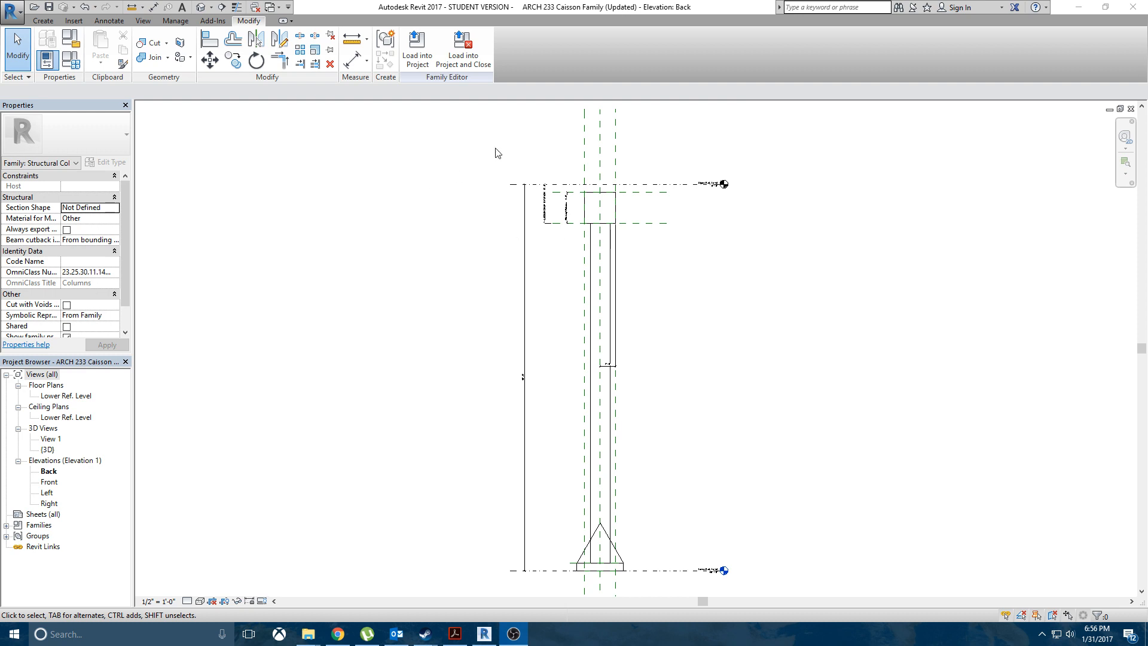
Step: Bring up the Base of Caisson floor plan and examine the first two caissons in the upper row
{"action": "left_click", "coordinate": [1109, 110]}
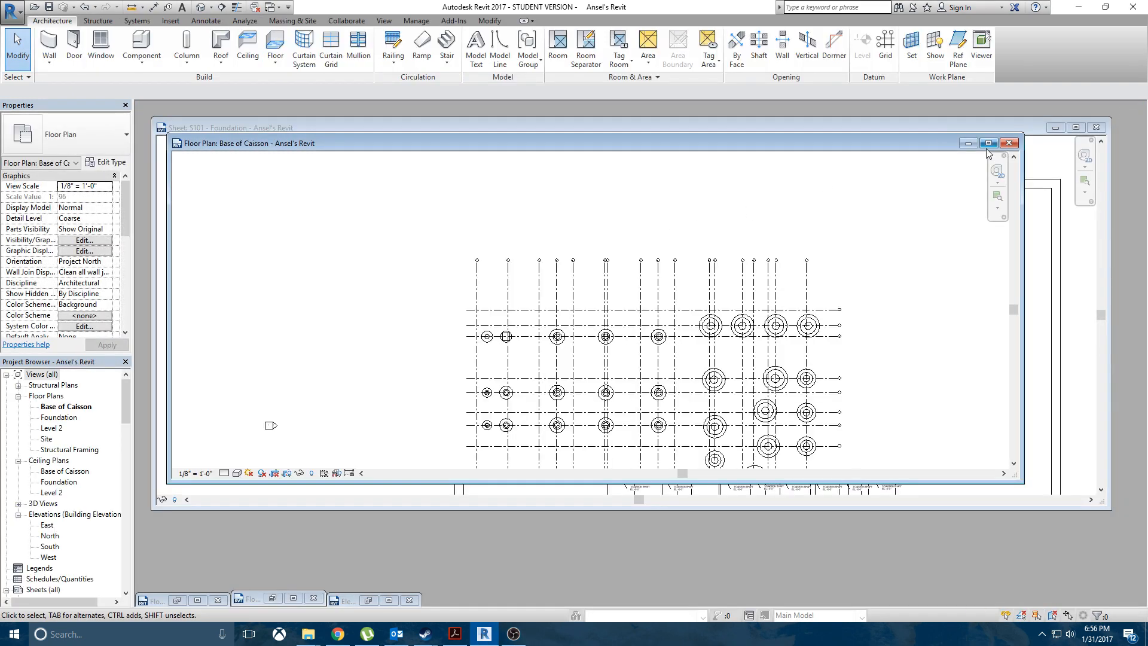
{"action": "left_click", "coordinate": [988, 143]}
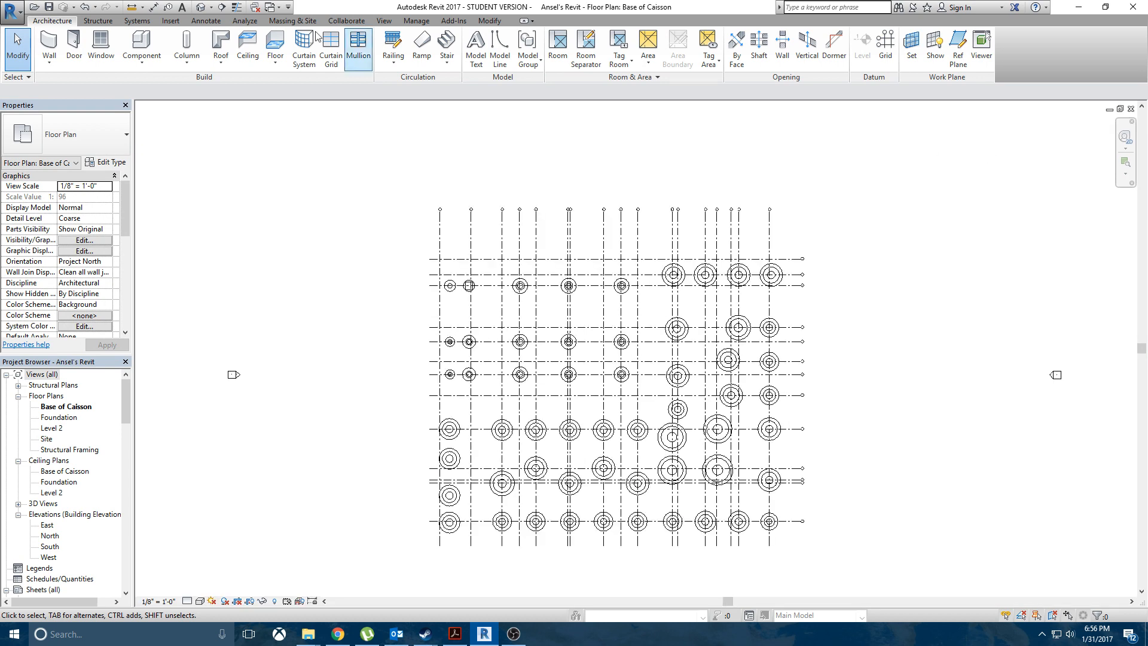
{"action": "left_click", "coordinate": [95, 22]}
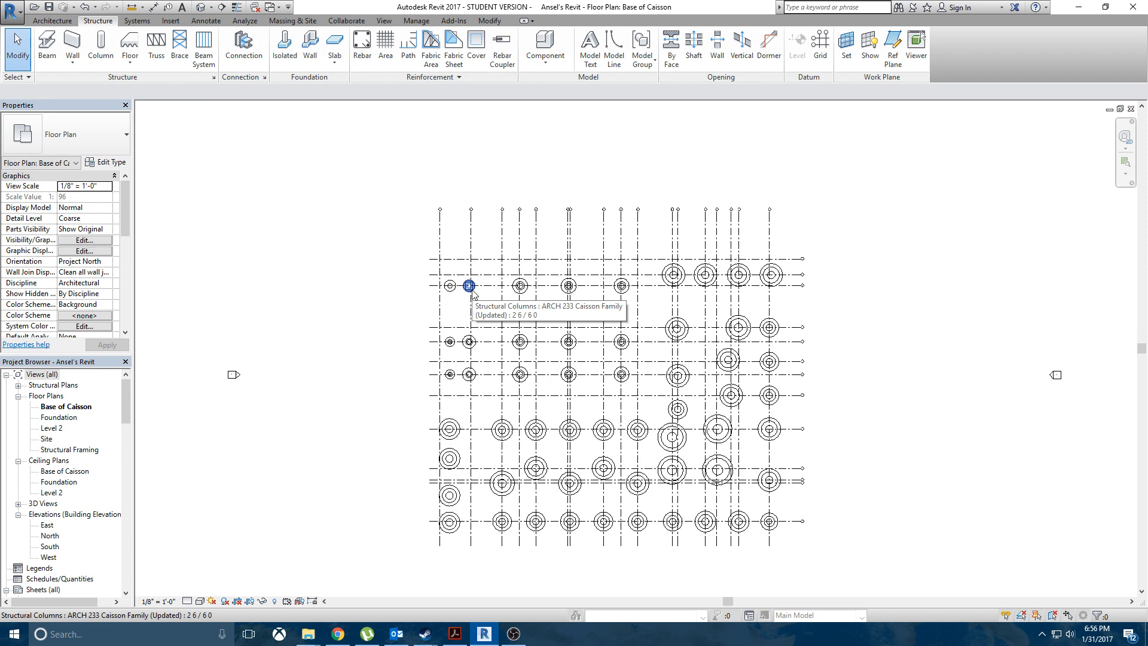
{"action": "scroll", "coordinate": [470, 290], "scroll_direction": "up", "scroll_amount": 8}
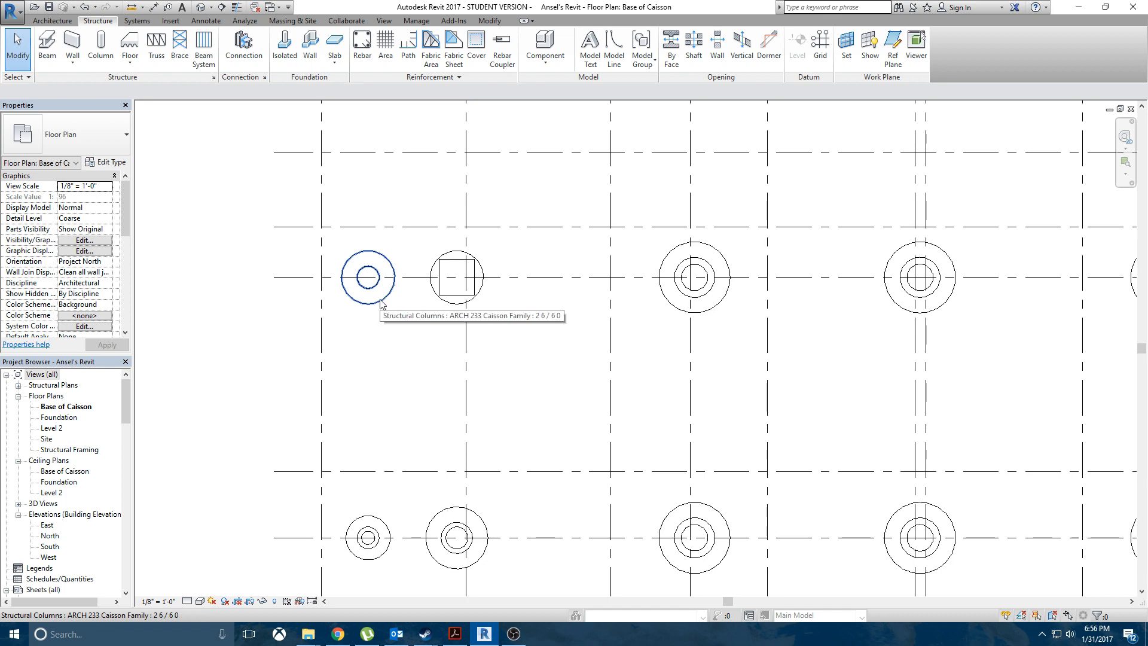
{"action": "scroll", "coordinate": [418, 320], "scroll_direction": "down", "scroll_amount": 5}
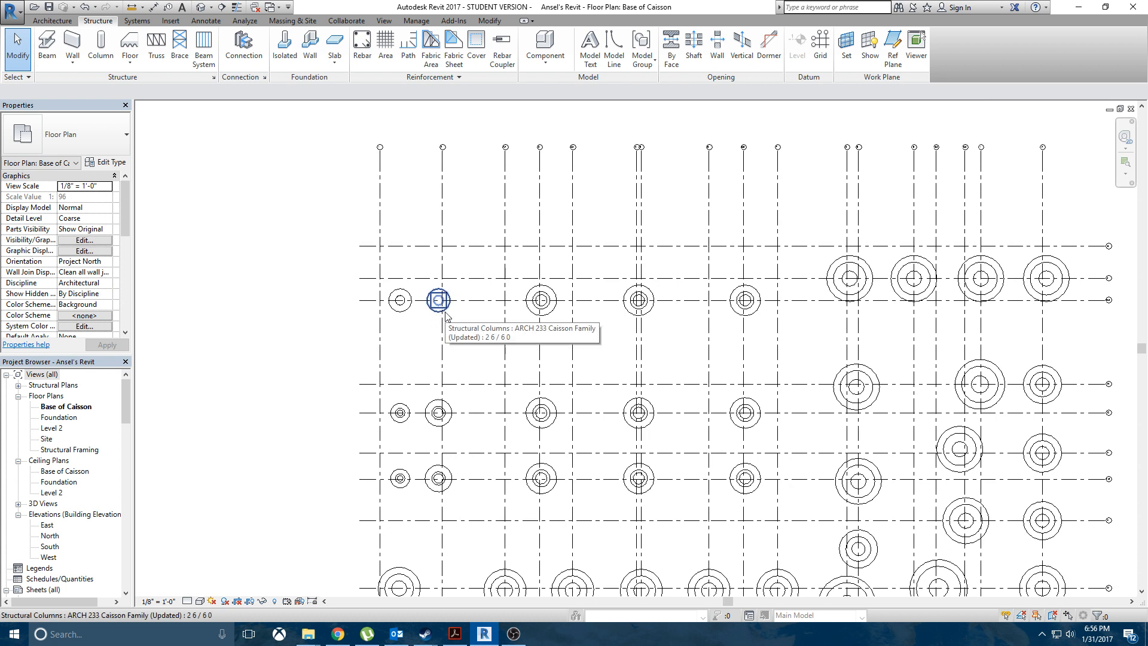
Step: Return to the updated caisson family's Back elevation and examine its pile cap, shaft and bell
{"action": "left_click", "coordinate": [1108, 110]}
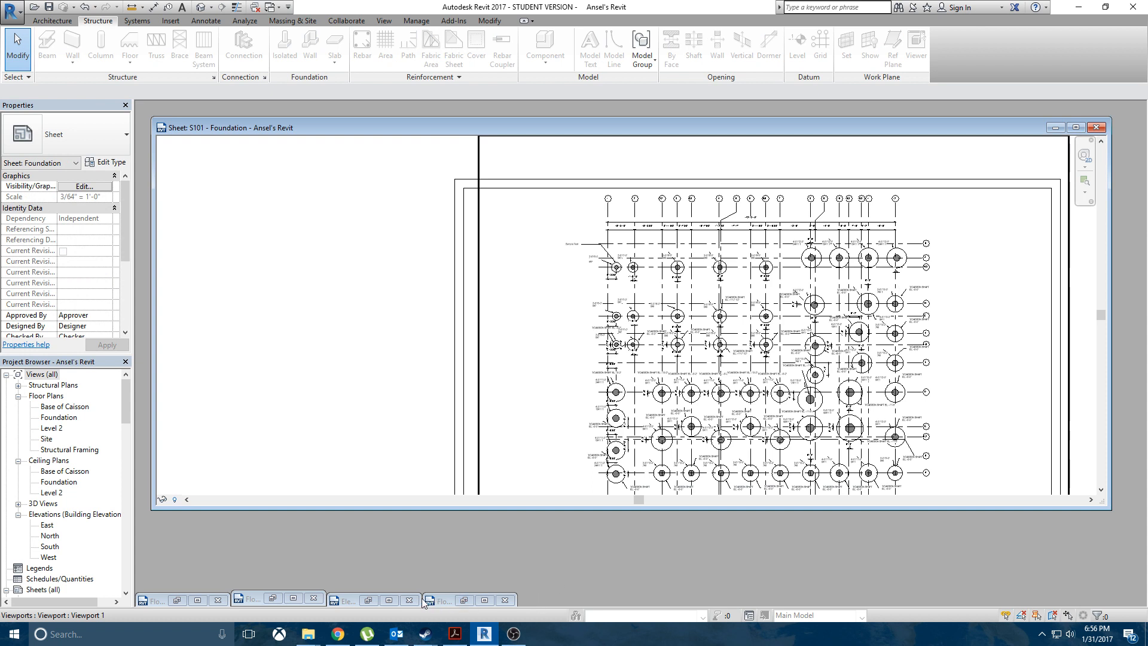
{"action": "left_click", "coordinate": [1054, 127]}
{"action": "left_click", "coordinate": [388, 600]}
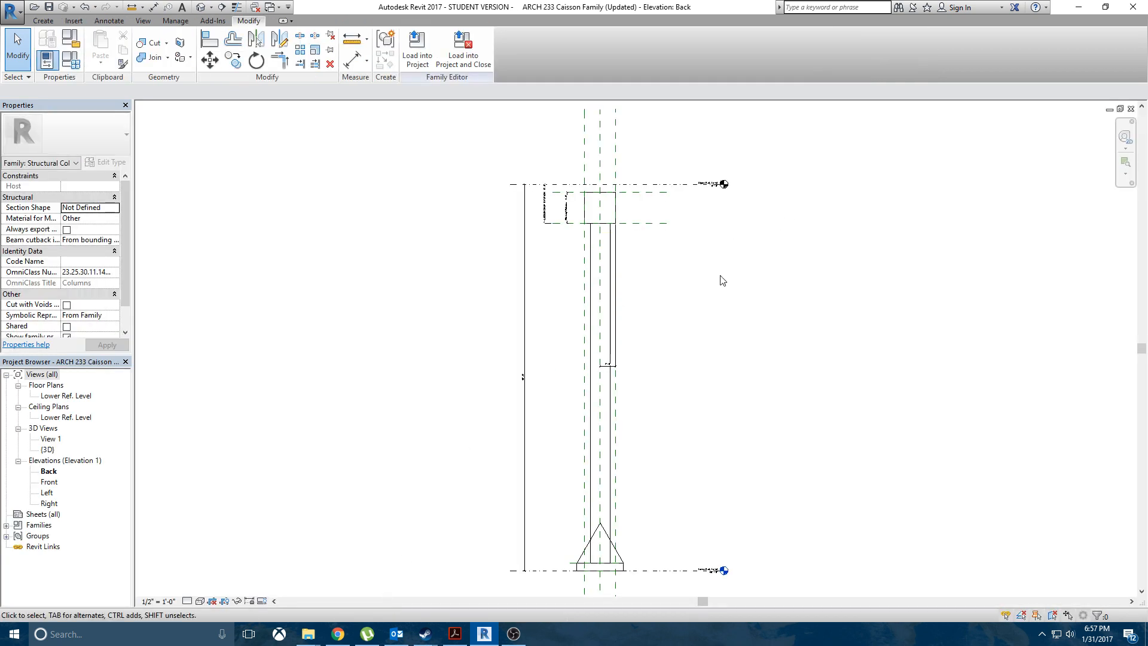
{"action": "middle_click_drag", "start_coordinate": [725, 280], "coordinate": [658, 277]}
{"action": "scroll", "coordinate": [648, 316], "scroll_direction": "up", "scroll_amount": 1}
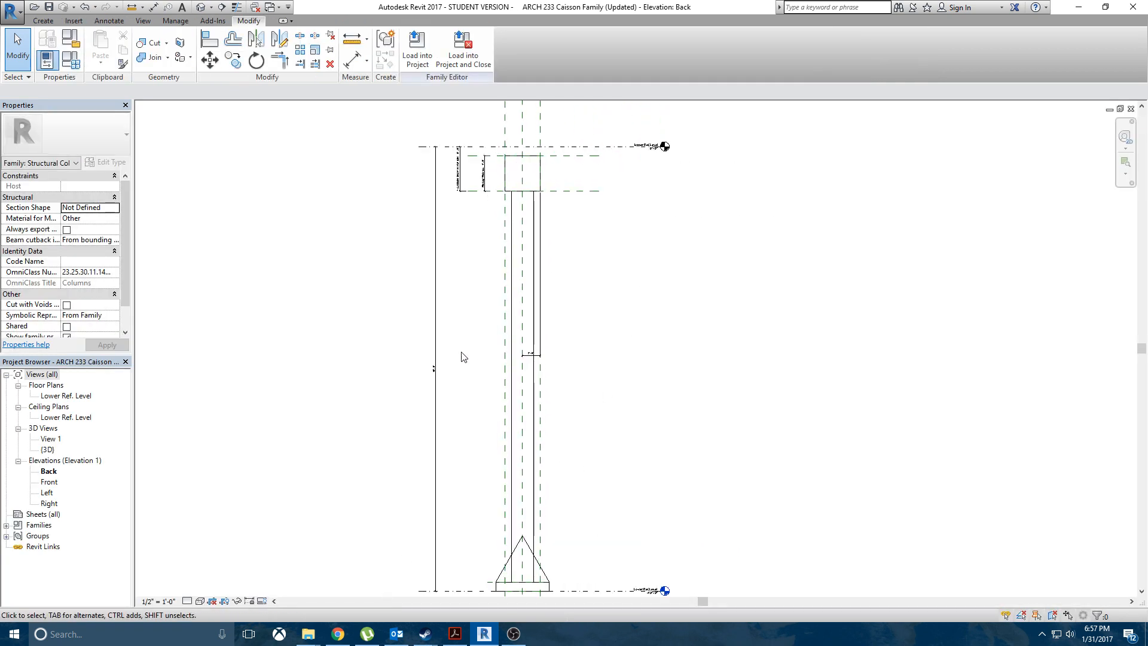
{"action": "middle_click_drag", "start_coordinate": [469, 358], "coordinate": [506, 341]}
{"action": "scroll", "coordinate": [572, 381], "scroll_direction": "down", "scroll_amount": 1}
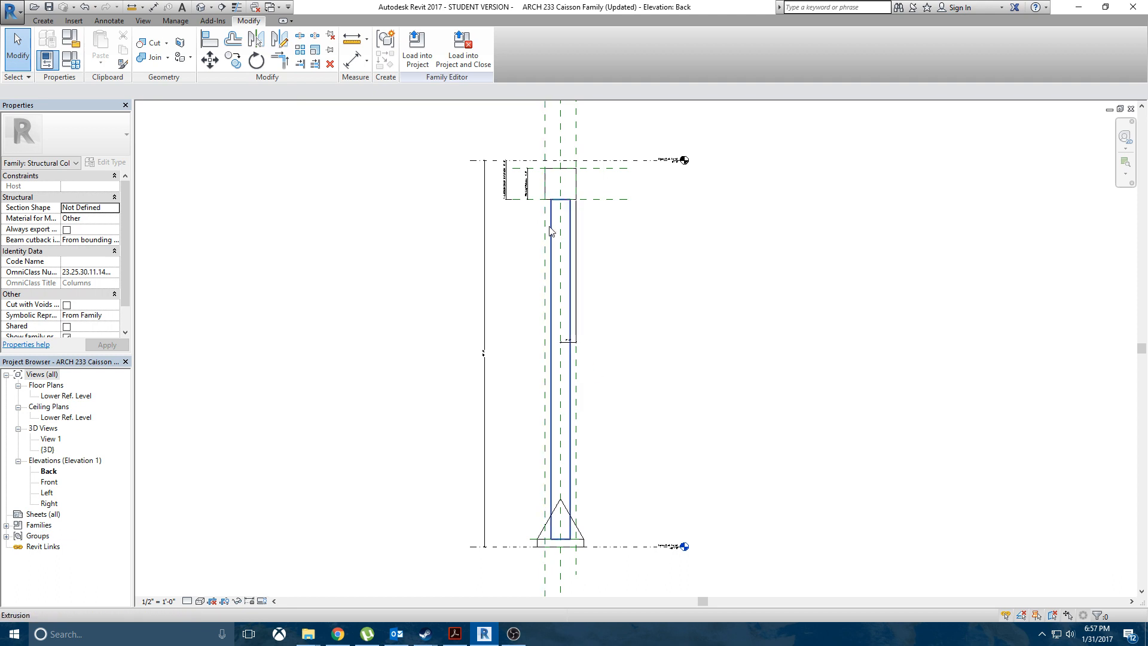
Step: View the whole updated caisson family in its 3D view
{"action": "left_click", "coordinate": [201, 7]}
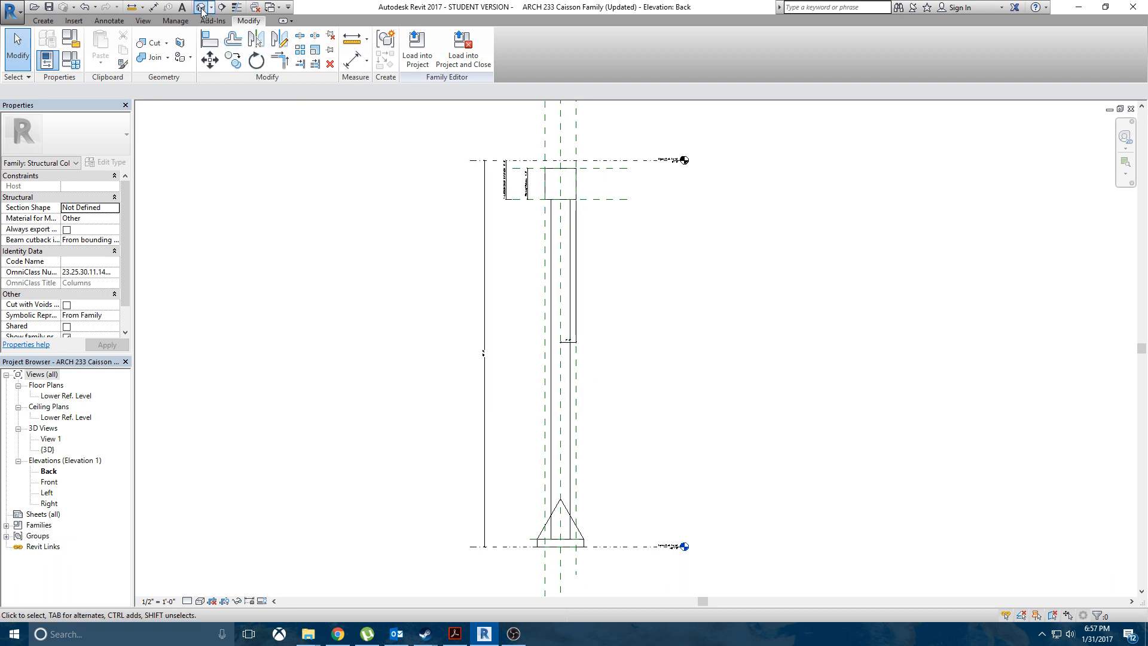
{"action": "middle_click_drag", "start_coordinate": [777, 249], "coordinate": [781, 285]}
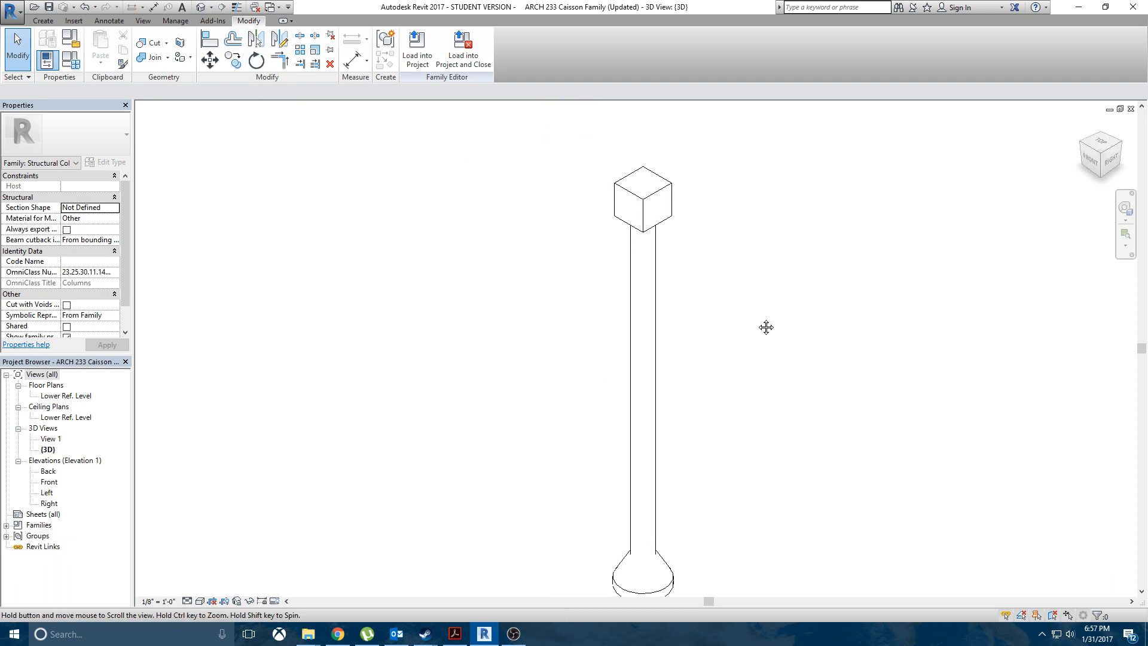
{"action": "middle_click_drag", "start_coordinate": [764, 325], "coordinate": [699, 297]}
{"action": "scroll", "coordinate": [687, 304], "scroll_direction": "down", "scroll_amount": 1}
{"action": "scroll", "coordinate": [678, 306], "scroll_direction": "down", "scroll_amount": 2}
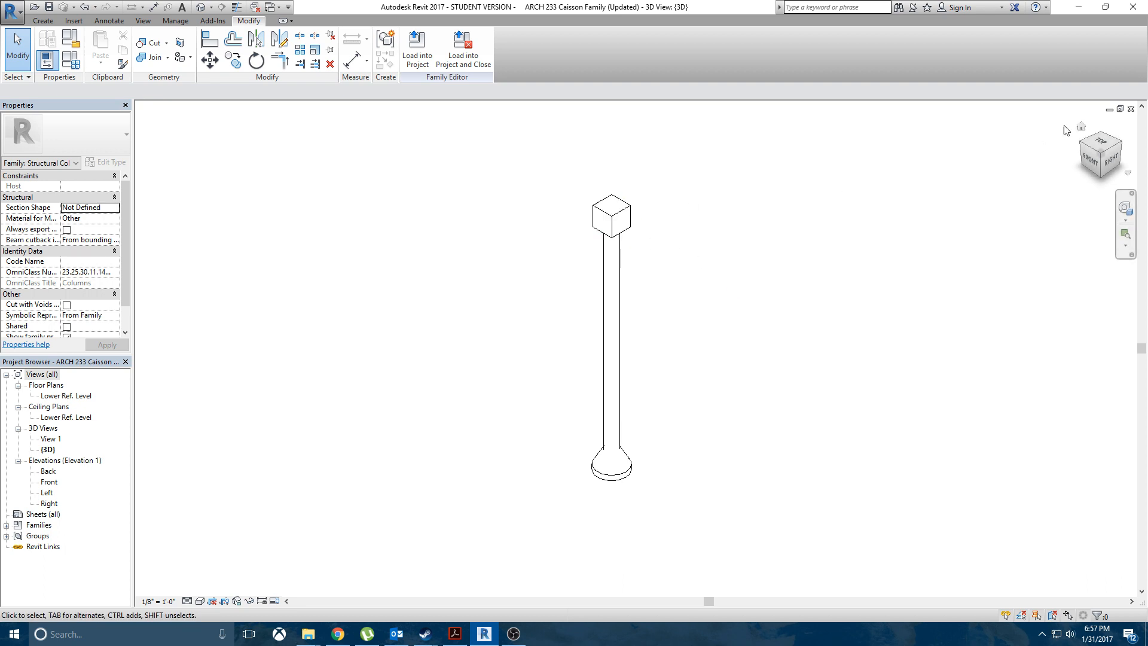
Step: Open the project's Structural Framing floor plan and examine the second caisson in the upper row against the surrounding caissons
{"action": "left_click", "coordinate": [1109, 110]}
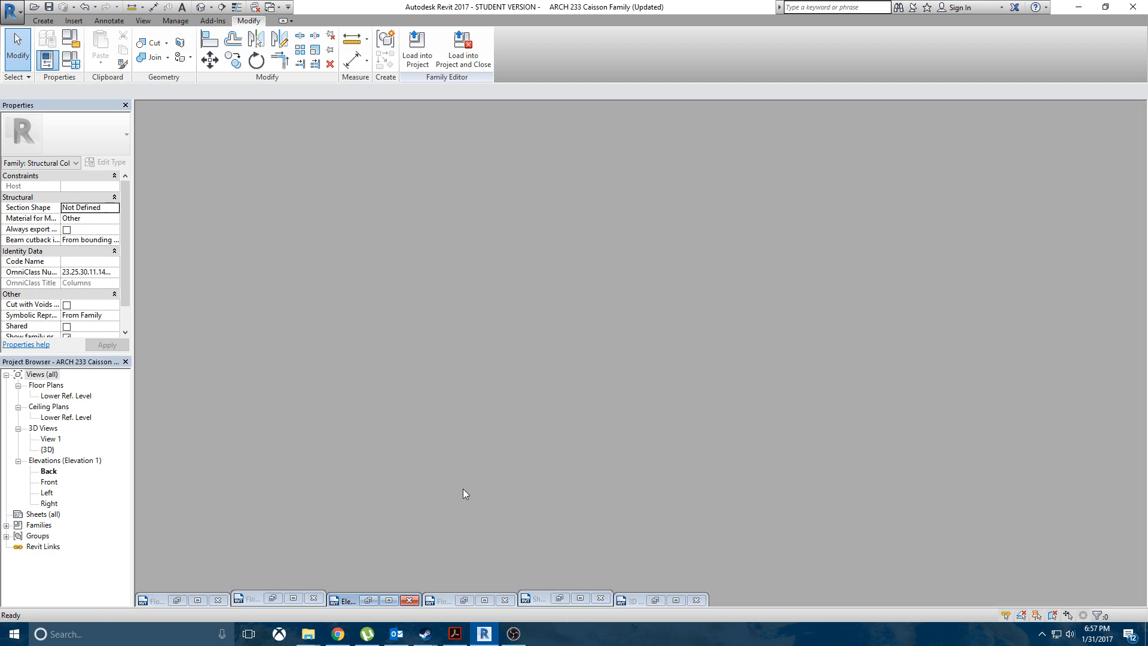
{"action": "left_click", "coordinate": [198, 601]}
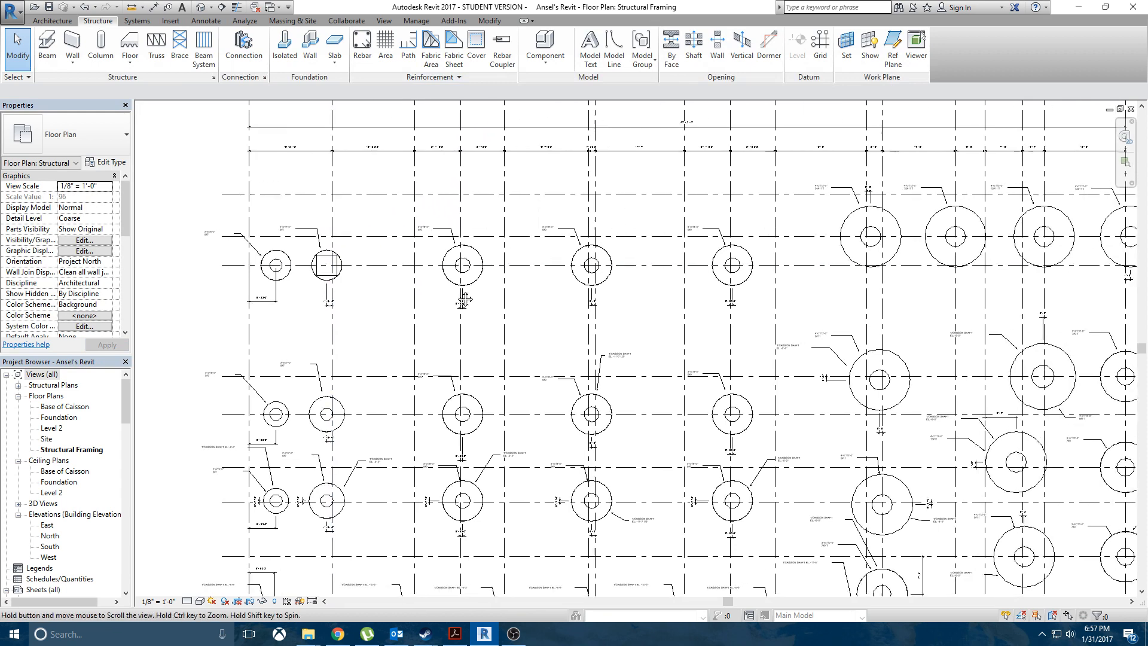
{"action": "scroll", "coordinate": [459, 287], "scroll_direction": "down", "scroll_amount": 3}
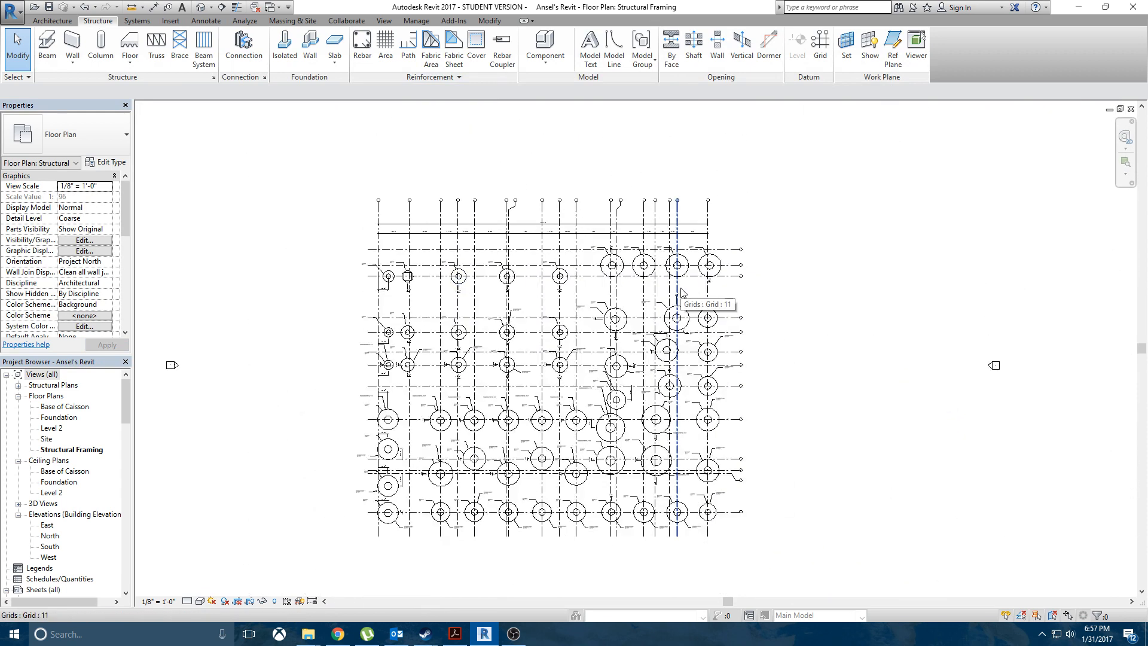
{"action": "left_click", "coordinate": [403, 272]}
{"action": "scroll", "coordinate": [402, 270], "scroll_direction": "up", "scroll_amount": 2}
{"action": "scroll", "coordinate": [402, 270], "scroll_direction": "up", "scroll_amount": 2}
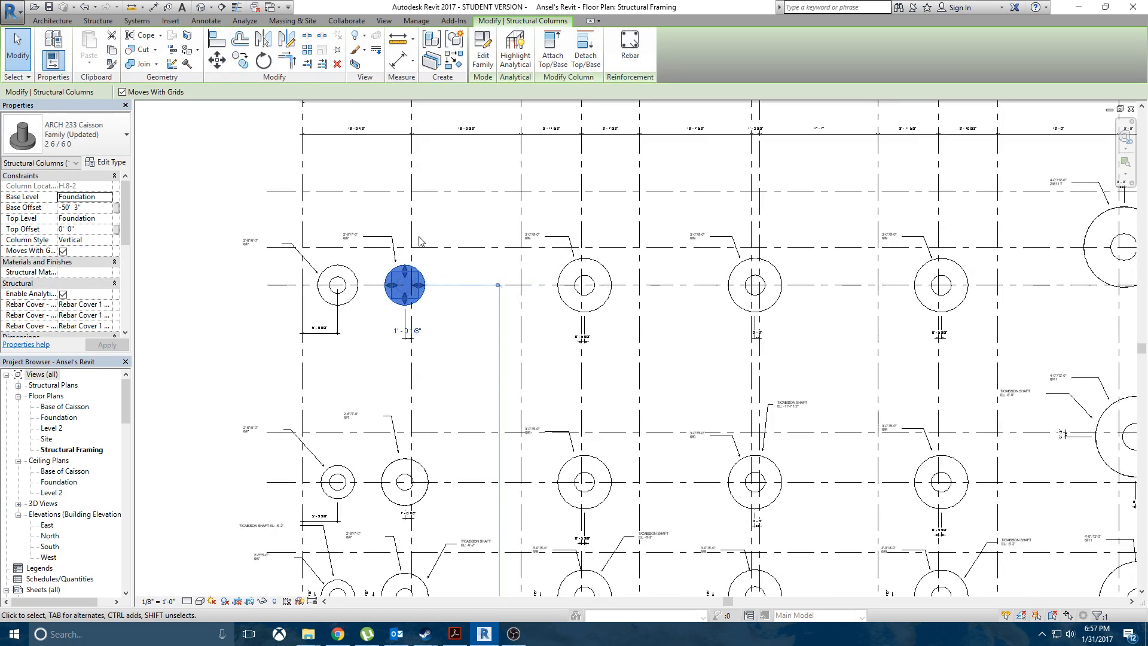
{"action": "left_click", "coordinate": [470, 219]}
{"action": "middle_click_drag", "start_coordinate": [527, 405], "coordinate": [510, 305]}
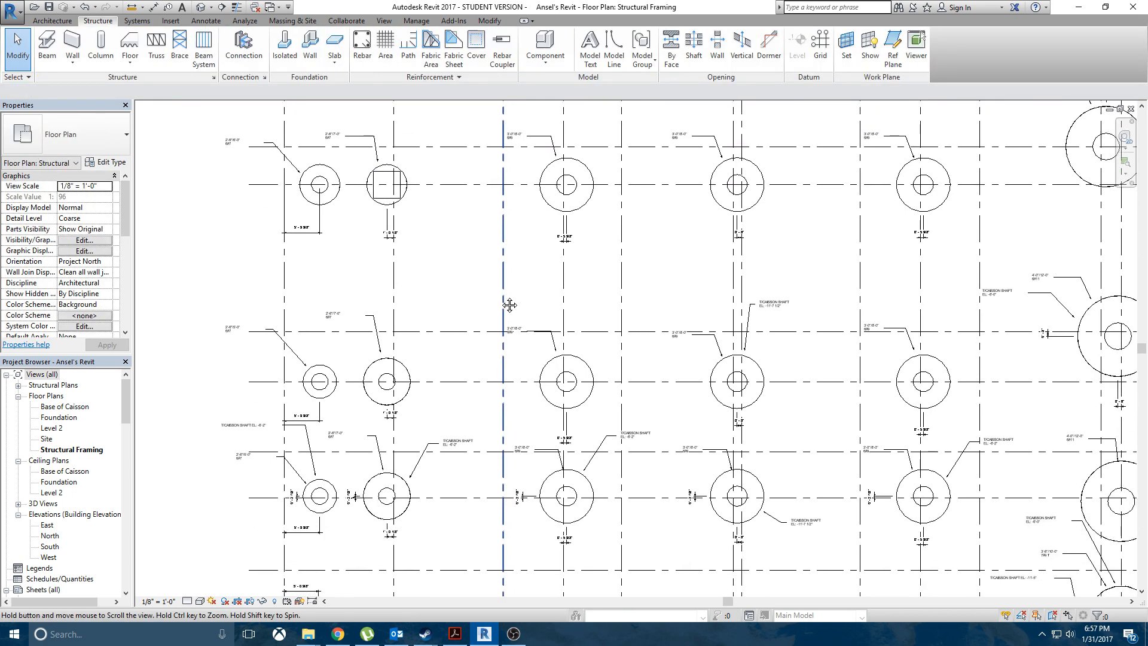
{"action": "scroll", "coordinate": [509, 308], "scroll_direction": "down", "scroll_amount": 3}
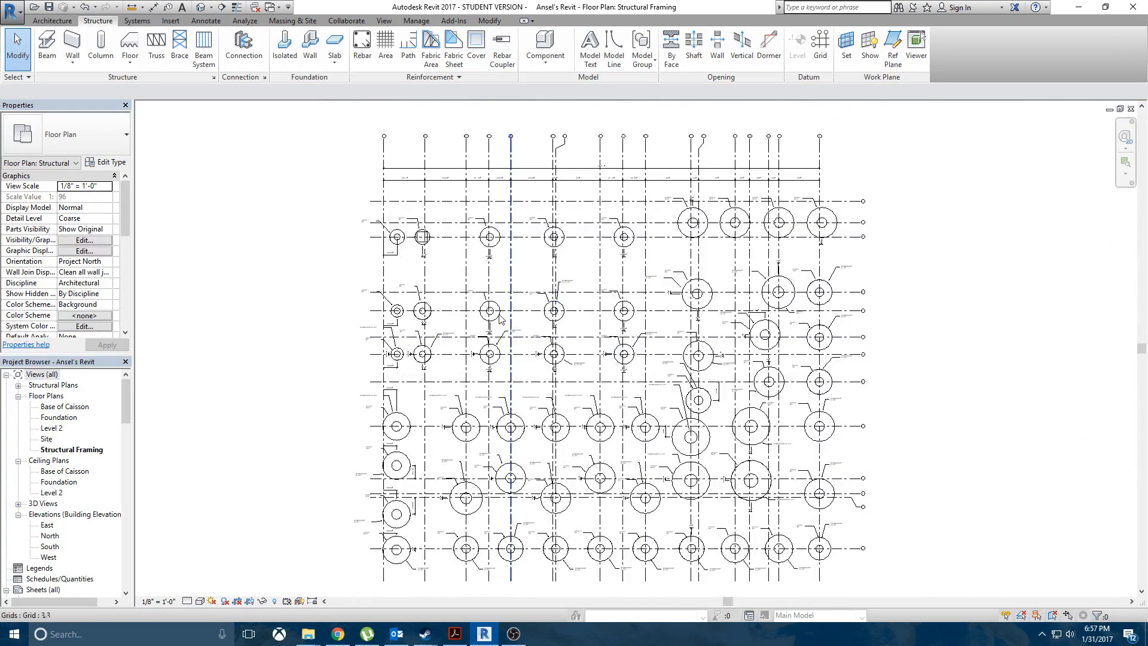
Step: Change all ARCH 233 Caisson Family 2 6 / 6 0 instances in the entire project to ARCH 233 Caisson Family (Updated) 2 6 / 6 0
{"action": "scroll", "coordinate": [409, 252], "scroll_direction": "up", "scroll_amount": 3}
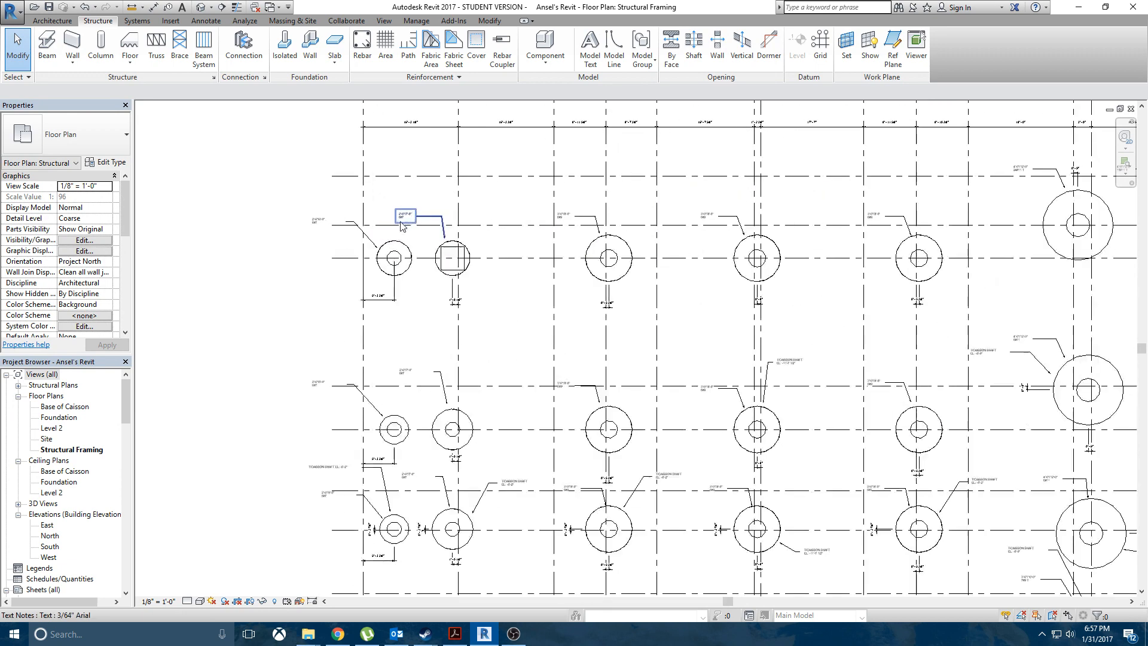
{"action": "left_click", "coordinate": [402, 267]}
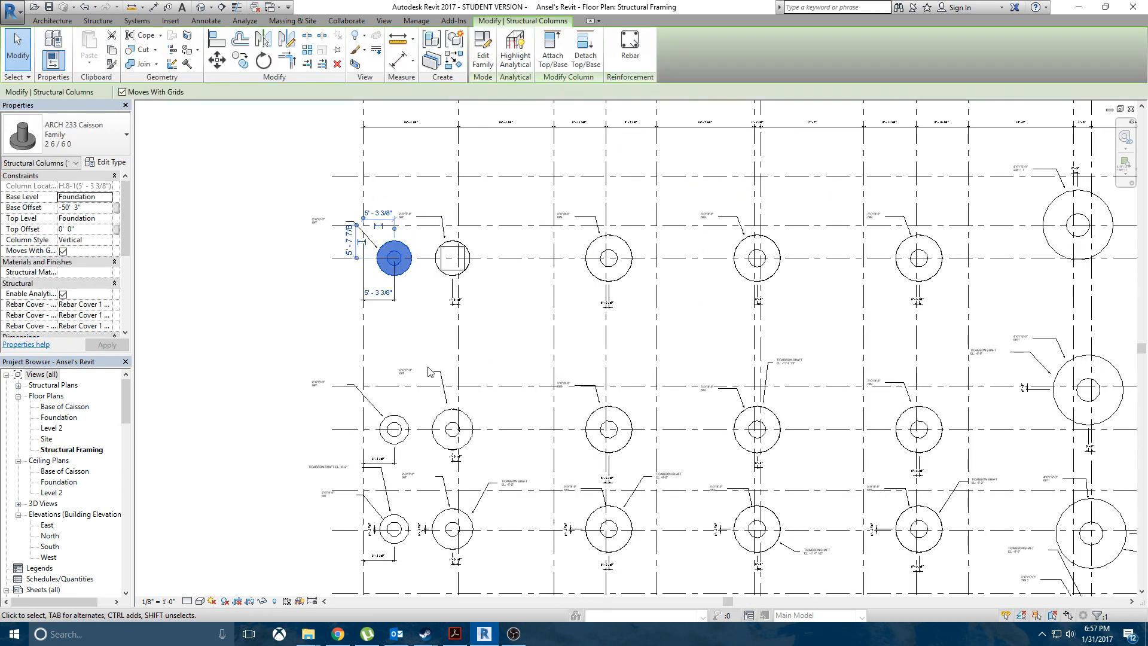
{"action": "right_click", "coordinate": [405, 267]}
{"action": "mouse_move", "coordinate": [557, 425]}
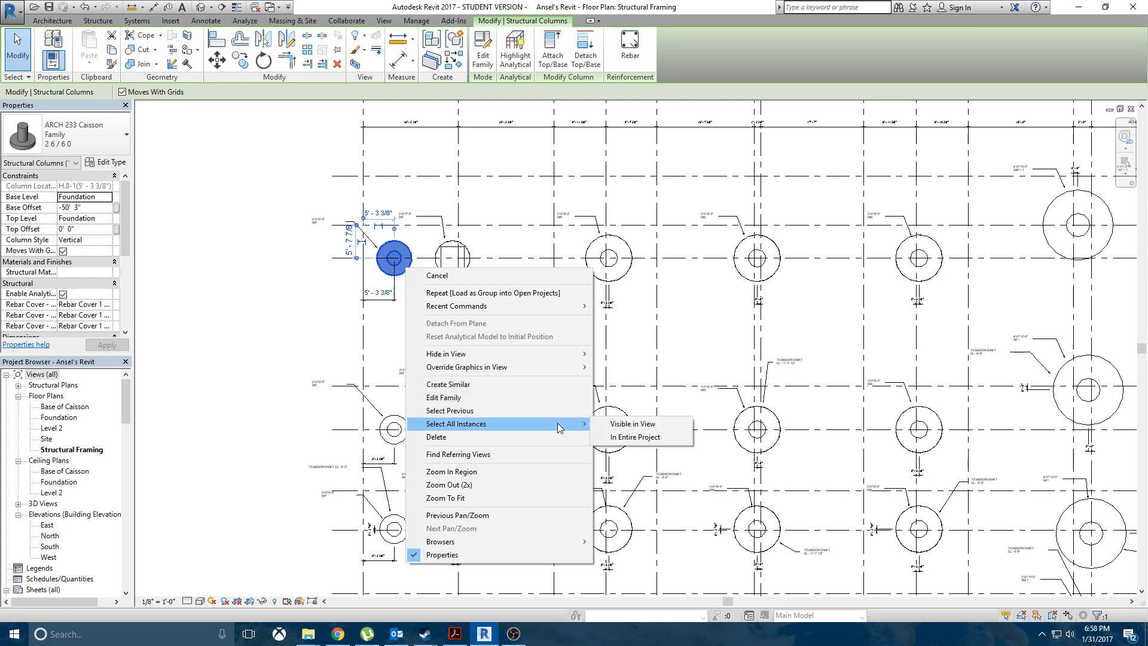
{"action": "left_click", "coordinate": [635, 437]}
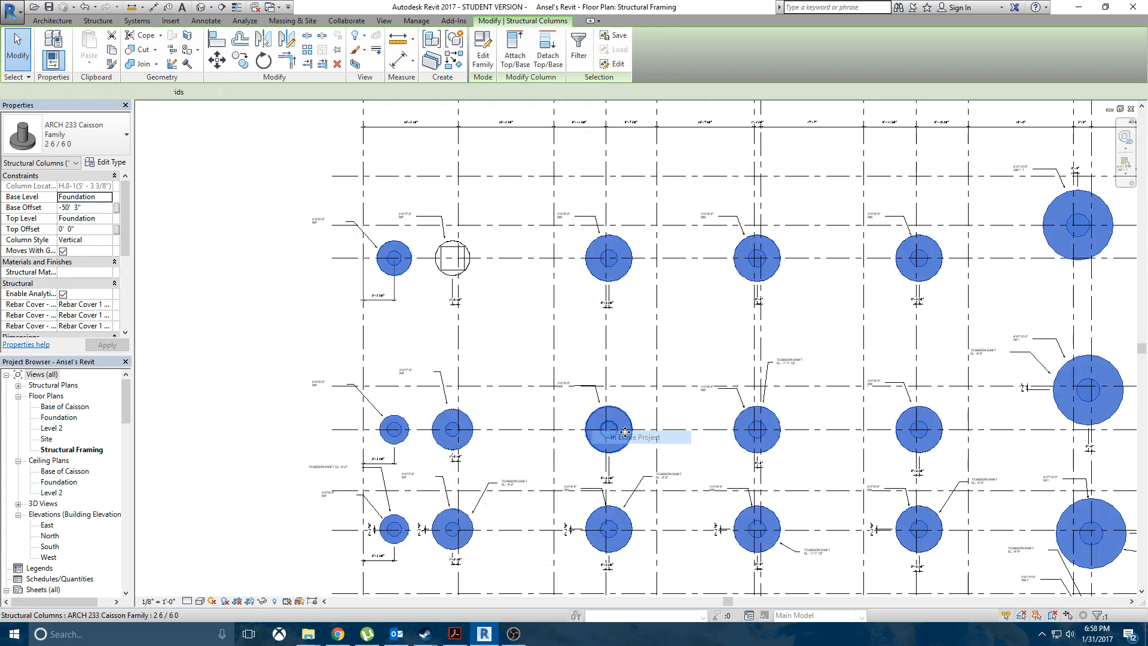
{"action": "left_click", "coordinate": [108, 141]}
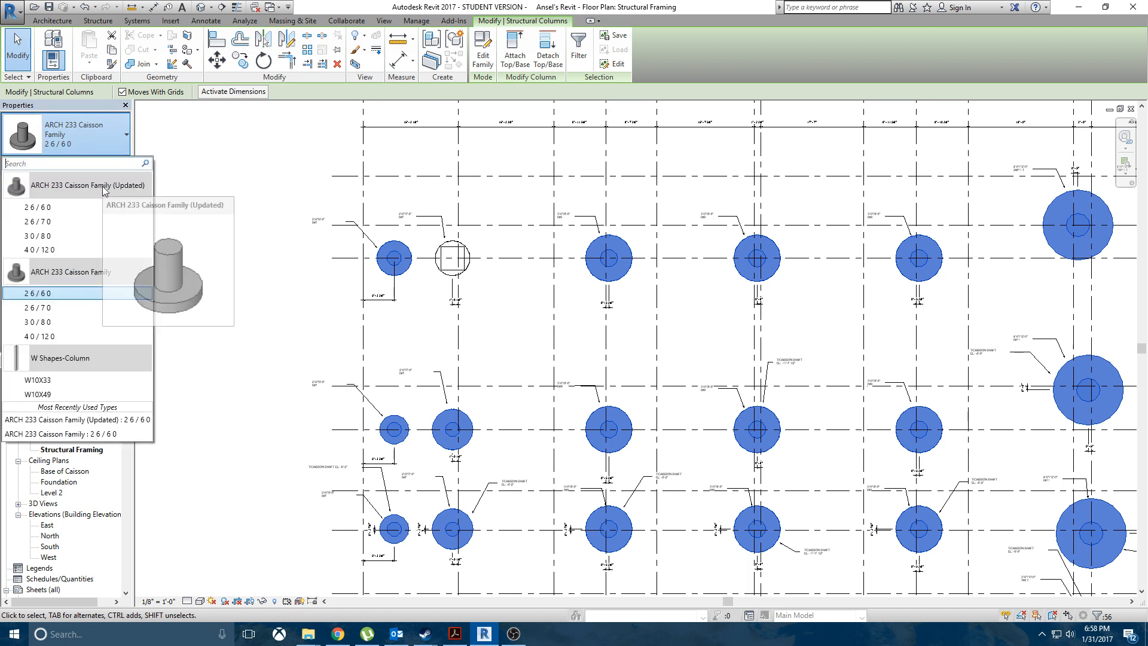
{"action": "left_click", "coordinate": [102, 207]}
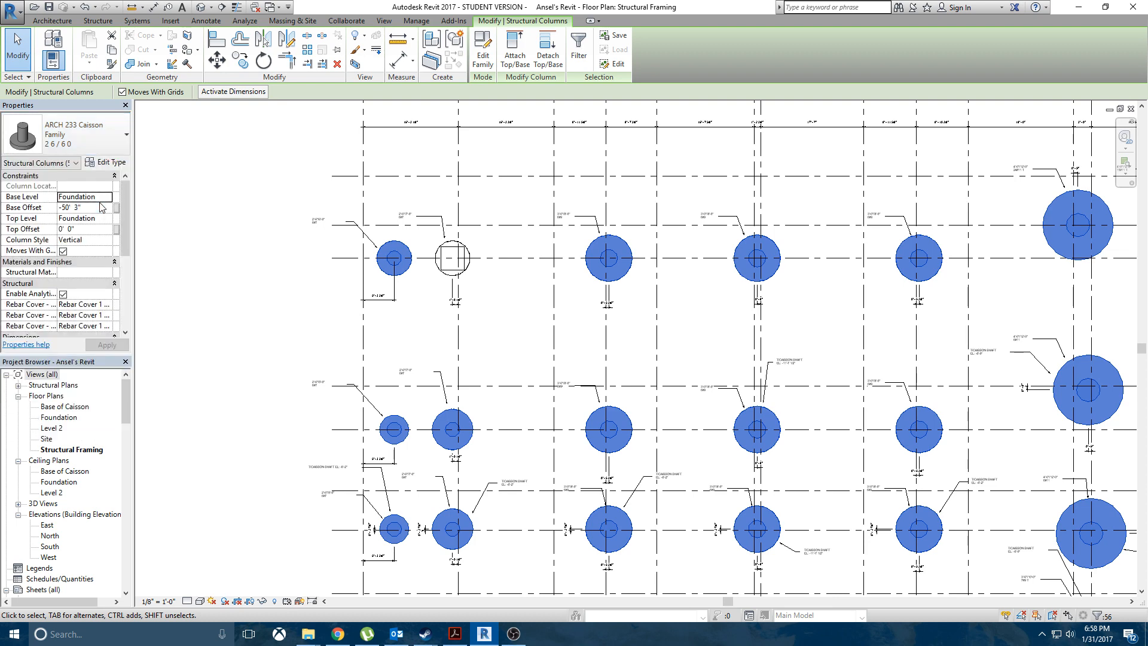
{"action": "scroll", "coordinate": [608, 345], "scroll_direction": "down", "scroll_amount": 4}
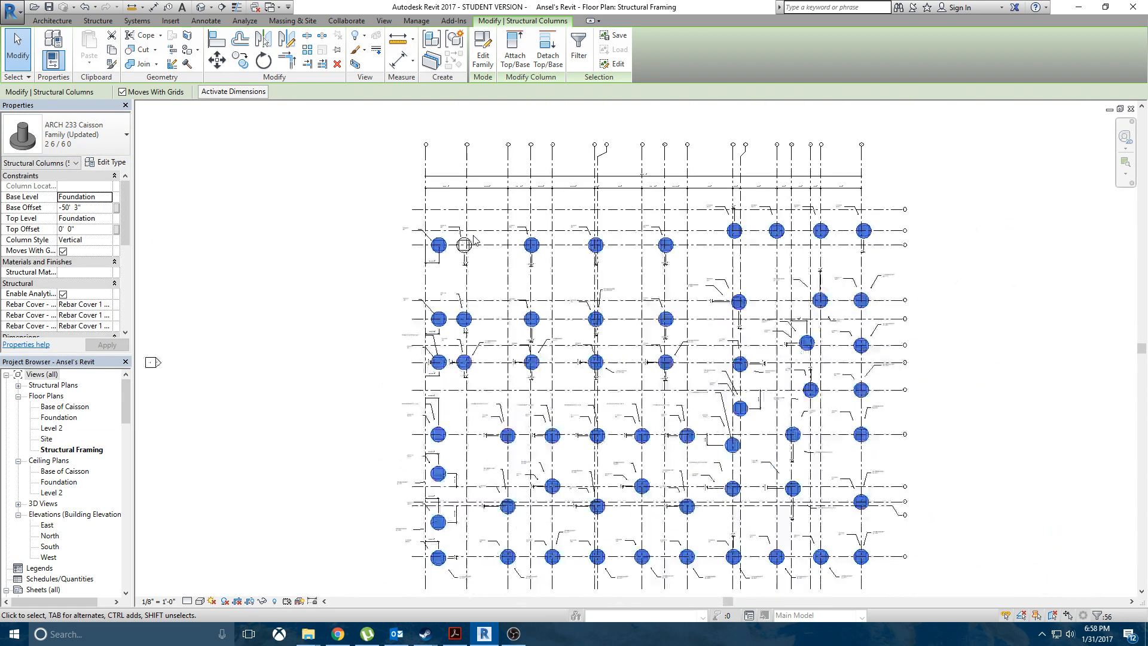
{"action": "left_click", "coordinate": [578, 275]}
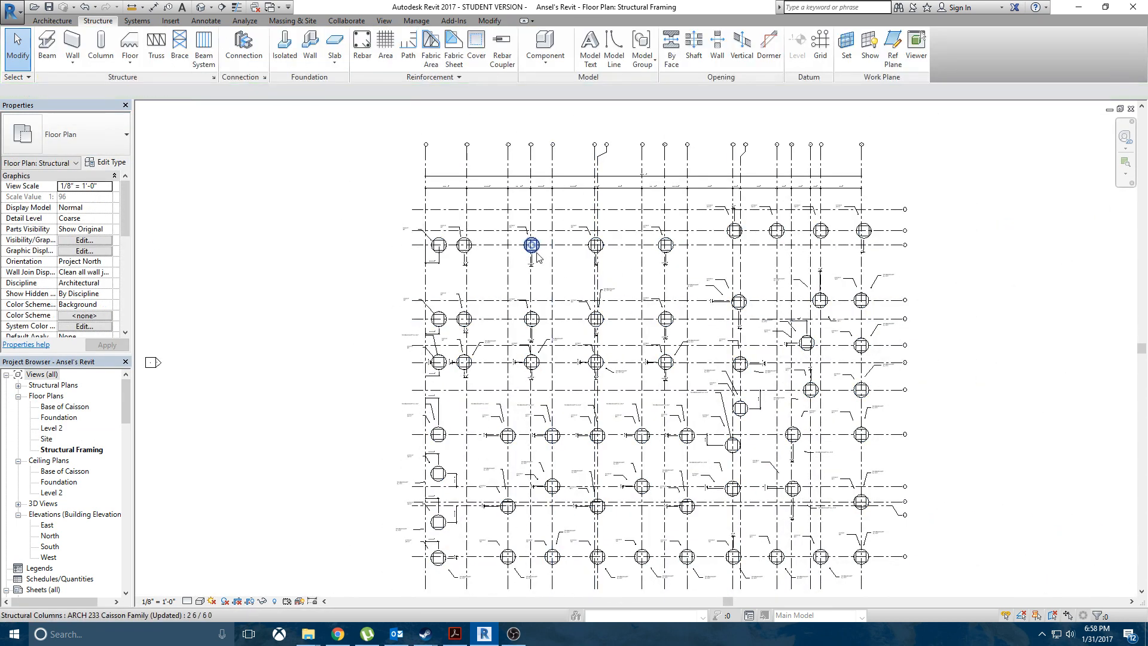
Step: Review the dimension parameters of the third caisson in the upper row
{"action": "left_click", "coordinate": [532, 244]}
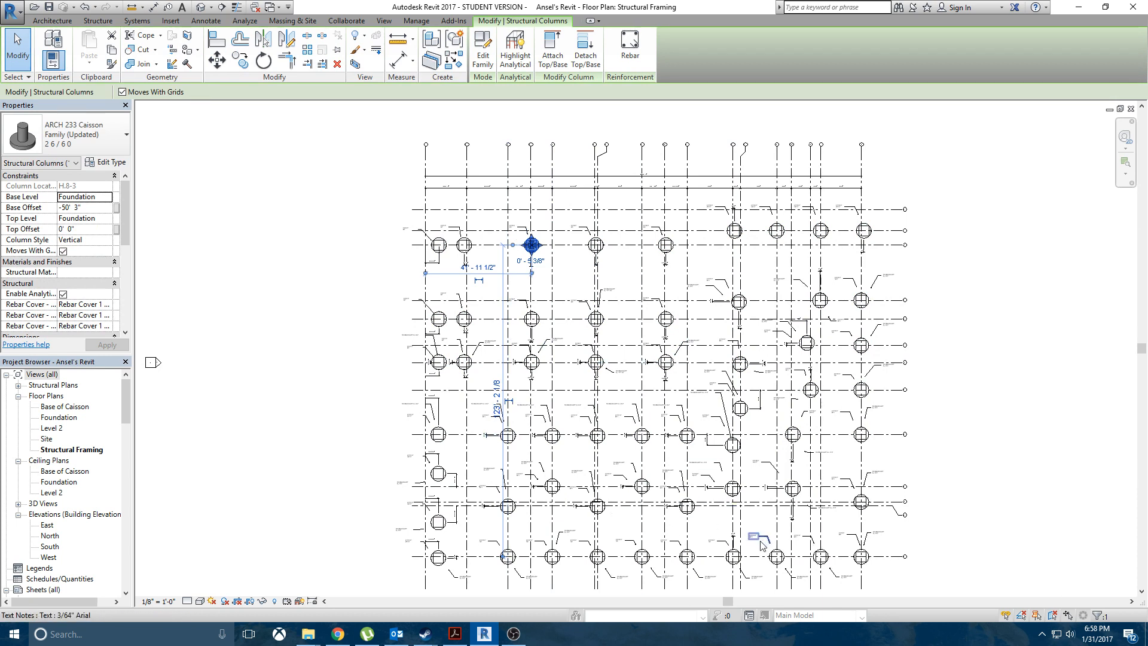
{"action": "scroll", "coordinate": [46, 241], "scroll_direction": "down", "scroll_amount": 1}
{"action": "scroll", "coordinate": [47, 240], "scroll_direction": "down", "scroll_amount": 3}
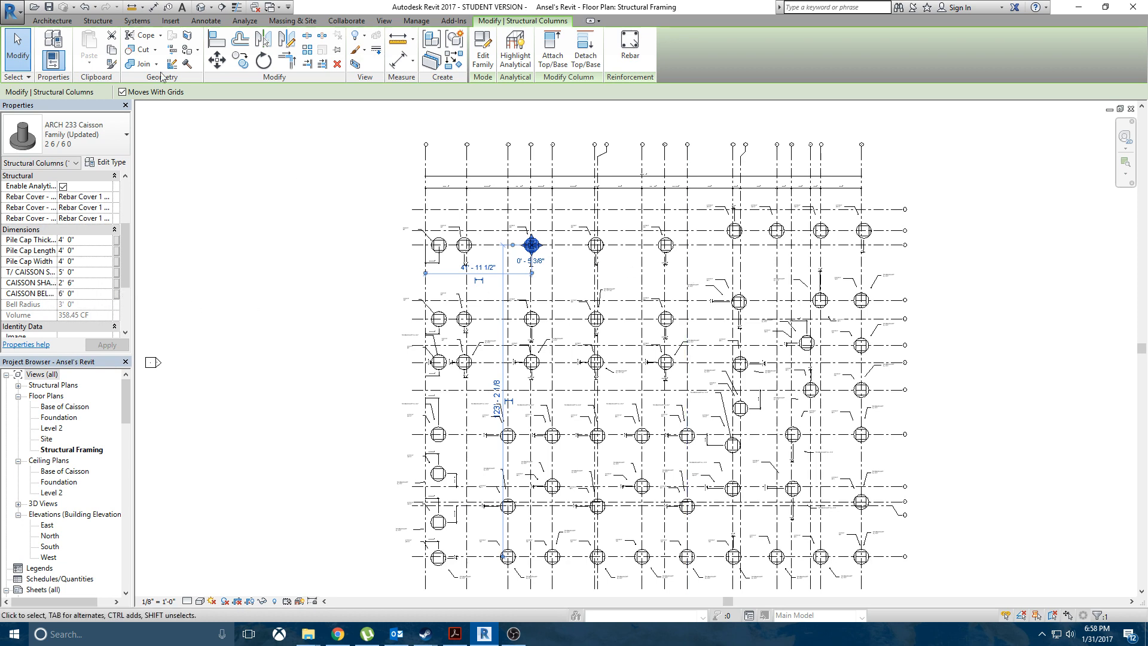
Step: In the 3D view, set the pile cap length and width of the outermost corner caisson to 6'
{"action": "left_click", "coordinate": [202, 7]}
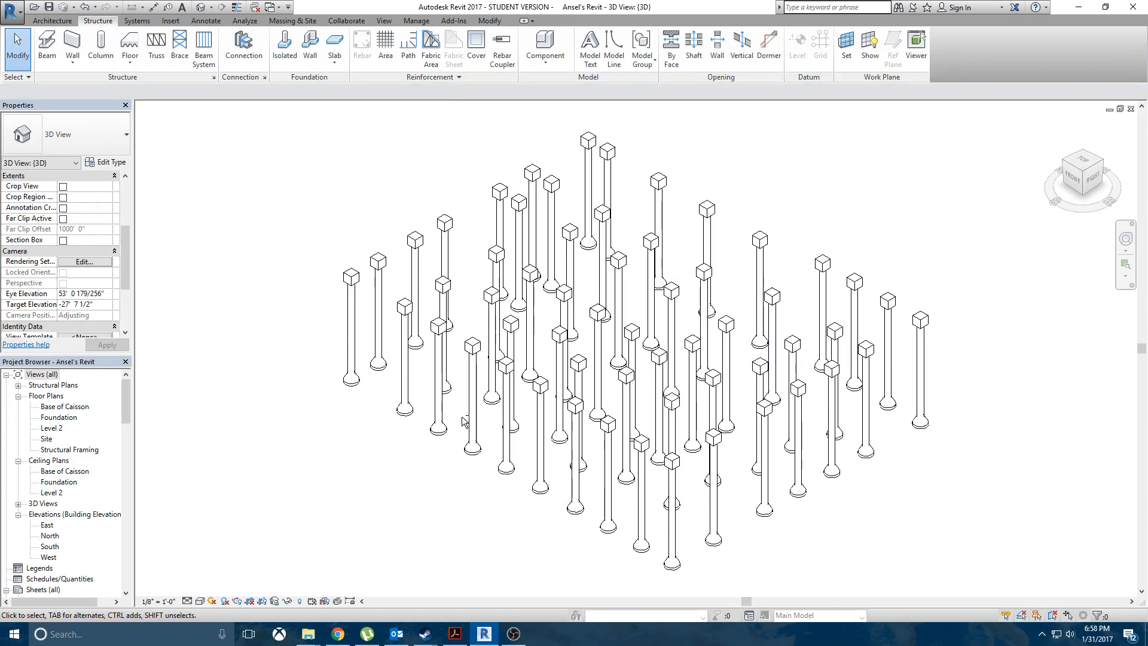
{"action": "middle_click_drag", "start_coordinate": [659, 356], "coordinate": [705, 478], "text": "shift"}
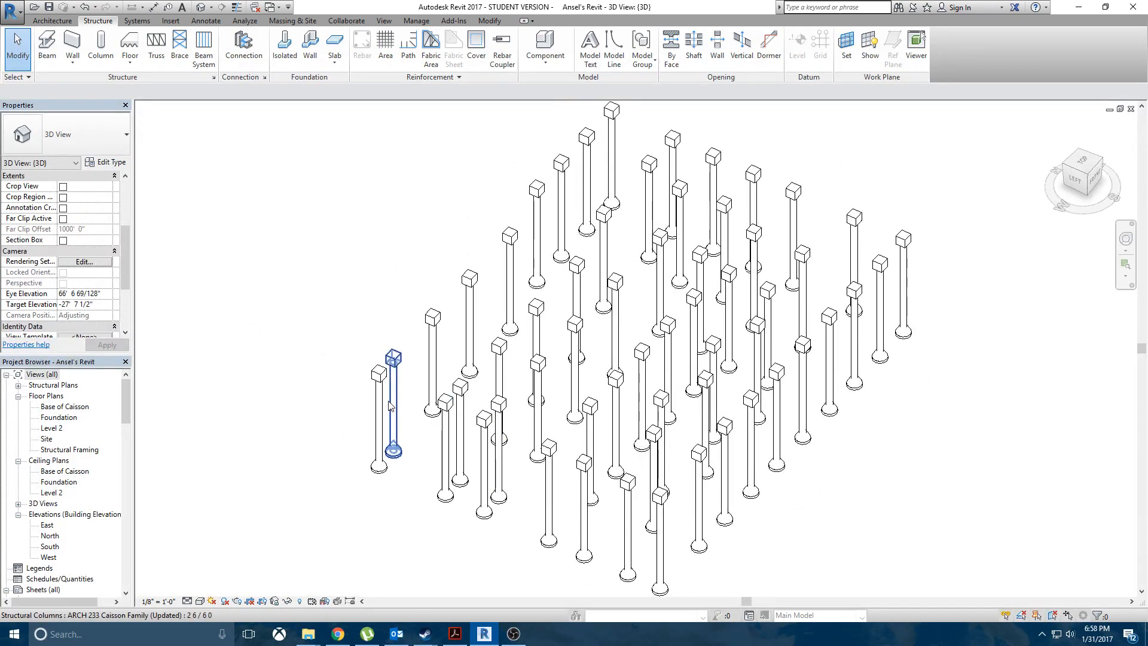
{"action": "left_click", "coordinate": [380, 419]}
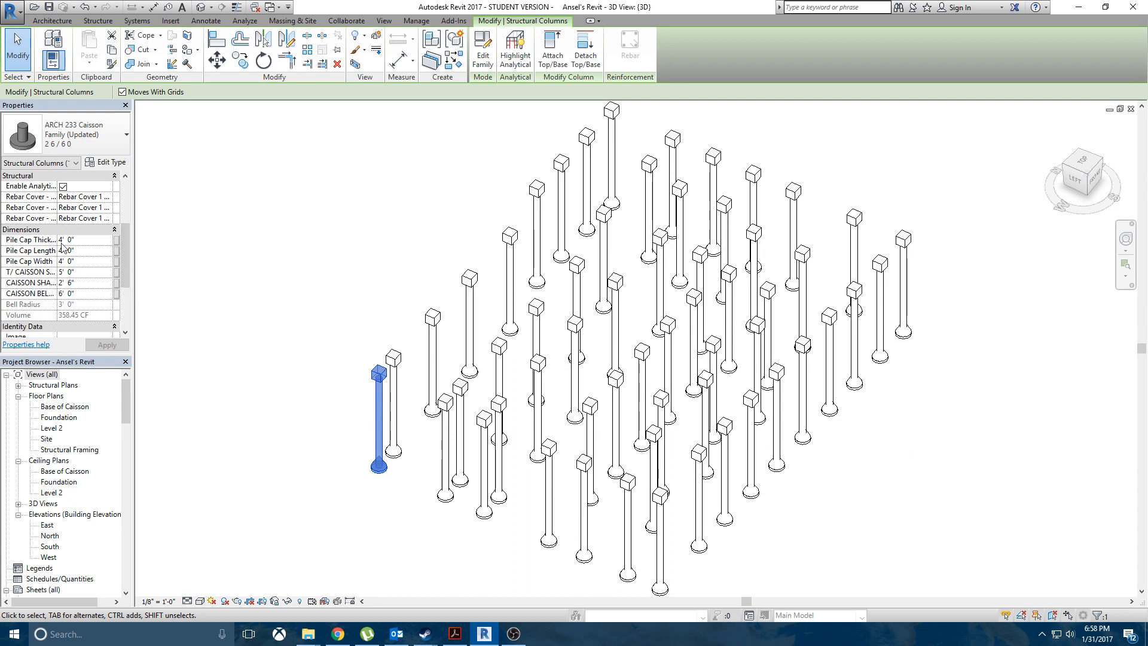
{"action": "left_click", "coordinate": [82, 240]}
{"action": "left_click", "coordinate": [82, 251]}
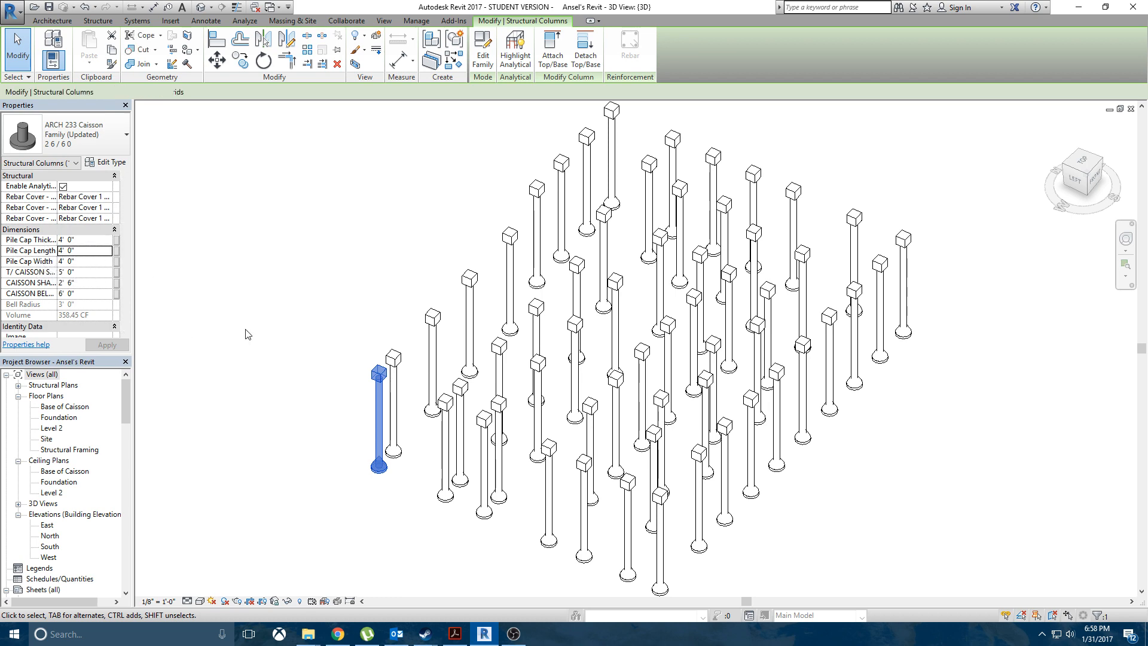
{"action": "scroll", "coordinate": [348, 378], "scroll_direction": "up", "scroll_amount": 5}
{"action": "scroll", "coordinate": [347, 378], "scroll_direction": "up", "scroll_amount": 3}
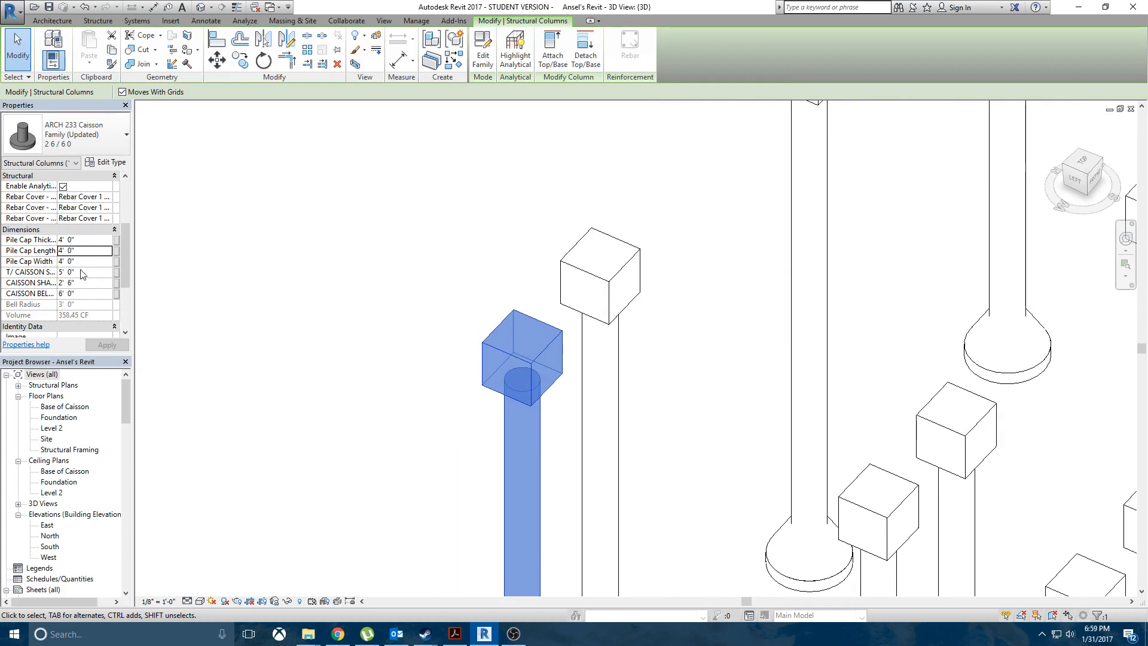
{"action": "left_click", "coordinate": [58, 251]}
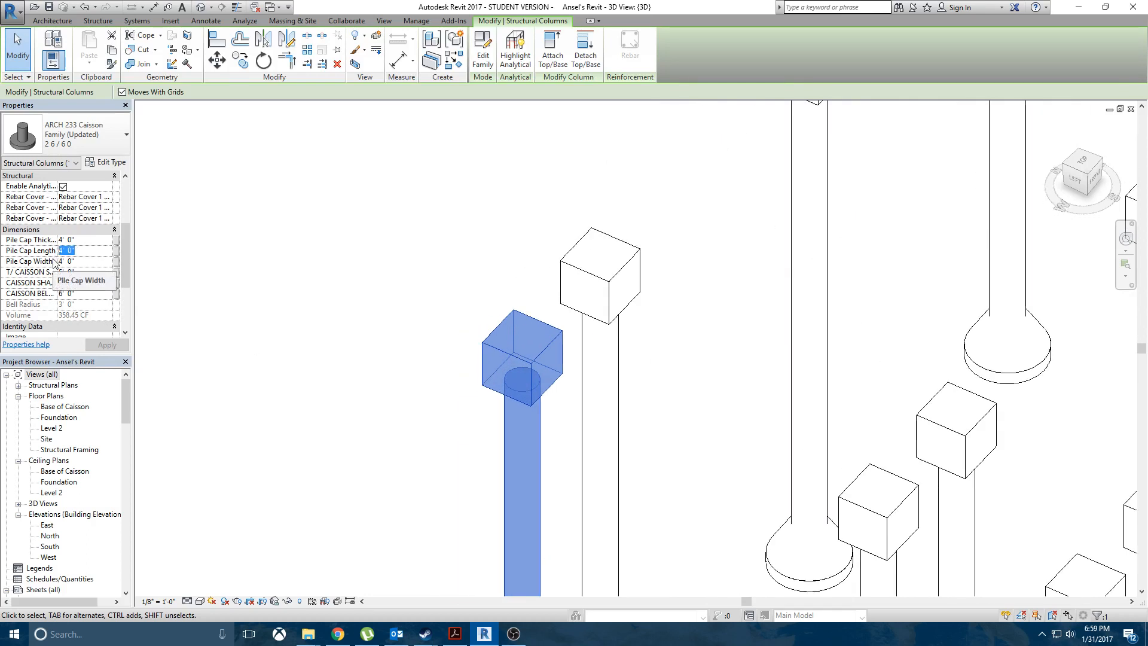
{"action": "type", "text": "6'"}
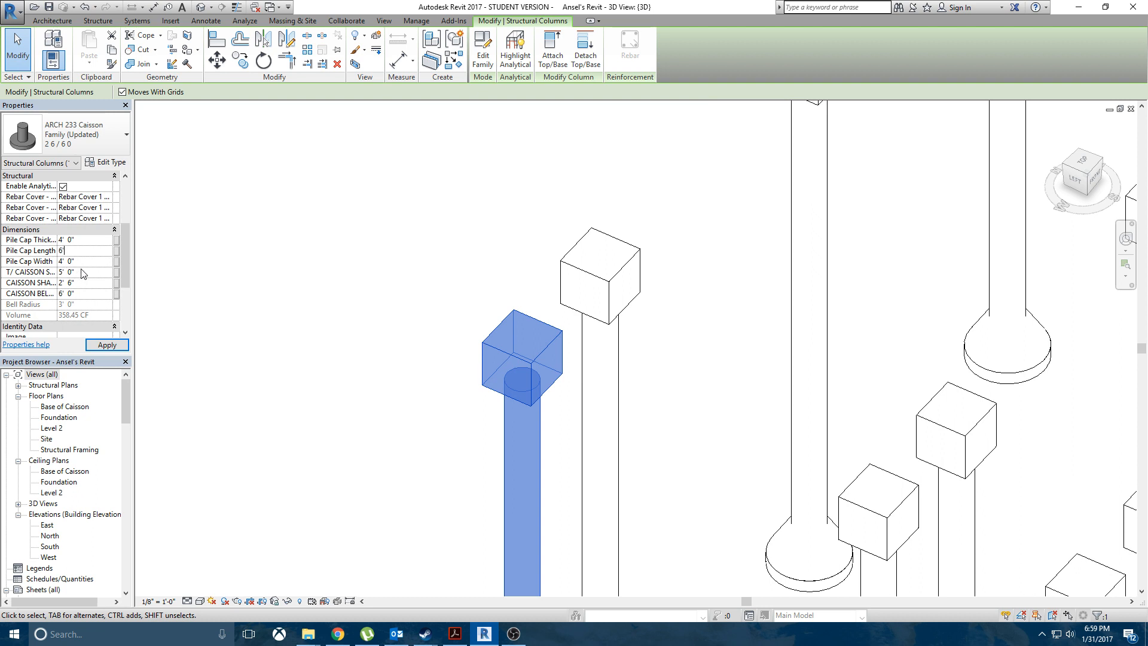
{"action": "left_click", "coordinate": [83, 261]}
{"action": "type", "text": "6"}
{"action": "key", "text": "Return"}
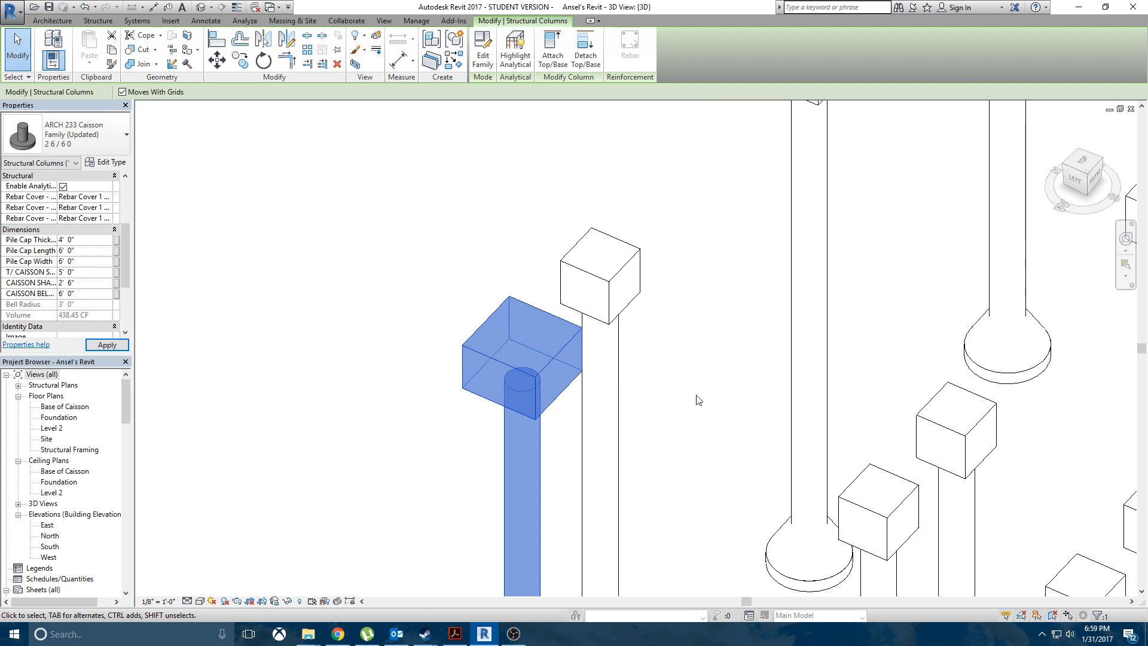
Step: Try a 6' pile cap thickness on the enlarged corner cap, then restore the thickness to 4' and deselect the caisson
{"action": "left_click", "coordinate": [94, 239]}
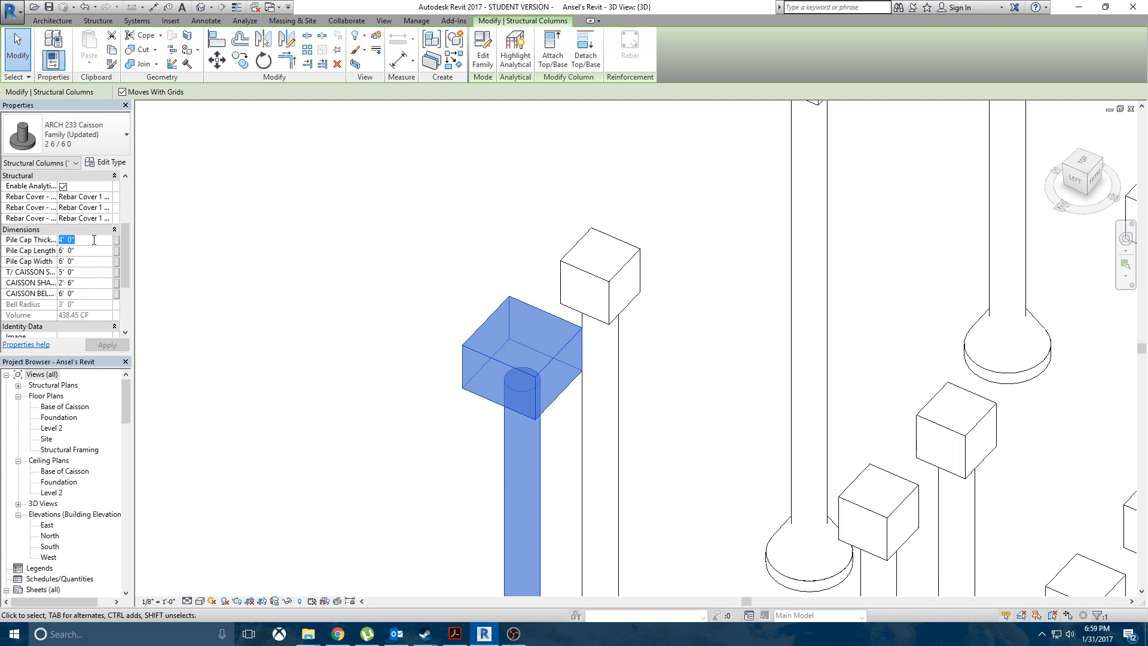
{"action": "type", "text": "6"}
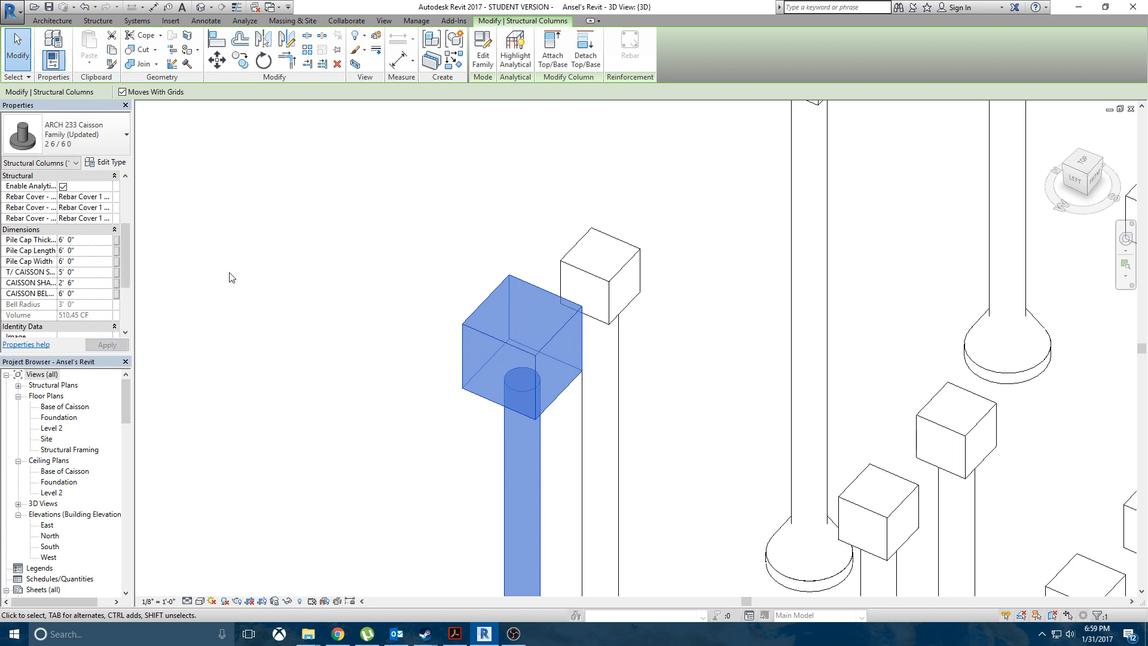
{"action": "left_click", "coordinate": [83, 240]}
{"action": "type", "text": "4'"}
{"action": "left_click", "coordinate": [385, 272]}
{"action": "scroll", "coordinate": [384, 272], "scroll_direction": "down", "scroll_amount": 5}
{"action": "scroll", "coordinate": [401, 289], "scroll_direction": "down", "scroll_amount": 1}
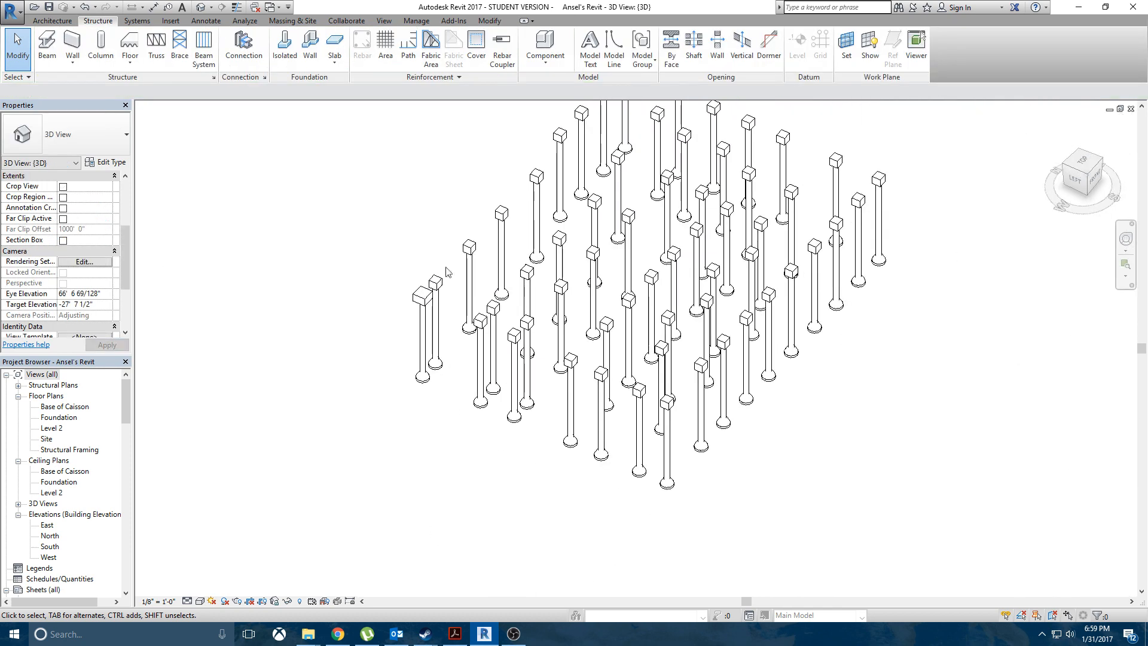
Step: Open the East elevation and review a caisson near the end of the row against the building levels
{"action": "double_click", "coordinate": [51, 525]}
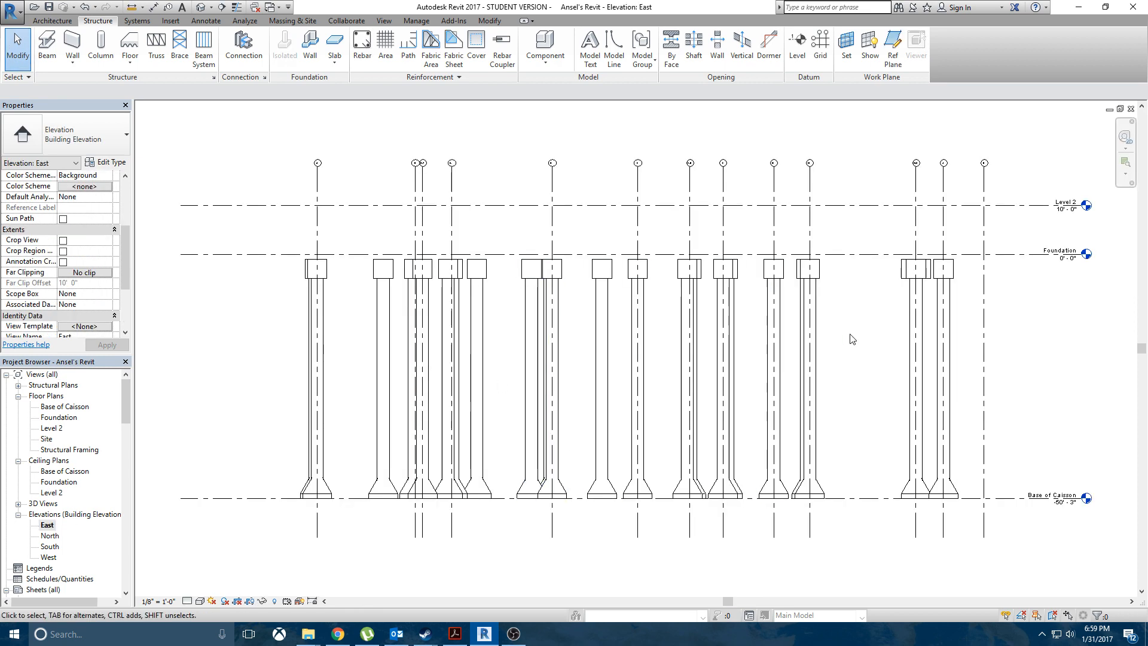
{"action": "middle_click_drag", "start_coordinate": [1070, 384], "coordinate": [916, 414]}
{"action": "left_click", "coordinate": [766, 330]}
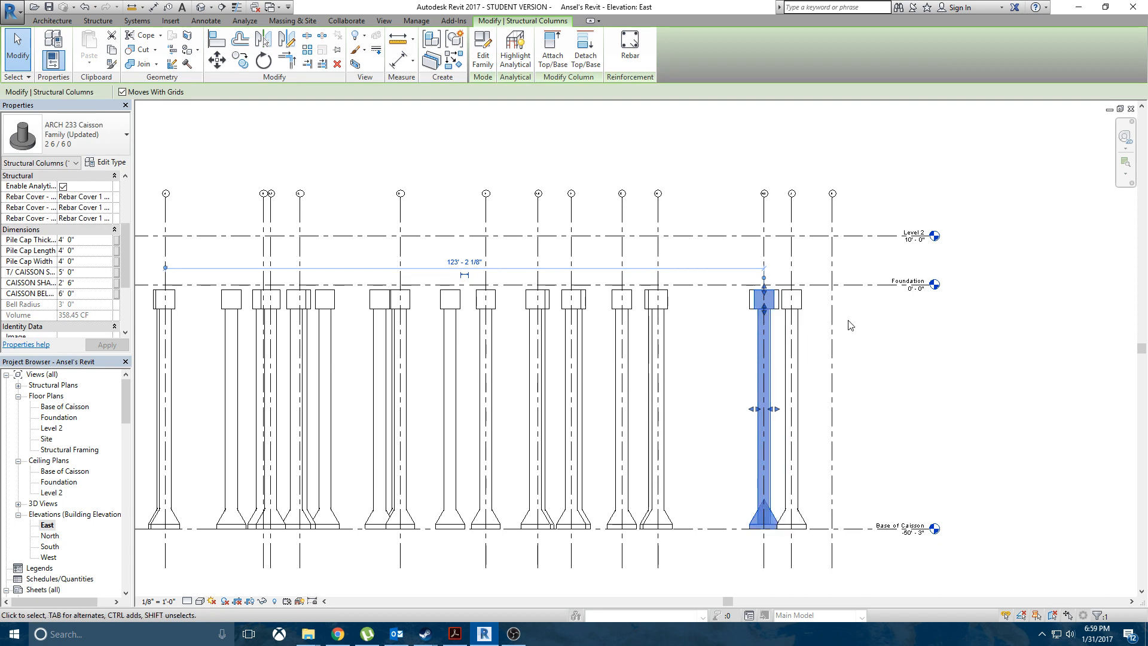
{"action": "middle_click_drag", "start_coordinate": [263, 203], "coordinate": [467, 254]}
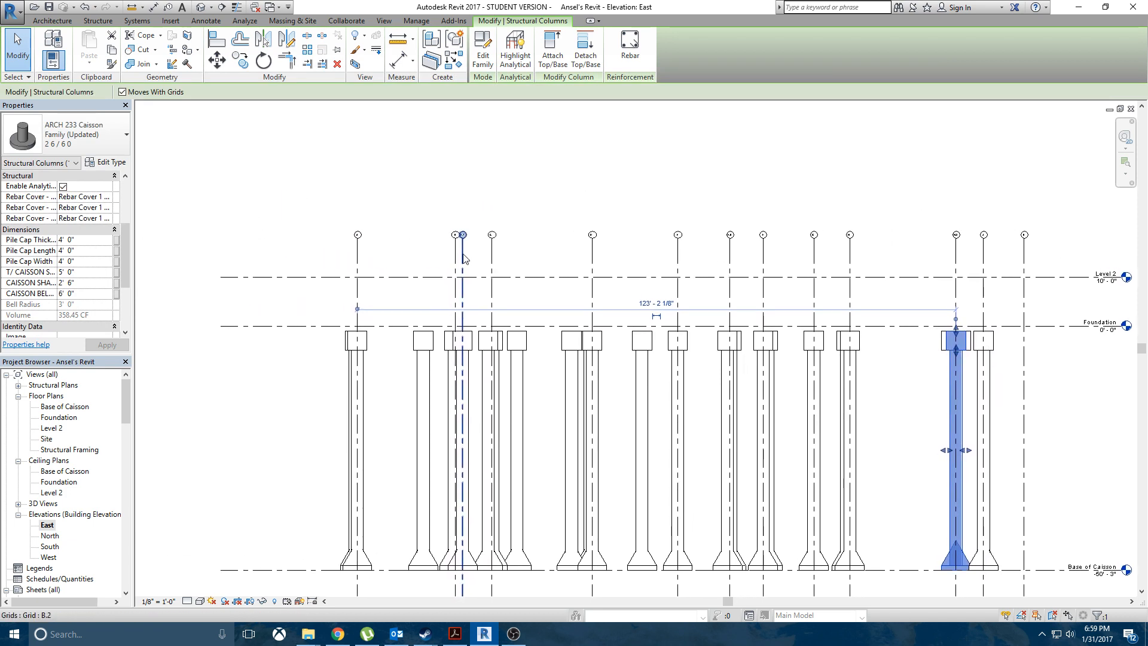
Step: Rename the Foundation level as Grade without renaming the corresponding views
{"action": "left_click", "coordinate": [1057, 331]}
{"action": "scroll", "coordinate": [1017, 316], "scroll_direction": "up", "scroll_amount": 3}
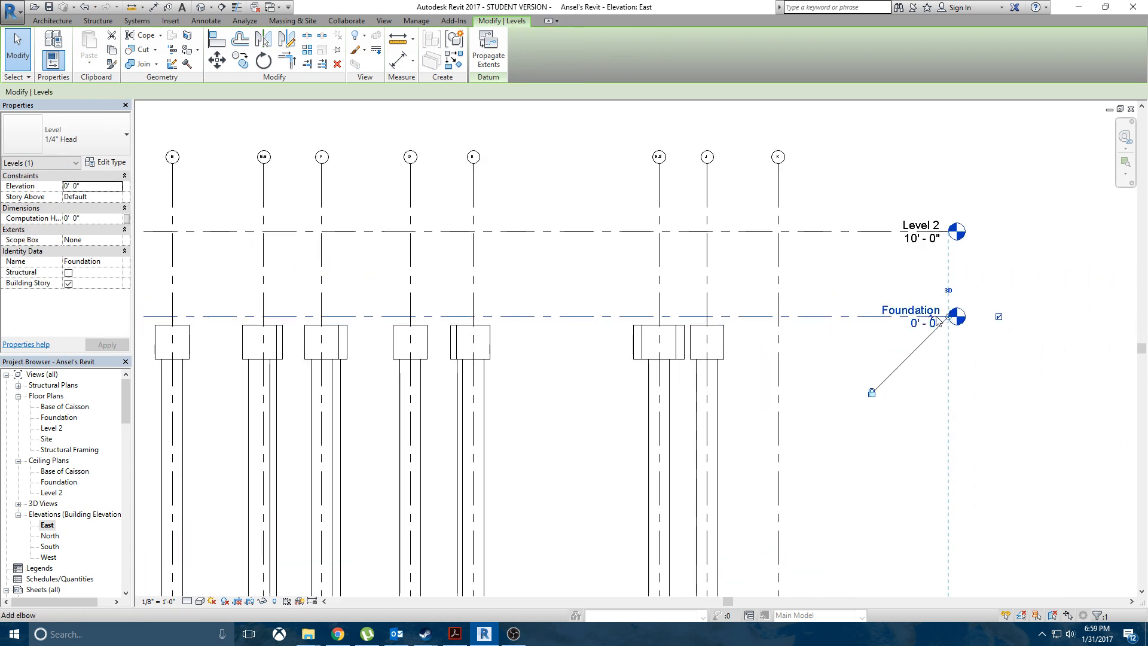
{"action": "left_click", "coordinate": [927, 309]}
{"action": "left_click_drag", "start_coordinate": [927, 309], "coordinate": [813, 304]}
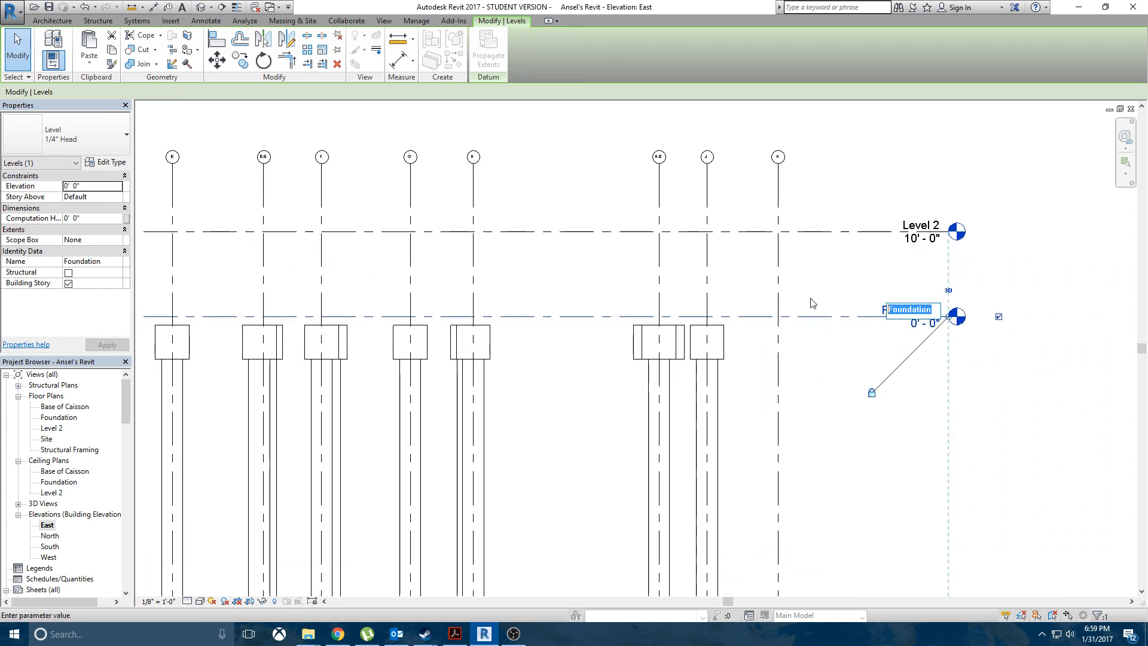
{"action": "type", "text": "z"}
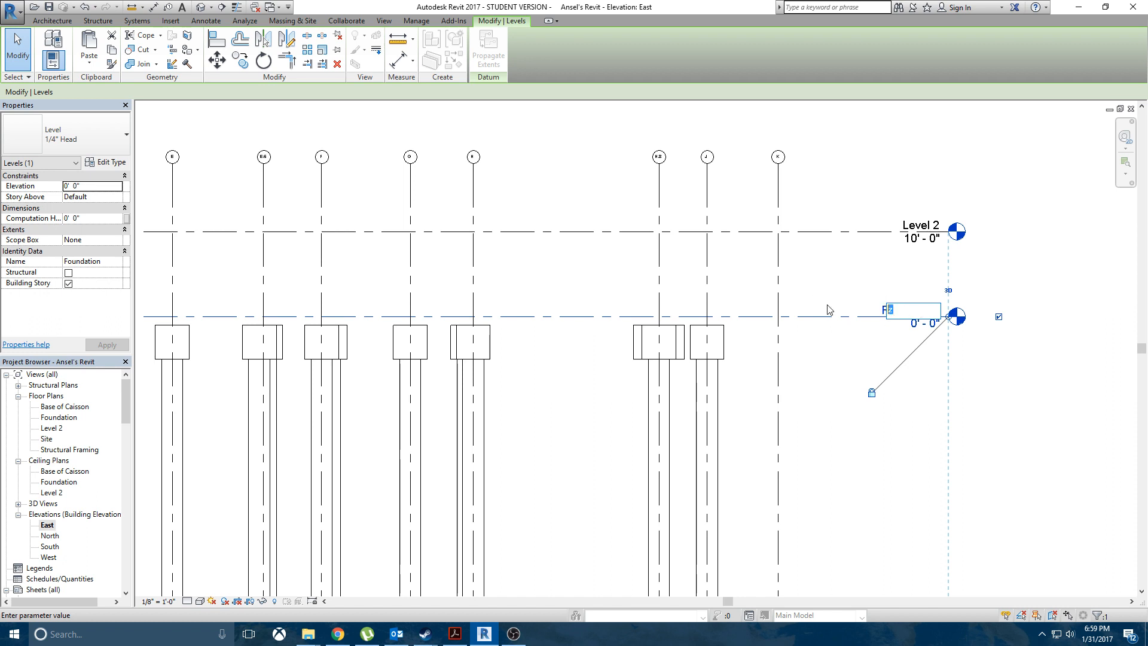
{"action": "type", "text": "Grade"}
{"action": "key", "text": "Return"}
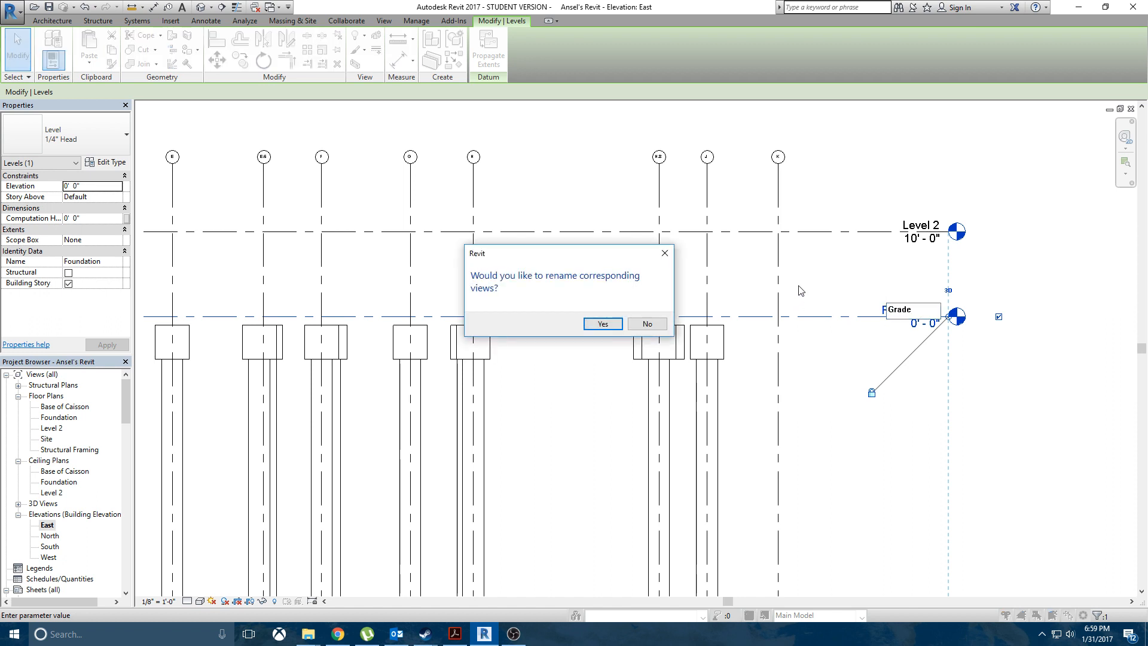
{"action": "left_click", "coordinate": [640, 319]}
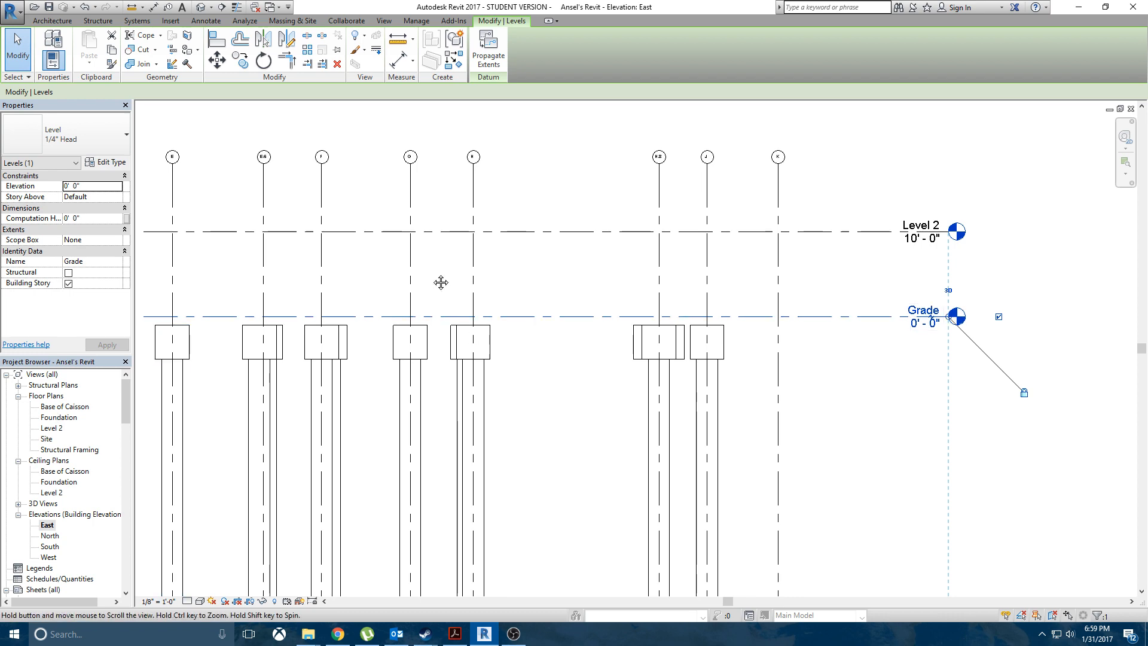
Step: Add a level about 5' 6" below Grade across the full width of the caisson grid
{"action": "scroll", "coordinate": [540, 316], "scroll_direction": "down", "scroll_amount": 2}
{"action": "middle_click_drag", "start_coordinate": [540, 316], "coordinate": [755, 333]}
{"action": "scroll", "coordinate": [756, 334], "scroll_direction": "down", "scroll_amount": 1}
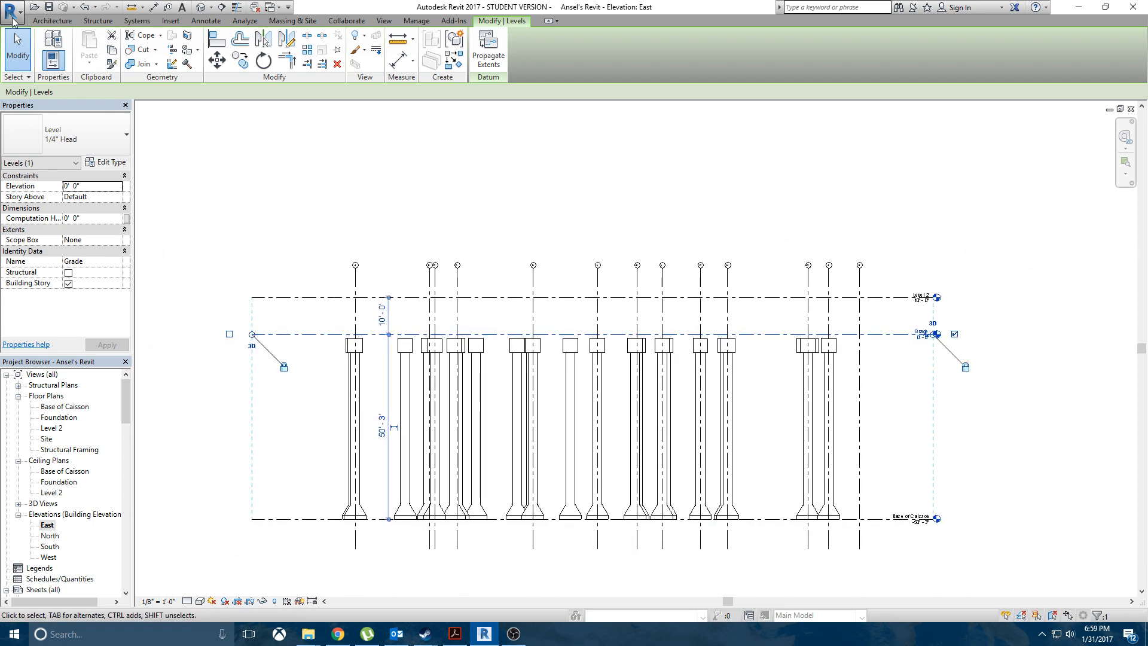
{"action": "left_click", "coordinate": [52, 21]}
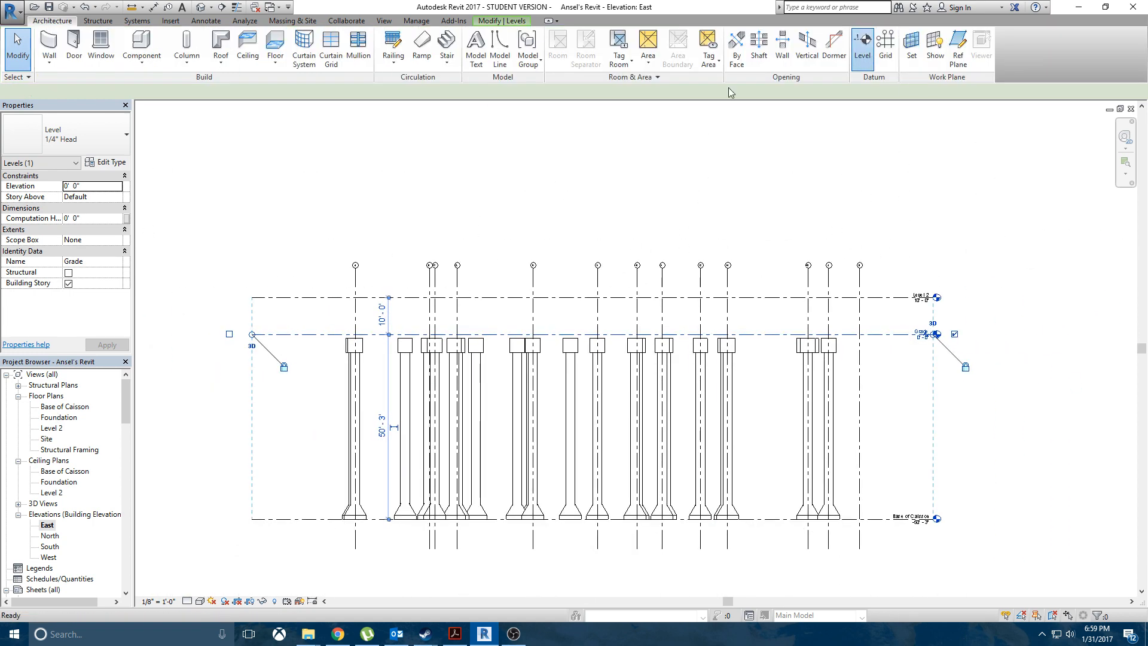
{"action": "left_click", "coordinate": [862, 43]}
{"action": "left_click", "coordinate": [249, 355]}
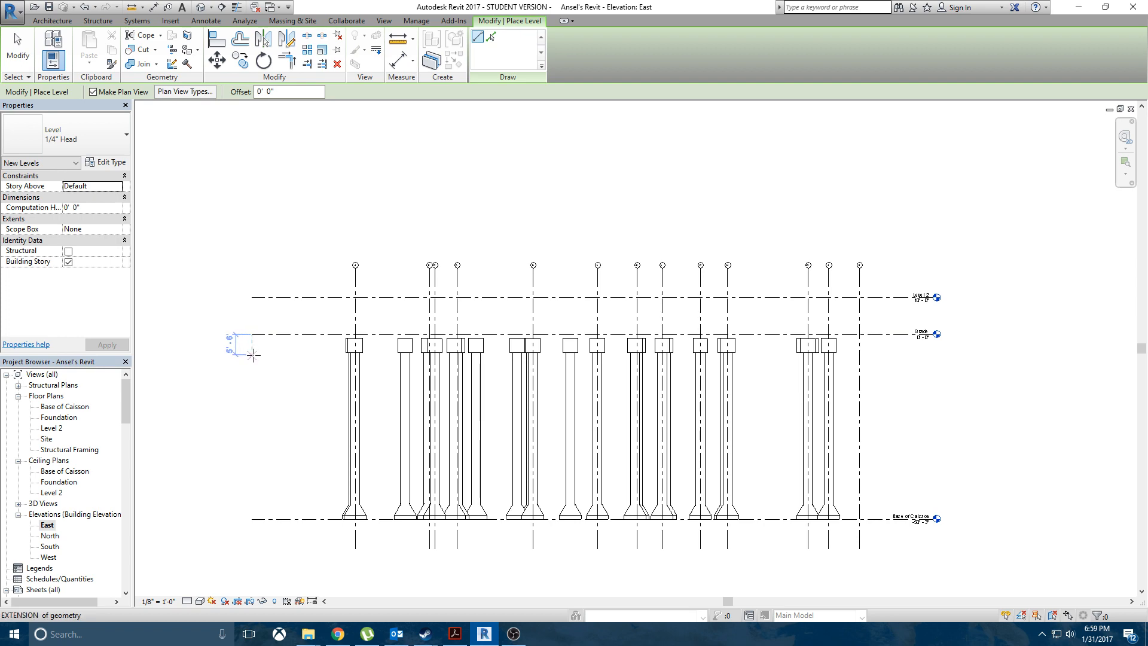
{"action": "left_click", "coordinate": [940, 404]}
{"action": "scroll", "coordinate": [936, 353], "scroll_direction": "up", "scroll_amount": 5}
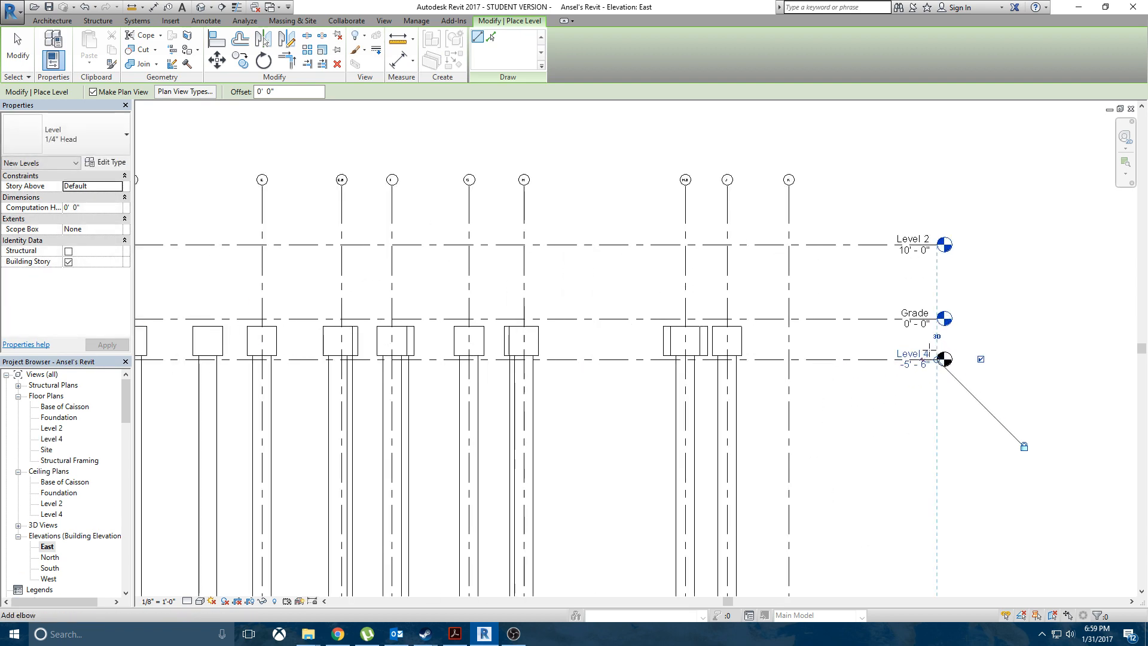
{"action": "key", "text": "Escape"}
{"action": "key", "text": "Escape"}
Step: Rename the new level as Top of Caisson and rename its corresponding views to match
{"action": "left_click", "coordinate": [909, 354]}
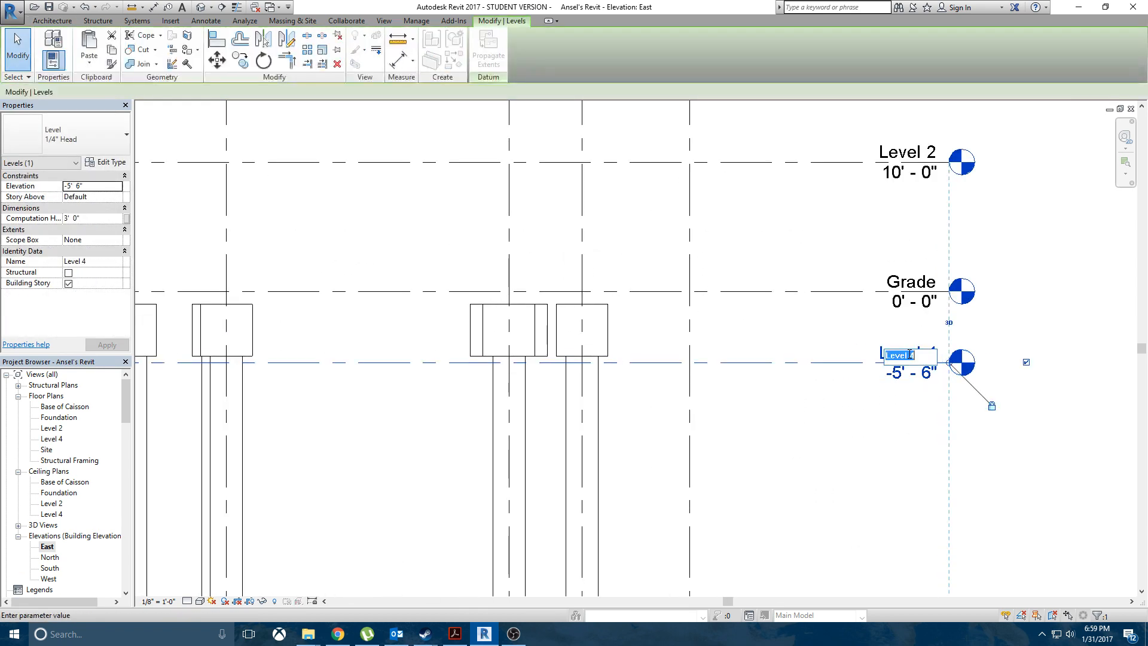
{"action": "left_click", "coordinate": [925, 355]}
{"action": "type", "text": "Top"}
{"action": "type", "text": " of Caisson"}
{"action": "key", "text": "Return"}
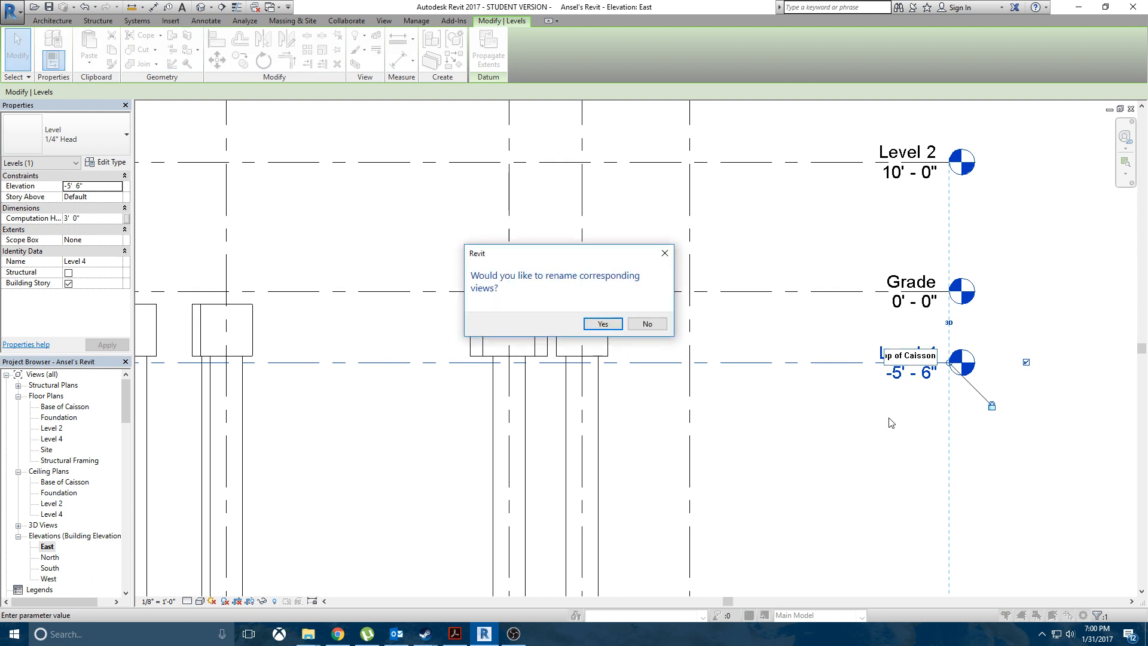
{"action": "left_click", "coordinate": [604, 325]}
Step: Set the elevation of the Top of Caisson level to -5'
{"action": "left_click", "coordinate": [908, 374]}
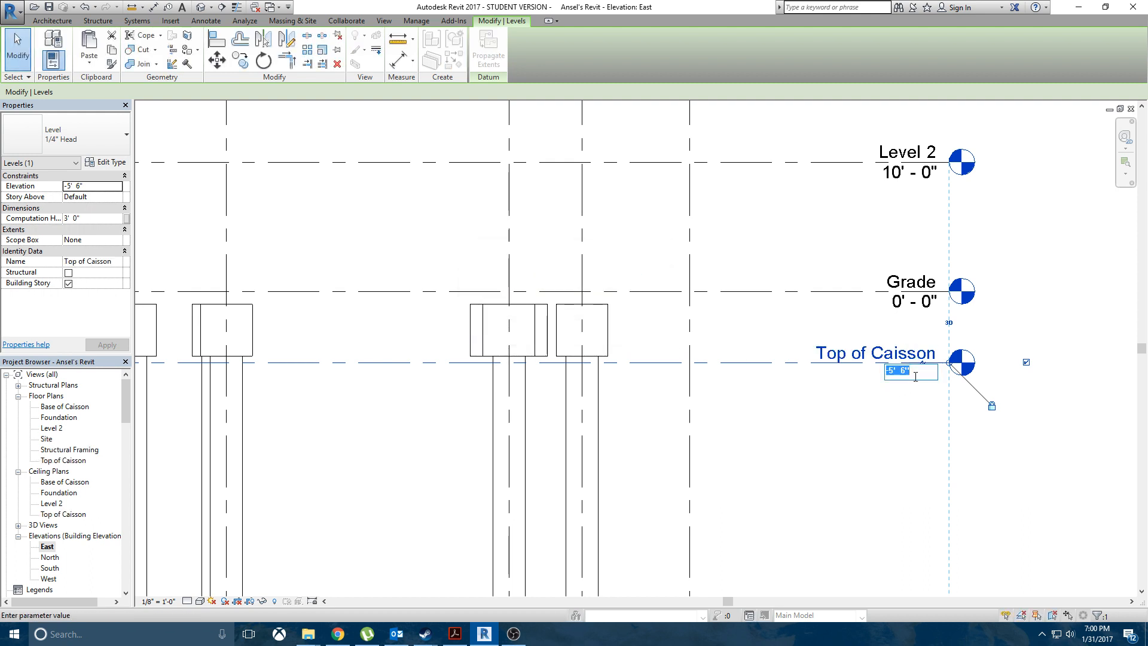
{"action": "type", "text": "-5"}
{"action": "key", "text": "Return"}
{"action": "left_click", "coordinate": [819, 389]}
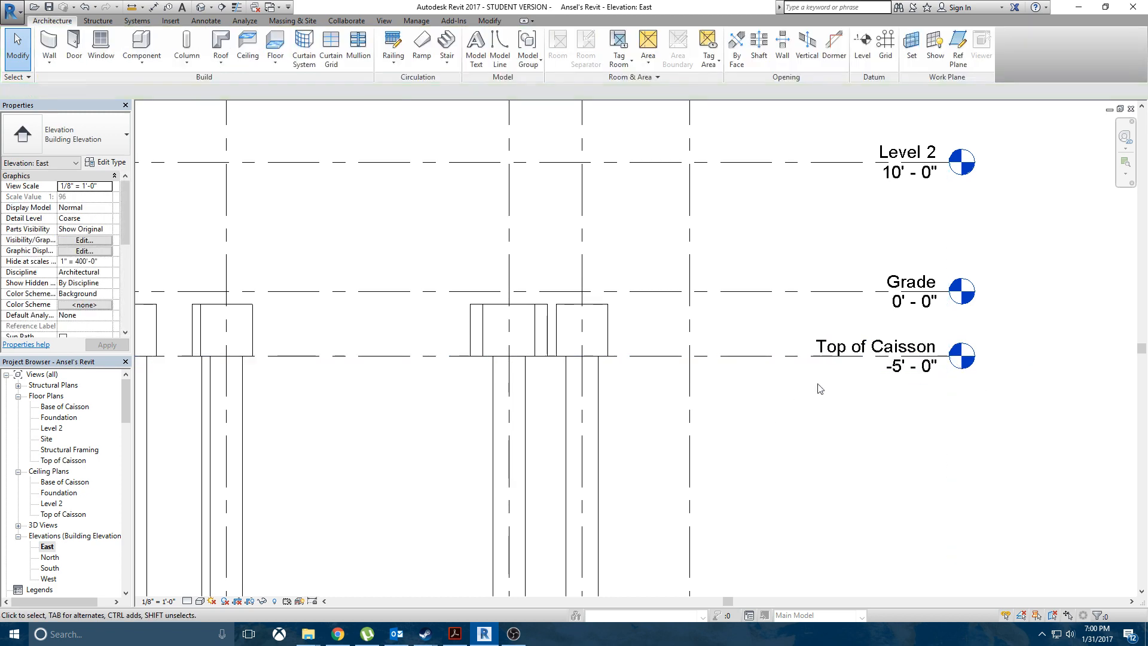
Step: Examine the pile caps against the Grade and Top of Caisson levels and review the level constraints of the caisson at H-12
{"action": "scroll", "coordinate": [819, 389], "scroll_direction": "down", "scroll_amount": 4}
{"action": "scroll", "coordinate": [958, 381], "scroll_direction": "up", "scroll_amount": 1}
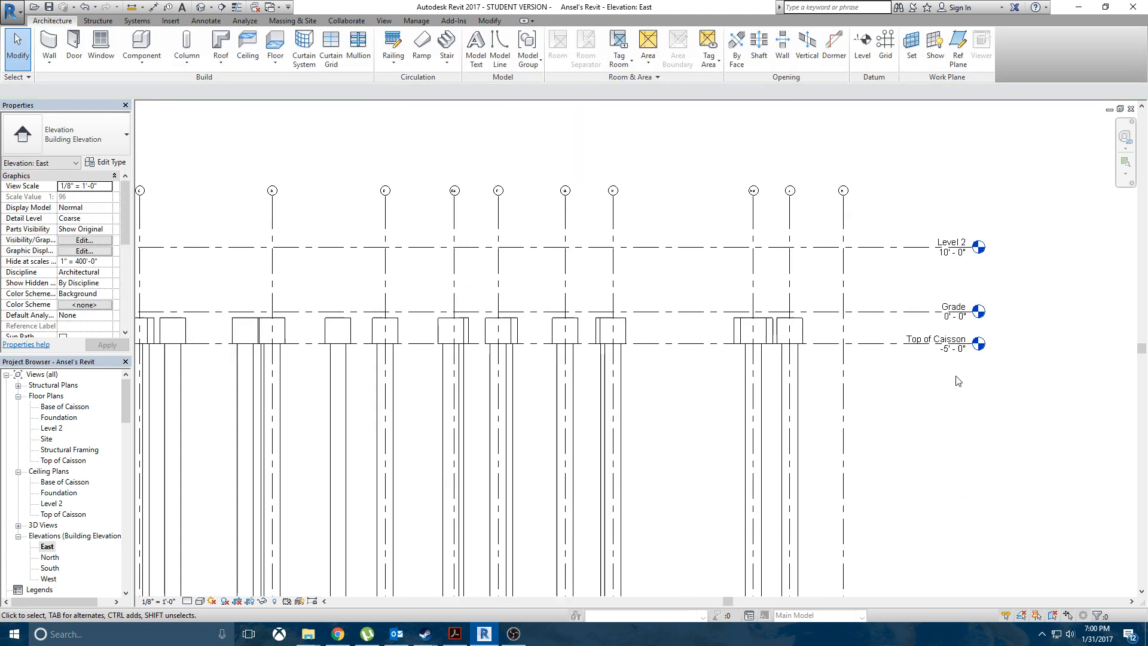
{"action": "scroll", "coordinate": [958, 381], "scroll_direction": "up", "scroll_amount": 3}
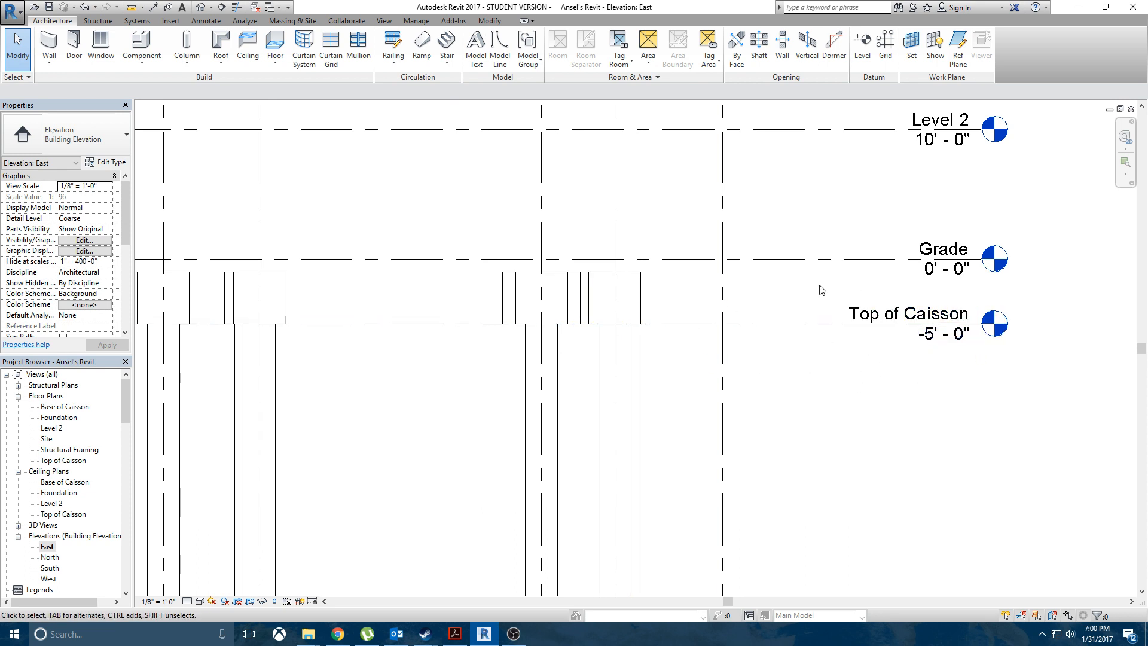
{"action": "middle_click_drag", "start_coordinate": [560, 255], "coordinate": [845, 269]}
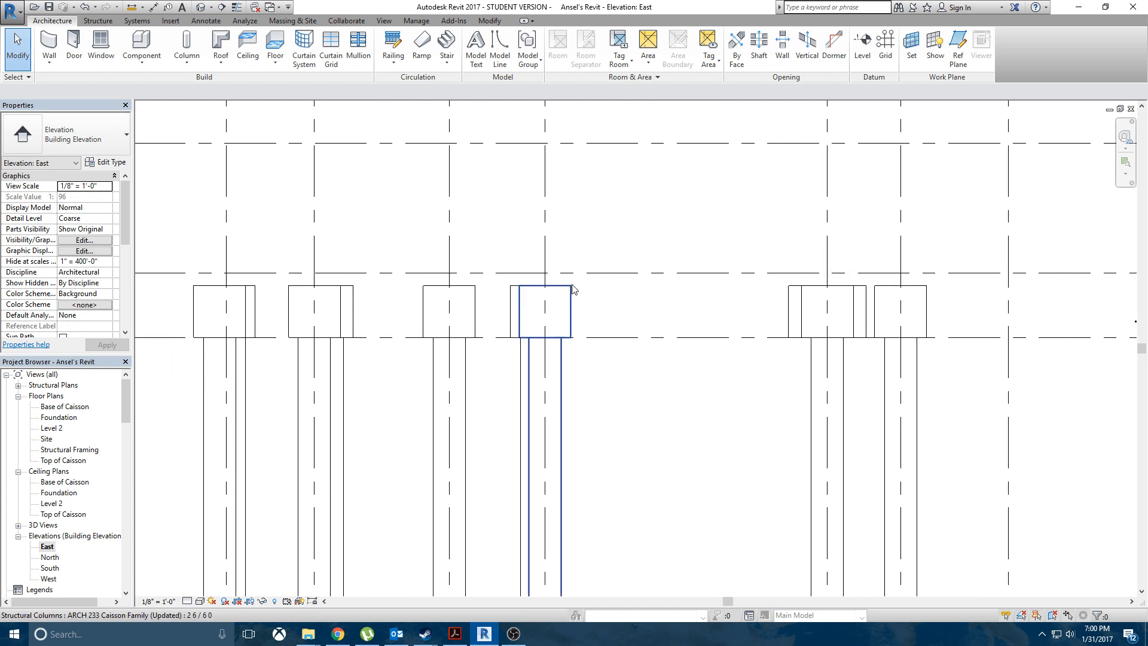
{"action": "left_click", "coordinate": [570, 296]}
{"action": "middle_click_drag", "start_coordinate": [732, 310], "coordinate": [417, 264]}
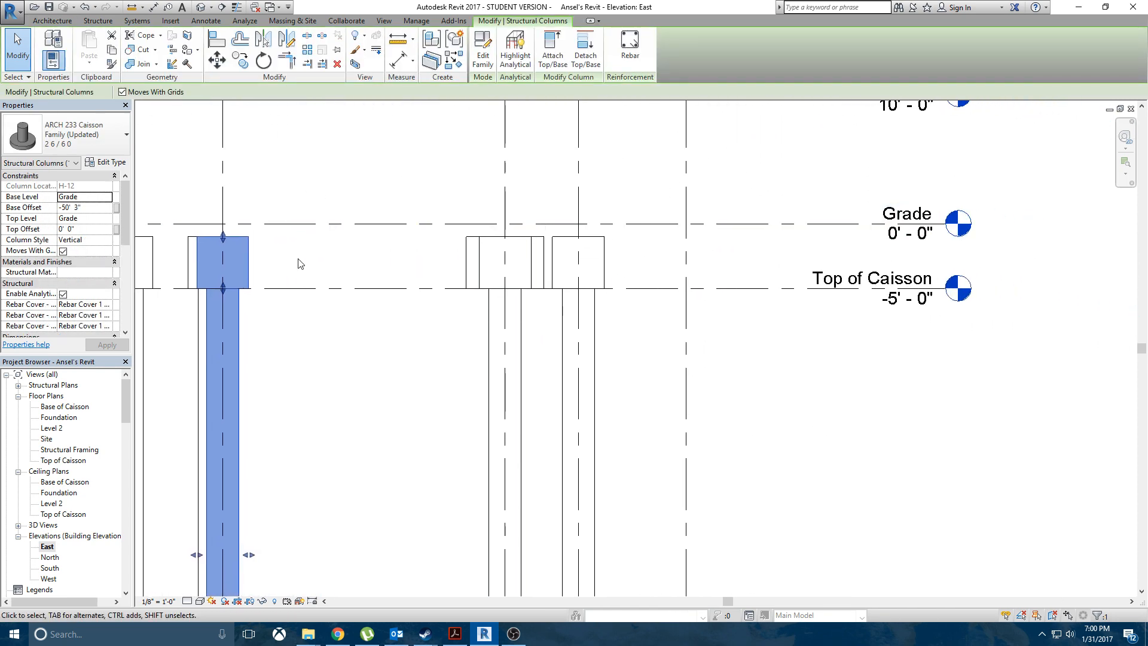
{"action": "middle_click_drag", "start_coordinate": [299, 259], "coordinate": [417, 284]}
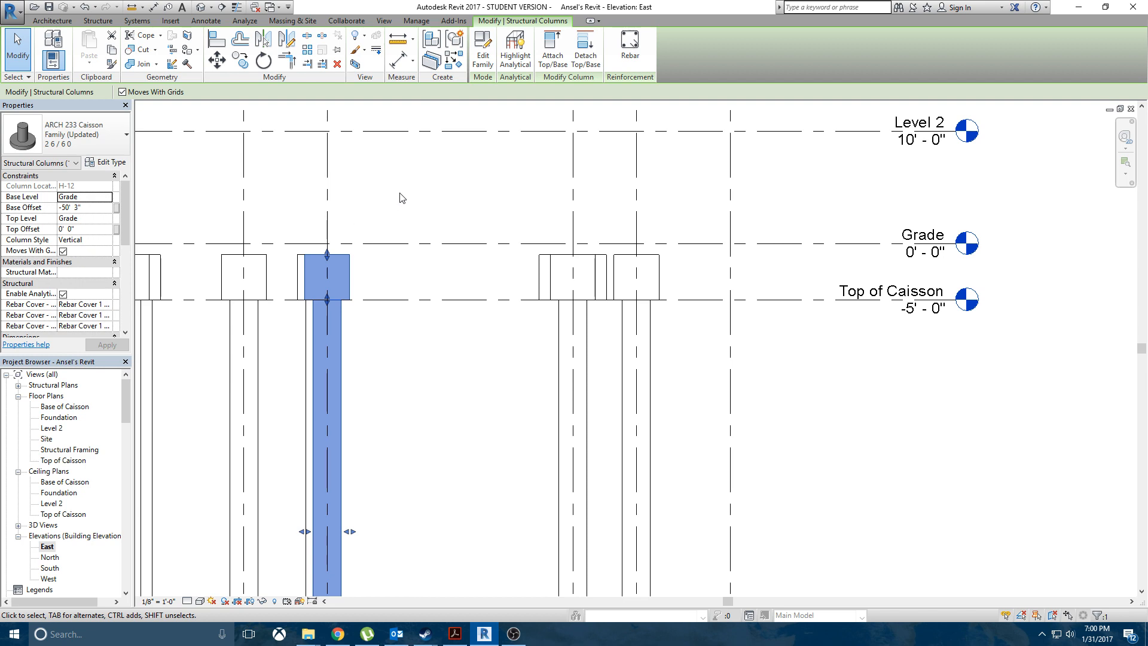
{"action": "middle_click_drag", "start_coordinate": [390, 233], "coordinate": [678, 297]}
{"action": "scroll", "coordinate": [677, 297], "scroll_direction": "down", "scroll_amount": 5}
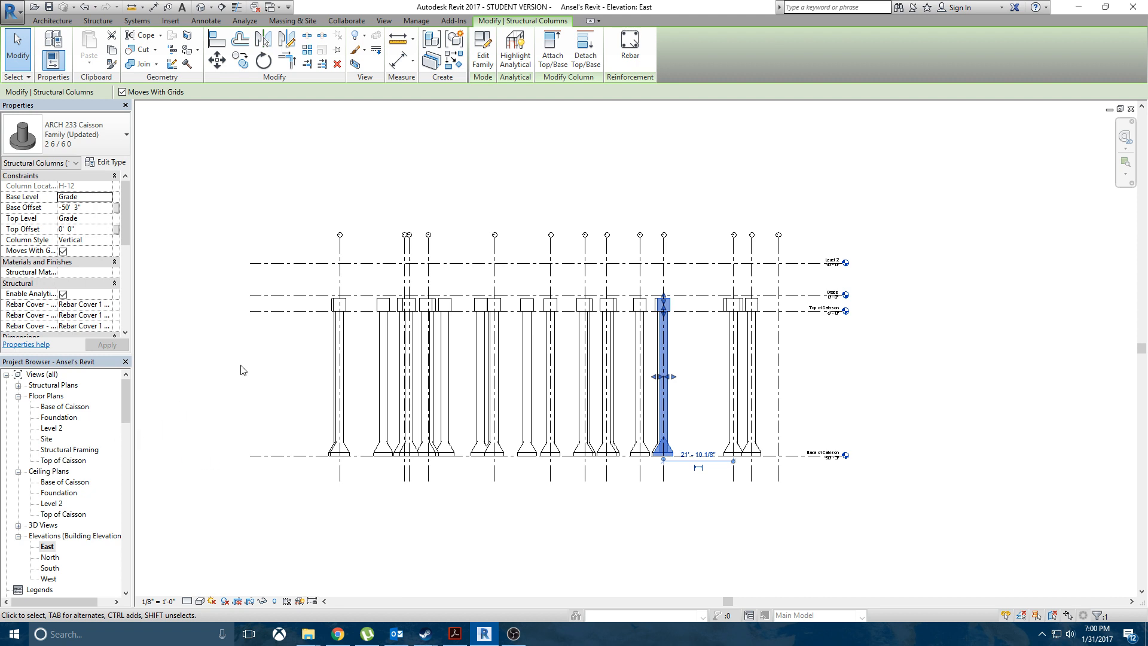
Step: Switch to the structural tools and open the Structural Framing floor plan
{"action": "left_click", "coordinate": [98, 20]}
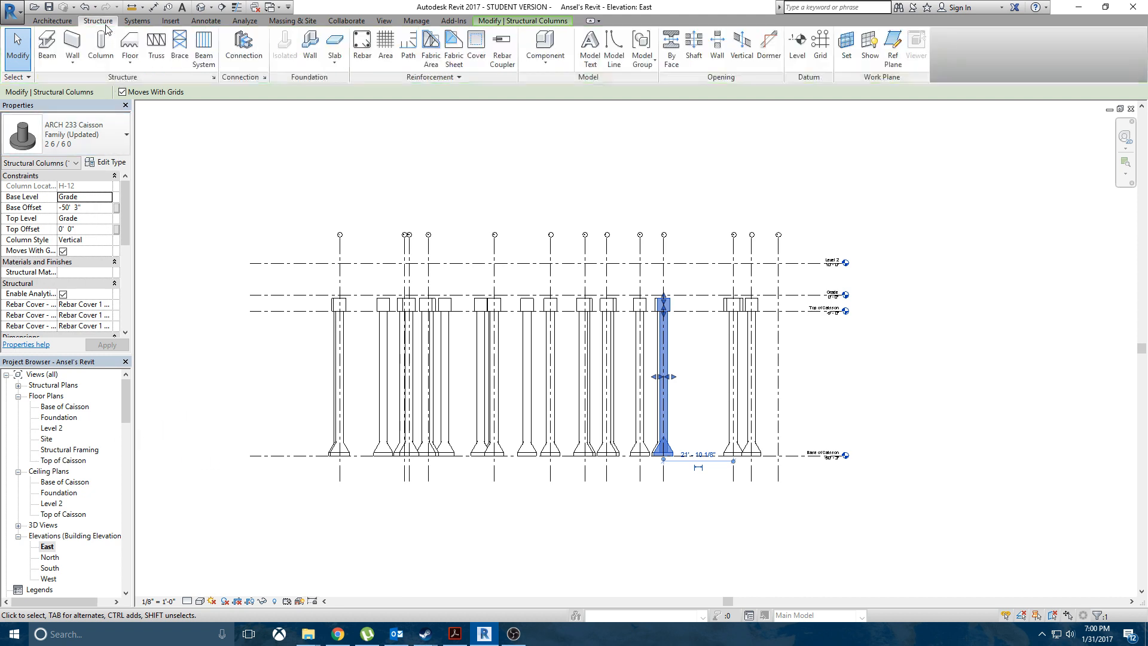
{"action": "left_click", "coordinate": [62, 450]}
{"action": "double_click", "coordinate": [62, 450]}
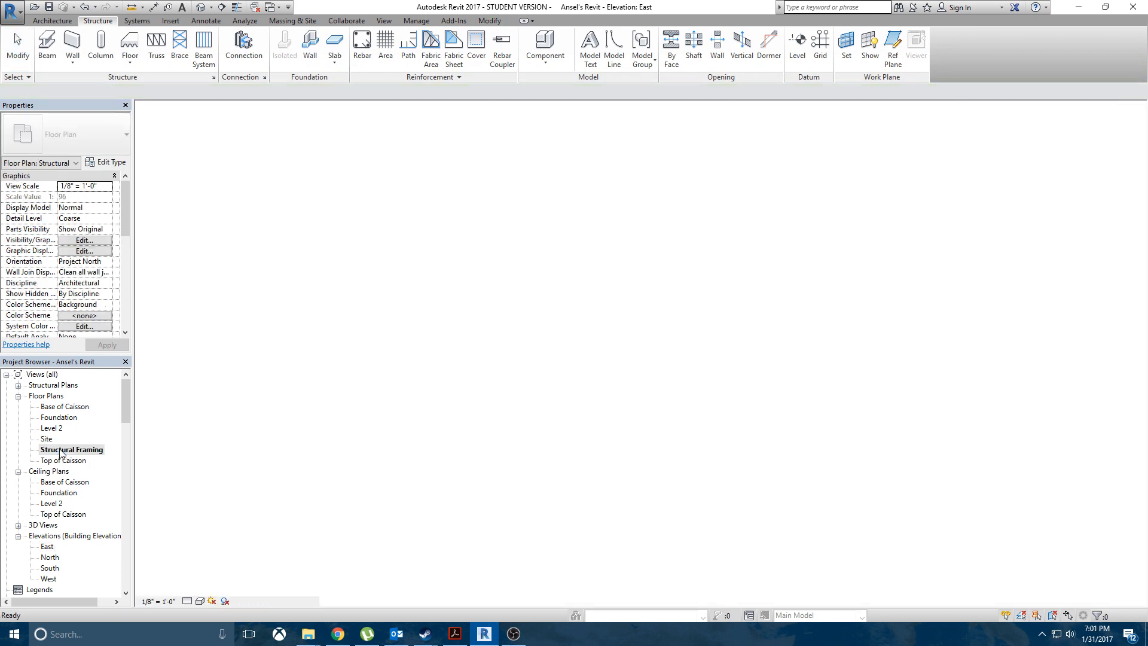
Step: Load the Concrete-Rectangular-Column family from the Concrete subfolder of the Structural Columns library
{"action": "left_click", "coordinate": [92, 23]}
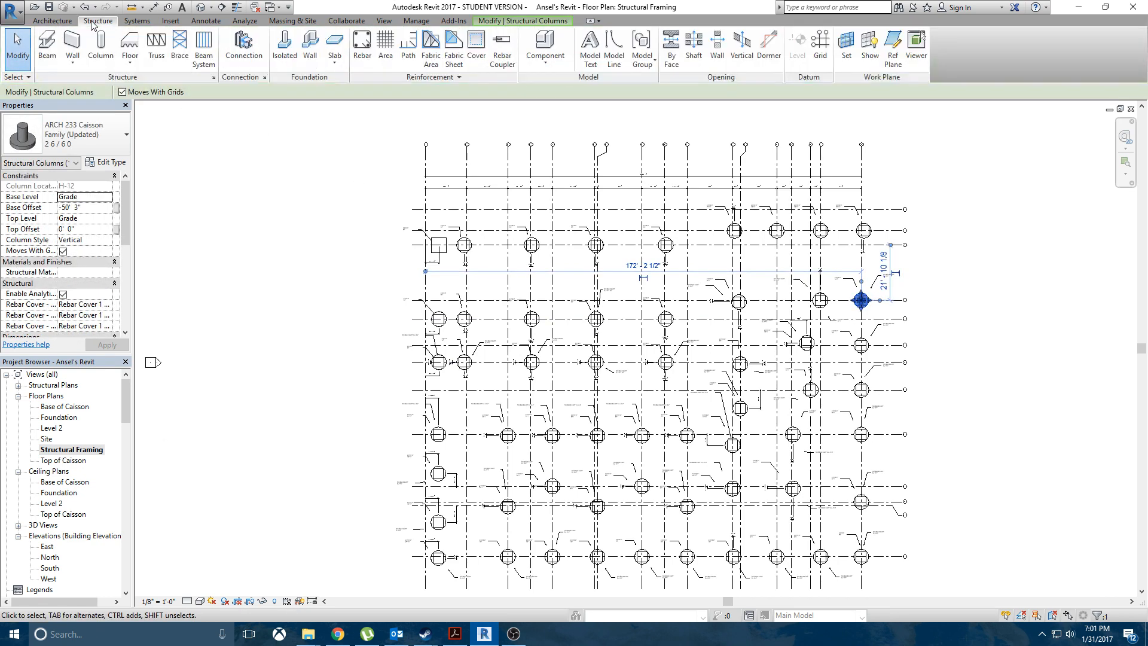
{"action": "left_click", "coordinate": [99, 66]}
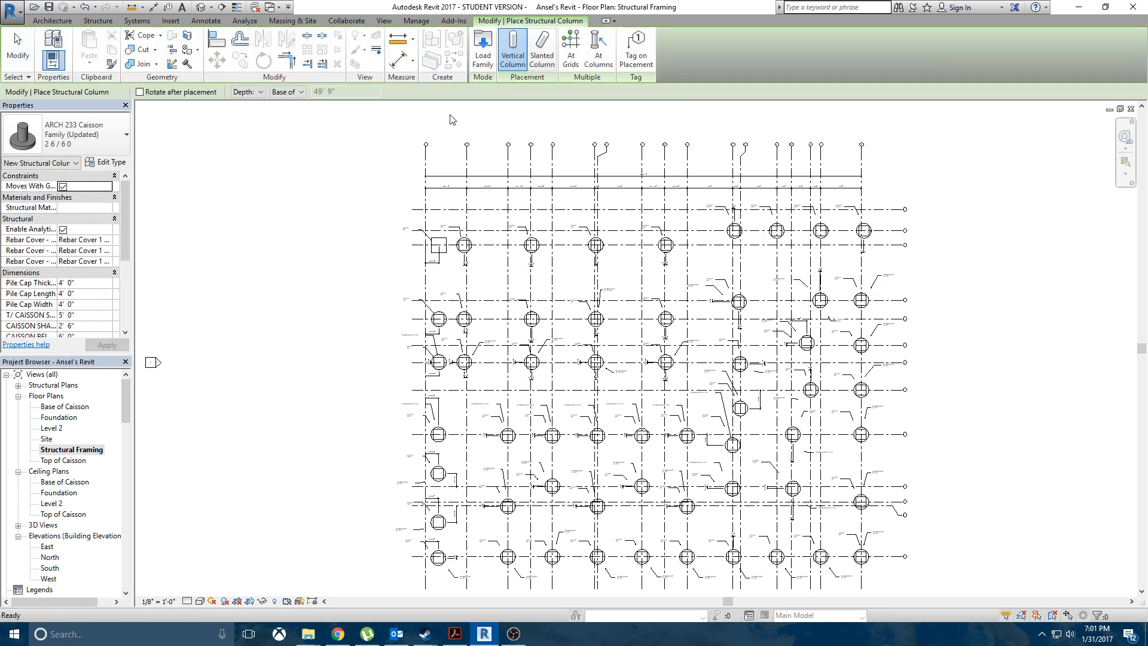
{"action": "left_click", "coordinate": [480, 71]}
{"action": "scroll", "coordinate": [655, 254], "scroll_direction": "down", "scroll_amount": 9}
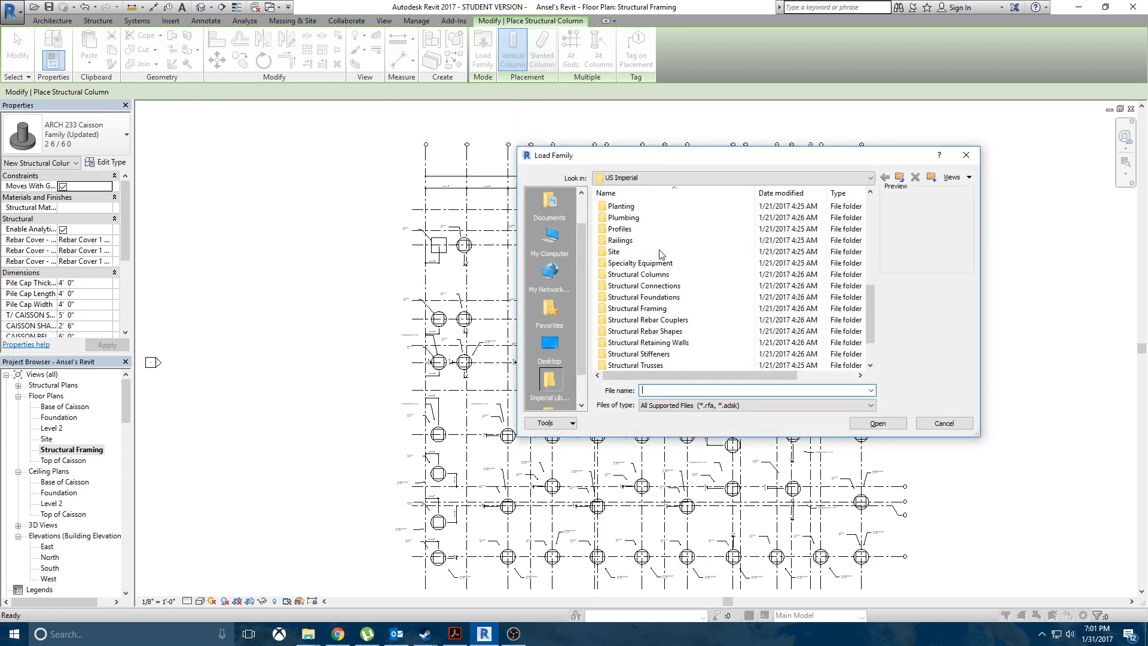
{"action": "double_click", "coordinate": [655, 229]}
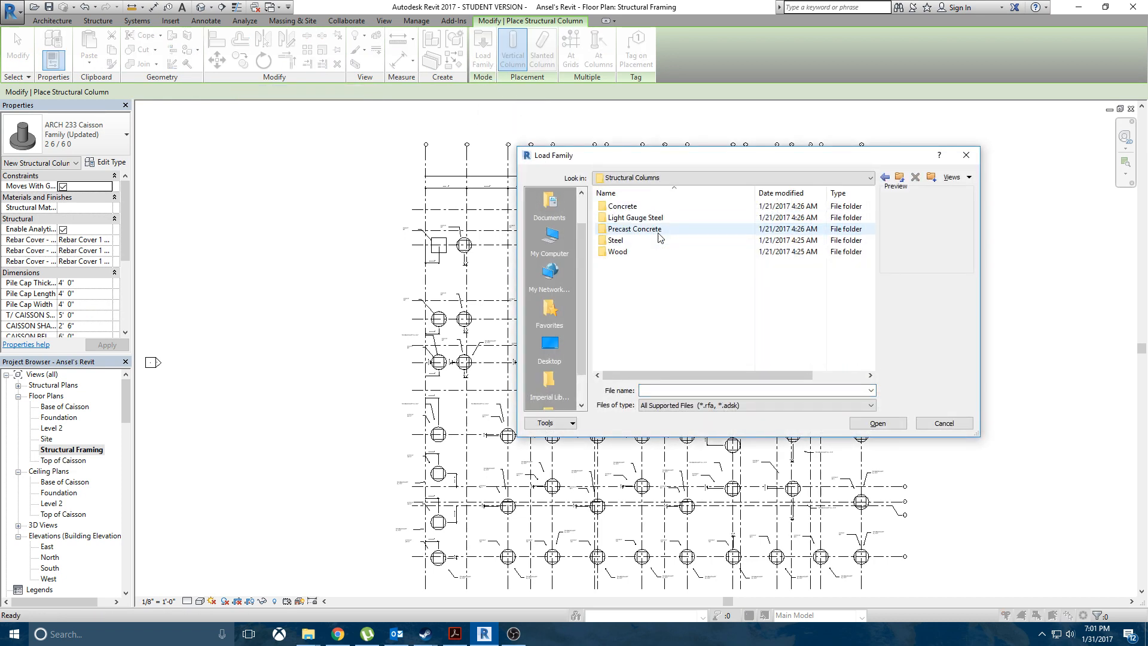
{"action": "double_click", "coordinate": [656, 208]}
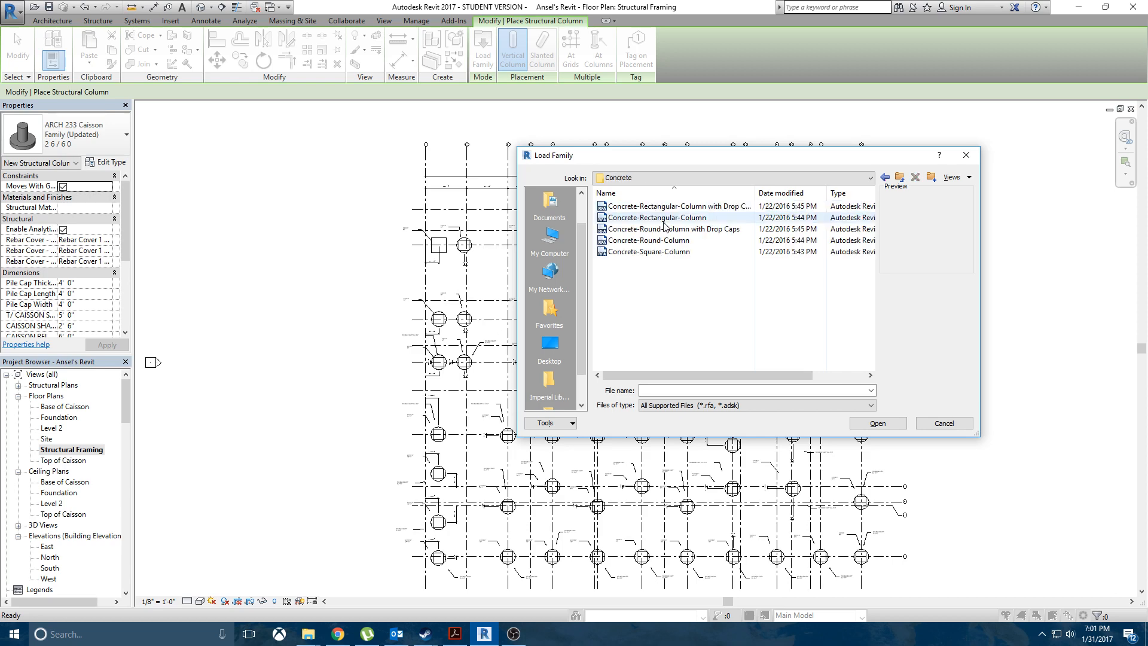
{"action": "left_click", "coordinate": [664, 220]}
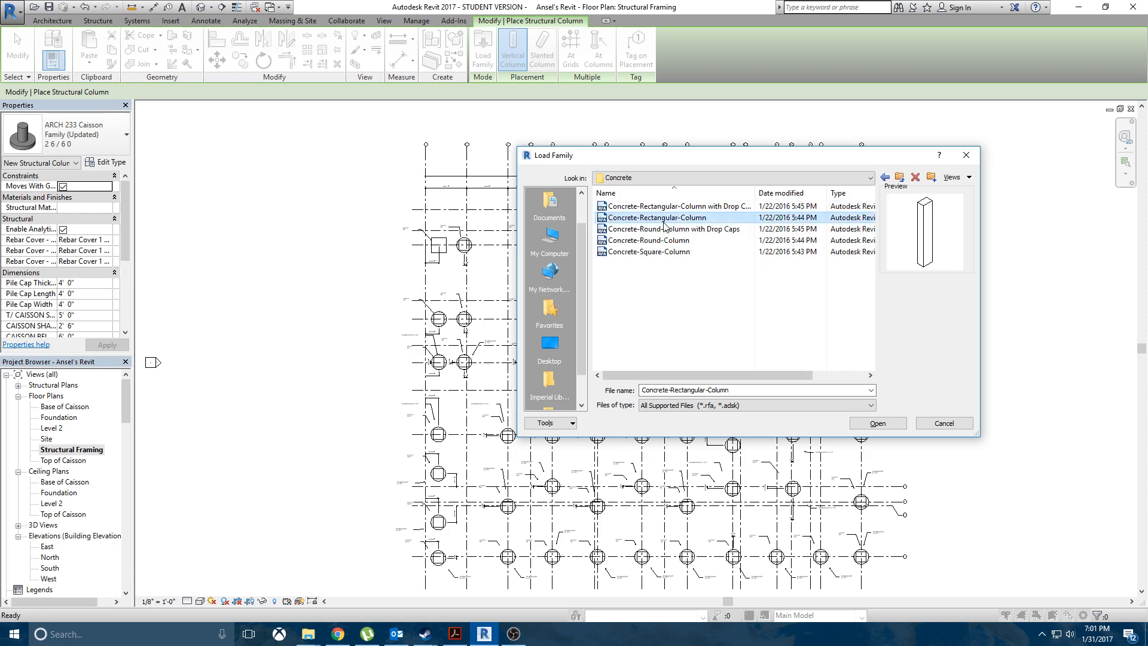
{"action": "left_click", "coordinate": [877, 422]}
Step: Place a 12 x 18 rectangular concrete column centred on the round caisson beside the large square pile cap
{"action": "scroll", "coordinate": [464, 249], "scroll_direction": "up", "scroll_amount": 4}
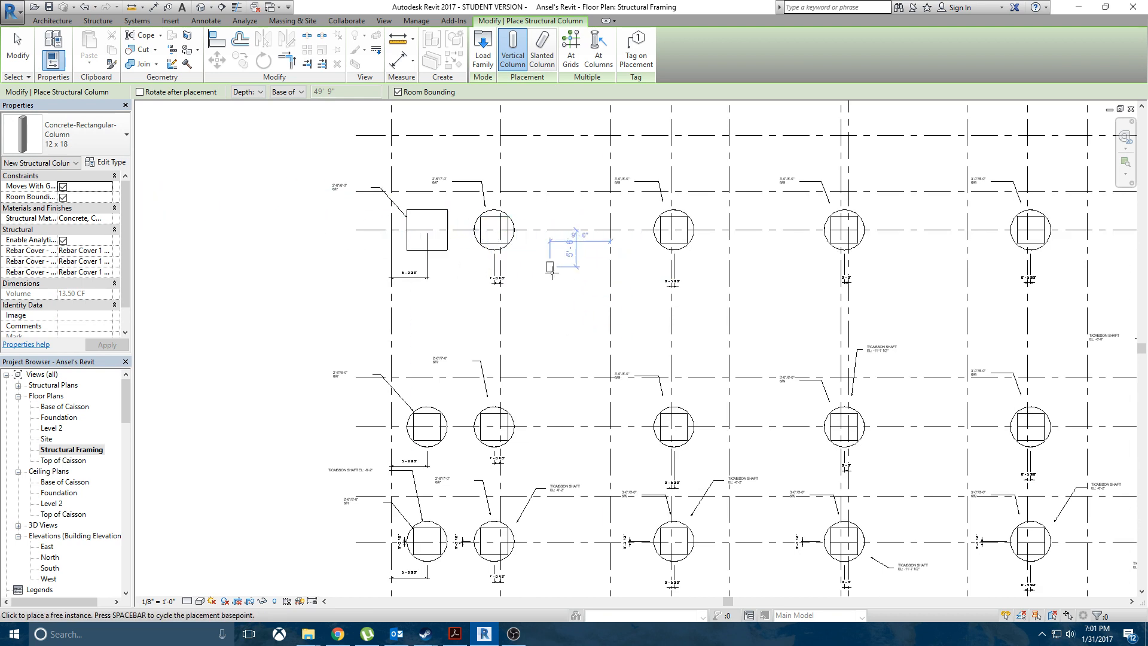
{"action": "left_click", "coordinate": [496, 229]}
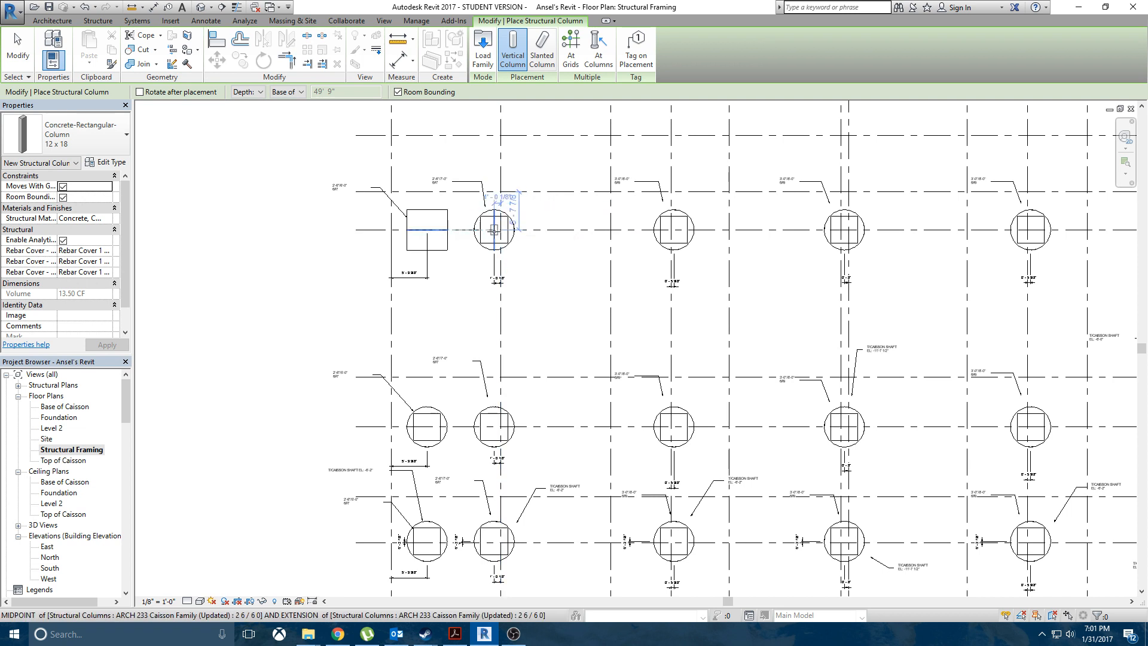
{"action": "left_click", "coordinate": [7, 67]}
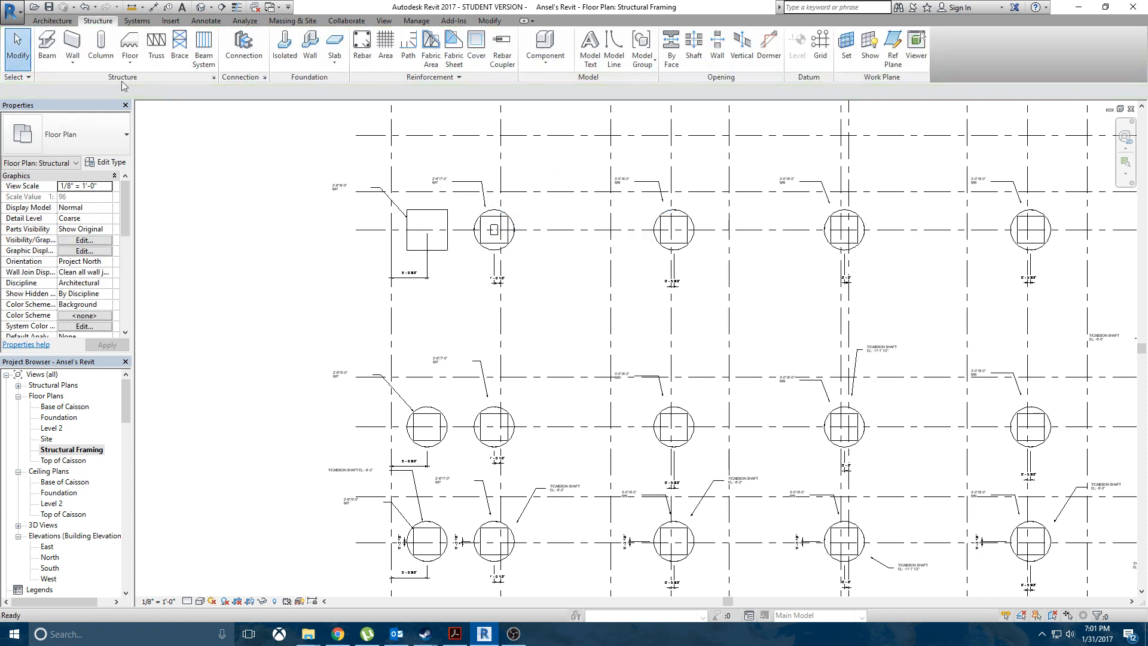
Step: Open the 3D view, select the new concrete column and examine where it starts and ends relative to its caisson
{"action": "scroll", "coordinate": [503, 233], "scroll_direction": "up", "scroll_amount": 3}
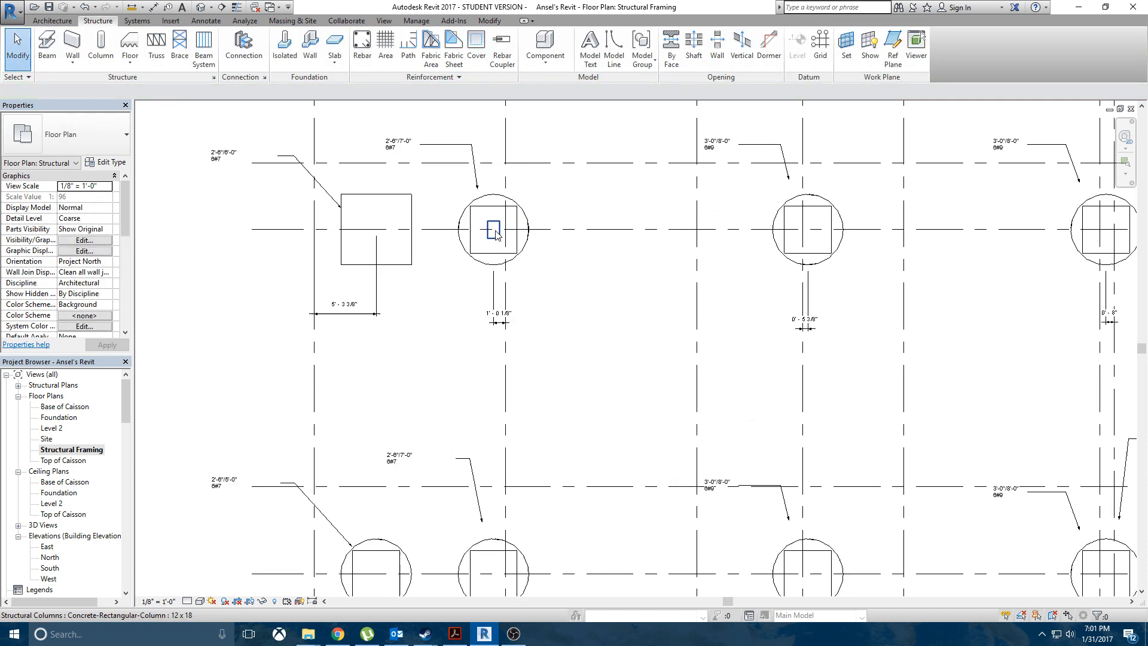
{"action": "left_click", "coordinate": [494, 229]}
{"action": "left_click", "coordinate": [201, 8]}
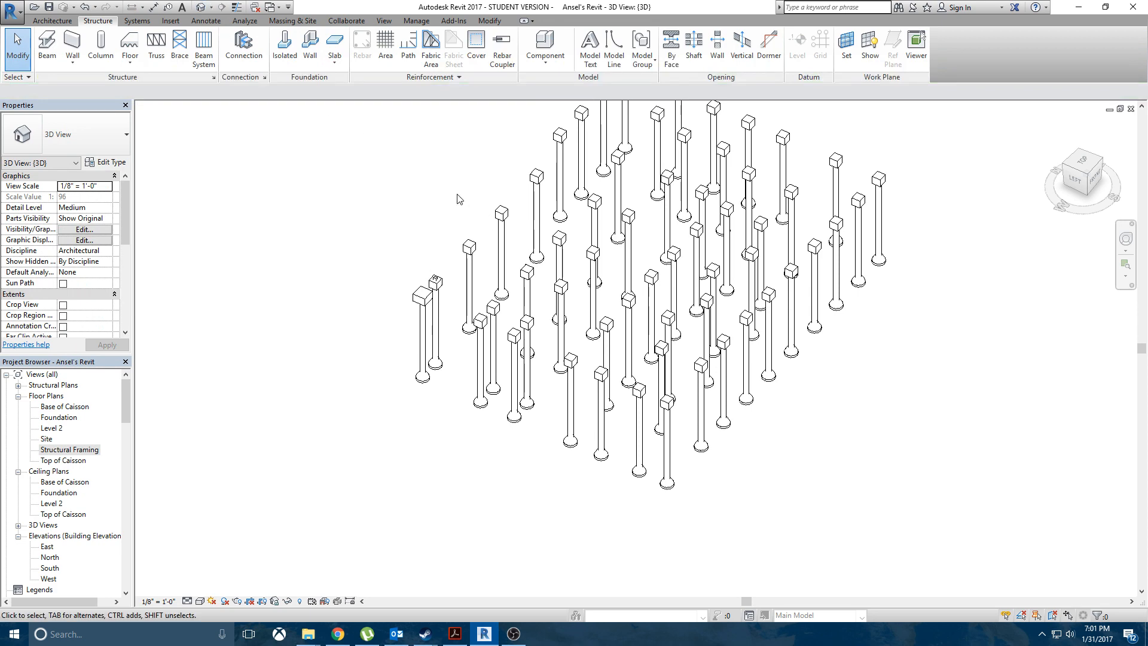
{"action": "scroll", "coordinate": [449, 259], "scroll_direction": "up", "scroll_amount": 4}
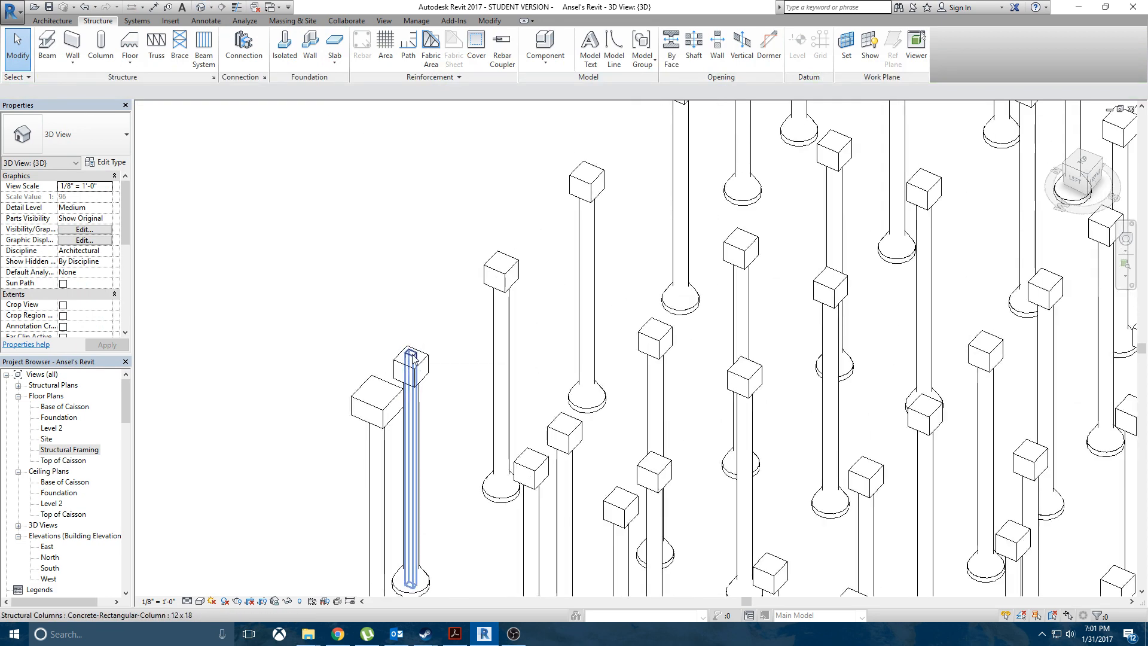
{"action": "left_click", "coordinate": [412, 355]}
{"action": "middle_click_drag", "start_coordinate": [473, 443], "coordinate": [493, 269]}
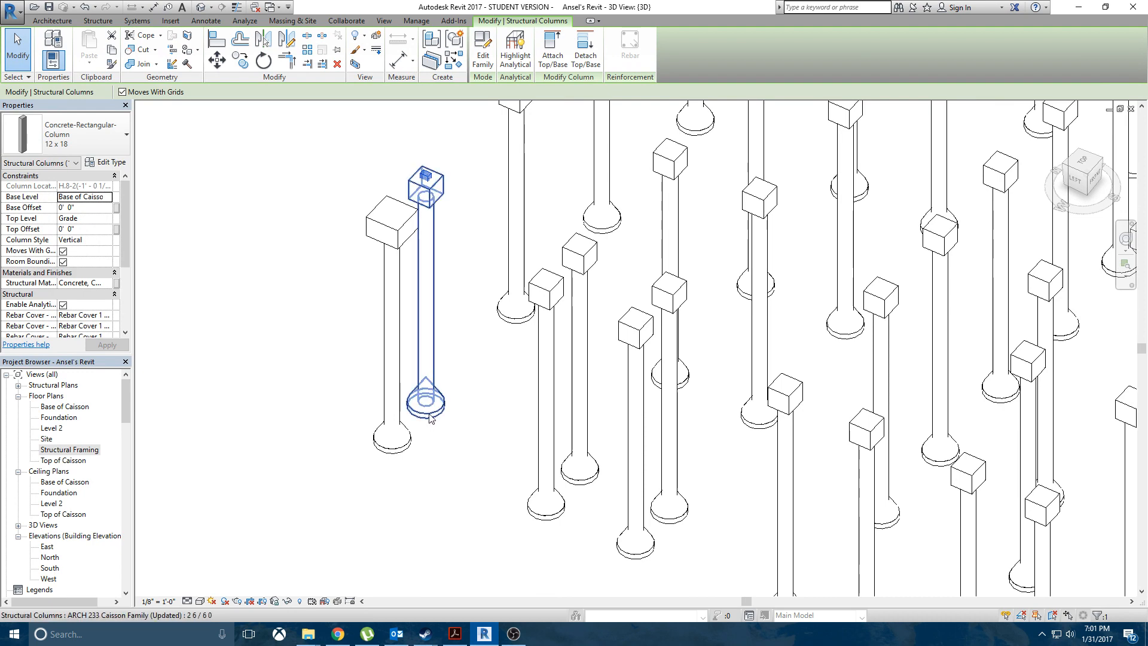
{"action": "scroll", "coordinate": [423, 358], "scroll_direction": "up", "scroll_amount": 3}
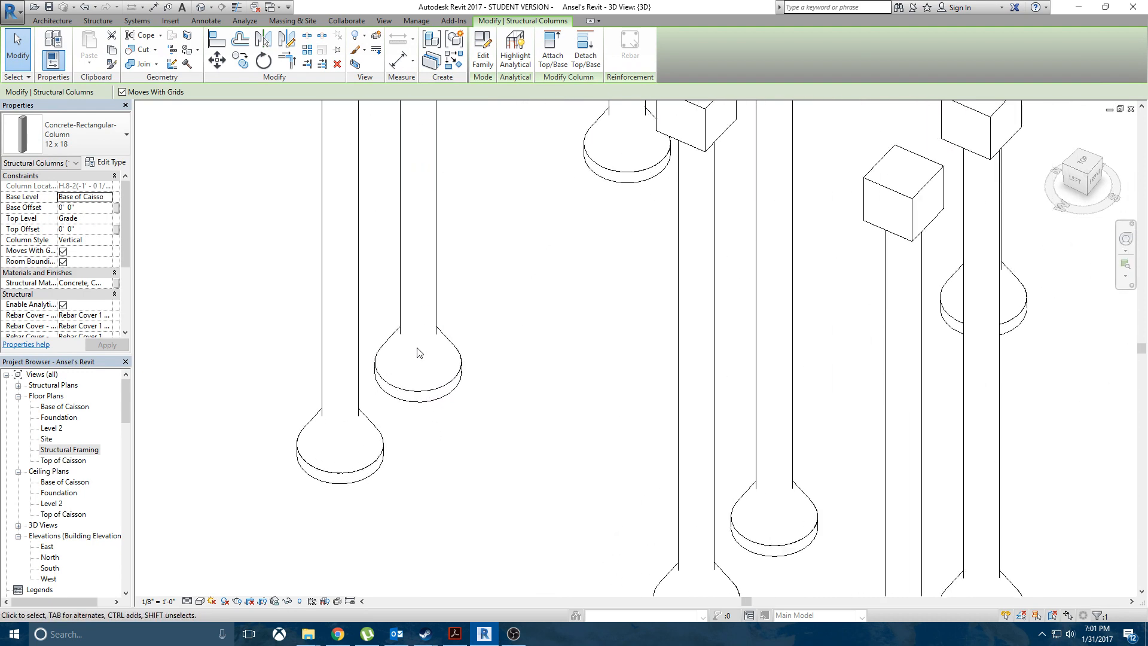
{"action": "middle_click_drag", "start_coordinate": [457, 160], "coordinate": [421, 538]}
{"action": "scroll", "coordinate": [409, 480], "scroll_direction": "down", "scroll_amount": 2}
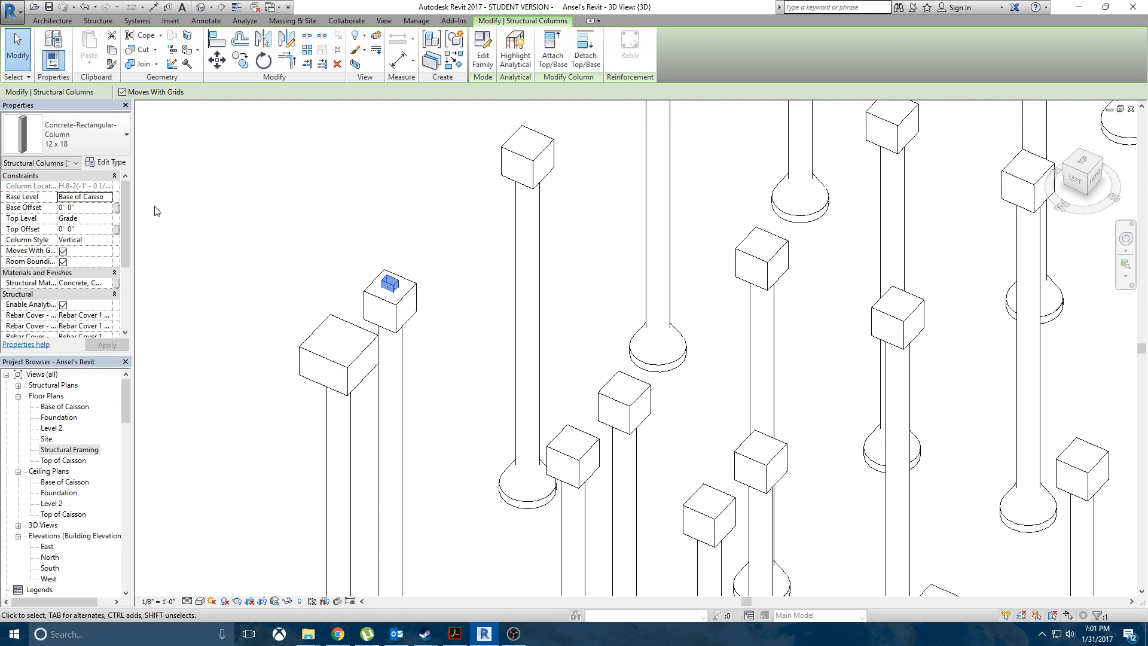
Step: Constrain the concrete column with its base level at Grade and its top level at Level 2
{"action": "left_click", "coordinate": [107, 198]}
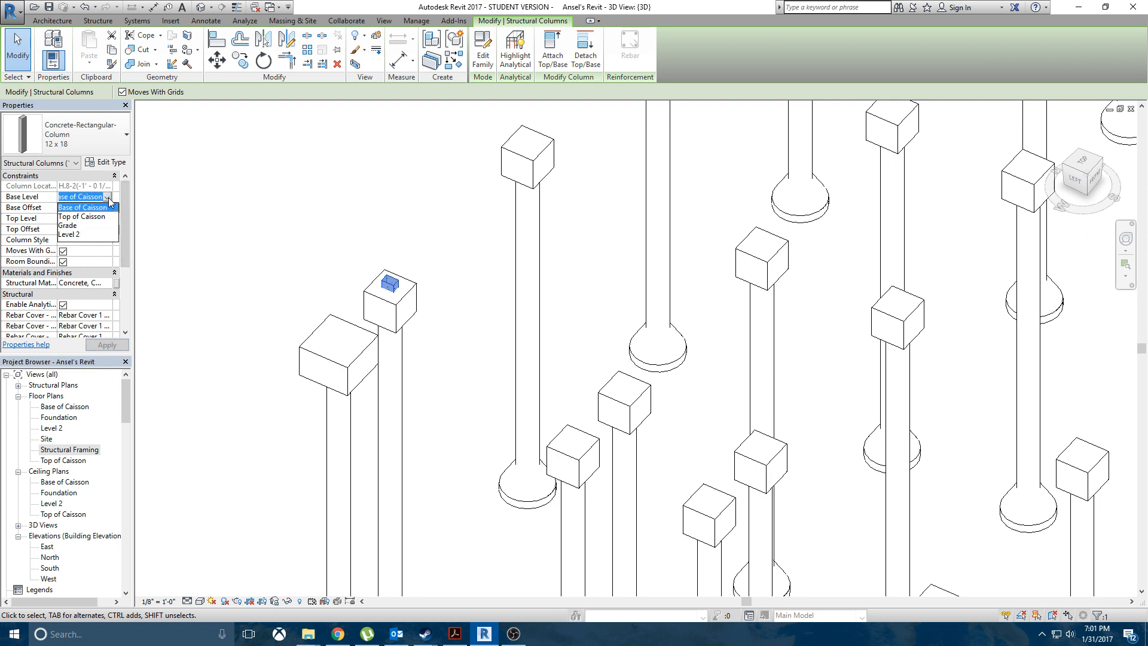
{"action": "left_click", "coordinate": [74, 226]}
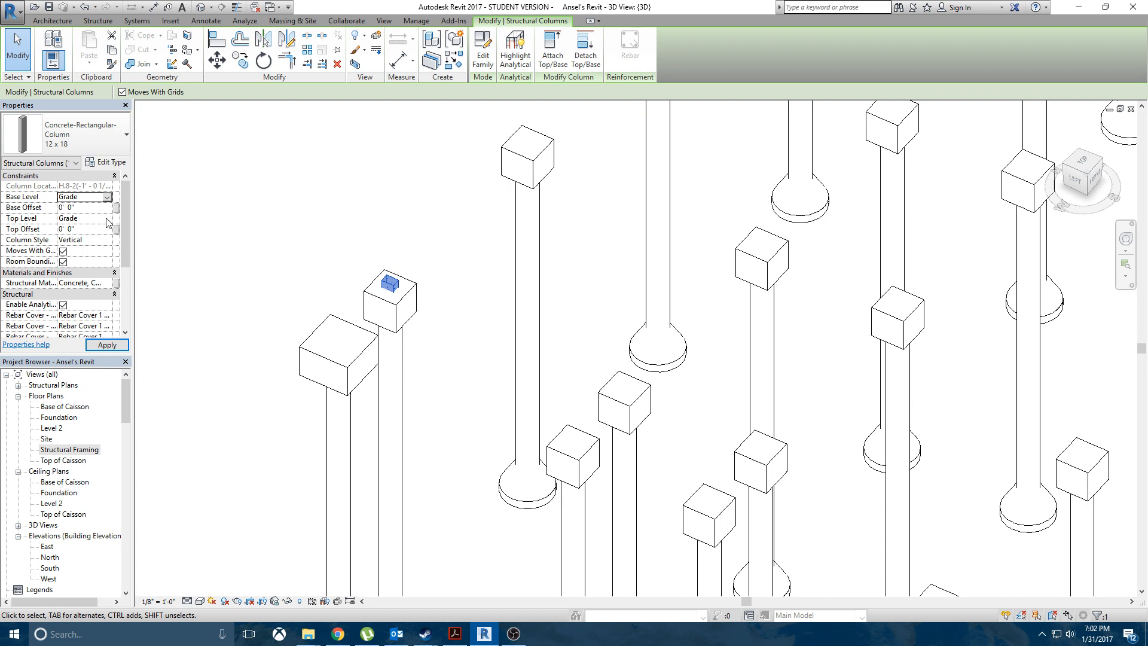
{"action": "left_click", "coordinate": [109, 220]}
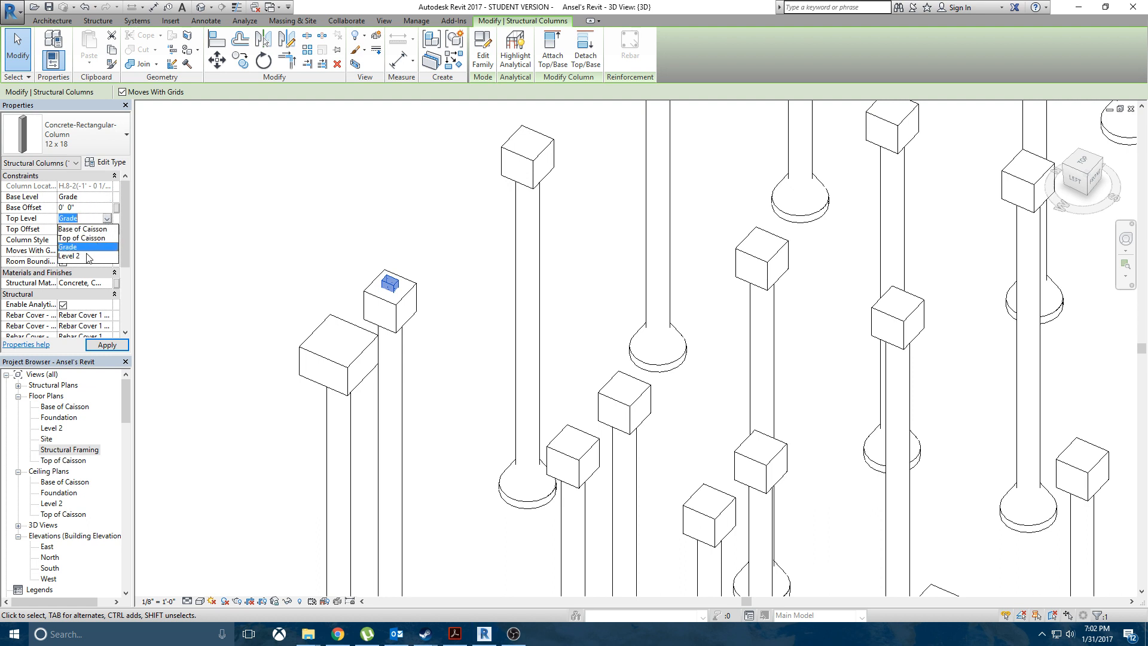
{"action": "left_click", "coordinate": [88, 255]}
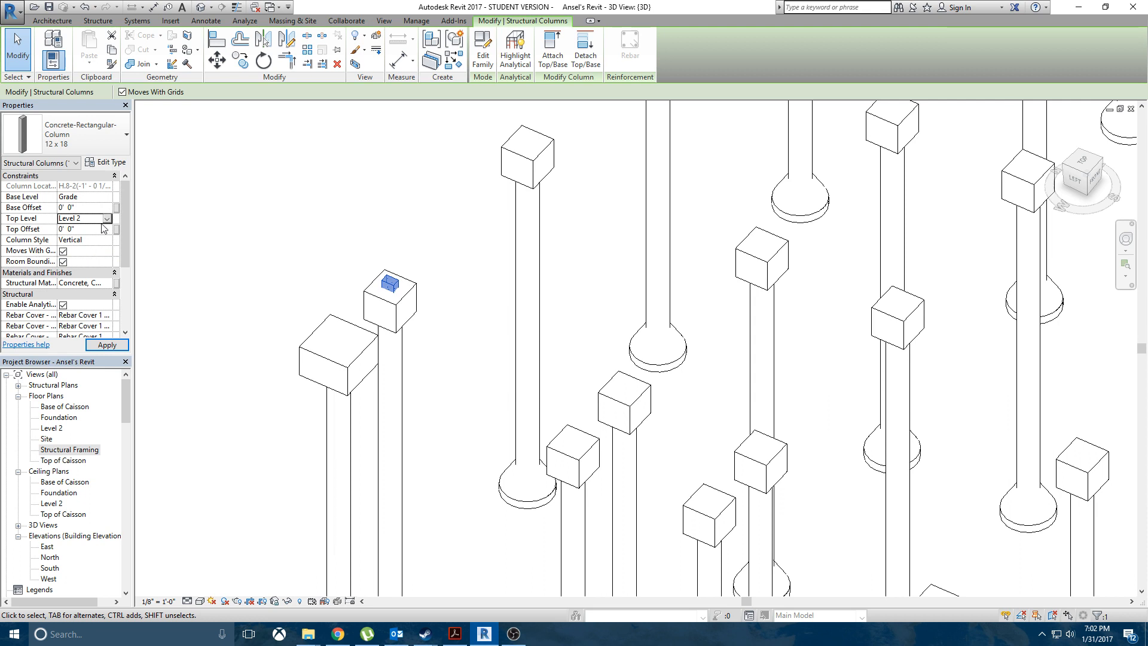
{"action": "left_click", "coordinate": [107, 219]}
{"action": "left_click", "coordinate": [66, 257]}
{"action": "left_click", "coordinate": [89, 229]}
{"action": "key", "text": "Return"}
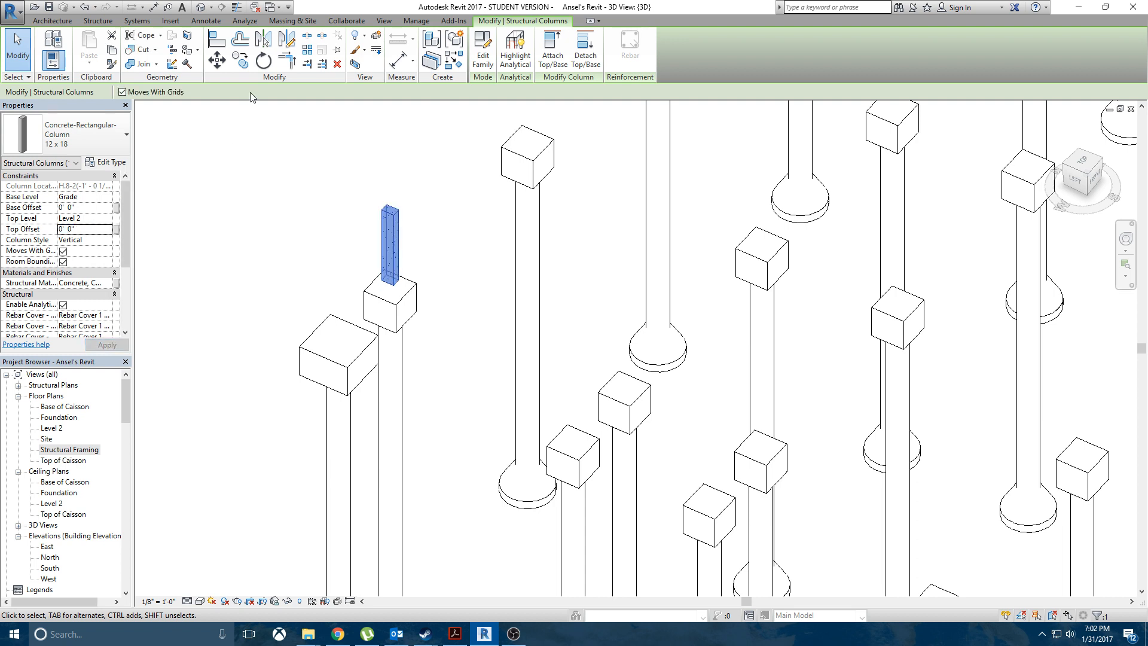
Step: Set the concrete column's top offset to 20' 0"
{"action": "left_click", "coordinate": [98, 229]}
{"action": "type", "text": "1"}
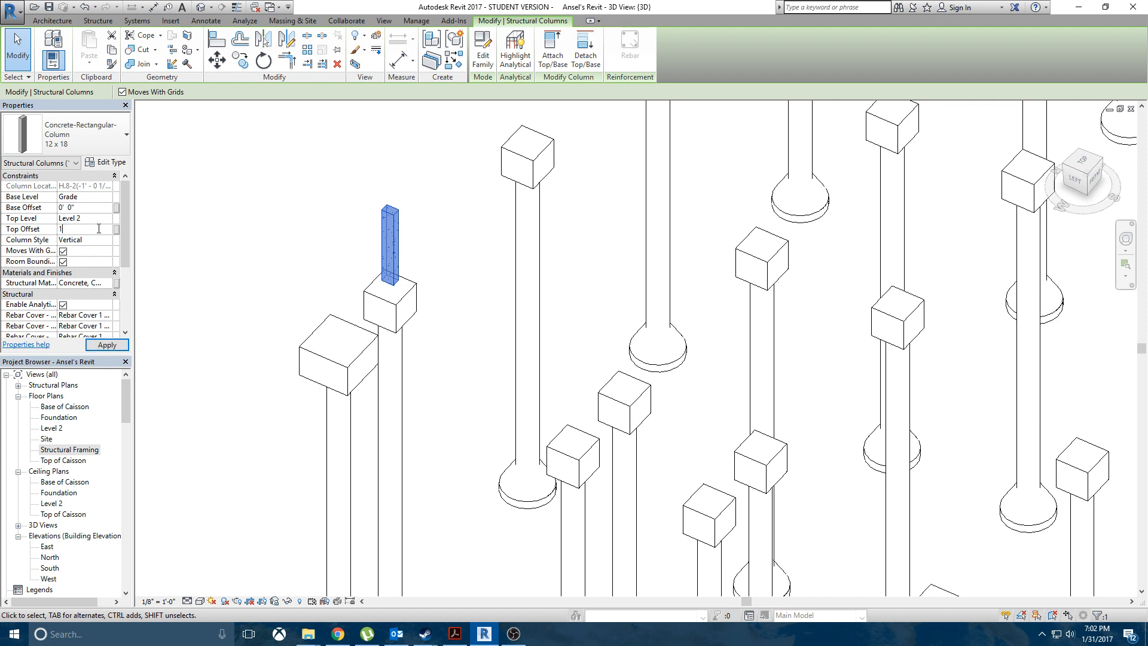
{"action": "type", "text": "0' 0\""}
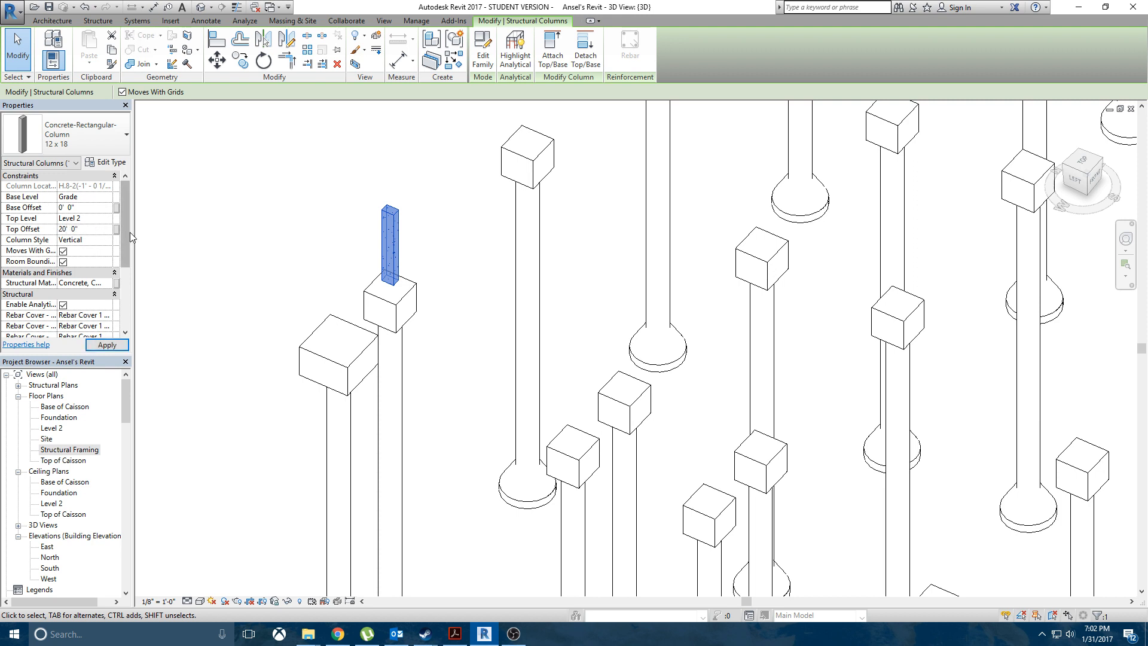
{"action": "key", "text": "Return"}
Step: Set the concrete column's base offset to -1' 0" so that its base extends into the pile cap
{"action": "middle_click_drag", "start_coordinate": [316, 234], "coordinate": [580, 360]}
{"action": "scroll", "coordinate": [603, 341], "scroll_direction": "down", "scroll_amount": 1}
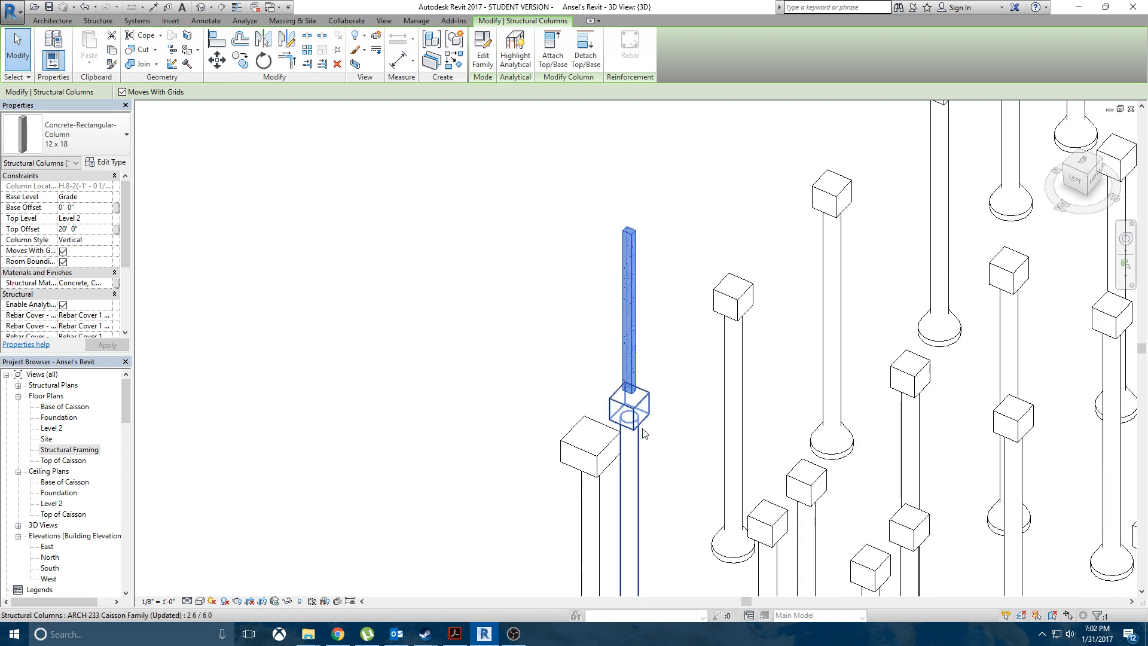
{"action": "middle_click_drag", "start_coordinate": [696, 479], "coordinate": [1034, 423], "text": "shift"}
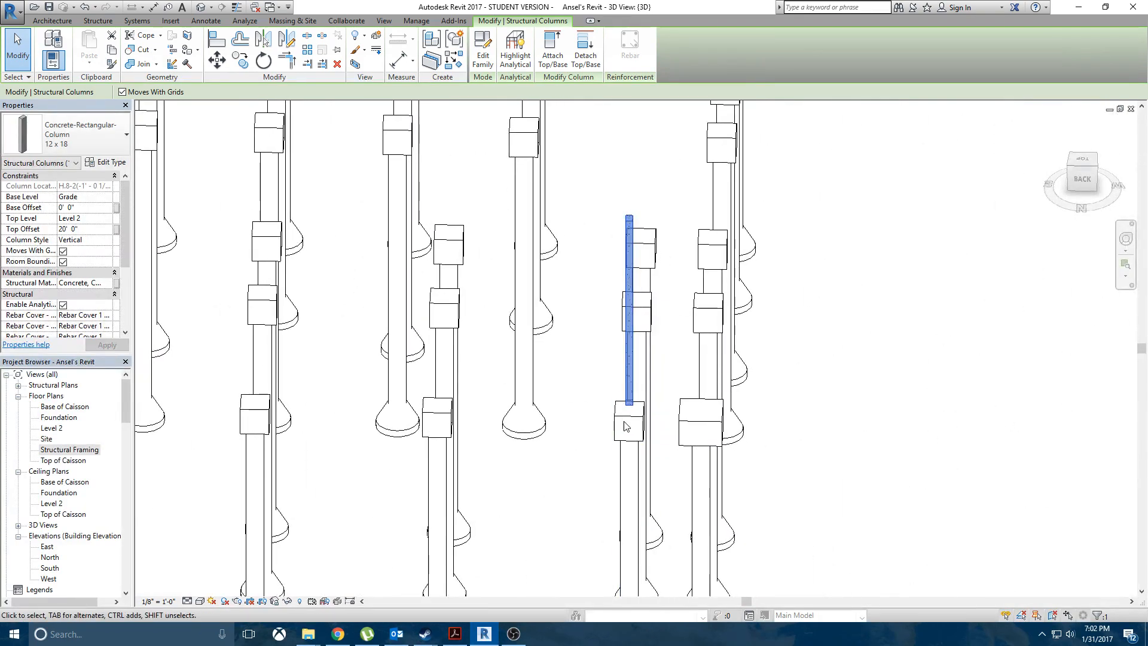
{"action": "scroll", "coordinate": [635, 417], "scroll_direction": "up", "scroll_amount": 5}
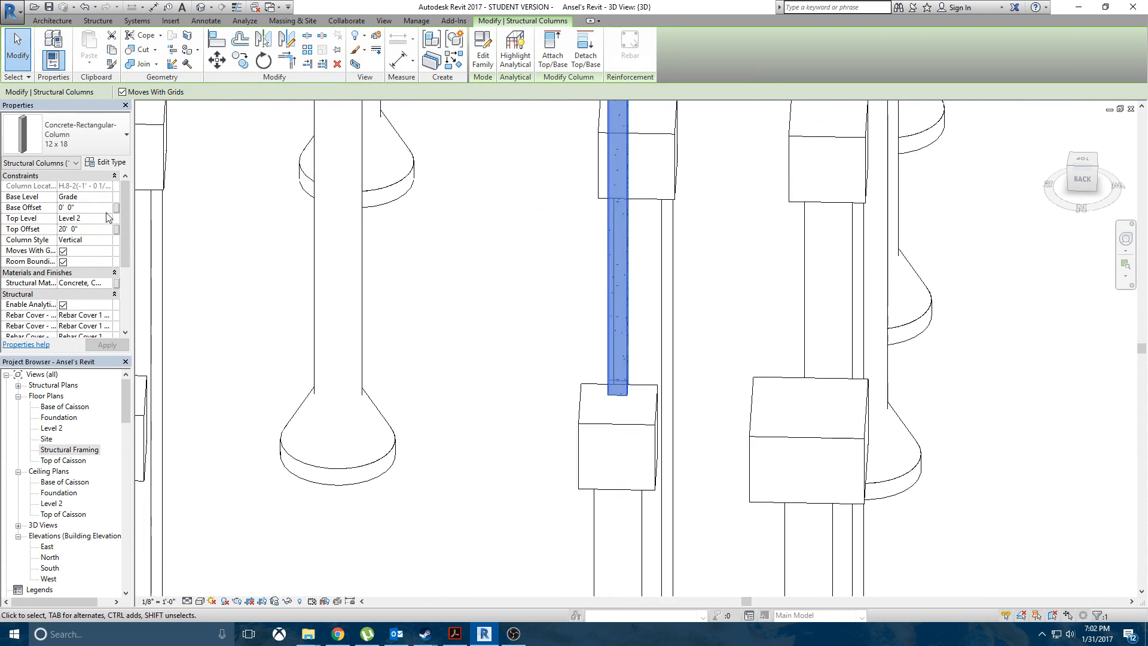
{"action": "type", "text": "-1"}
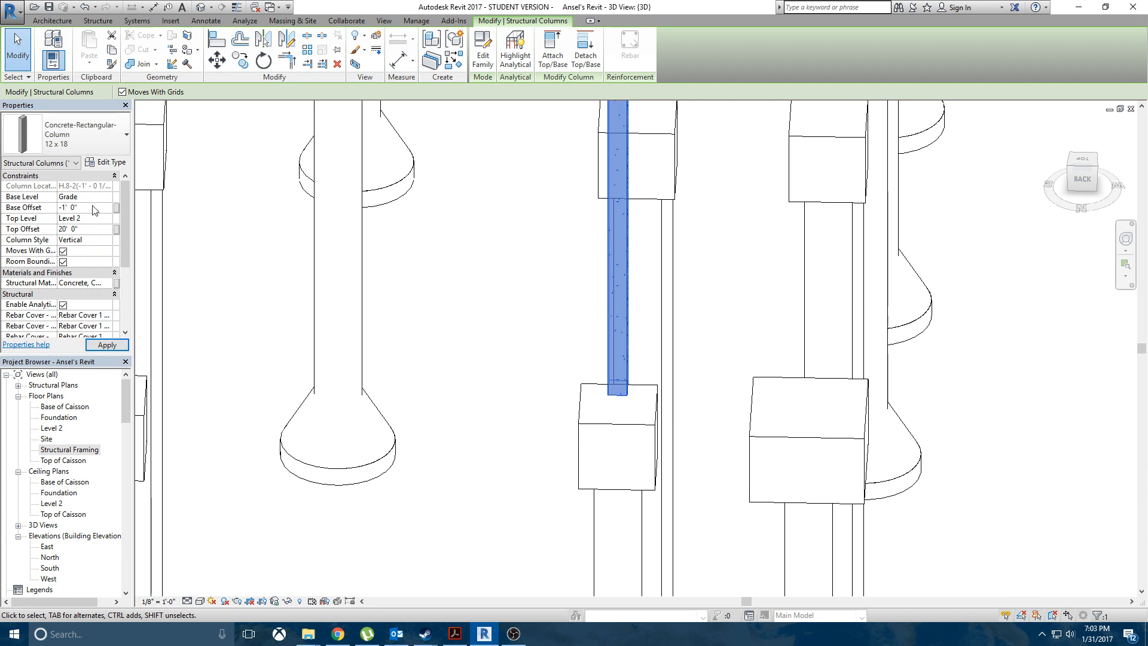
{"action": "left_click", "coordinate": [516, 410]}
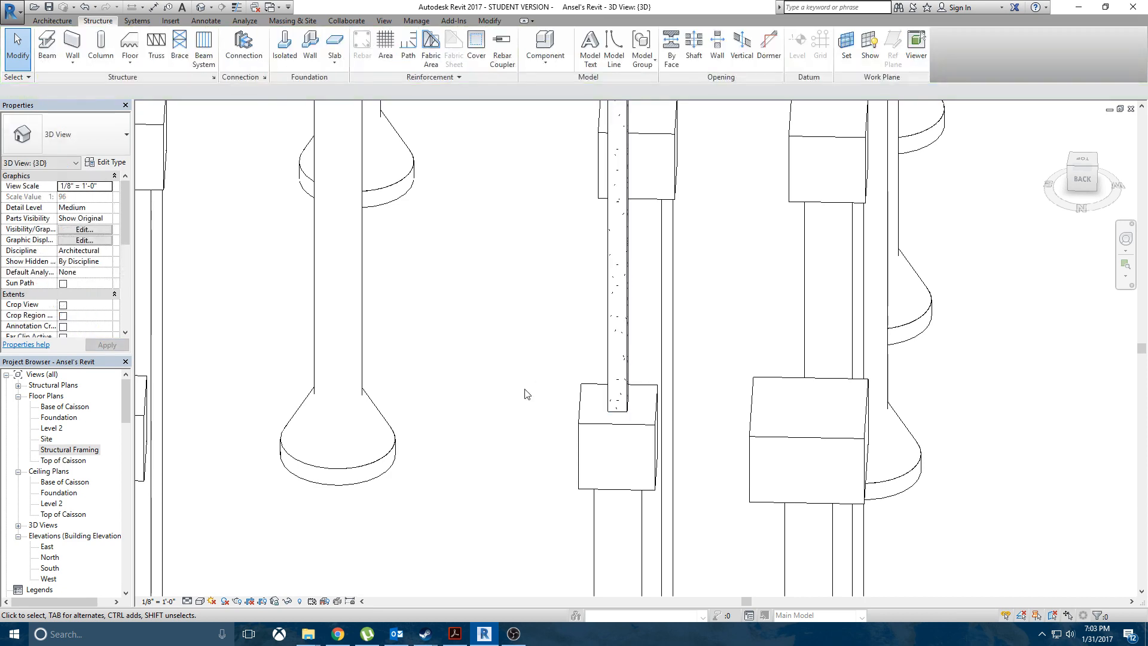
{"action": "middle_click_drag", "start_coordinate": [526, 394], "coordinate": [350, 363], "text": "shift"}
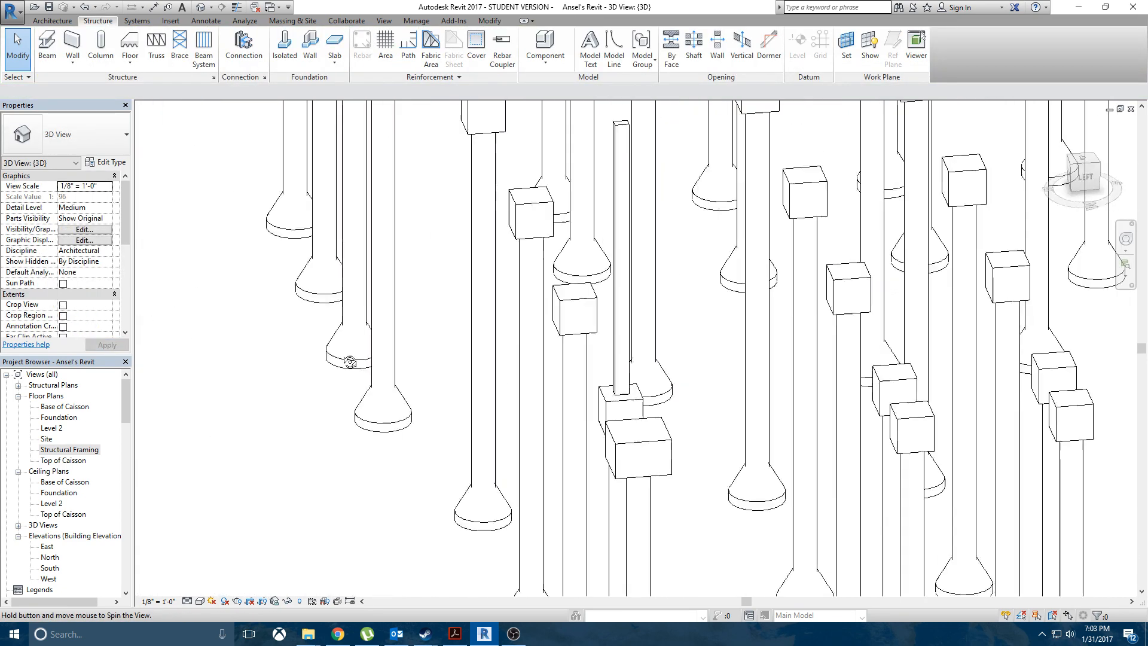
{"action": "scroll", "coordinate": [302, 346], "scroll_direction": "down", "scroll_amount": 6}
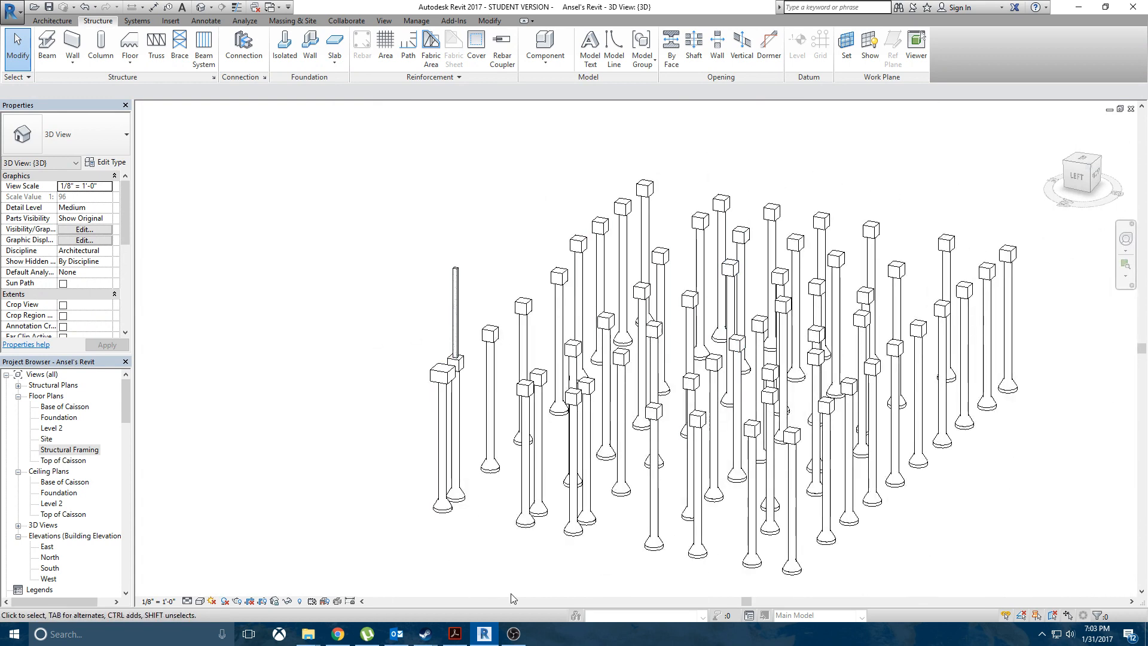
Step: Switch to Acrobat Reader, review the column and caisson cap layout in S-1.01_2.pdf, and return to the Revit model
{"action": "mouse_move", "coordinate": [455, 633]}
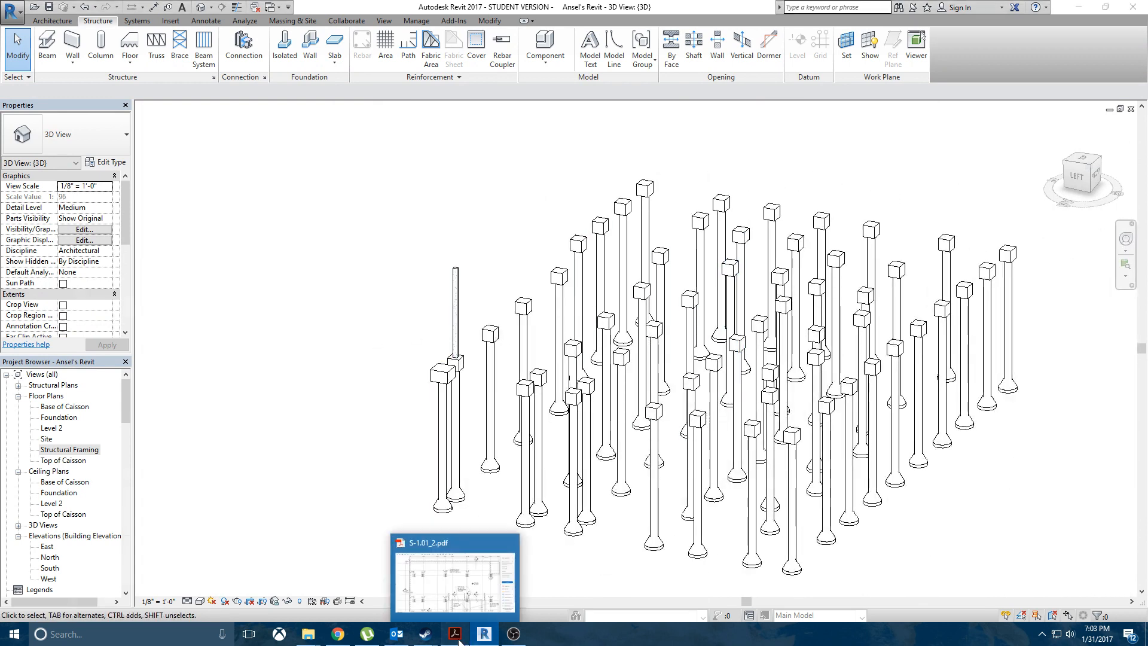
{"action": "left_click", "coordinate": [470, 588]}
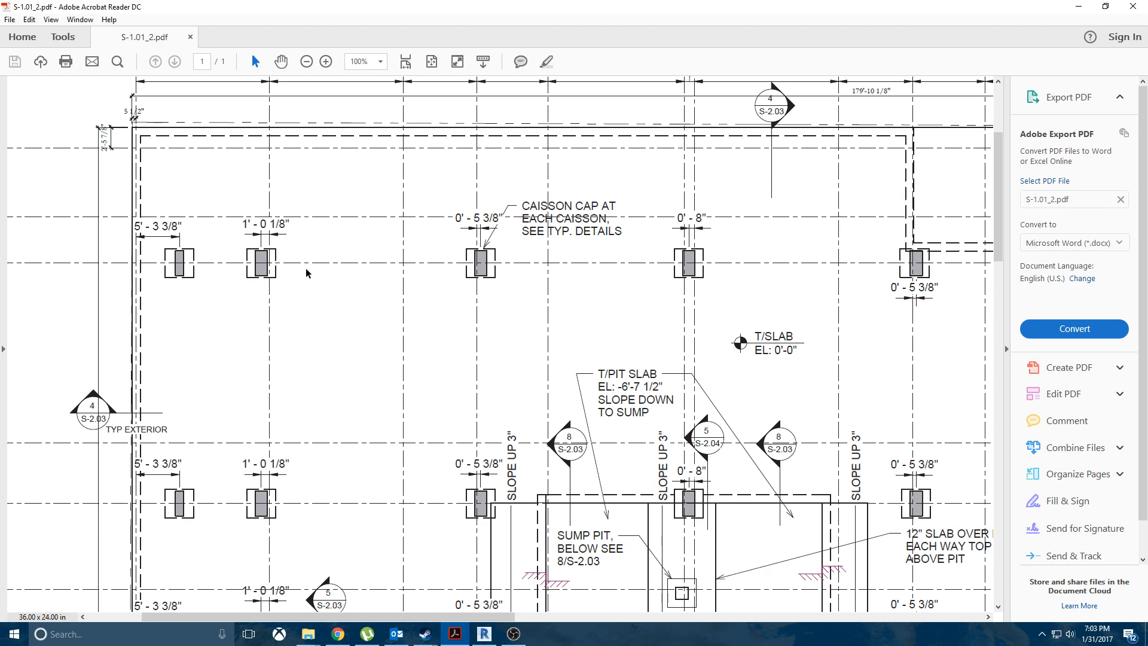
{"action": "left_click", "coordinate": [485, 633]}
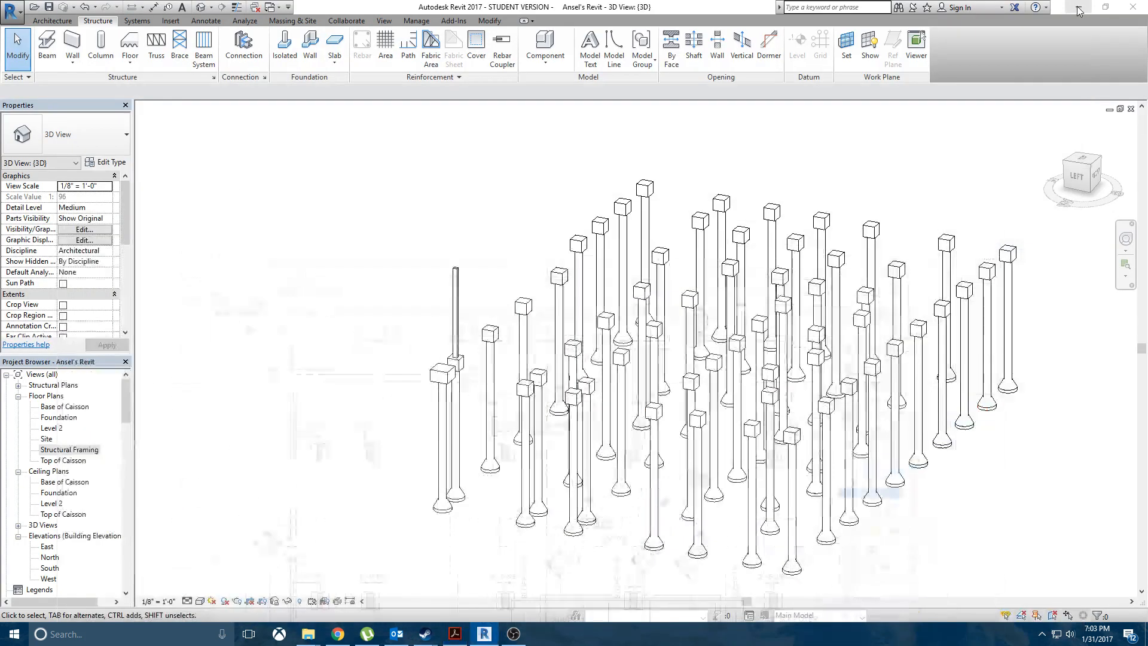
{"action": "left_click", "coordinate": [455, 633]}
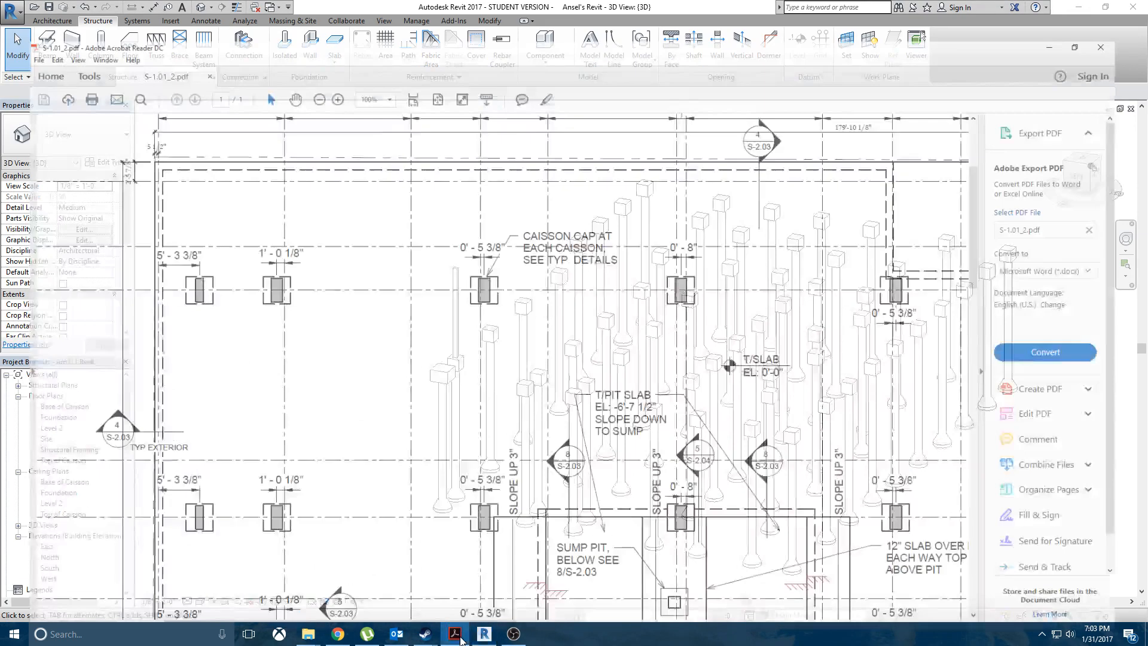
{"action": "scroll", "coordinate": [465, 239], "scroll_direction": "down", "scroll_amount": 2}
{"action": "scroll", "coordinate": [479, 405], "scroll_direction": "down", "scroll_amount": 2}
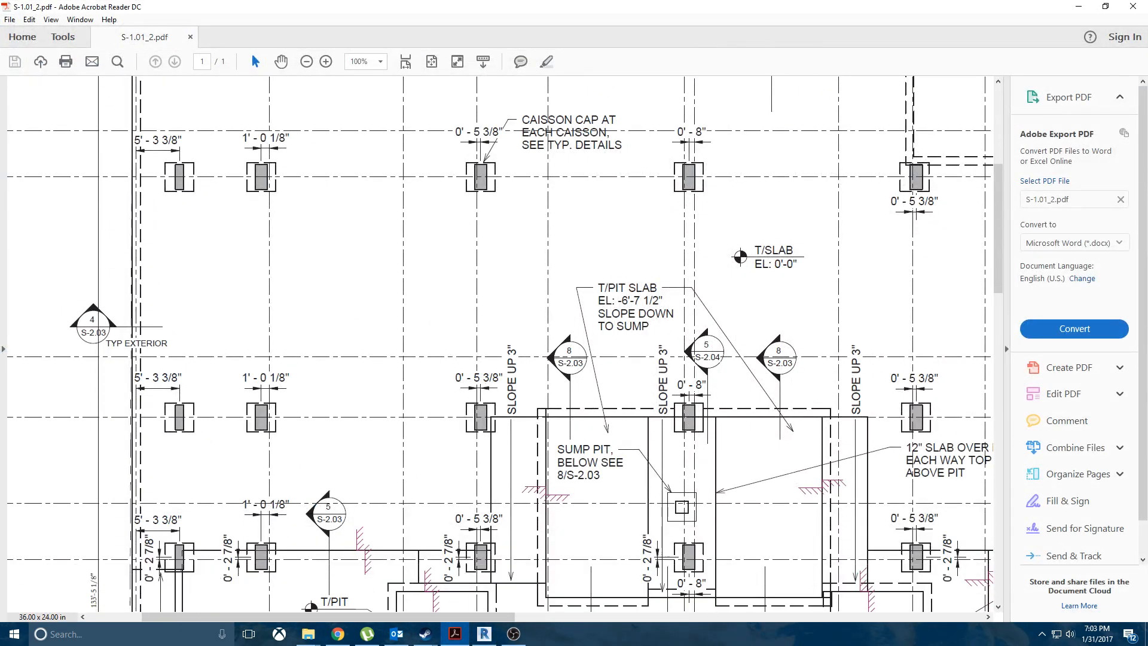
{"action": "left_click", "coordinate": [1078, 6]}
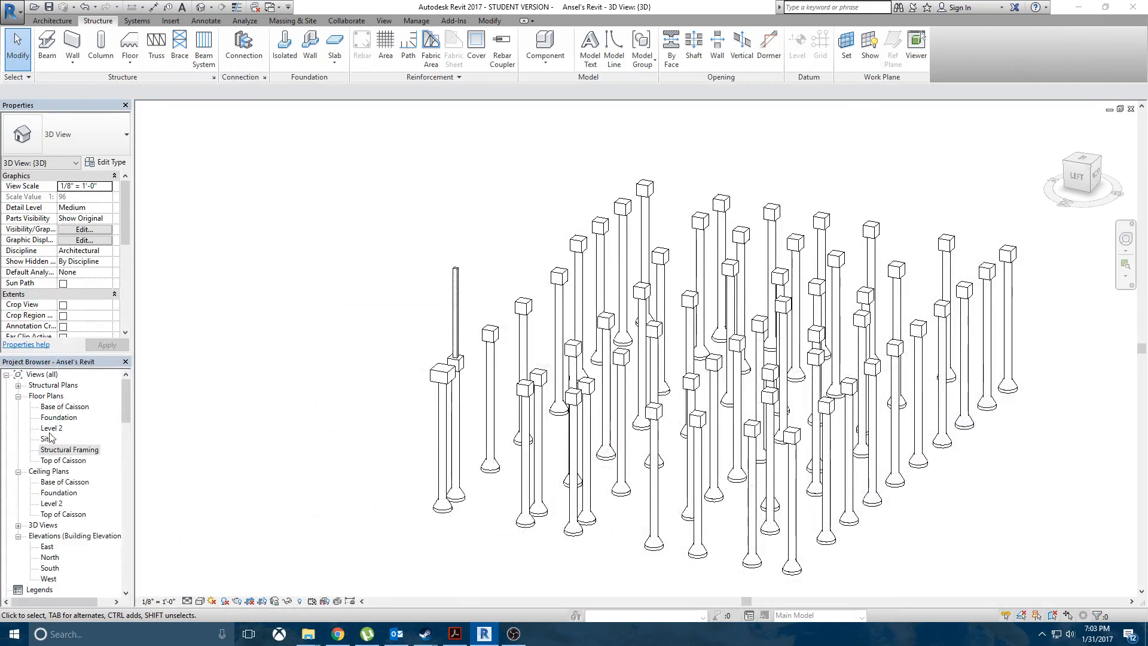
Step: In the Structural Framing floor plan, set the h dimension of the 12 x 18 rectangular concrete column type to 3' 0"
{"action": "double_click", "coordinate": [70, 450]}
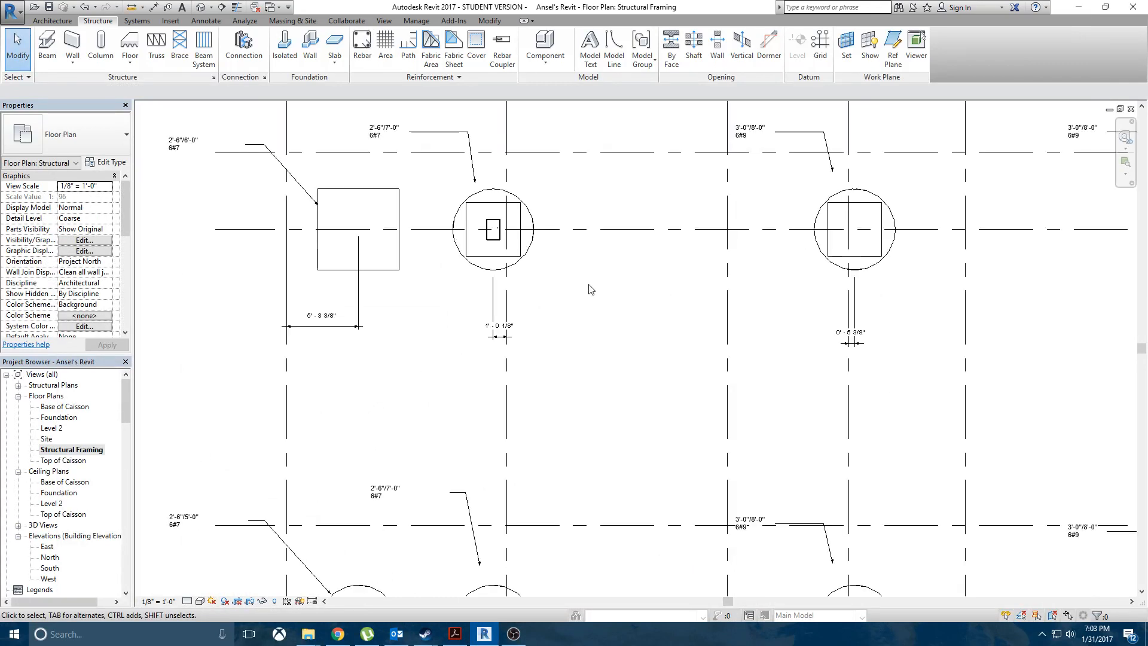
{"action": "scroll", "coordinate": [542, 400], "scroll_direction": "up", "scroll_amount": 4}
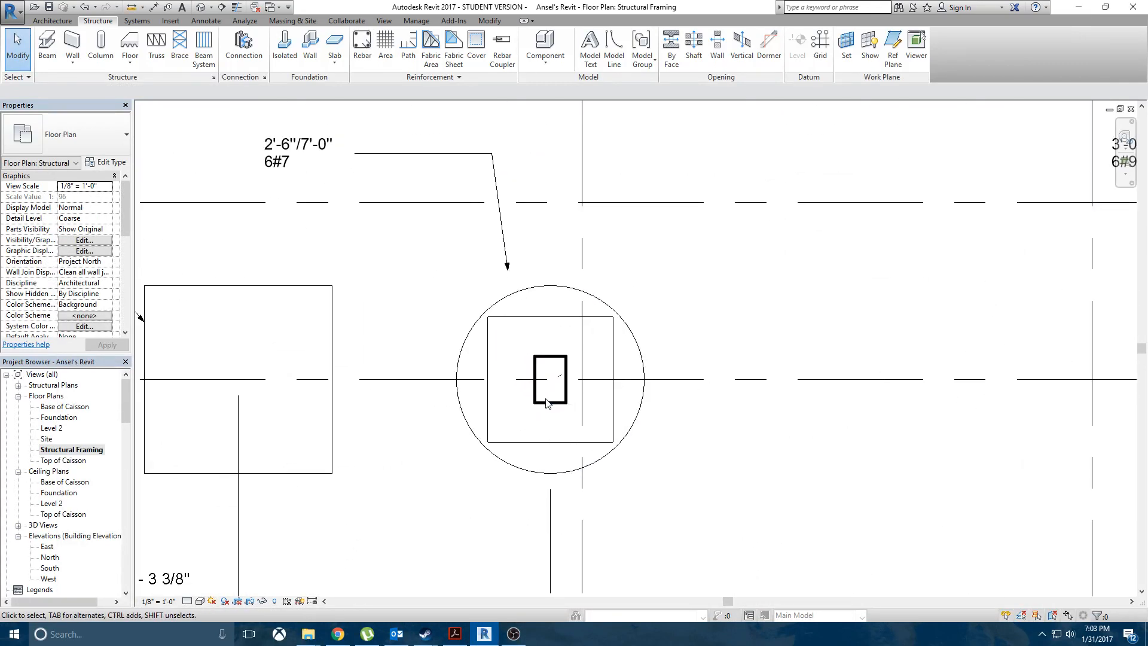
{"action": "left_click", "coordinate": [549, 405]}
{"action": "middle_click_drag", "start_coordinate": [725, 428], "coordinate": [546, 352]}
{"action": "scroll", "coordinate": [553, 366], "scroll_direction": "down", "scroll_amount": 3}
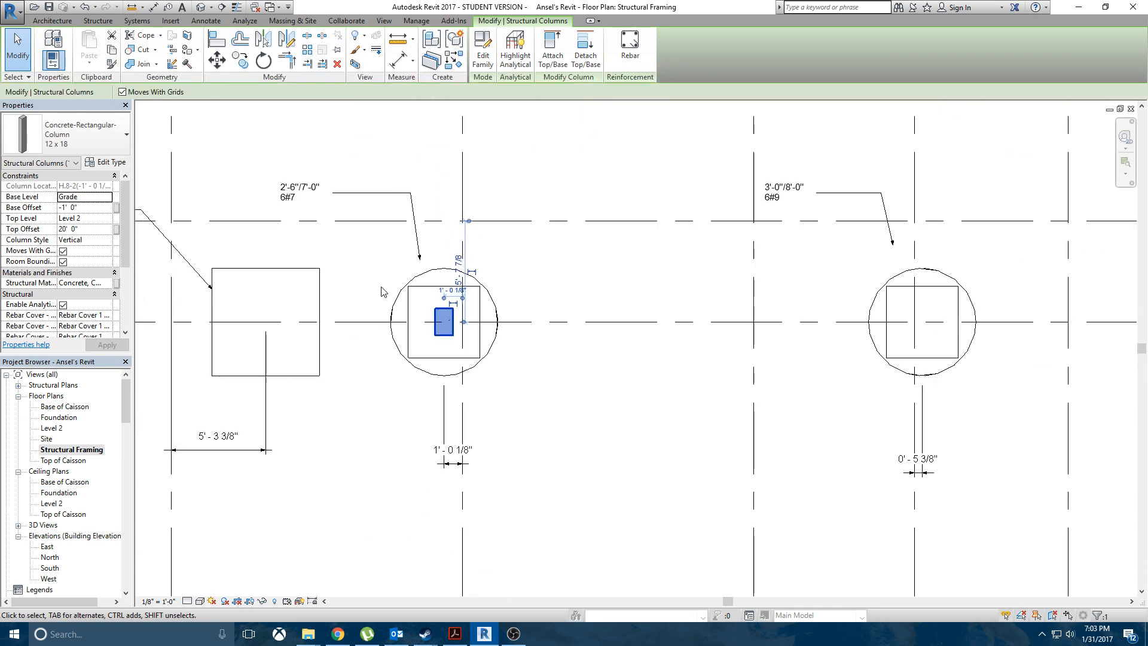
{"action": "left_click", "coordinate": [108, 162]}
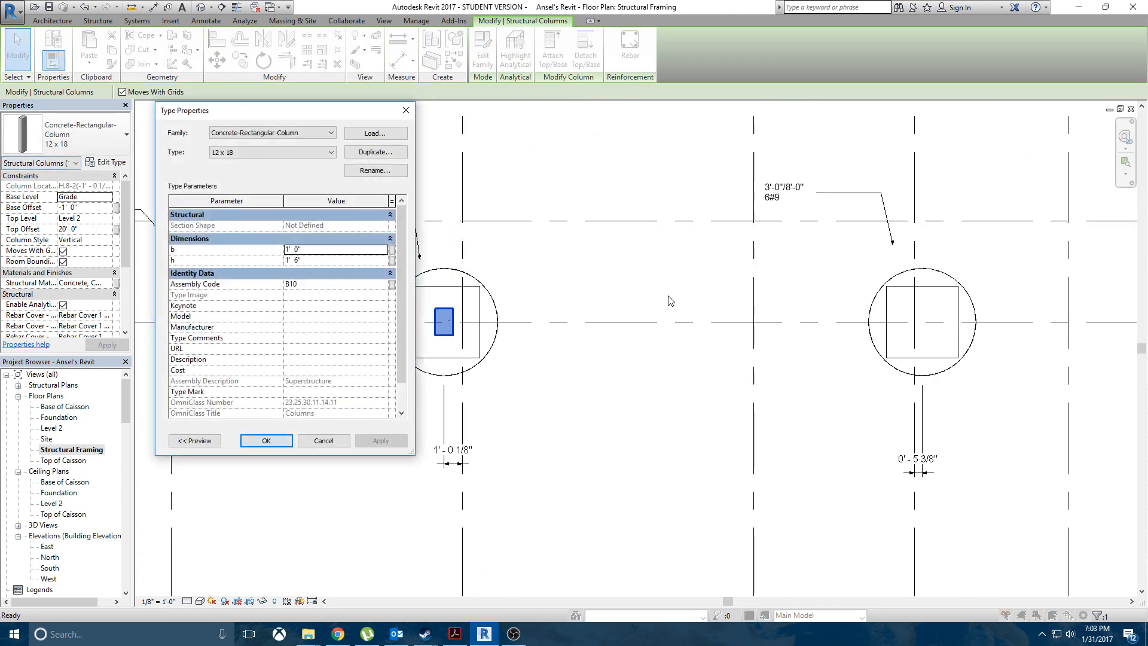
{"action": "left_click", "coordinate": [406, 110]}
{"action": "left_click", "coordinate": [108, 162]}
{"action": "left_click", "coordinate": [318, 250]}
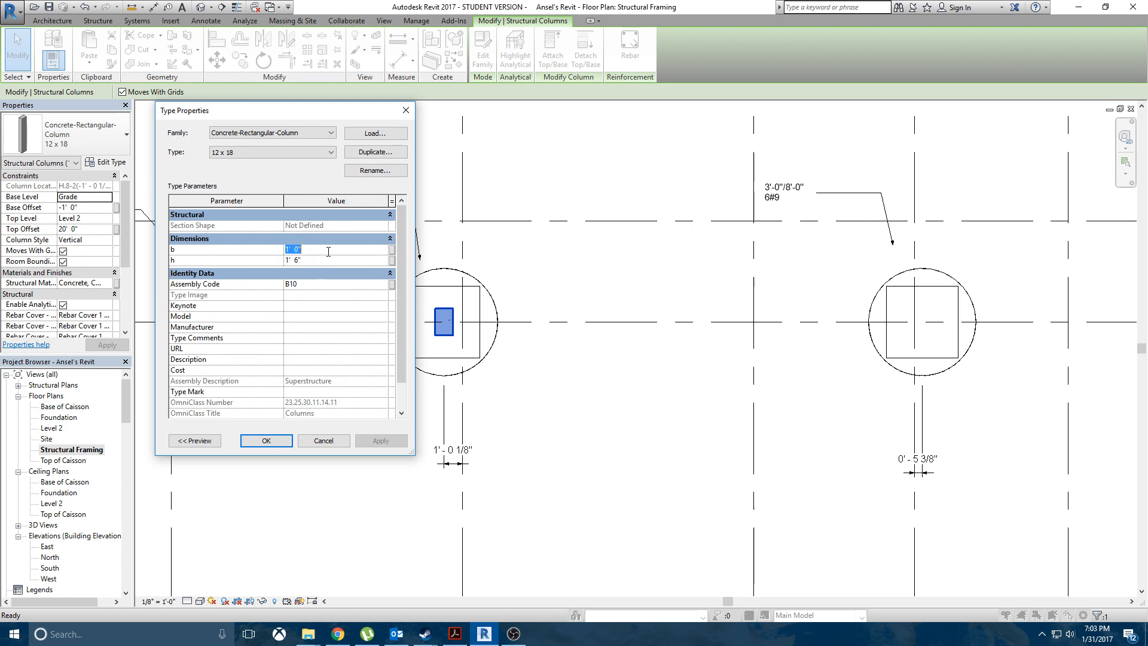
{"action": "left_click", "coordinate": [324, 260]}
{"action": "type", "text": "3"}
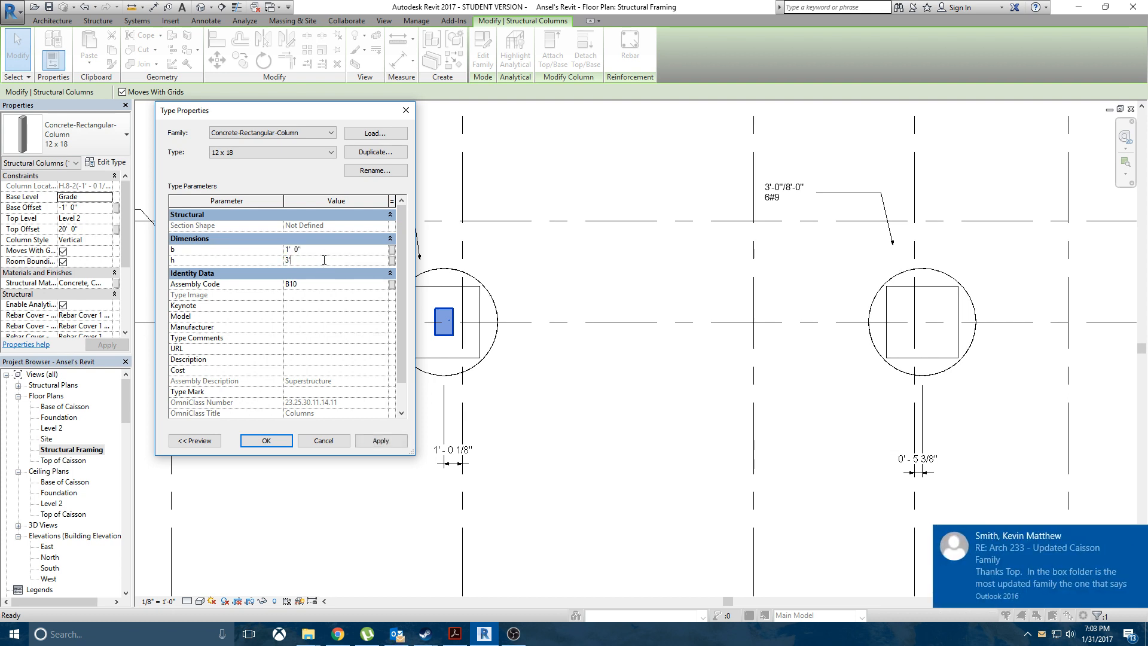
{"action": "left_click", "coordinate": [366, 443]}
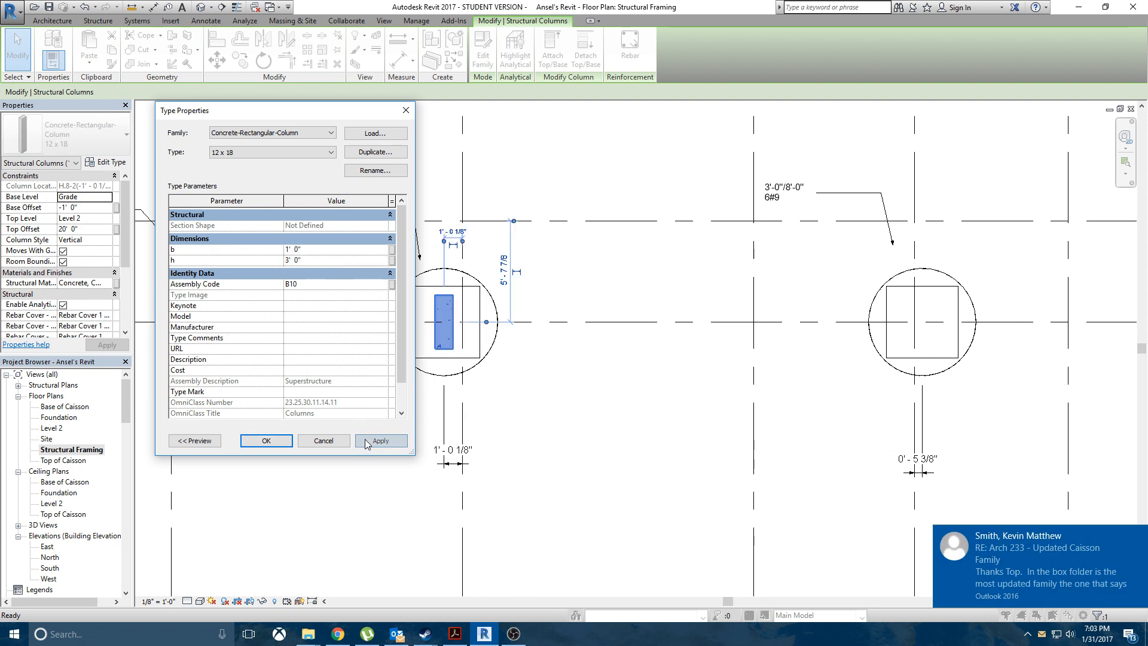
{"action": "left_click", "coordinate": [266, 441]}
{"action": "left_click", "coordinate": [529, 422]}
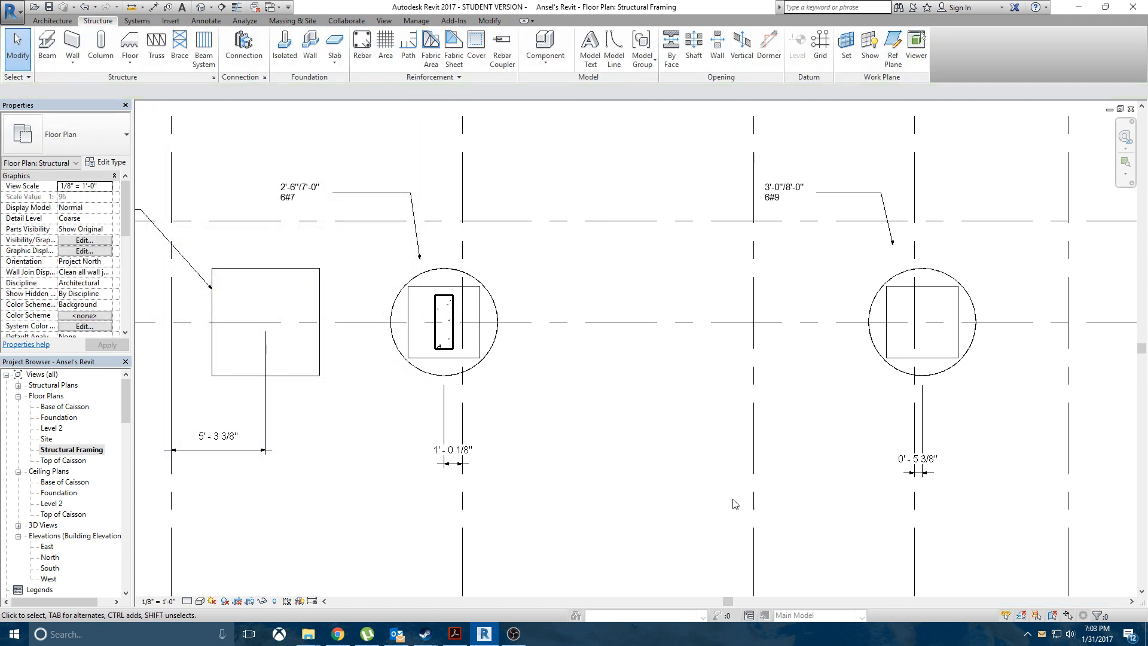
Step: Override the Structural Columns cut pattern color with gray RGB 128-128-128 in the plan's visibility/graphic overrides
{"action": "scroll", "coordinate": [495, 312], "scroll_direction": "down", "scroll_amount": 3}
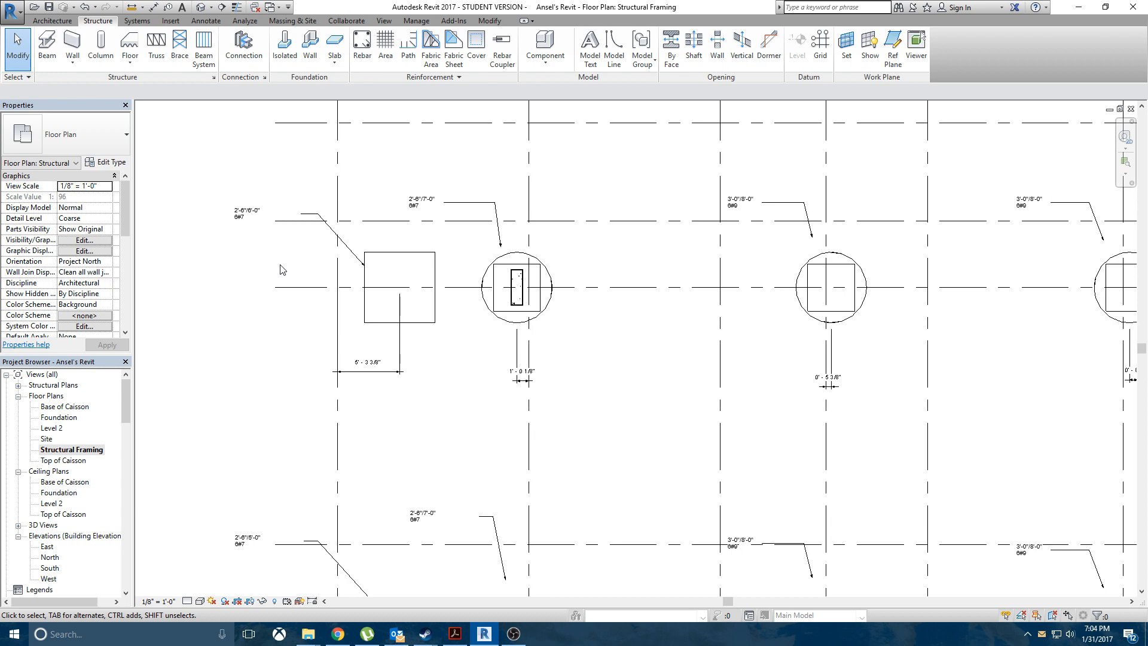
{"action": "key", "text": "v"}
{"action": "key", "text": "g"}
{"action": "scroll", "coordinate": [601, 341], "scroll_direction": "down", "scroll_amount": 15}
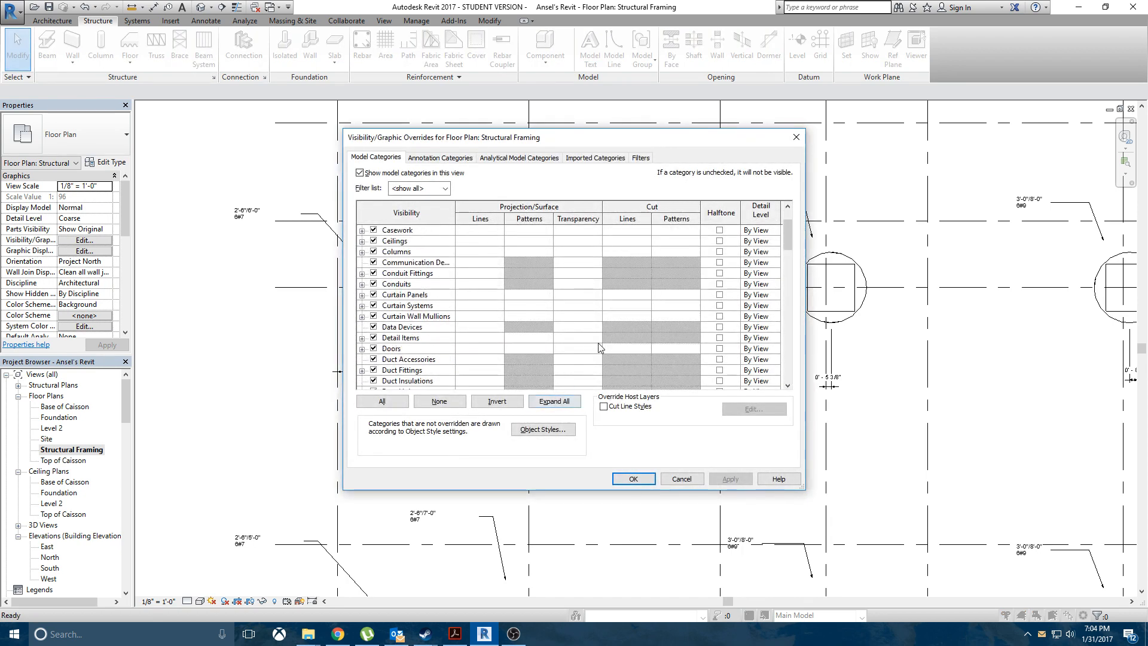
{"action": "scroll", "coordinate": [601, 342], "scroll_direction": "down", "scroll_amount": 4}
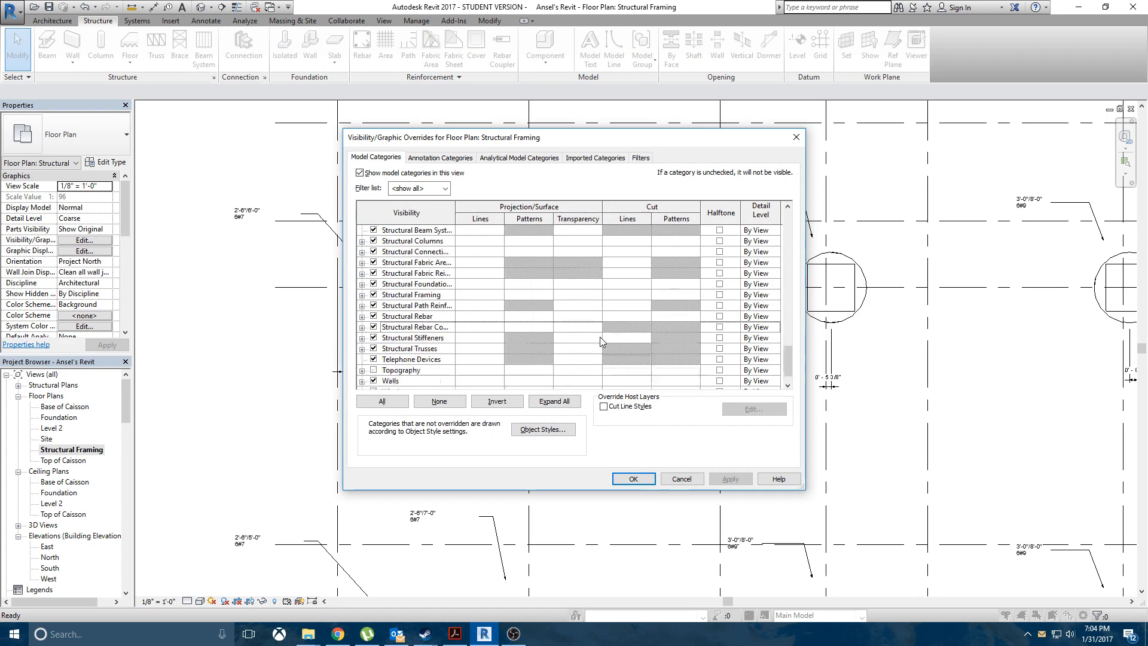
{"action": "scroll", "coordinate": [506, 273], "scroll_direction": "up", "scroll_amount": 1}
{"action": "scroll", "coordinate": [452, 300], "scroll_direction": "up", "scroll_amount": 1}
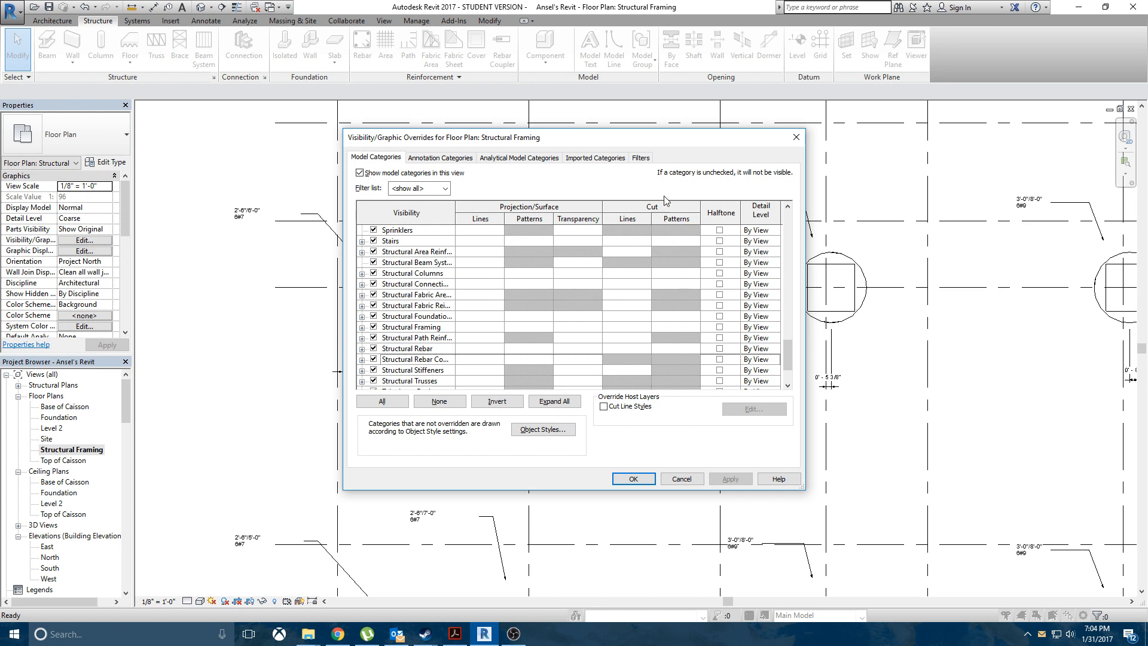
{"action": "left_click", "coordinate": [656, 275]}
{"action": "left_click", "coordinate": [656, 275]}
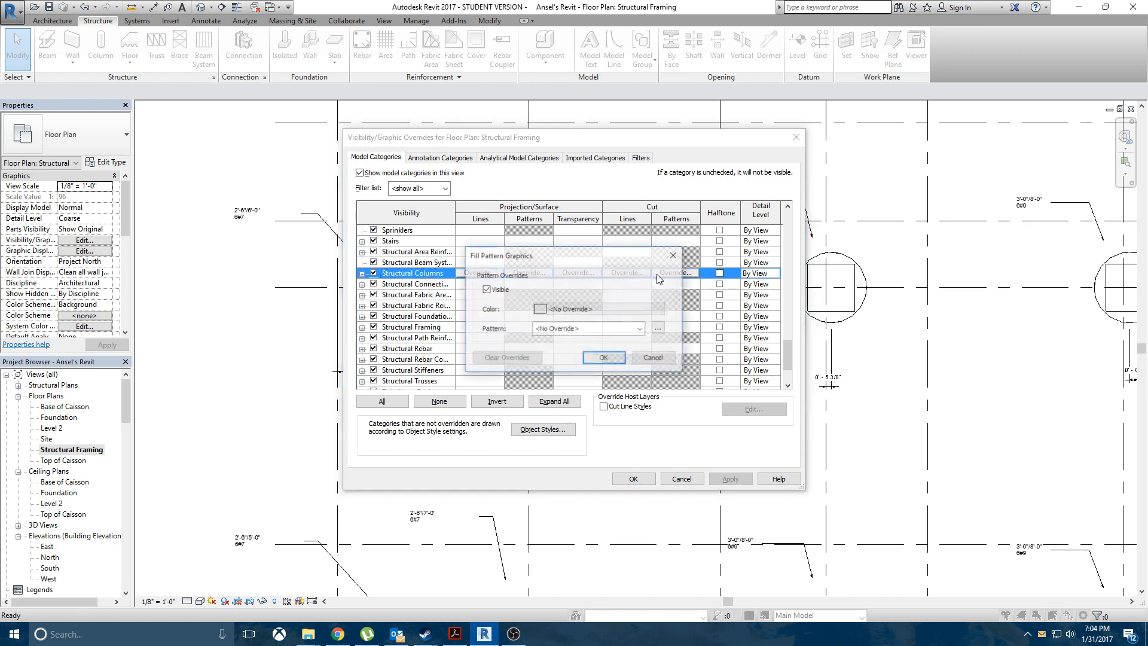
{"action": "left_click", "coordinate": [600, 309]}
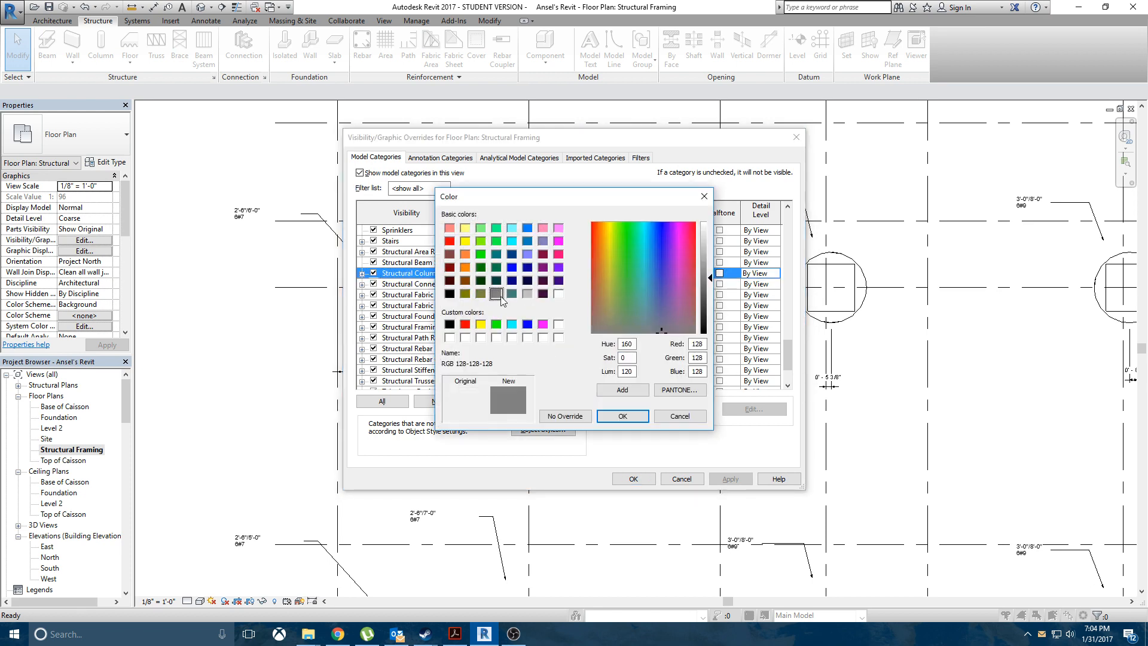
{"action": "left_click_drag", "start_coordinate": [509, 196], "coordinate": [770, 233]}
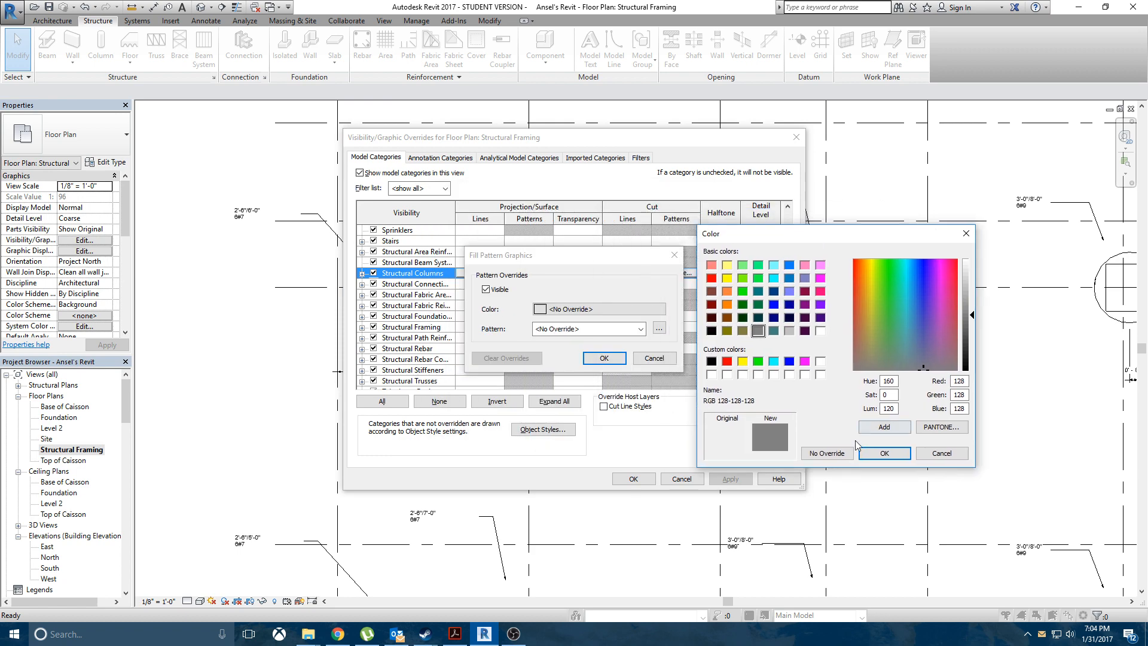
{"action": "left_click", "coordinate": [883, 453]}
Step: Set the Structural Columns cut pattern to Solid fill and accept the visibility/graphic overrides
{"action": "left_click", "coordinate": [640, 329]}
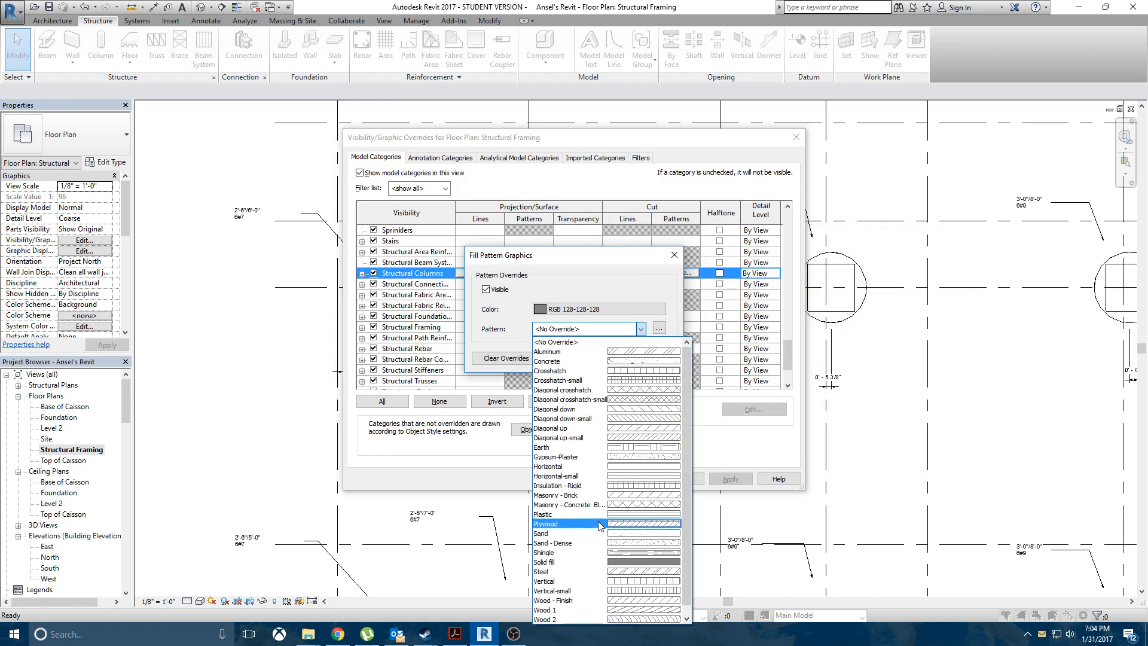
{"action": "left_click", "coordinate": [578, 561]}
{"action": "left_click", "coordinate": [604, 358]}
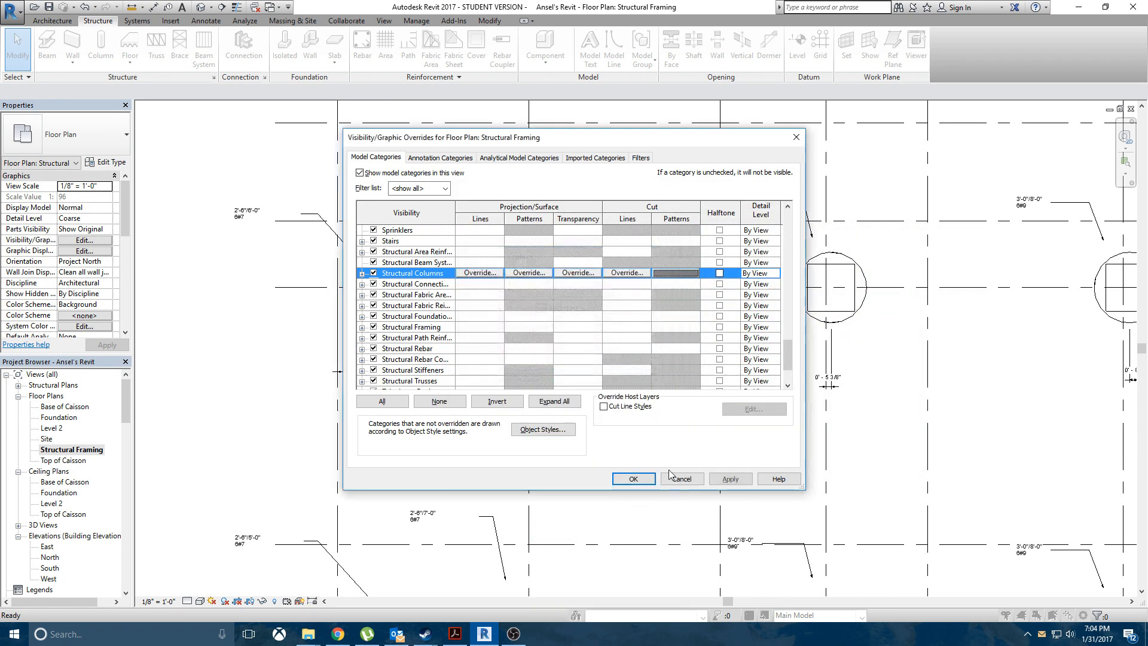
{"action": "left_click", "coordinate": [633, 478]}
Step: Copy the concrete column from its center to the center of the next pile cap along the same grid line
{"action": "scroll", "coordinate": [412, 227], "scroll_direction": "down", "scroll_amount": 6}
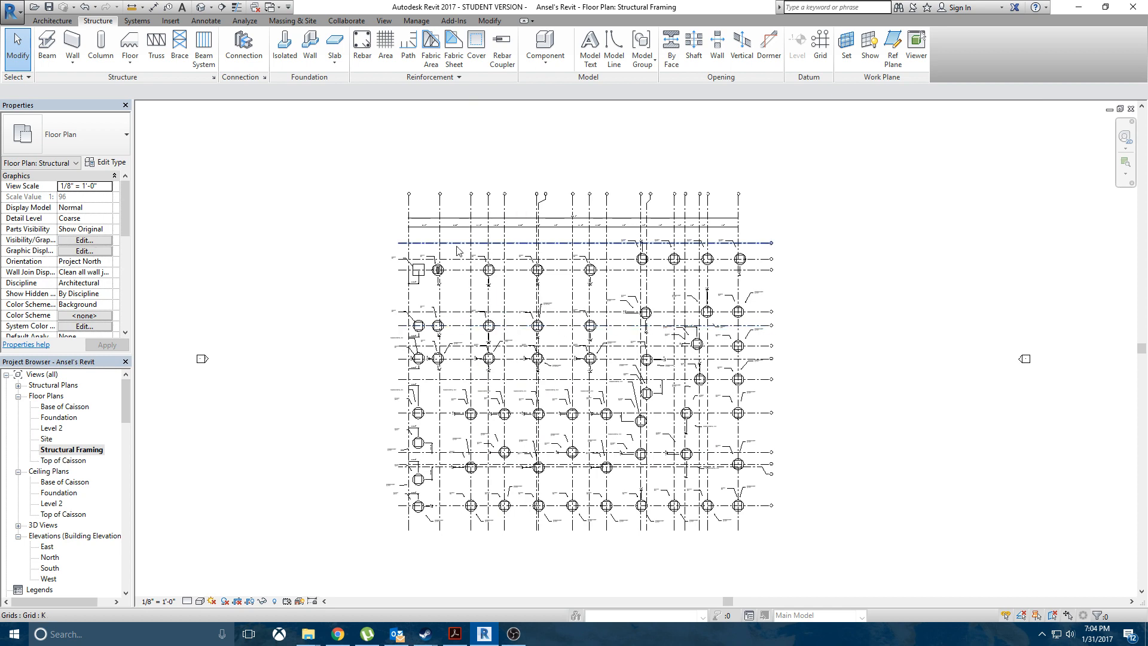
{"action": "scroll", "coordinate": [438, 266], "scroll_direction": "up", "scroll_amount": 6}
{"action": "left_click", "coordinate": [432, 302]}
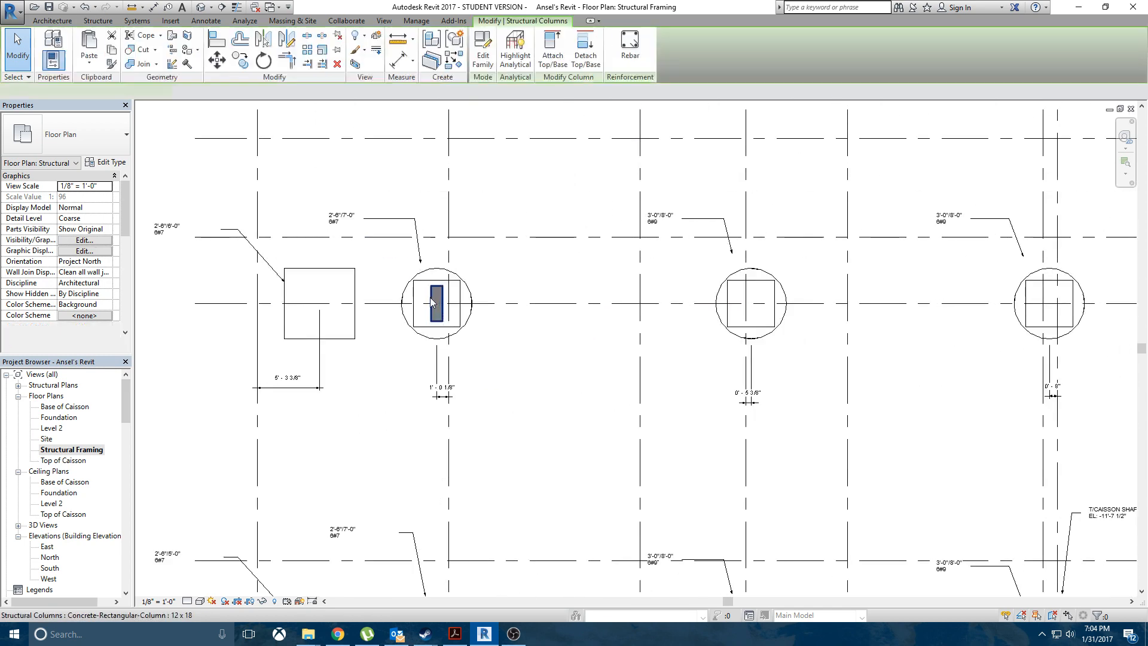
{"action": "left_click", "coordinate": [243, 63]}
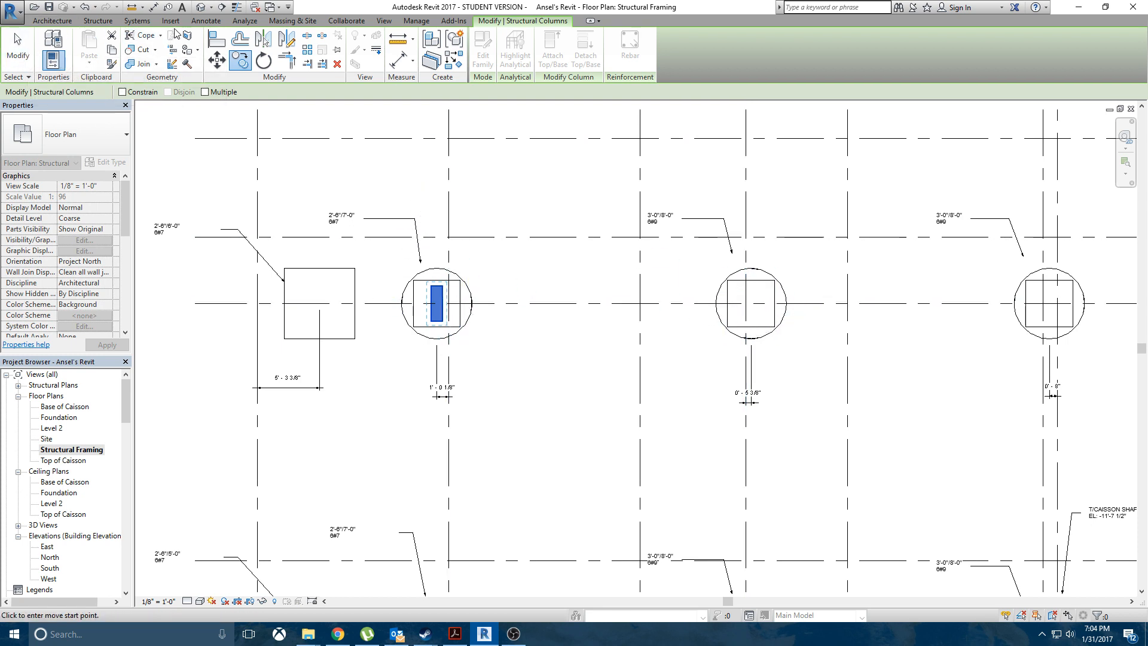
{"action": "left_click", "coordinate": [439, 305]}
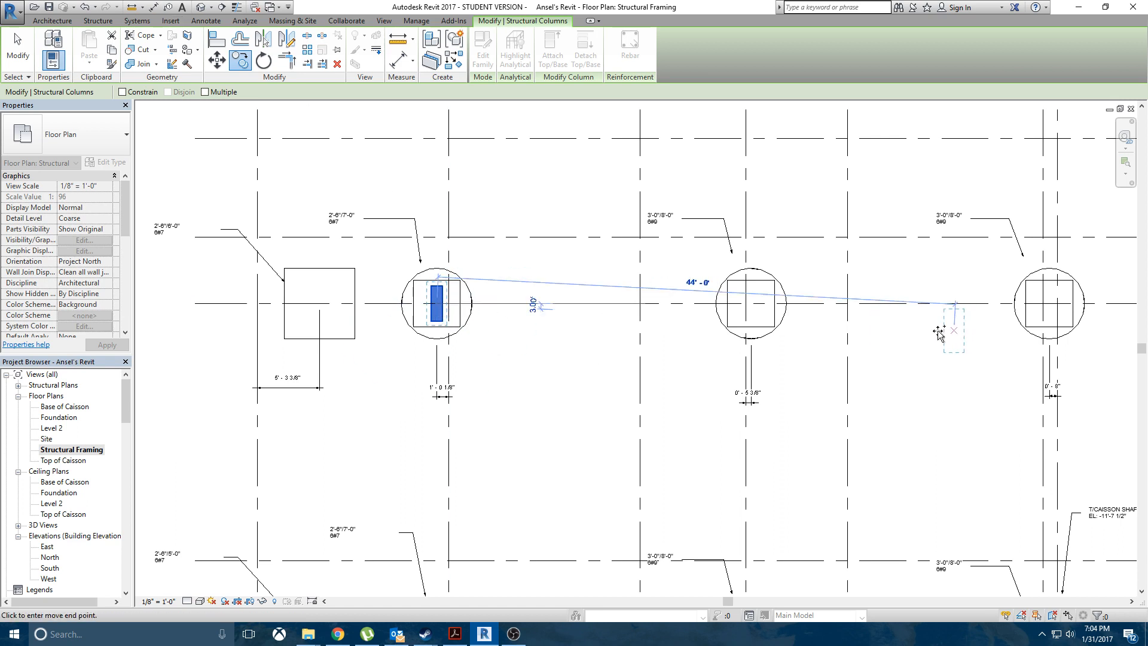
{"action": "left_click", "coordinate": [751, 304]}
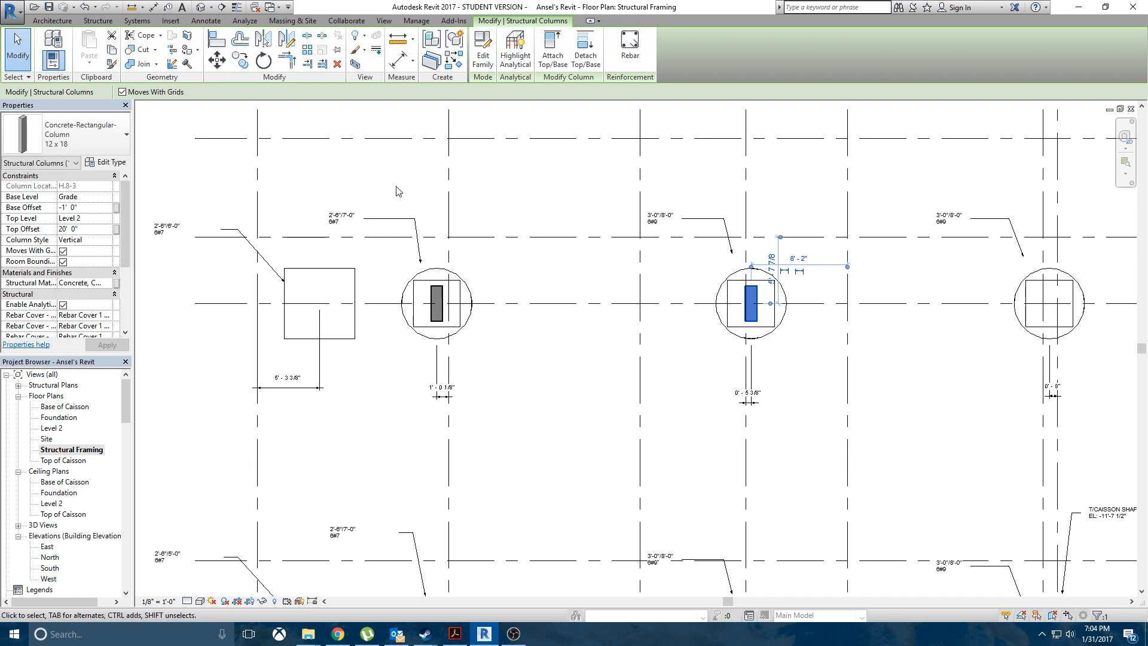
Step: Copy the new column with multiple copies enabled onto the remaining two pile caps along the same grid line
{"action": "left_click", "coordinate": [241, 66]}
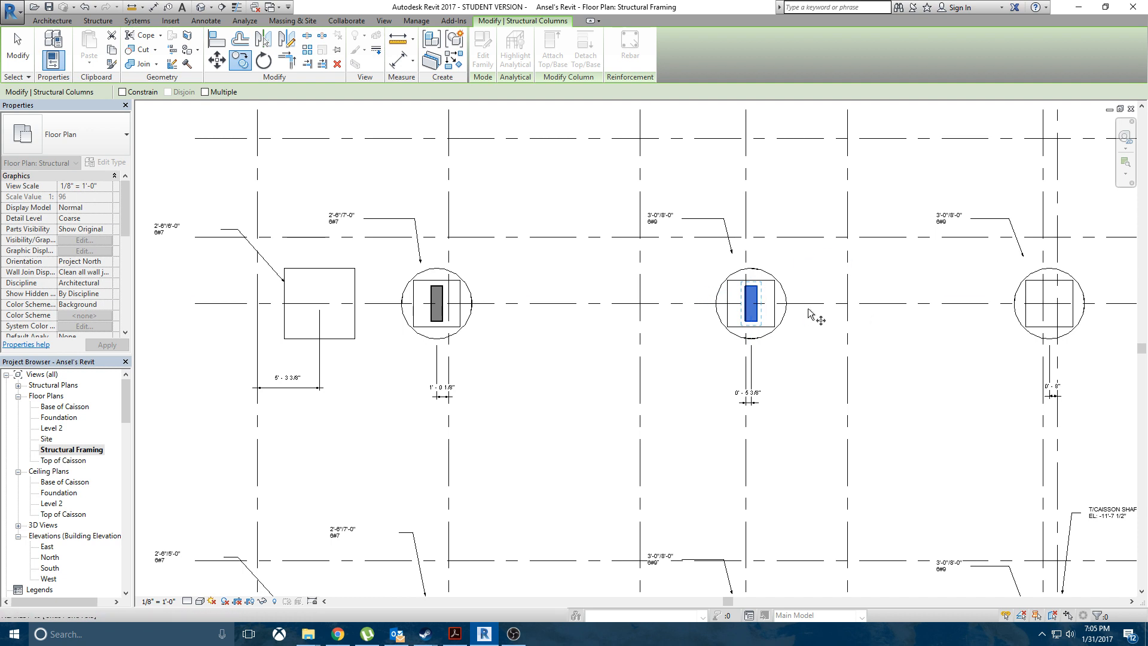
{"action": "left_click", "coordinate": [208, 94]}
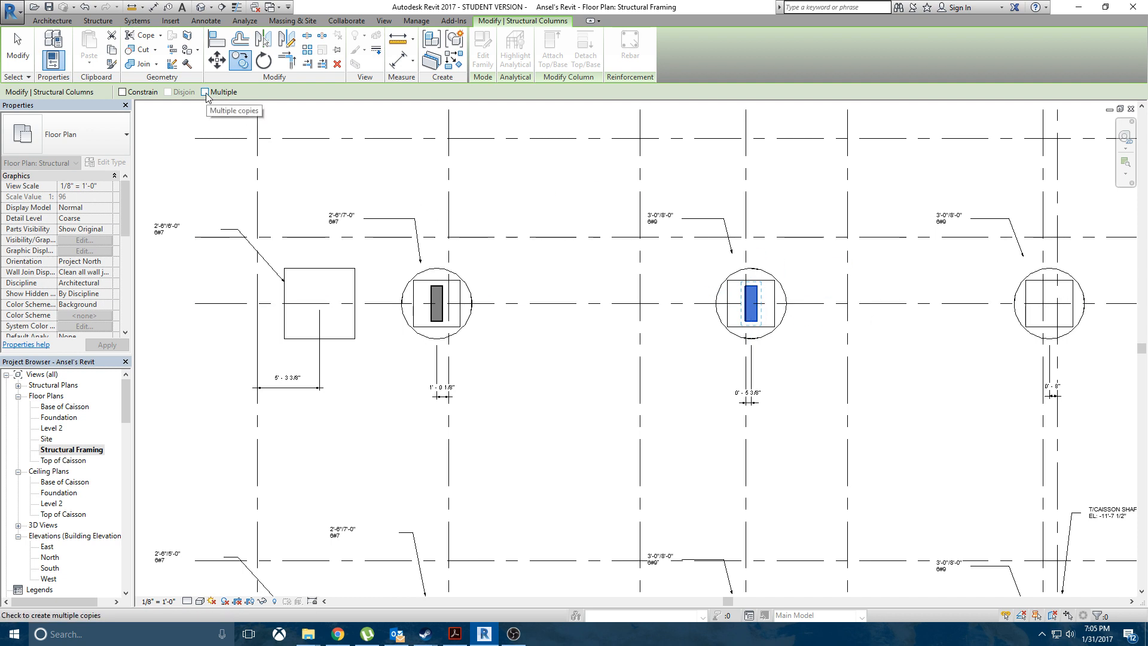
{"action": "left_click", "coordinate": [752, 304]}
{"action": "middle_click_drag", "start_coordinate": [835, 302], "coordinate": [612, 275]}
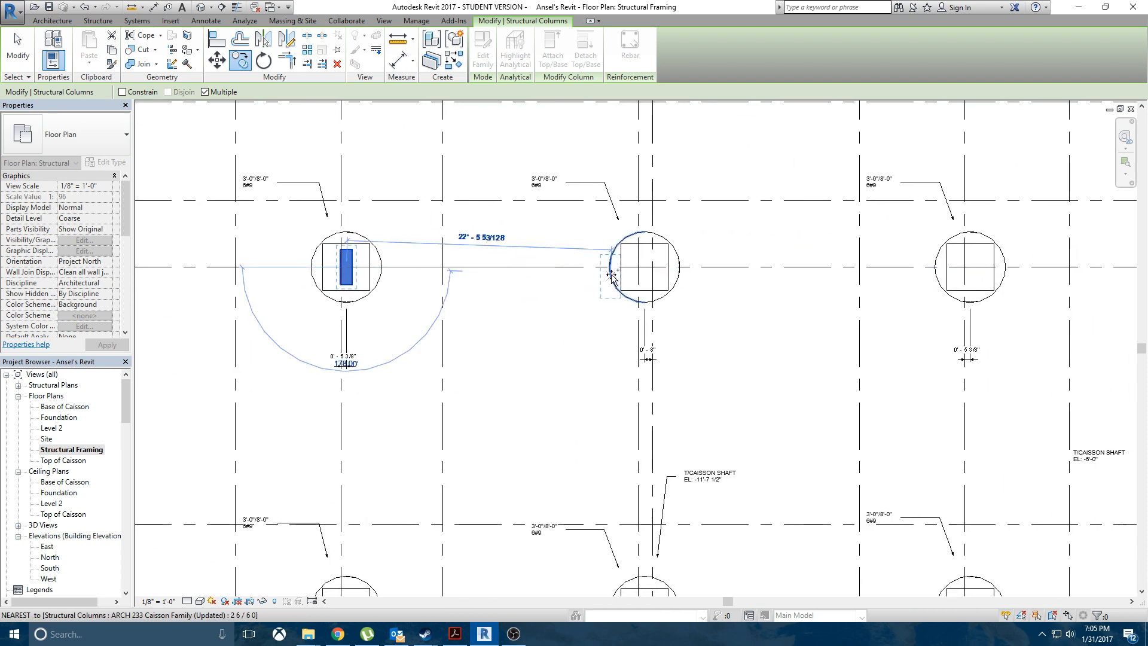
{"action": "left_click", "coordinate": [646, 271]}
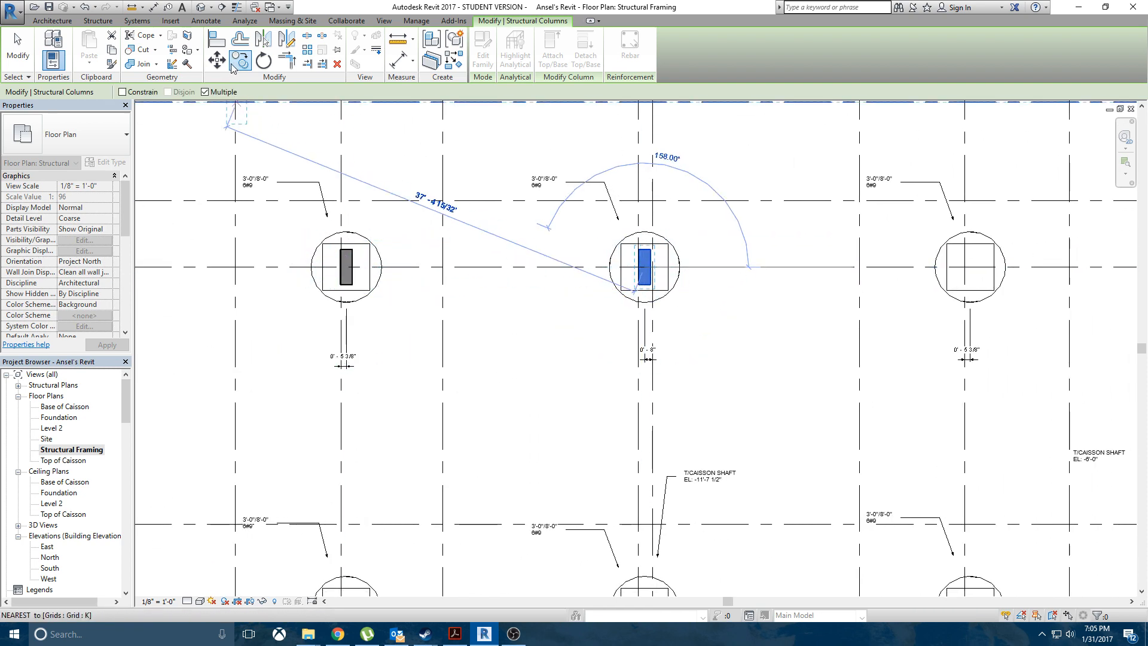
{"action": "left_click", "coordinate": [969, 267]}
Step: Place column copies on the second and third pile caps of the row below, and end the copying
{"action": "scroll", "coordinate": [828, 267], "scroll_direction": "down", "scroll_amount": 3}
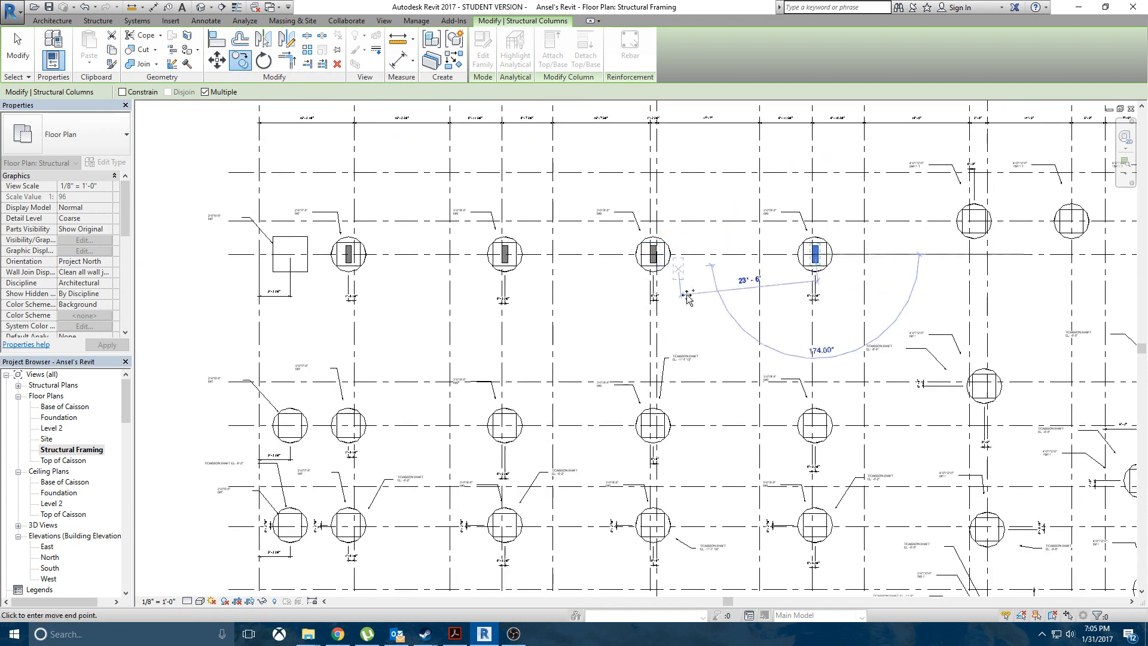
{"action": "left_click", "coordinate": [346, 425]}
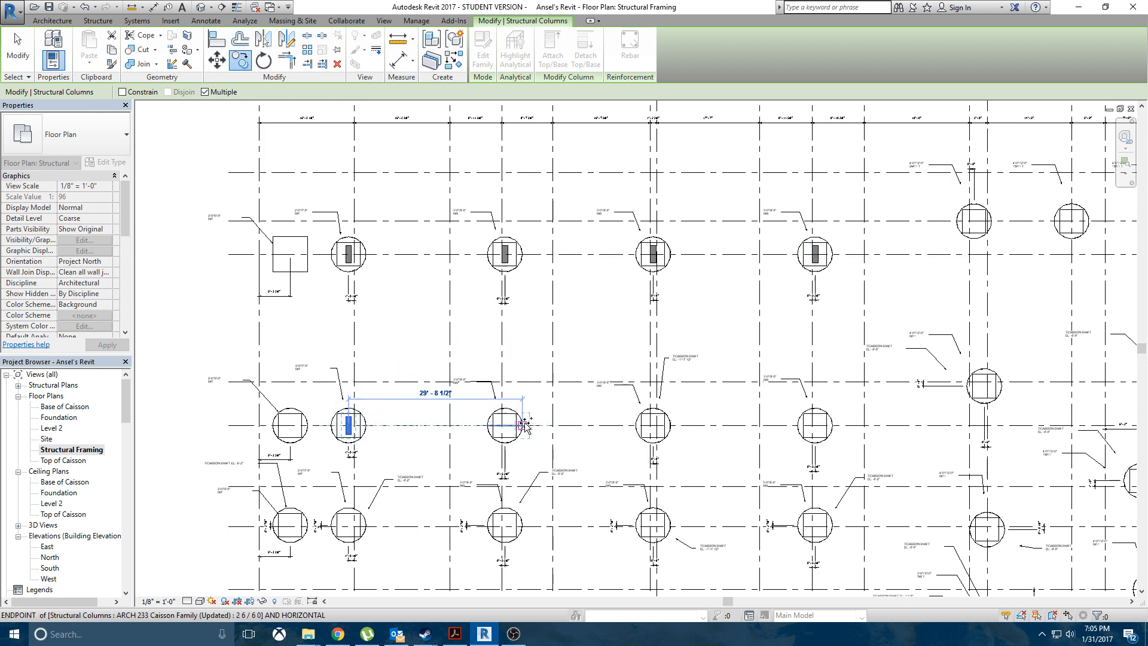
{"action": "left_click", "coordinate": [506, 428]}
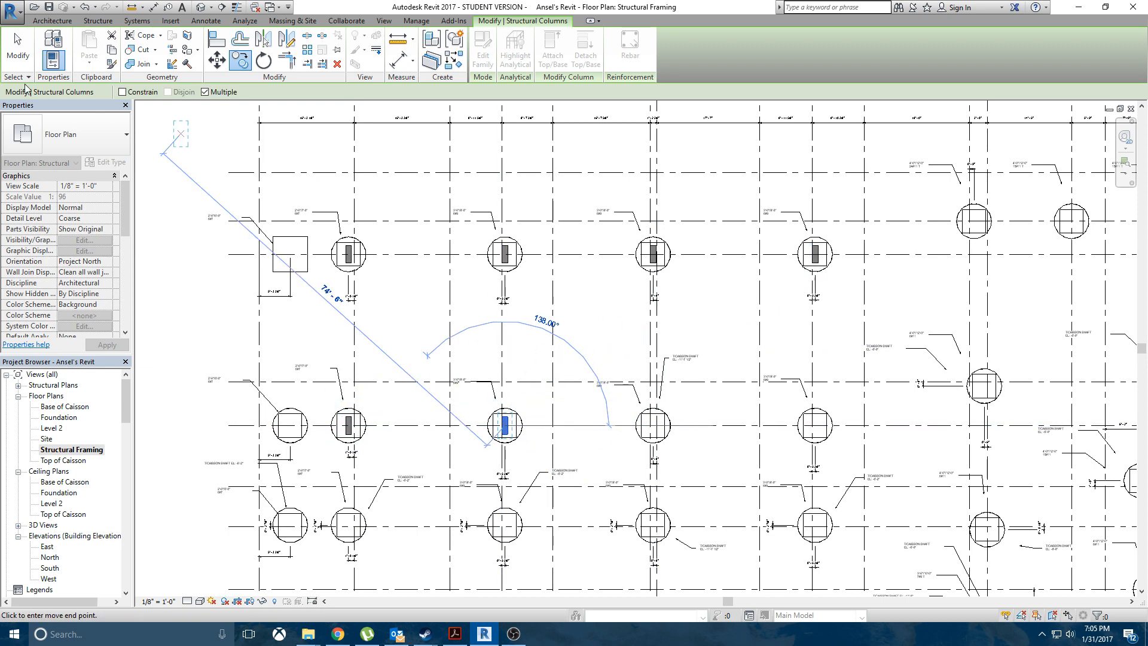
{"action": "key", "text": "Escape"}
{"action": "key", "text": "Escape"}
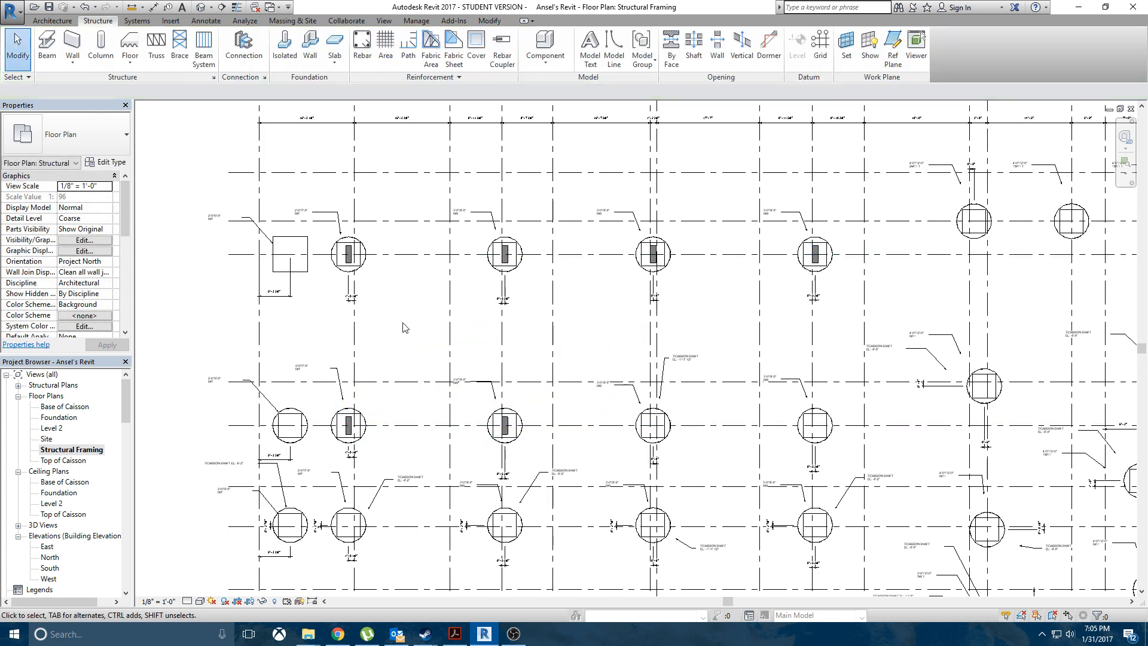
Step: Set the Structural Framing plan's detail level to Fine
{"action": "middle_click_drag", "start_coordinate": [402, 323], "coordinate": [378, 265]}
{"action": "scroll", "coordinate": [534, 303], "scroll_direction": "down", "scroll_amount": 3}
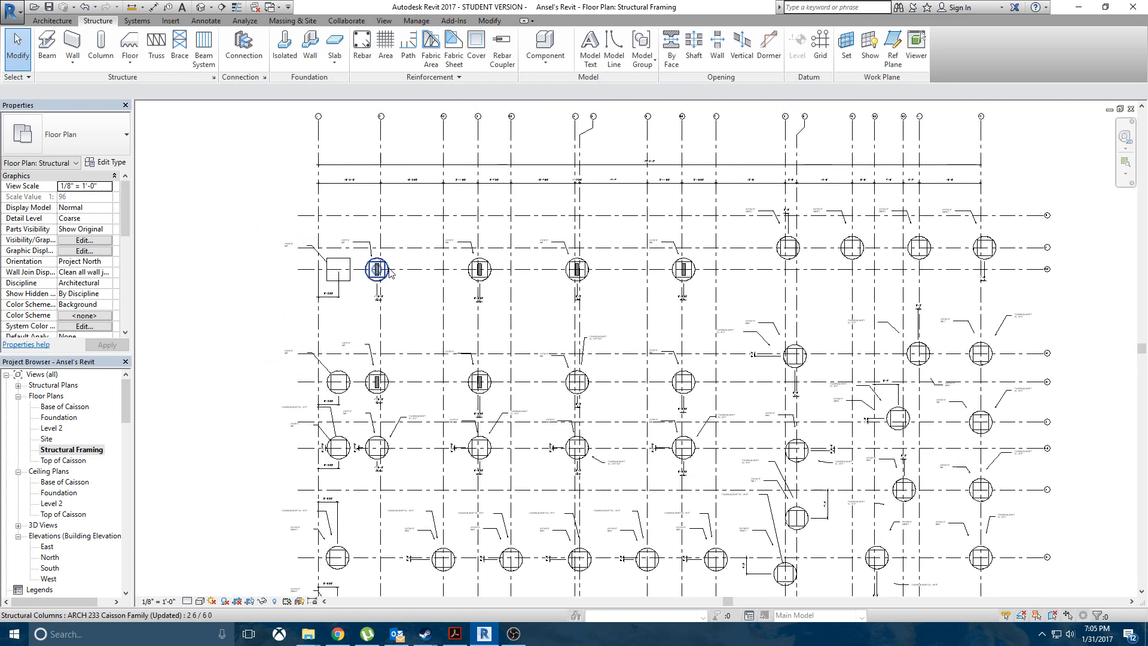
{"action": "left_click", "coordinate": [90, 218]}
{"action": "left_click", "coordinate": [107, 218]}
{"action": "left_click", "coordinate": [65, 247]}
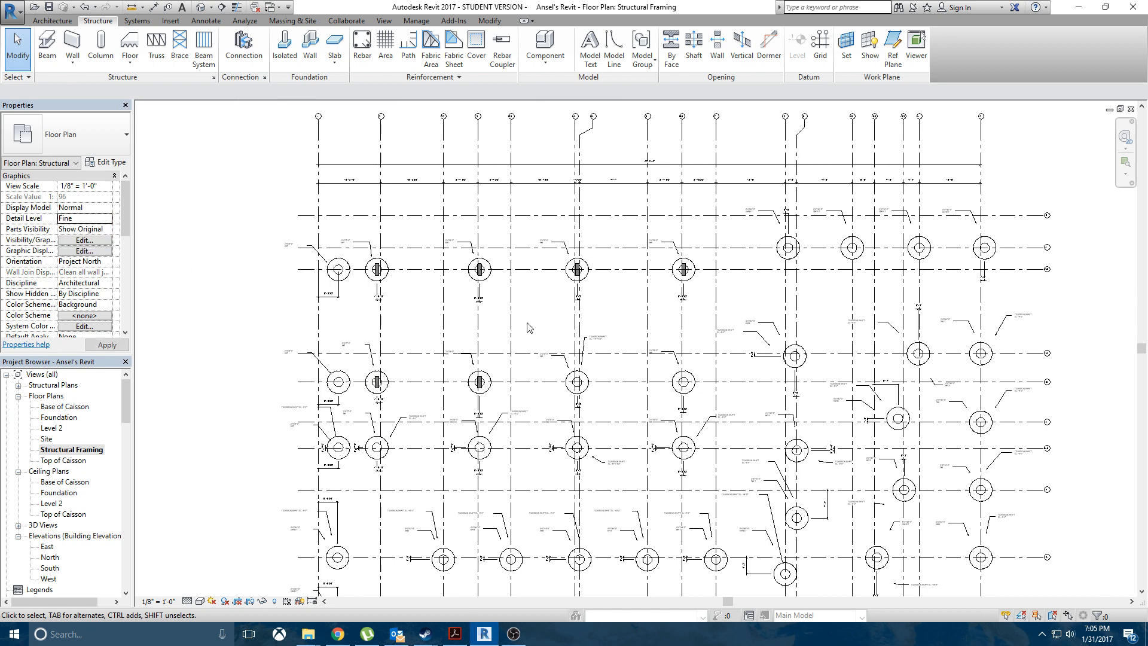
Step: Return the Structural Framing plan's detail level to Coarse
{"action": "scroll", "coordinate": [376, 383], "scroll_direction": "up", "scroll_amount": 3}
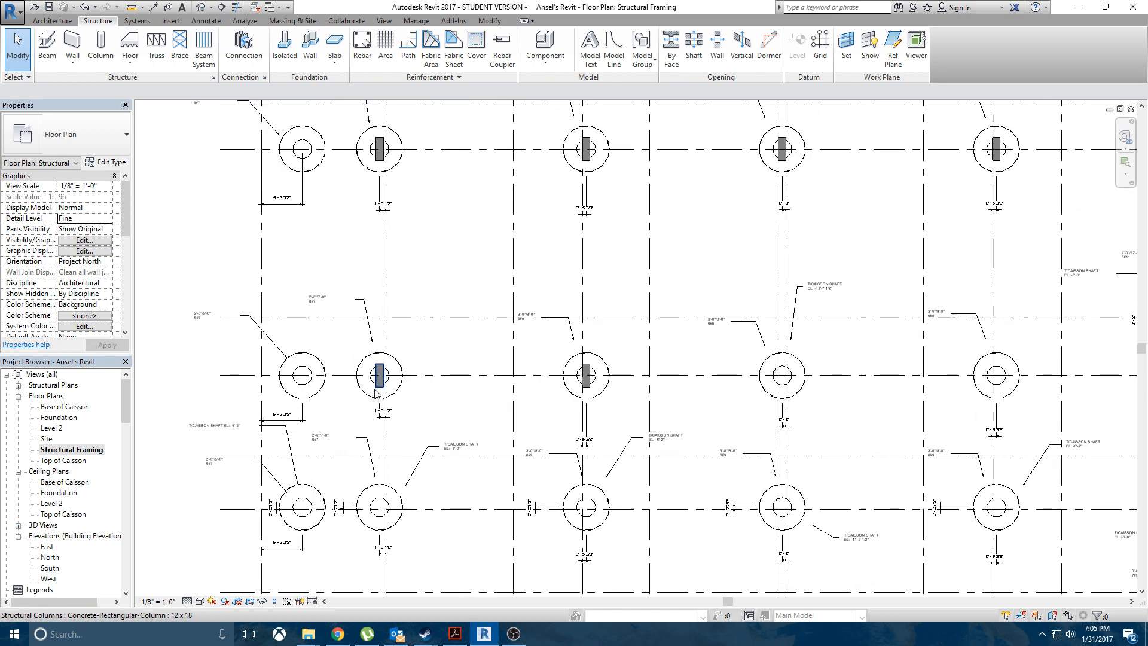
{"action": "left_click", "coordinate": [109, 220]}
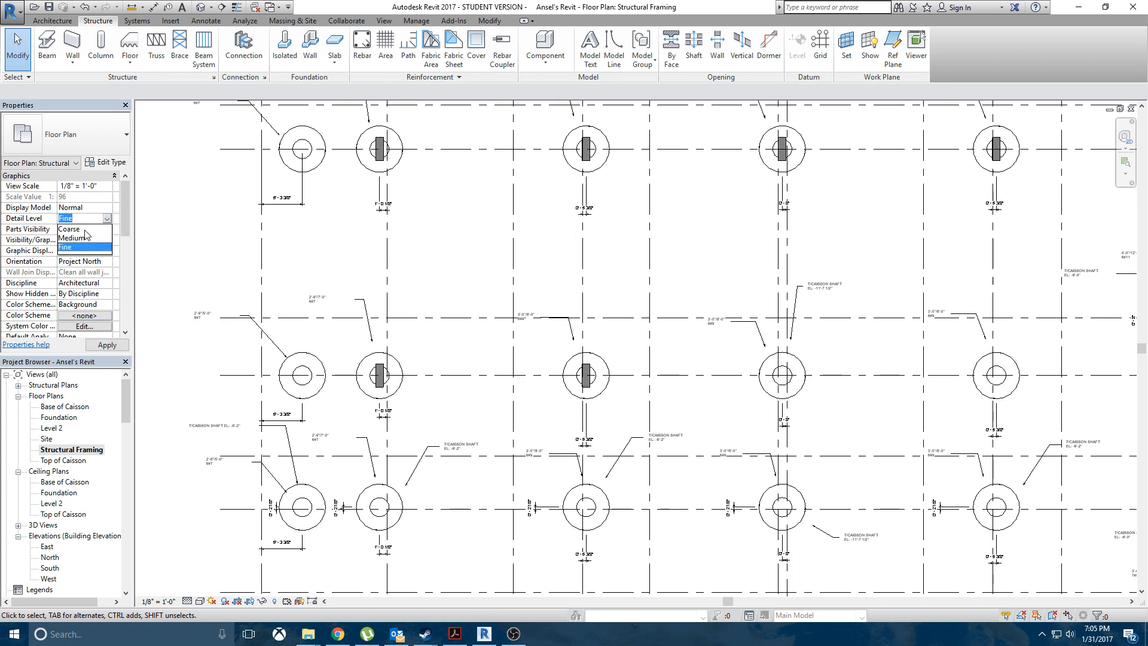
{"action": "left_click", "coordinate": [75, 229]}
{"action": "middle_click_drag", "start_coordinate": [445, 223], "coordinate": [455, 286]}
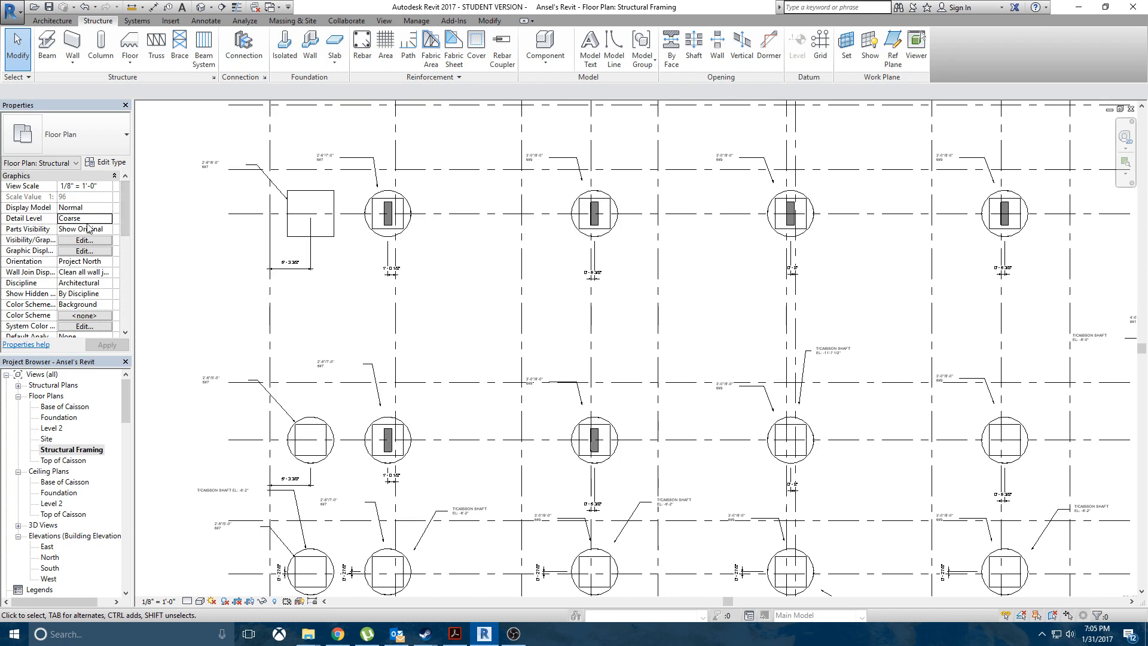
Step: Try the Fine and Medium detail levels on the Structural Framing plan, and return it to Coarse
{"action": "left_click", "coordinate": [106, 220]}
{"action": "left_click", "coordinate": [79, 251]}
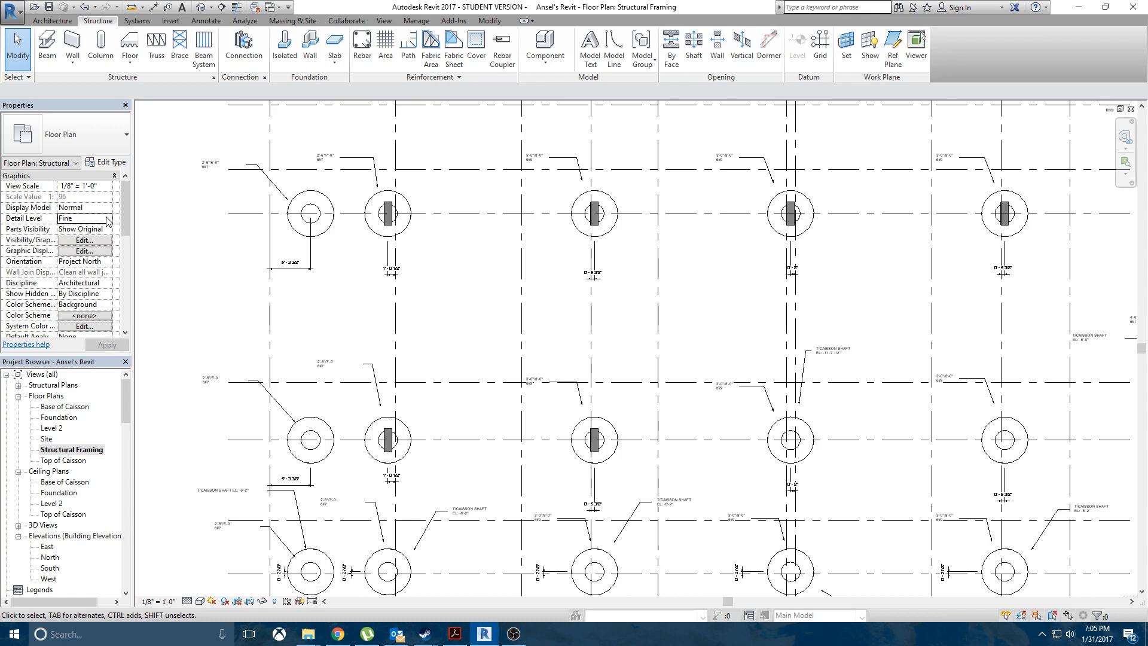
{"action": "left_click", "coordinate": [109, 220]}
{"action": "left_click", "coordinate": [87, 230]}
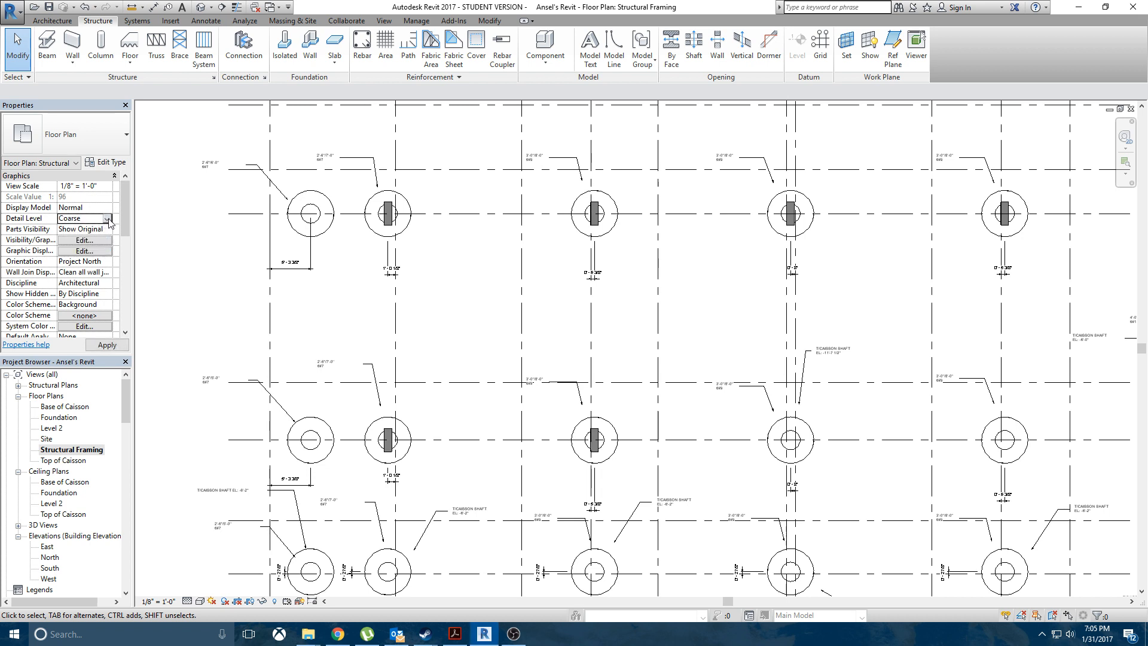
{"action": "left_click", "coordinate": [111, 220]}
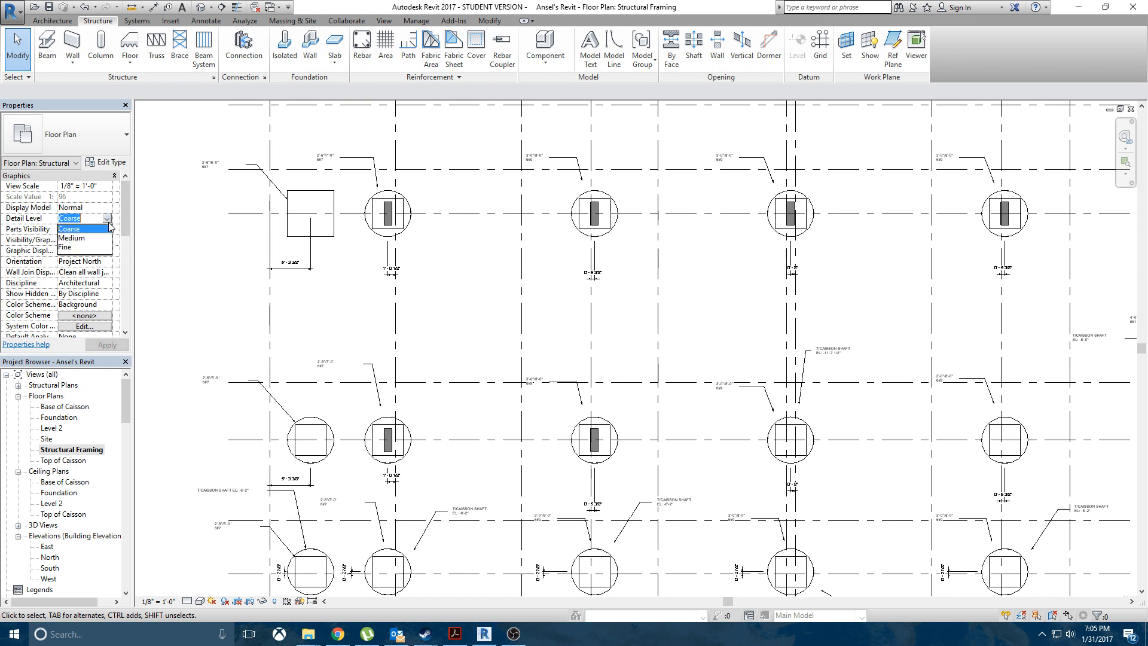
{"action": "left_click", "coordinate": [80, 238]}
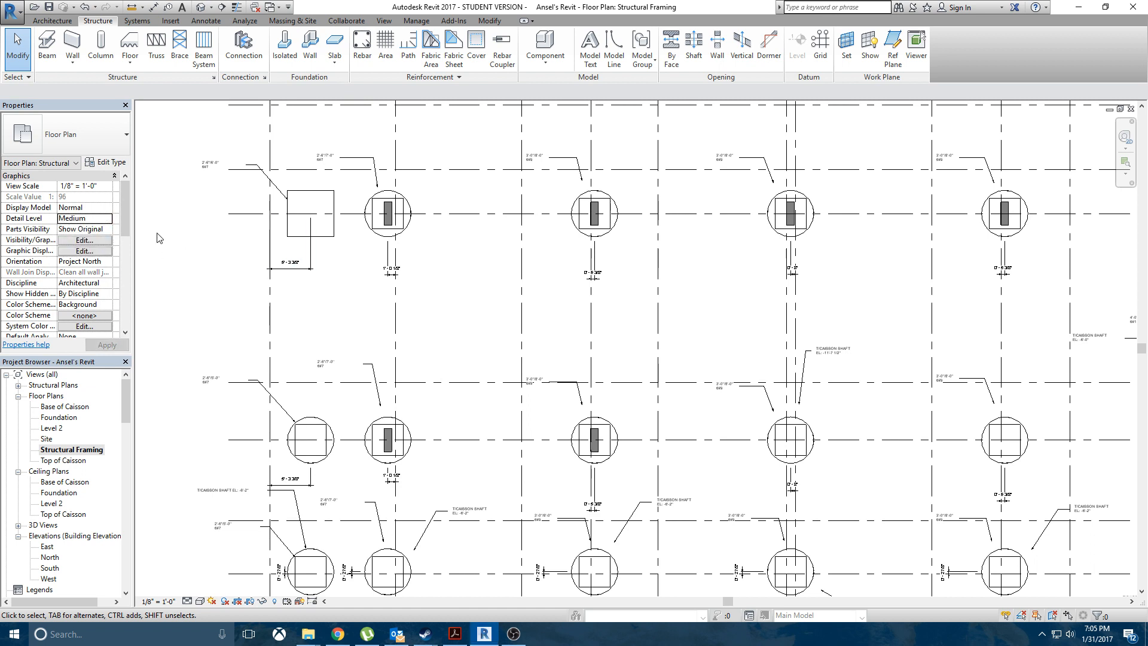
{"action": "left_click", "coordinate": [108, 219]}
{"action": "left_click", "coordinate": [85, 230]}
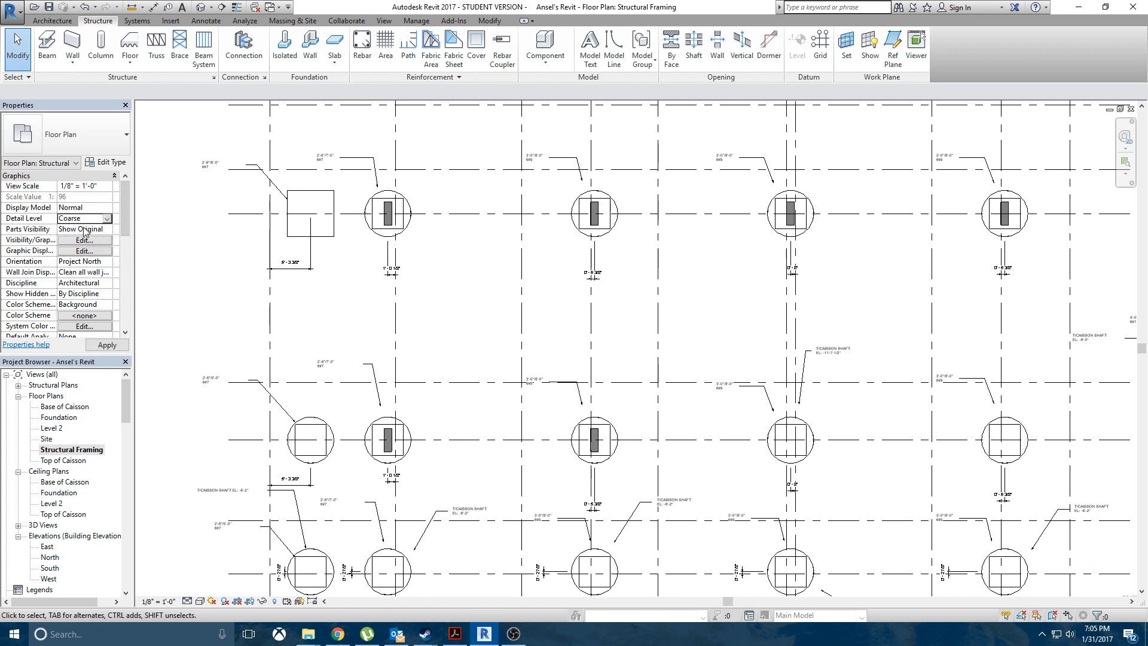
Step: Select the second caisson in the upper row to check its base and top level constraints
{"action": "left_click", "coordinate": [382, 220]}
{"action": "left_click", "coordinate": [319, 280]}
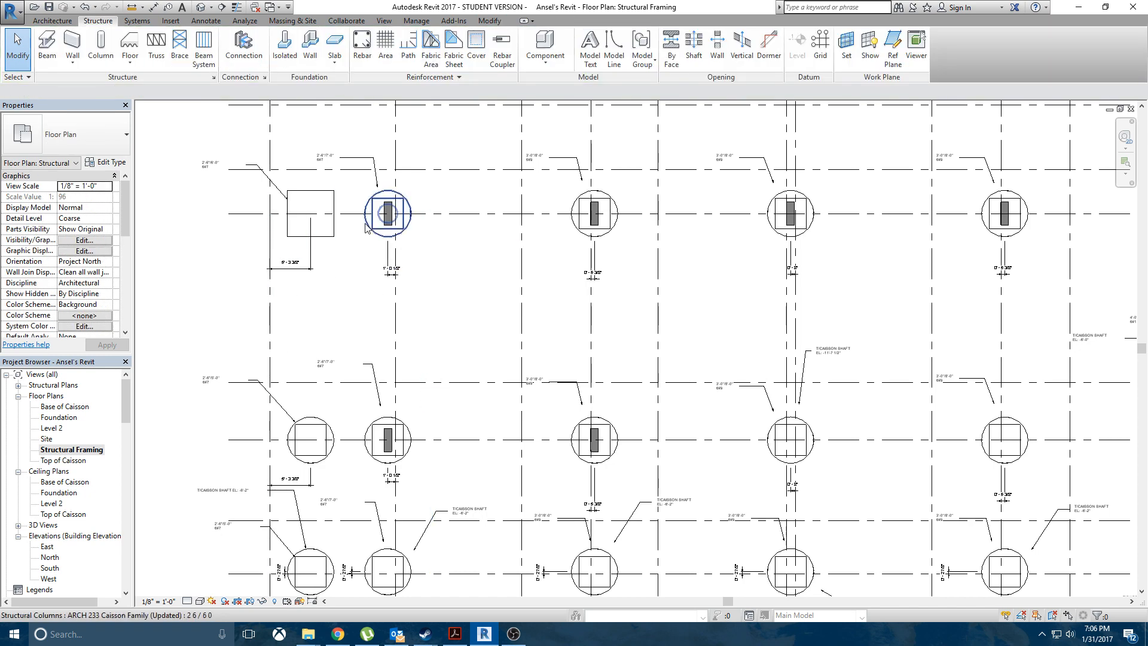
{"action": "left_click", "coordinate": [387, 214]}
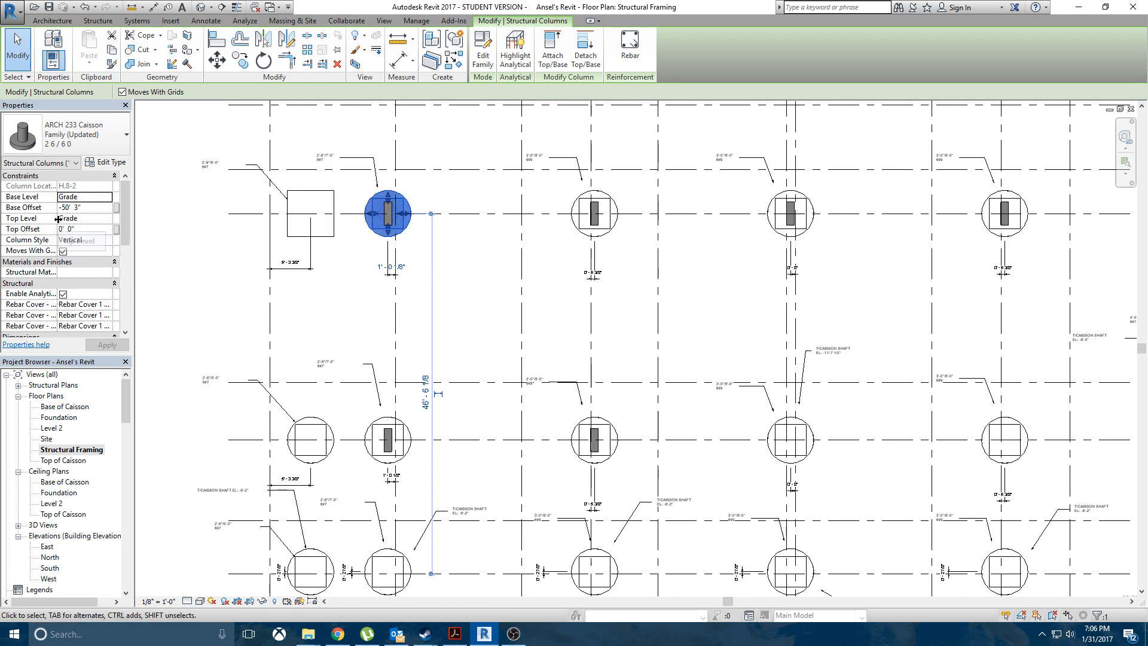
Step: Open the Foundation floor plan and set its detail level to Coarse
{"action": "double_click", "coordinate": [72, 417]}
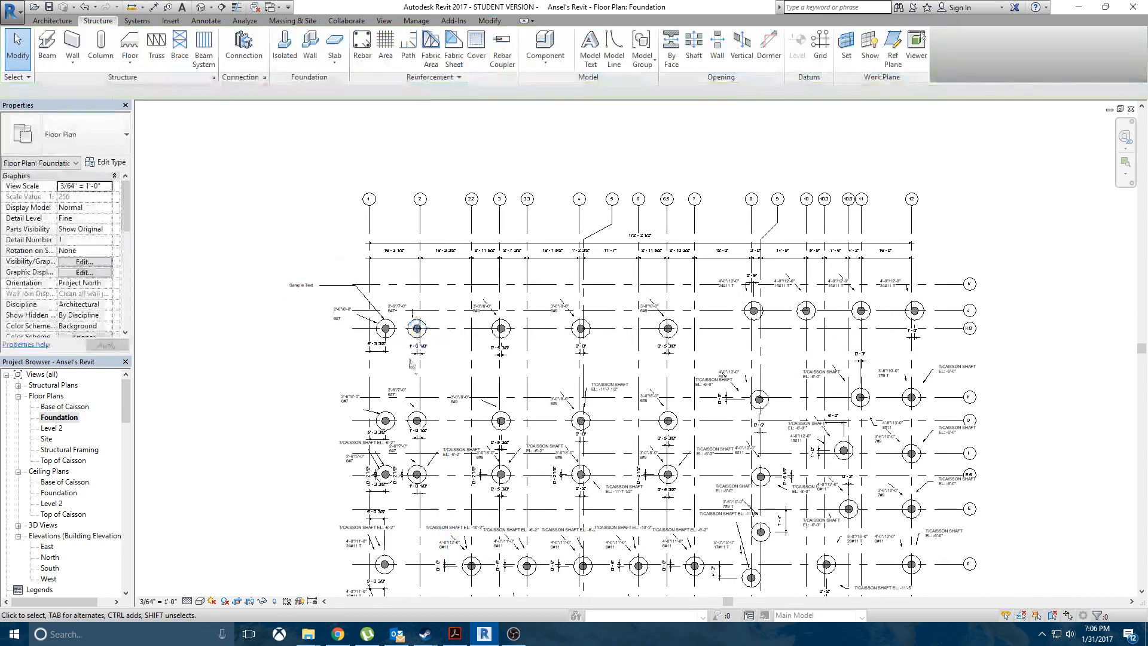
{"action": "scroll", "coordinate": [393, 296], "scroll_direction": "up", "scroll_amount": 3}
{"action": "key", "text": "Escape"}
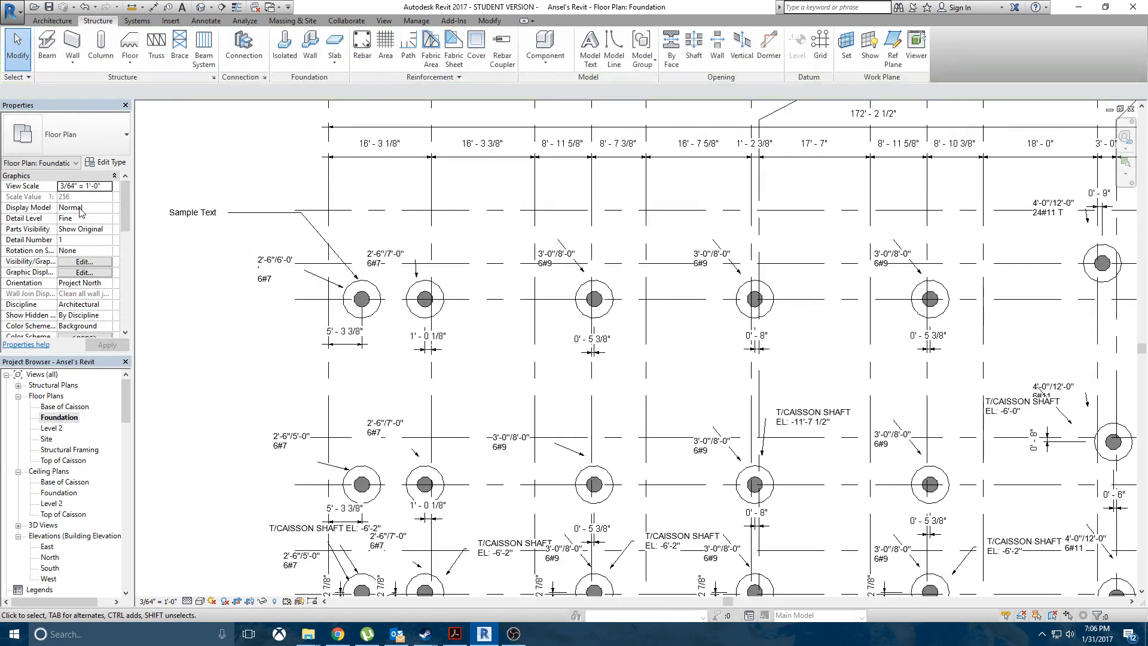
{"action": "left_click", "coordinate": [110, 220]}
{"action": "left_click", "coordinate": [72, 229]}
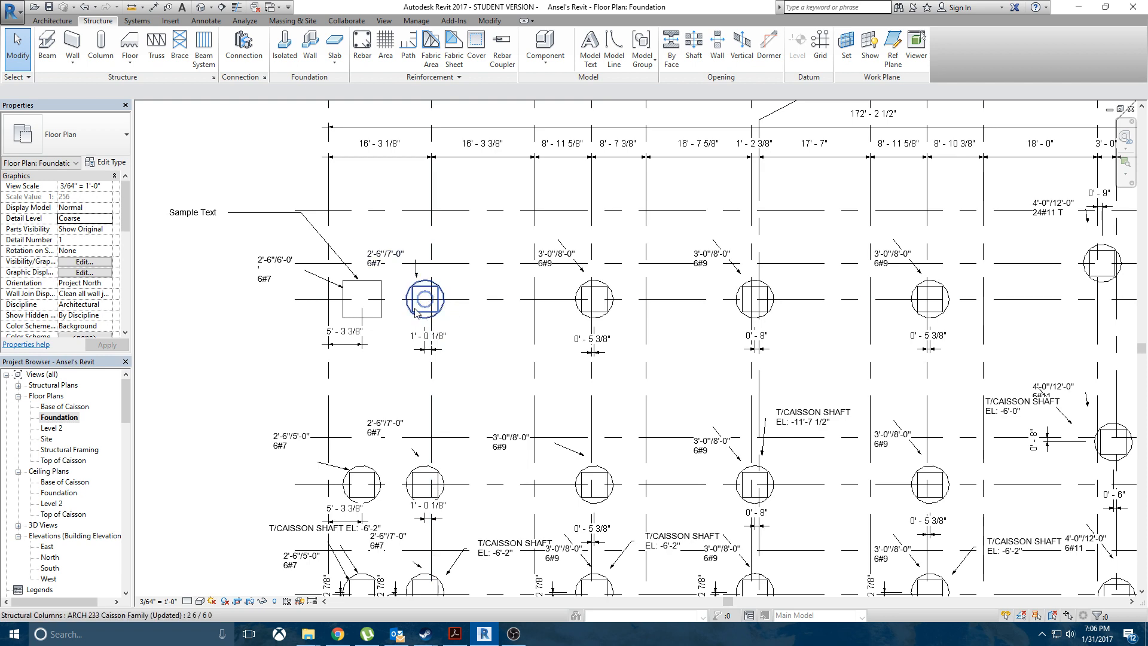
Step: Turn off the Visibility parameter of the second caisson in the Foundation plan's upper row
{"action": "scroll", "coordinate": [108, 260], "scroll_direction": "down", "scroll_amount": 5}
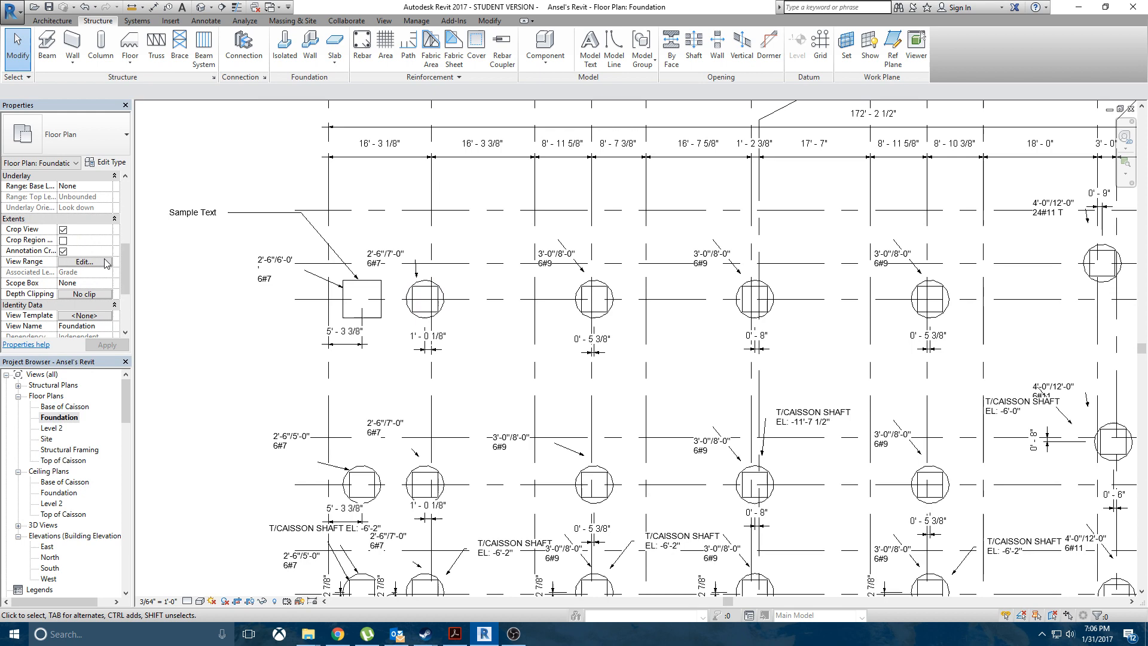
{"action": "left_click", "coordinate": [436, 317]}
{"action": "scroll", "coordinate": [80, 234], "scroll_direction": "down", "scroll_amount": 3}
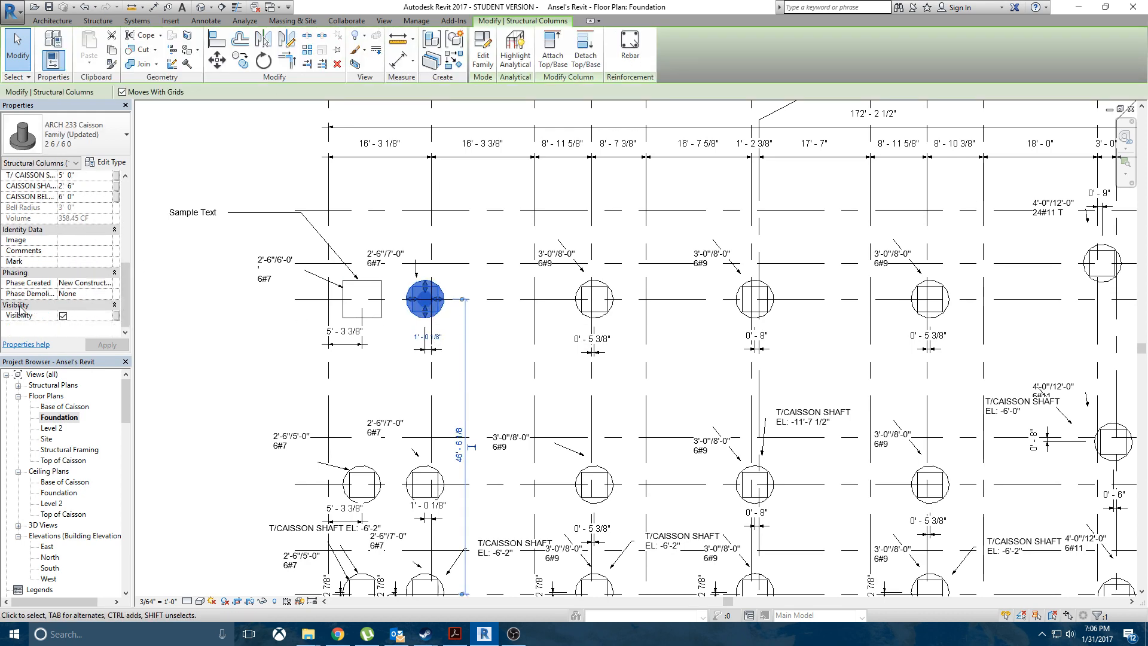
{"action": "left_click", "coordinate": [64, 317]}
{"action": "left_click", "coordinate": [477, 349]}
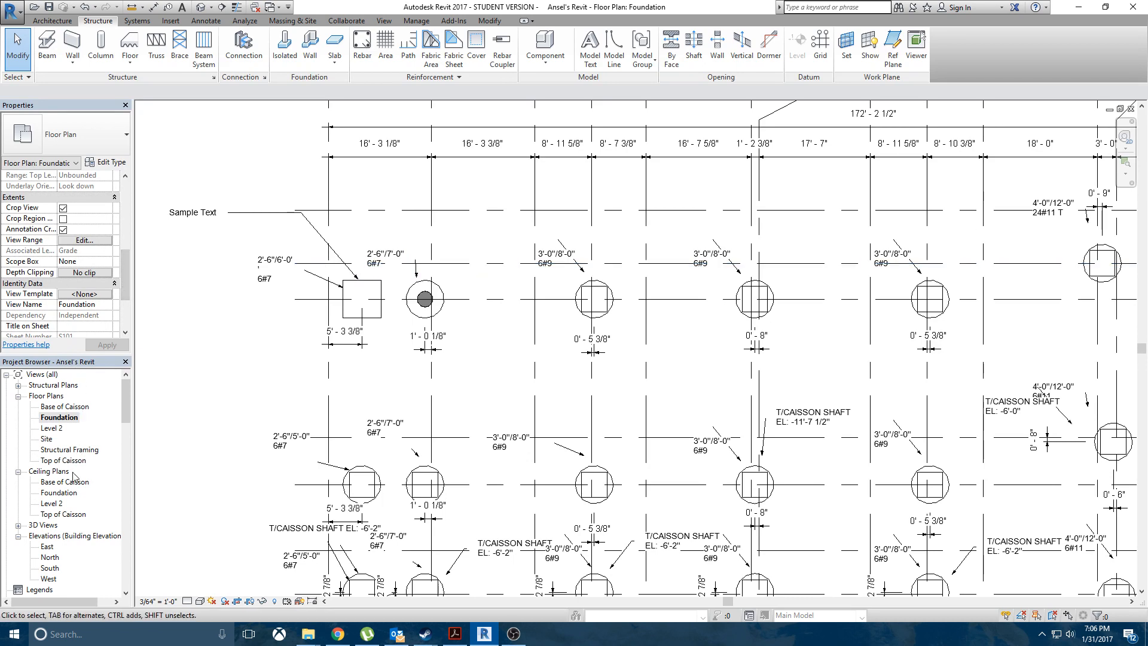
Step: Open the Structural Framing floor plan at the caisson grid
{"action": "double_click", "coordinate": [88, 452]}
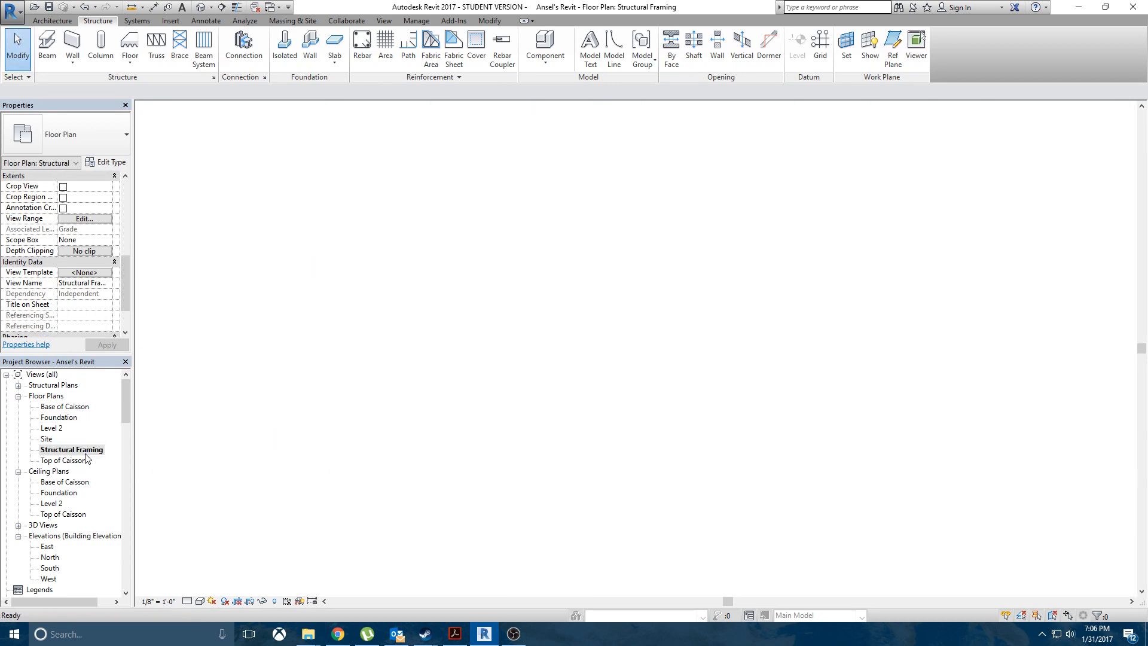
{"action": "scroll", "coordinate": [353, 305], "scroll_direction": "down", "scroll_amount": 6}
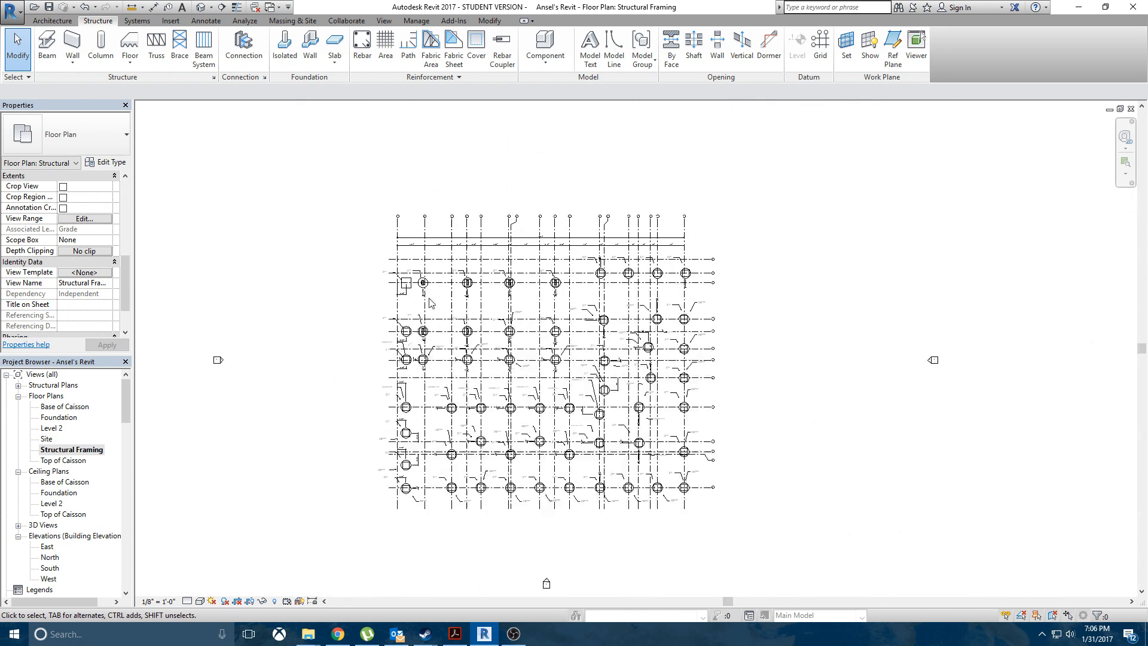
{"action": "scroll", "coordinate": [464, 276], "scroll_direction": "up", "scroll_amount": 3}
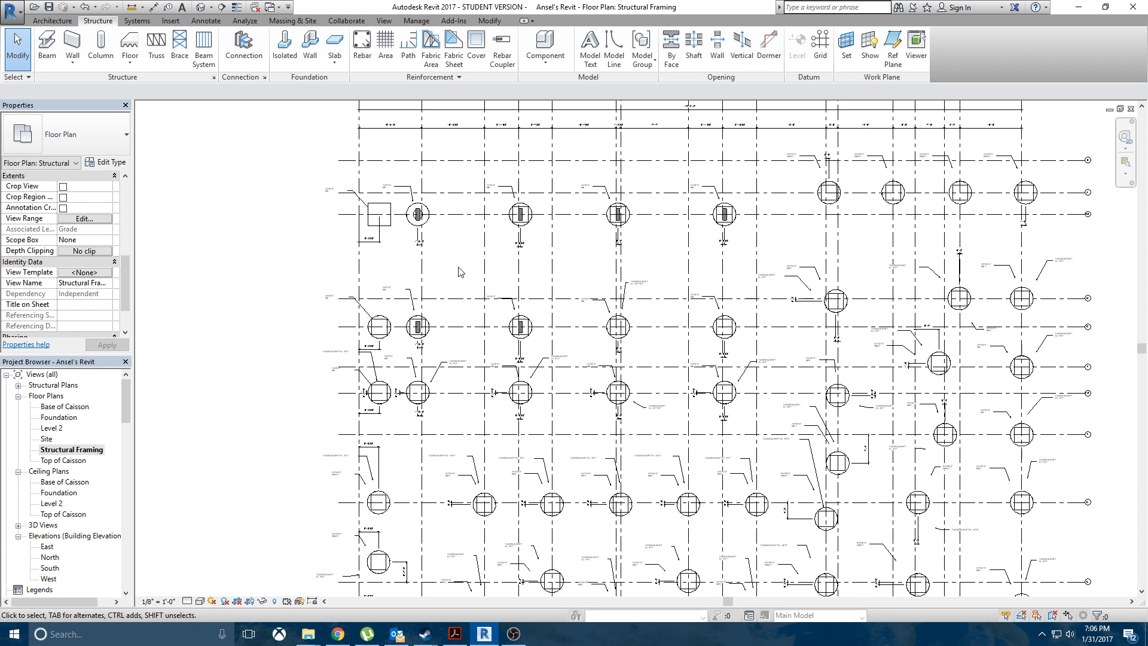
Step: Draw two chained Generic - 8" walls around the upper-left caissons, about 38'-6" vertical and 83'-0" horizontal
{"action": "left_click", "coordinate": [68, 22]}
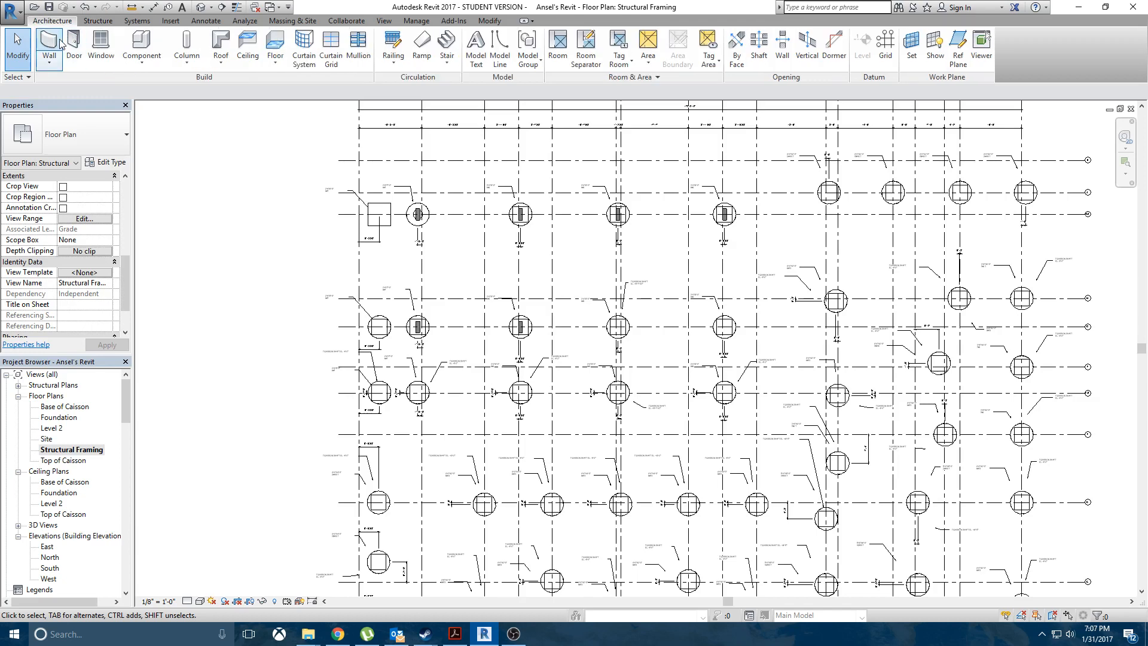
{"action": "left_click", "coordinate": [60, 44]}
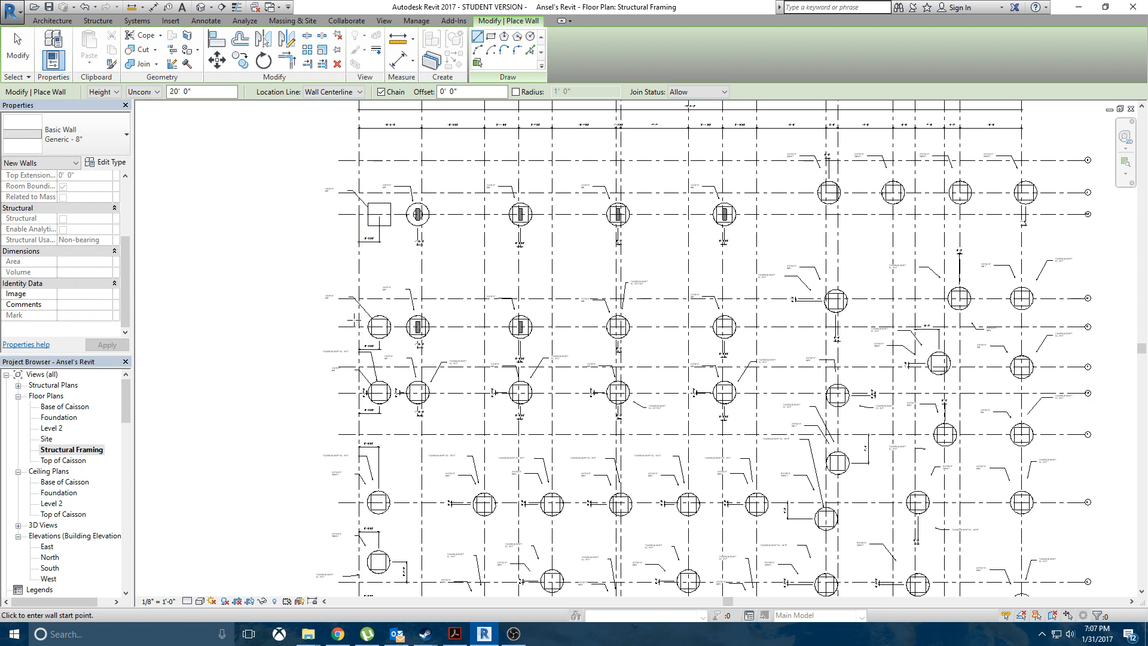
{"action": "left_click", "coordinate": [353, 320]}
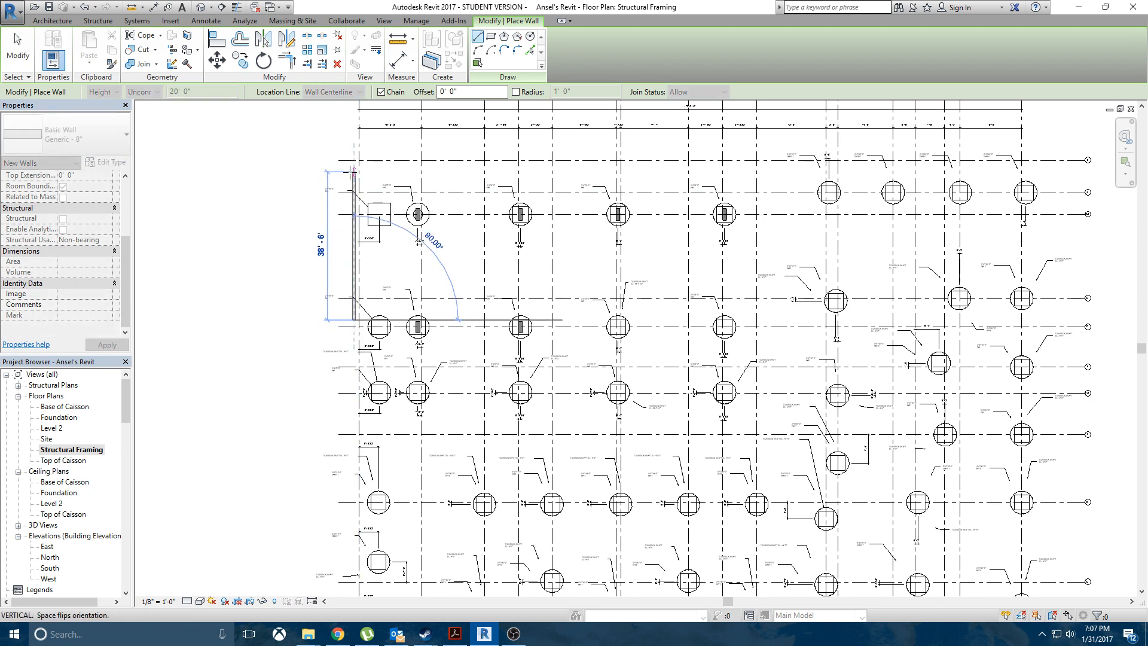
{"action": "left_click", "coordinate": [353, 172]}
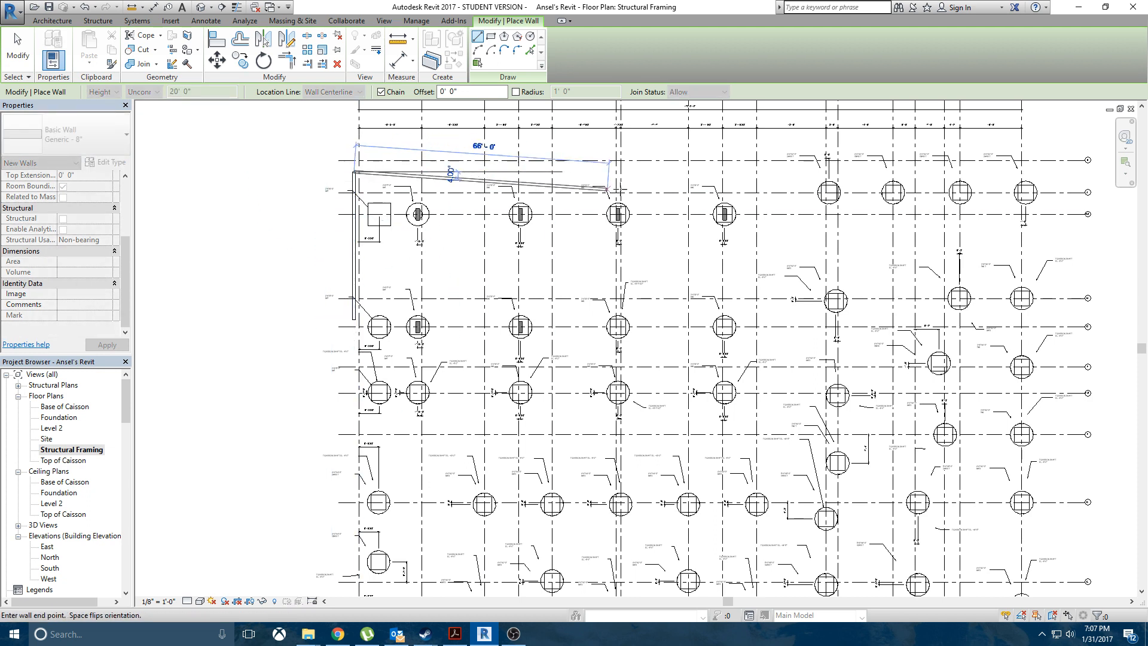
{"action": "left_click", "coordinate": [674, 172]}
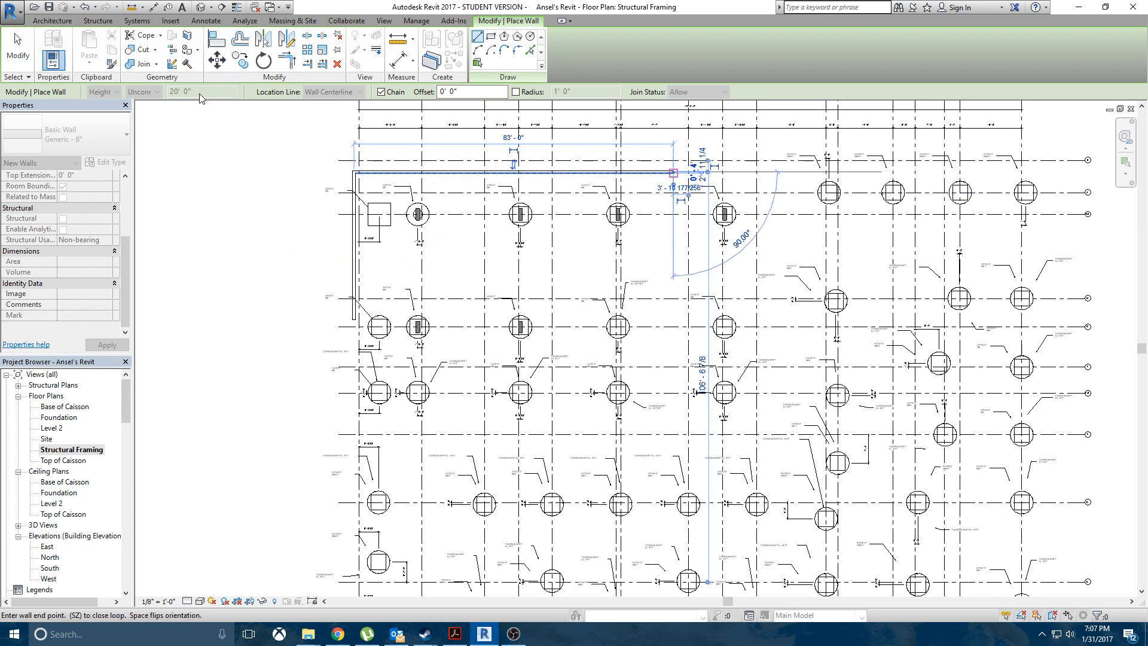
{"action": "left_click", "coordinate": [11, 57]}
Step: Set the vertical wall's base constraint to Top of Caisson
{"action": "left_click", "coordinate": [353, 179]}
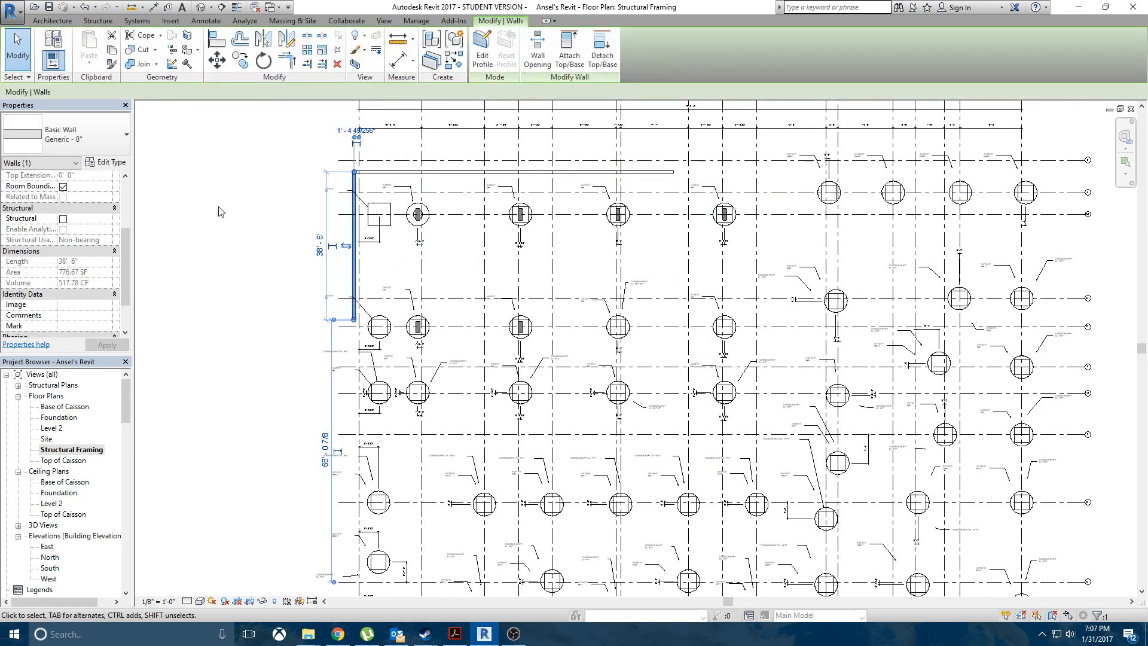
{"action": "scroll", "coordinate": [67, 232], "scroll_direction": "up", "scroll_amount": 3}
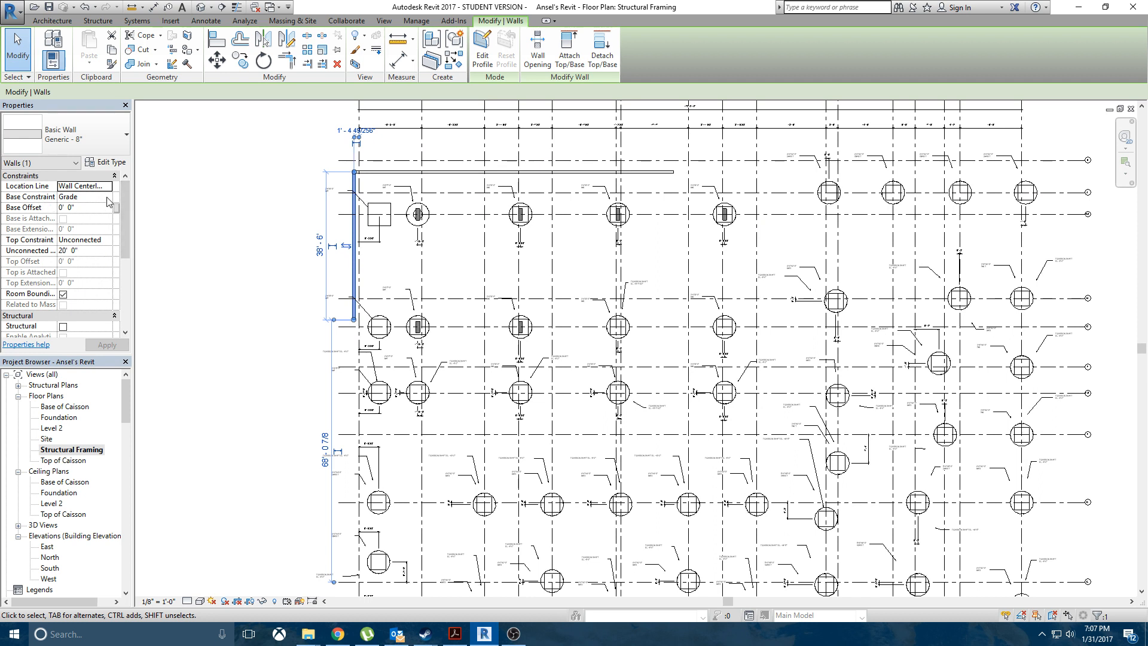
{"action": "left_click", "coordinate": [89, 196]}
{"action": "left_click", "coordinate": [107, 197]}
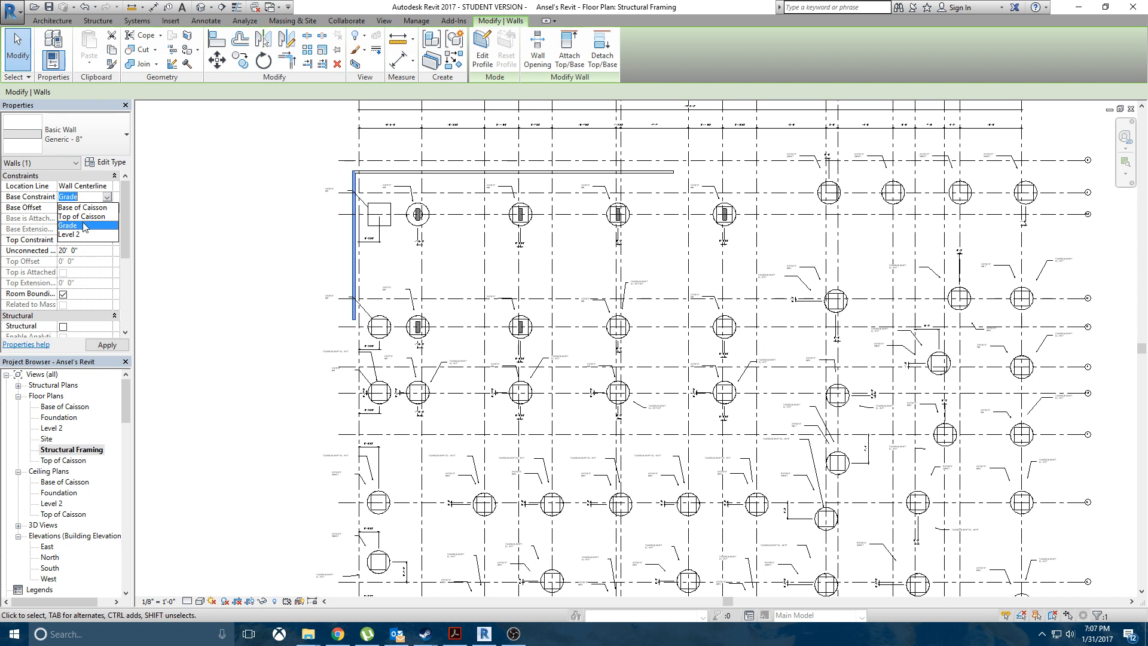
{"action": "double_click", "coordinate": [254, 232]}
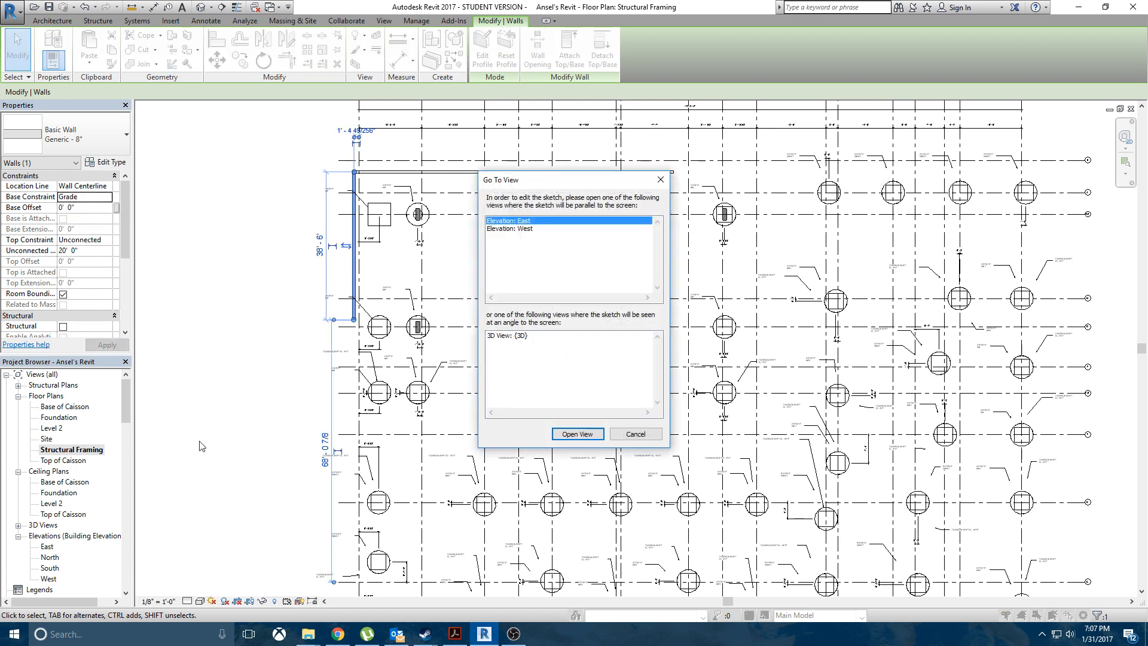
{"action": "left_click", "coordinate": [660, 180]}
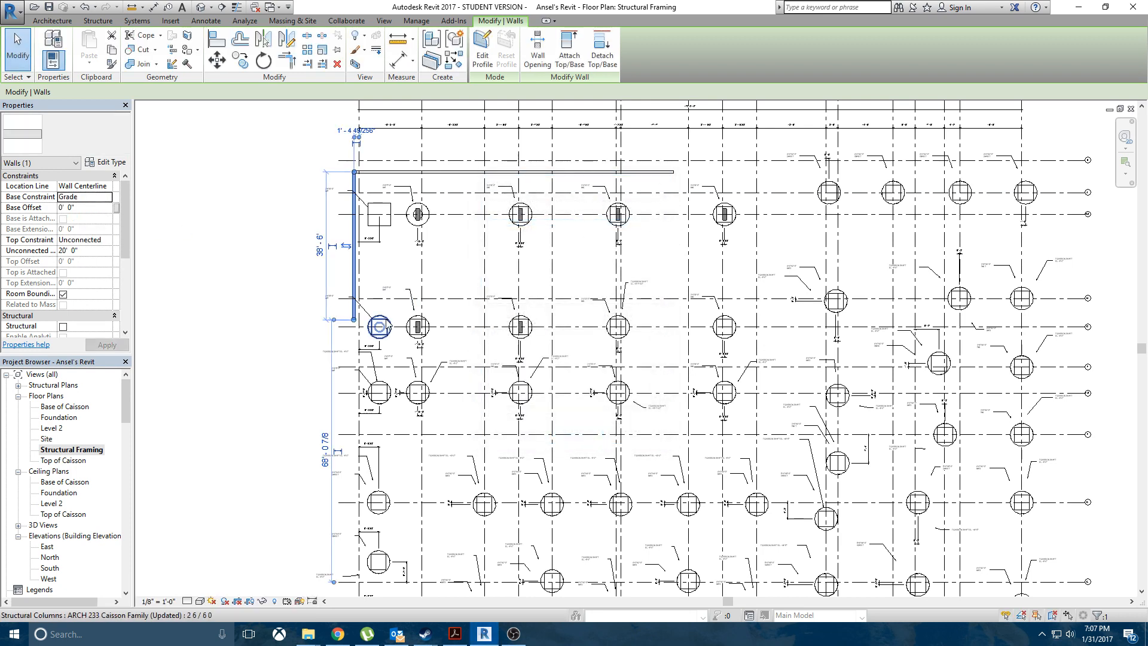
{"action": "left_click", "coordinate": [110, 200]}
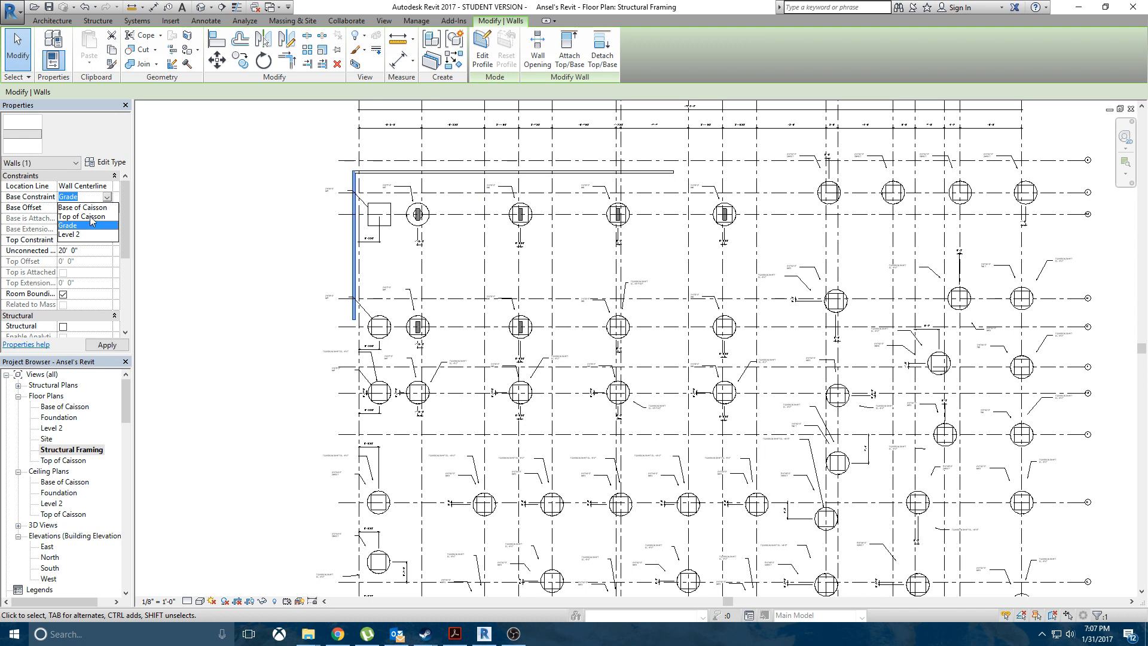
{"action": "left_click", "coordinate": [83, 216]}
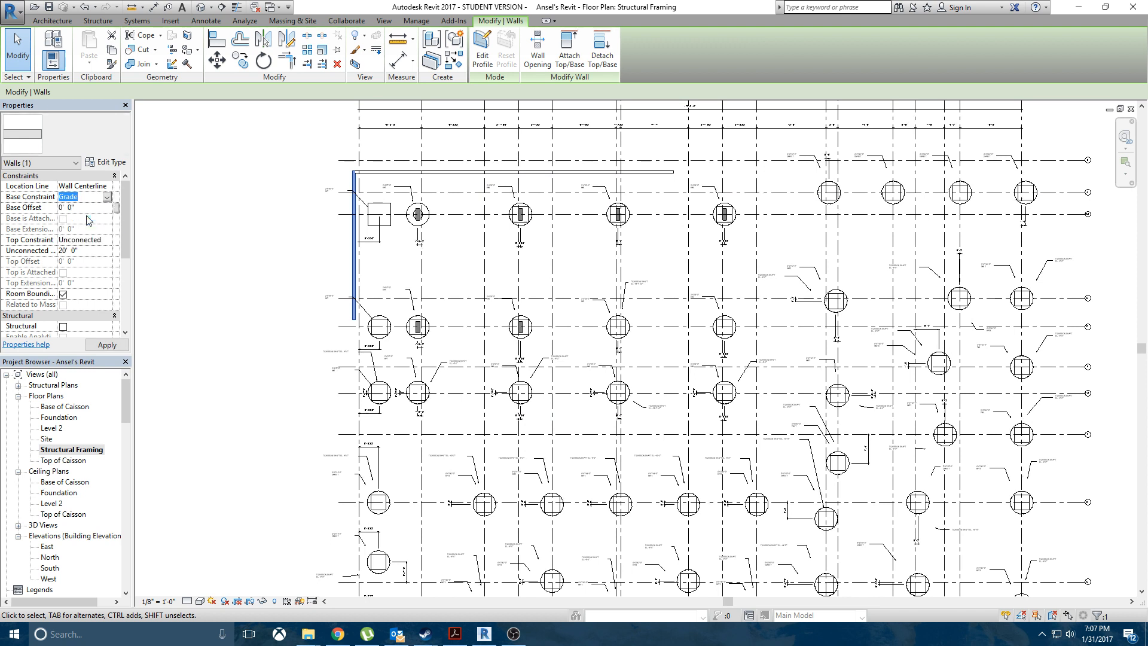
Step: Set the vertical wall's top constraint to Up to level: Level 2 and deselect the wall
{"action": "left_click", "coordinate": [110, 242]}
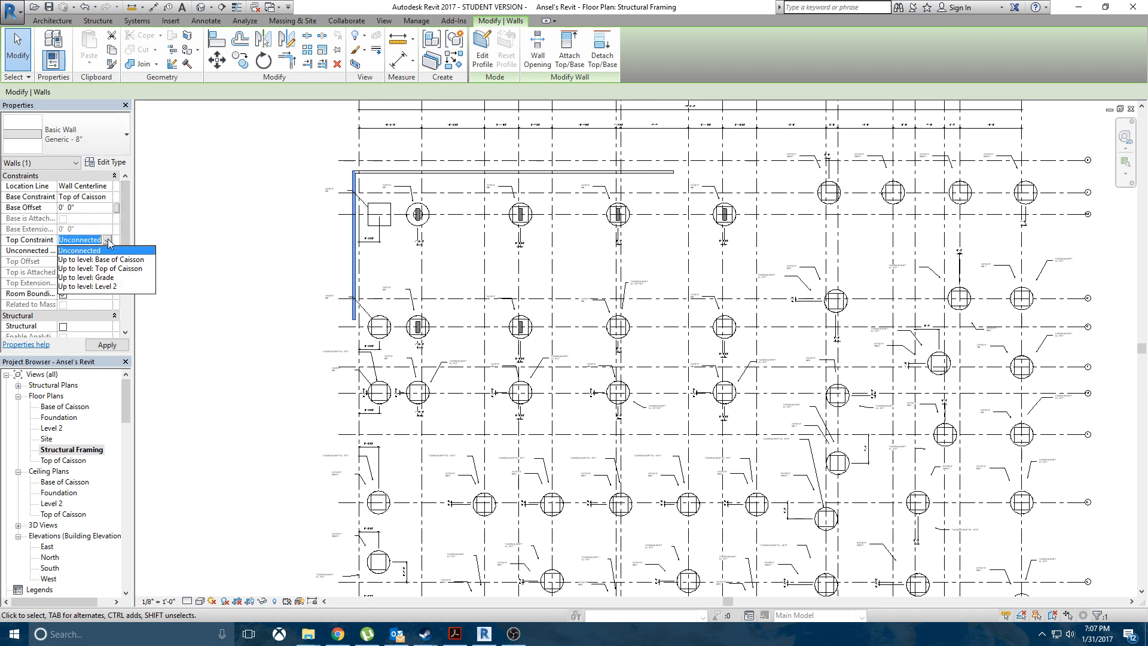
{"action": "left_click", "coordinate": [115, 286]}
{"action": "left_click", "coordinate": [200, 219]}
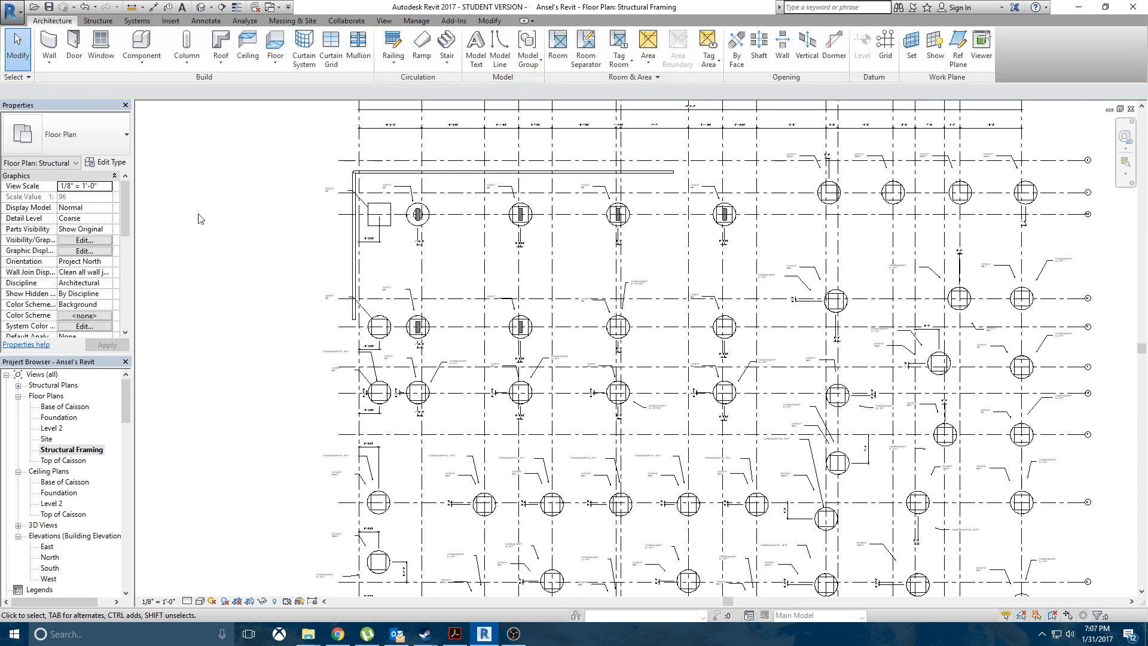
Step: Try to set the horizontal wall's top constraint to Up to level: Top of Caisson, and alternatively to Up to level: Grade
{"action": "left_click", "coordinate": [369, 170]}
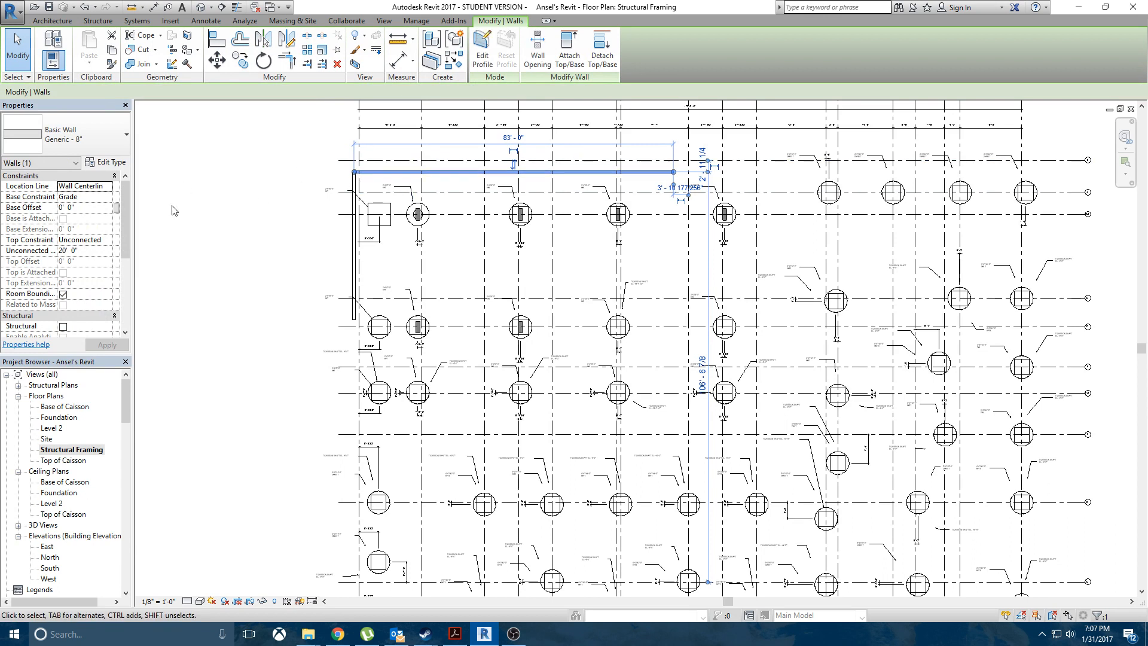
{"action": "left_click", "coordinate": [106, 240]}
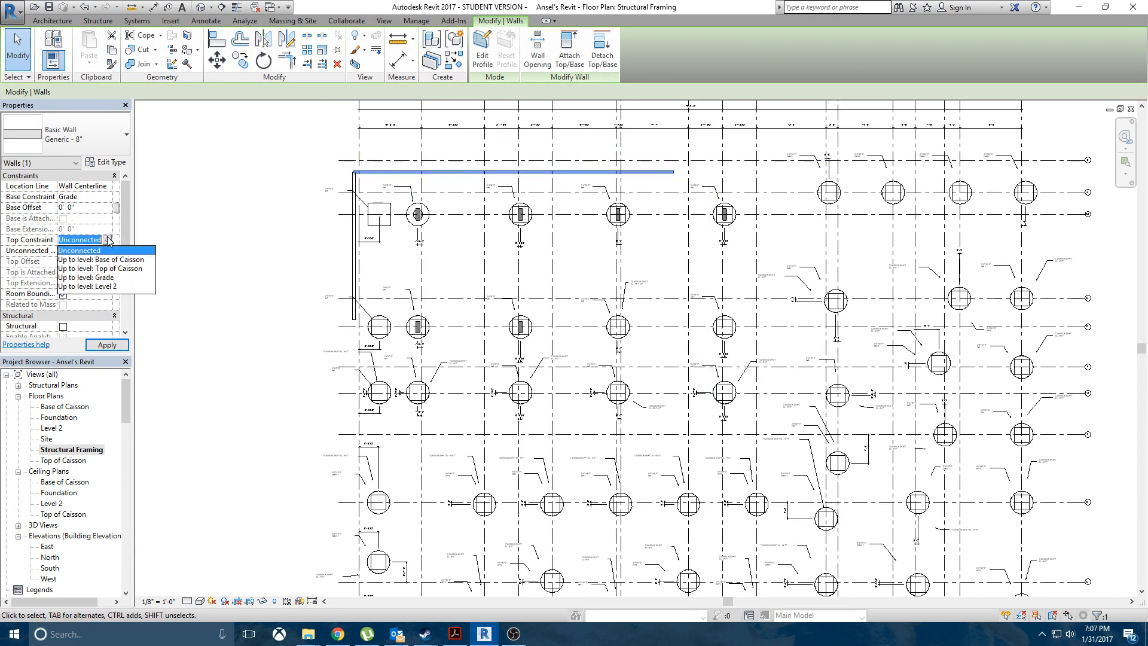
{"action": "left_click", "coordinate": [113, 268]}
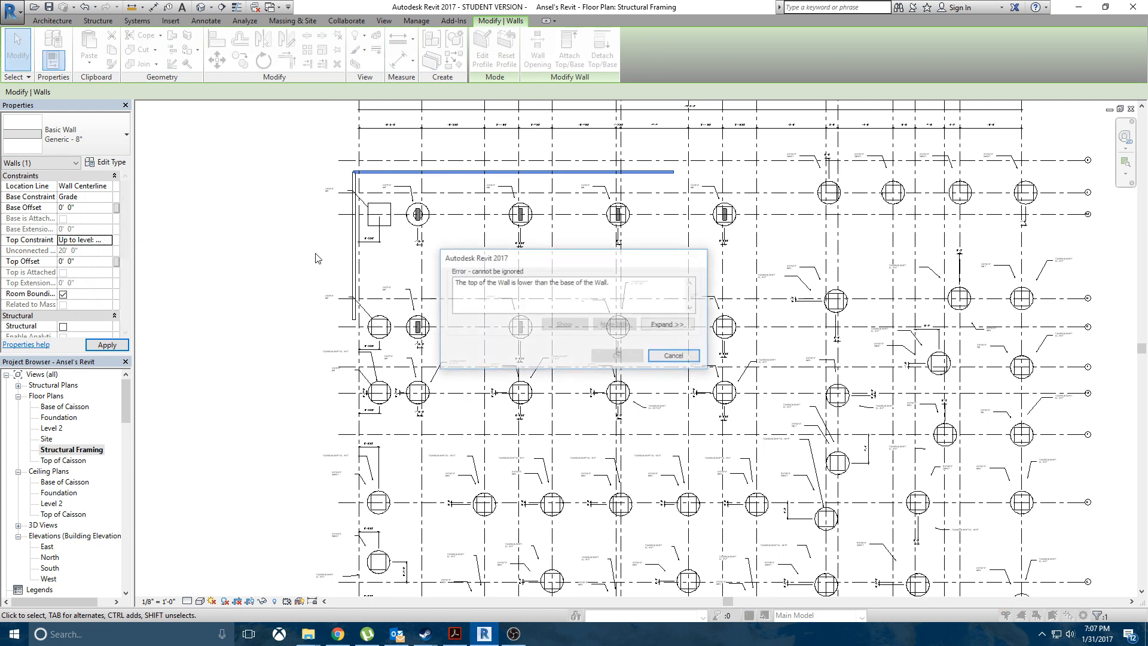
{"action": "left_click", "coordinate": [674, 356]}
{"action": "left_click", "coordinate": [107, 240]}
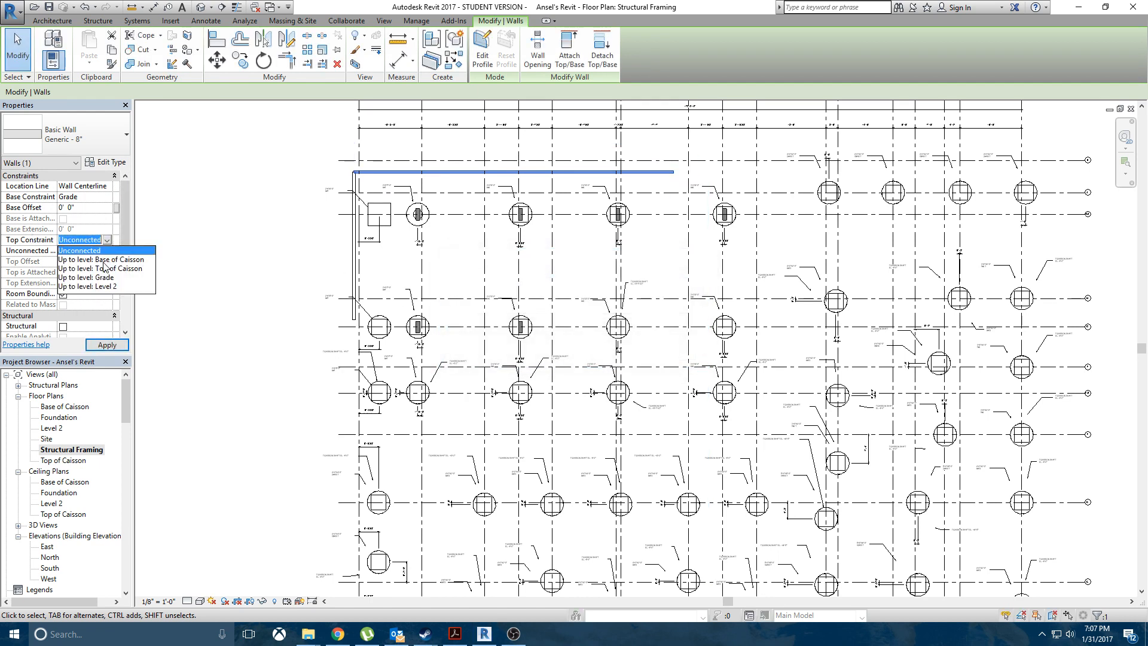
{"action": "left_click", "coordinate": [103, 277]}
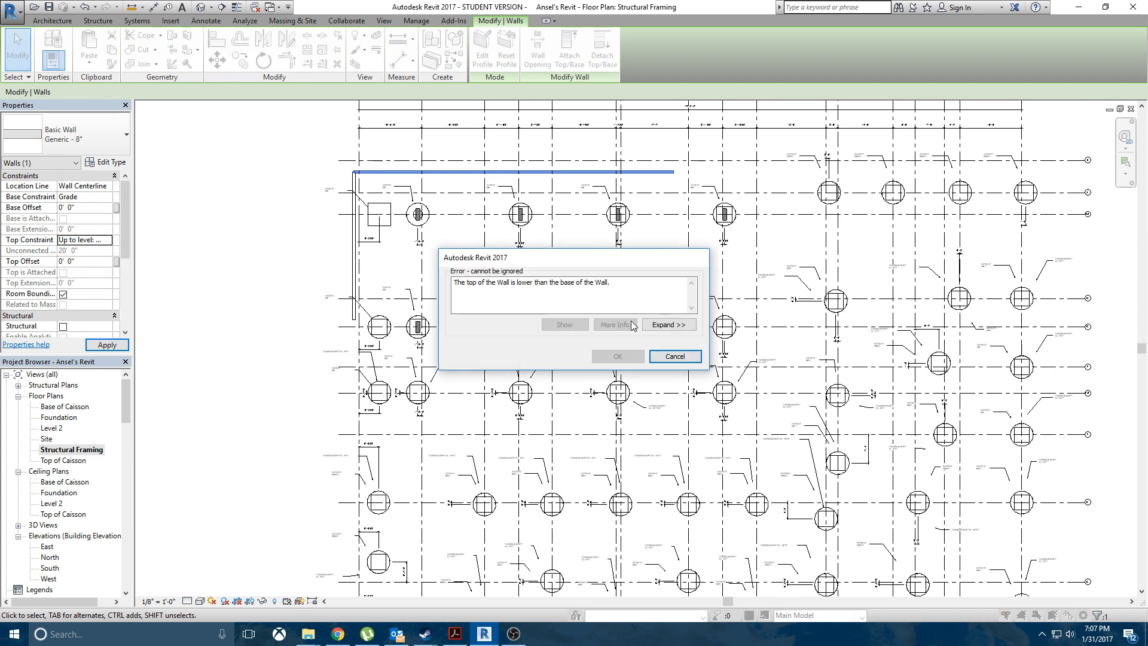
{"action": "left_click", "coordinate": [669, 357]}
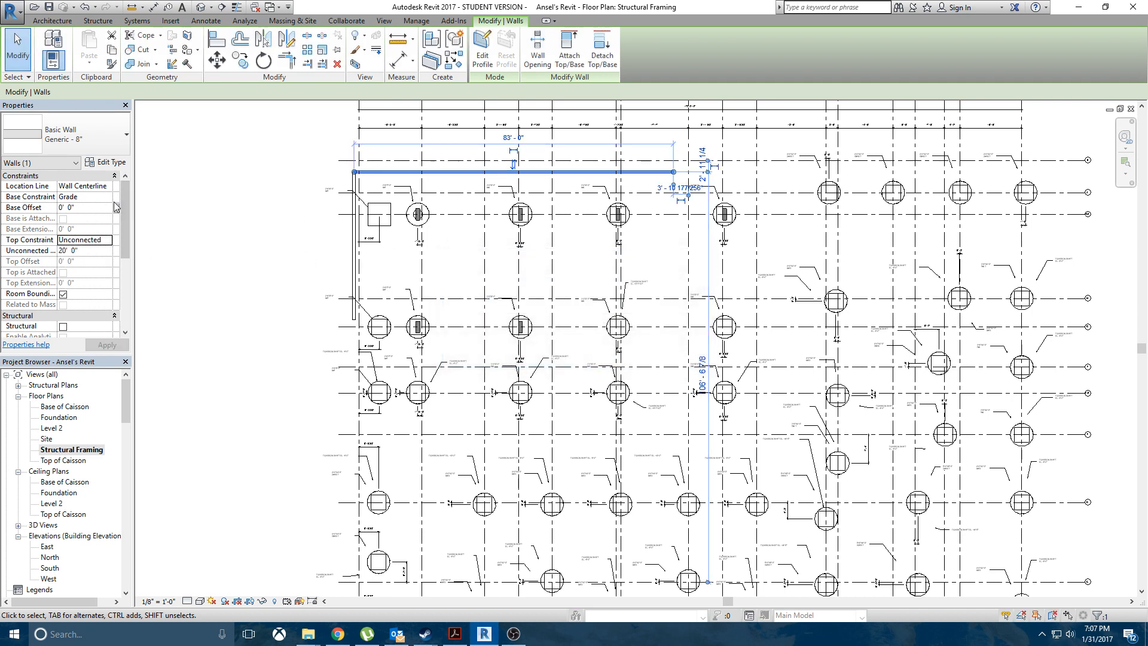
Step: Set the horizontal wall's base constraint to Top of Caisson and its top constraint to Up to level: Level 2
{"action": "left_click", "coordinate": [109, 198]}
{"action": "left_click", "coordinate": [108, 199]}
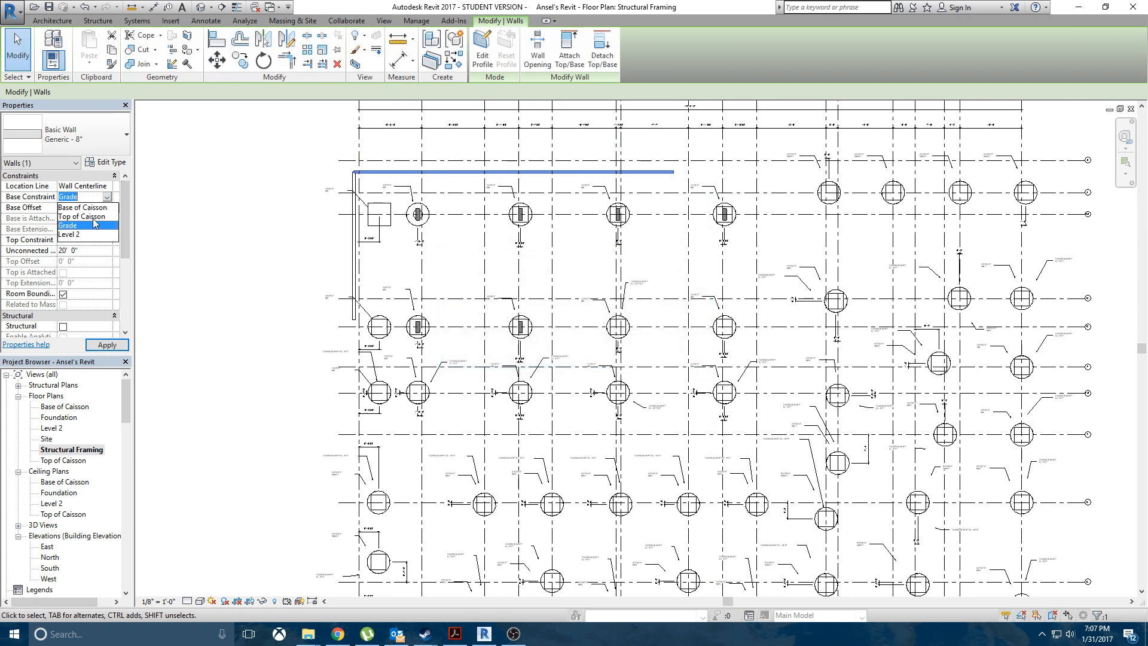
{"action": "left_click", "coordinate": [93, 217]}
{"action": "left_click", "coordinate": [108, 241]}
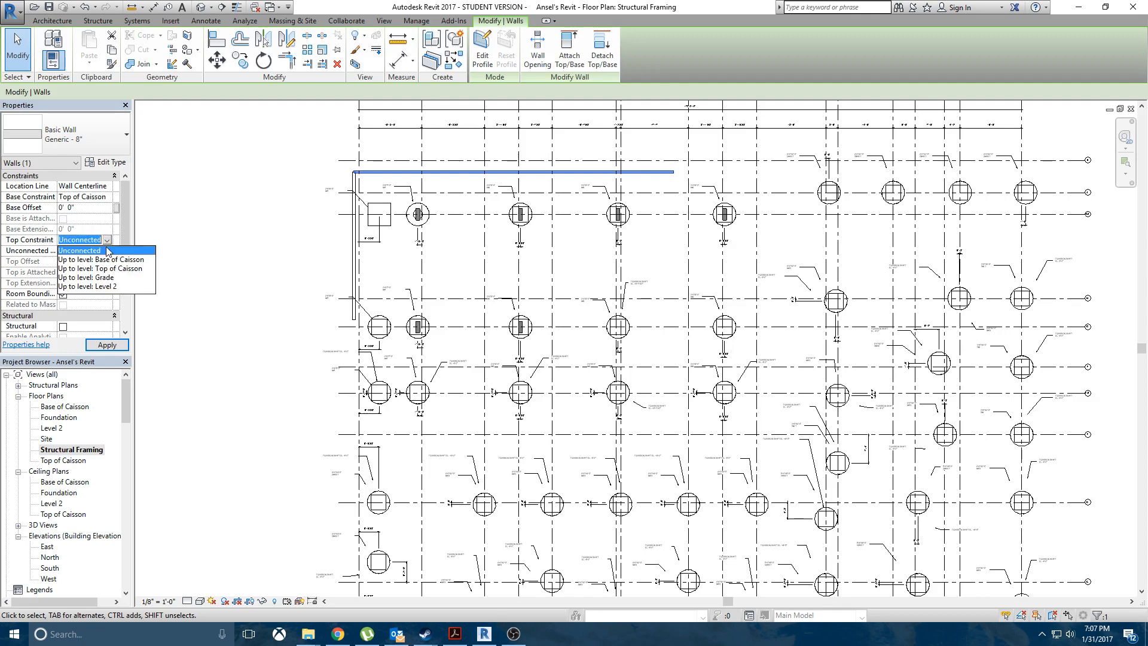
{"action": "left_click", "coordinate": [101, 285]}
{"action": "left_click", "coordinate": [294, 226]}
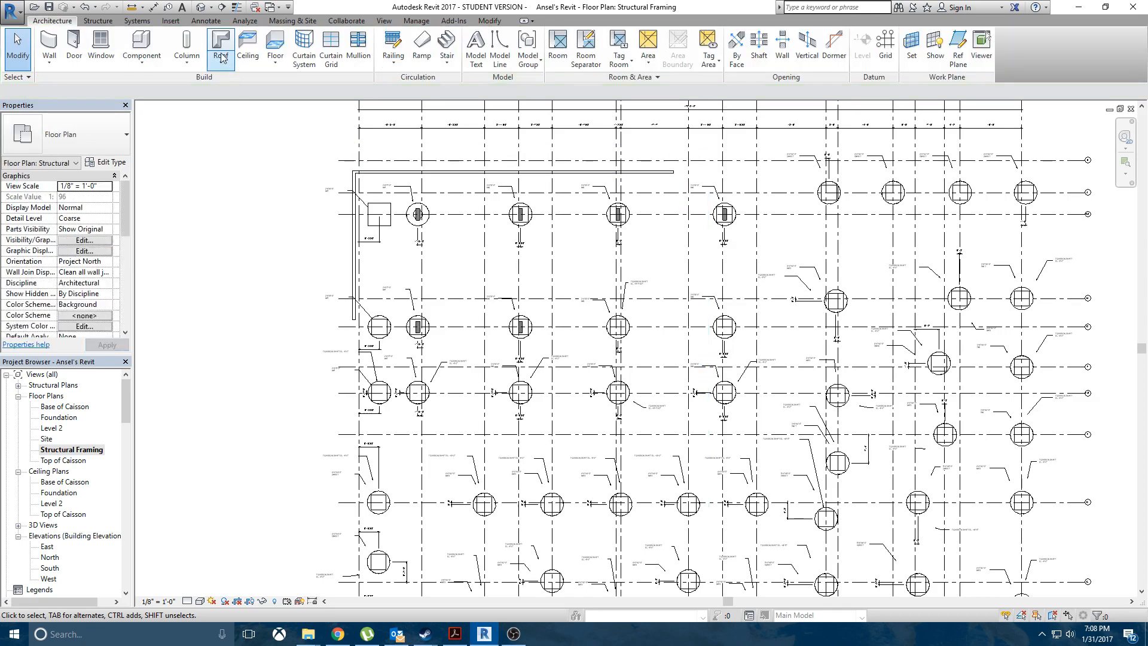
Step: Inspect the heights of the two walls relative to the caissons and columns in the 3D view
{"action": "left_click", "coordinate": [201, 7]}
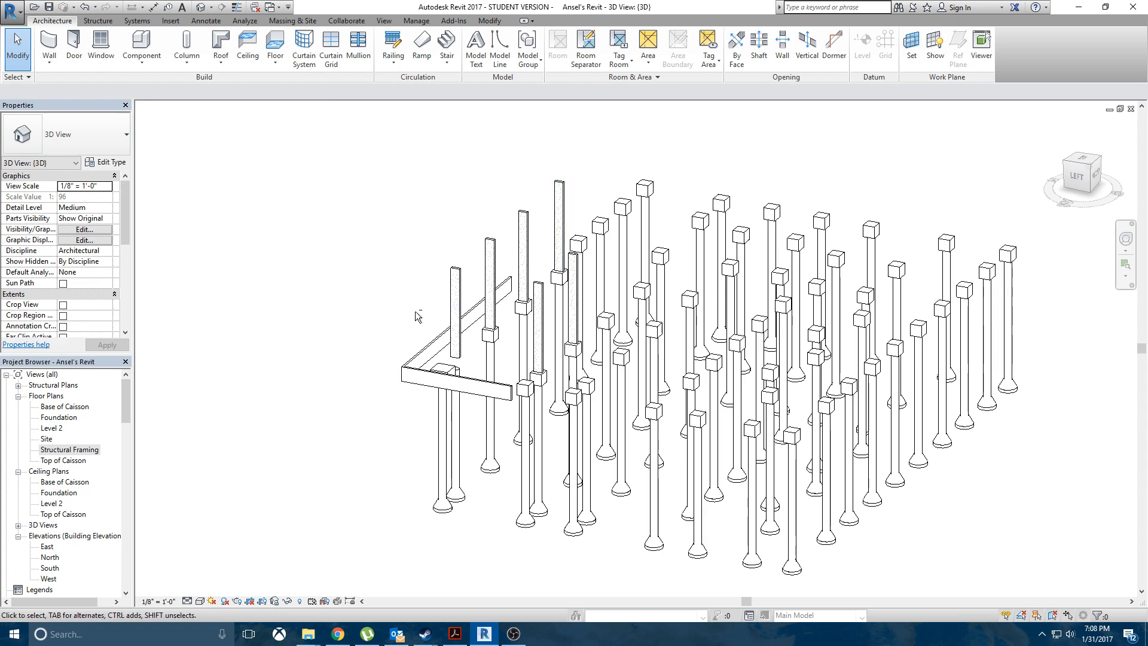
{"action": "middle_click_drag", "start_coordinate": [547, 308], "coordinate": [431, 370], "text": "shift"}
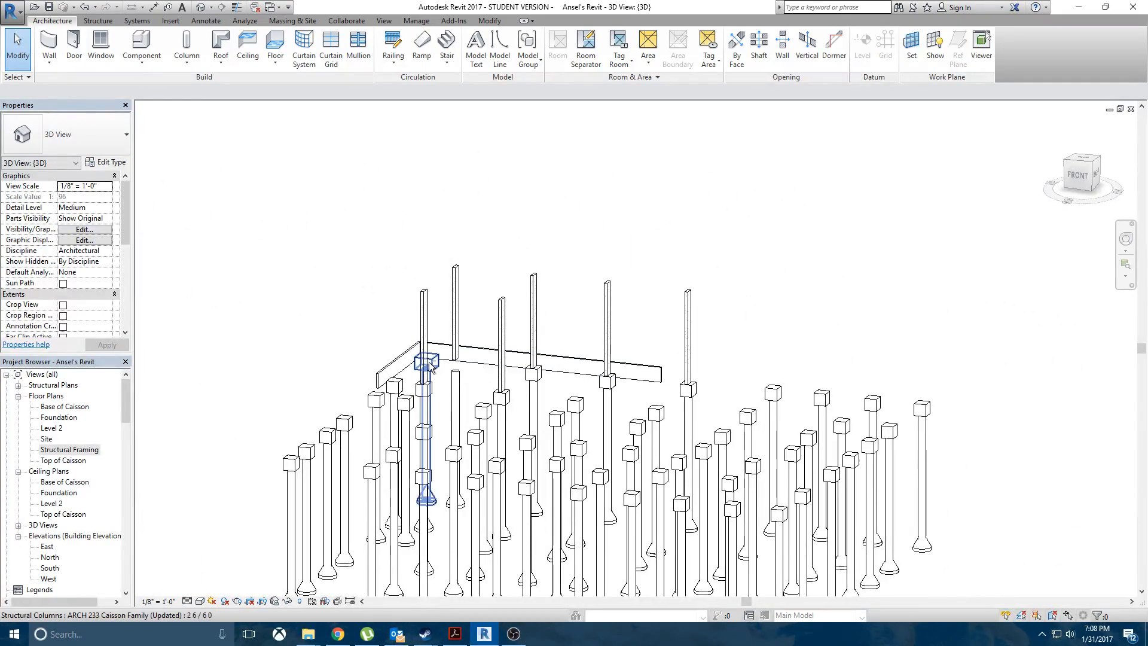
{"action": "middle_click_drag", "start_coordinate": [418, 419], "coordinate": [239, 346], "text": "shift"}
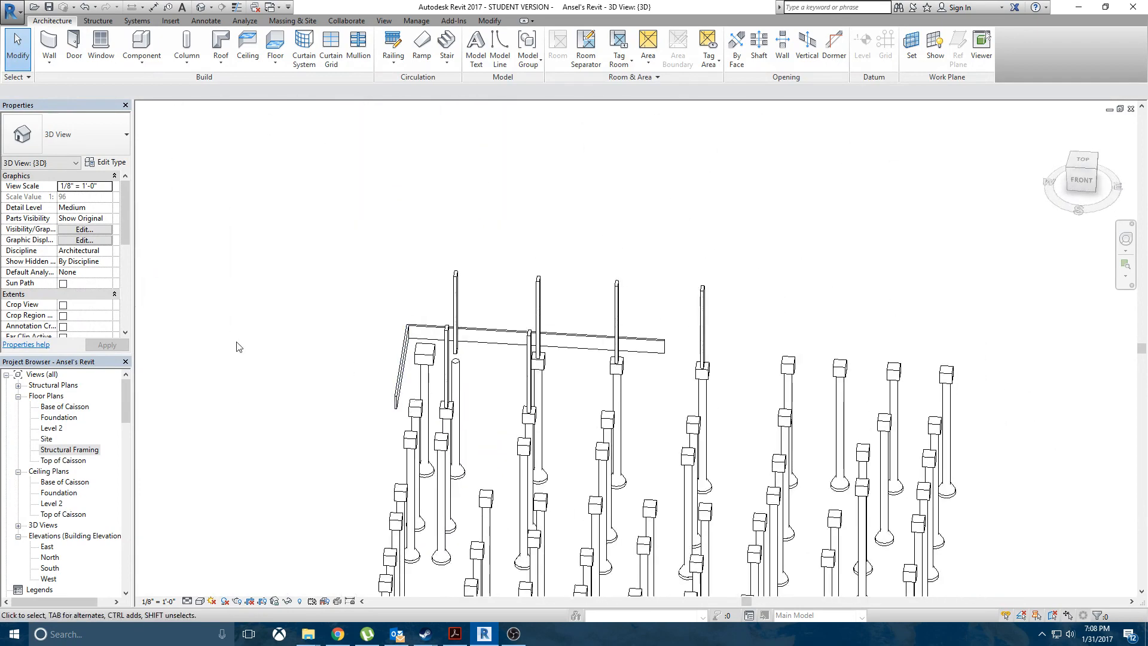
Step: Delete both upper-left walls in the Structural Framing floor plan and start the Wall tool in rectangle mode
{"action": "double_click", "coordinate": [70, 449]}
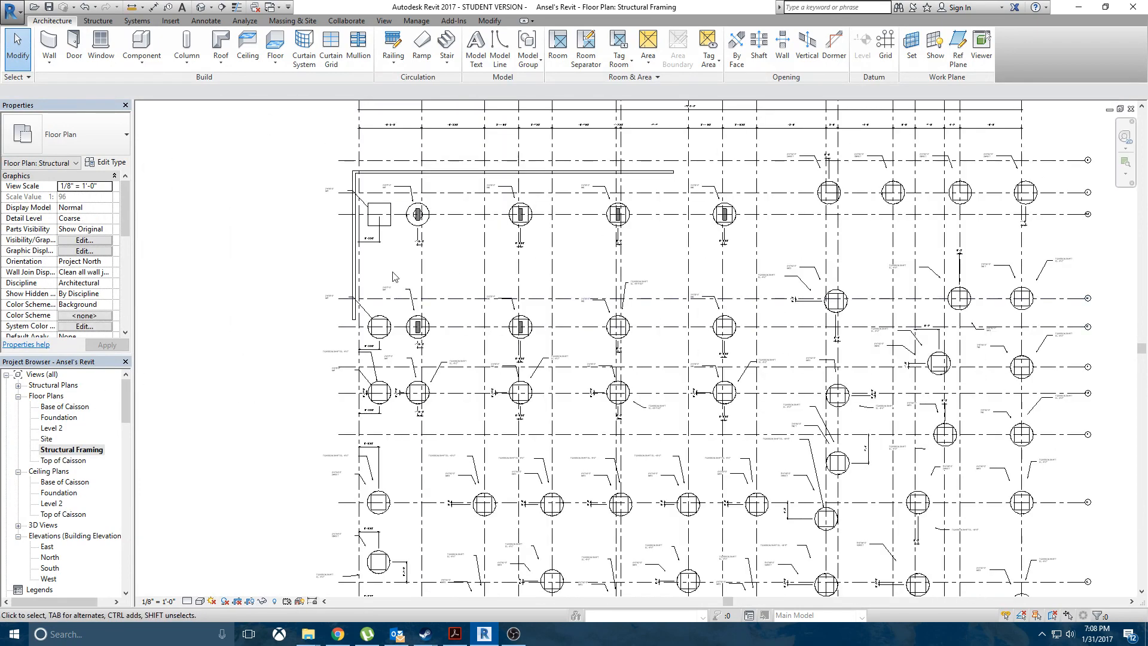
{"action": "left_click", "coordinate": [356, 245]}
{"action": "key", "text": "Delete"}
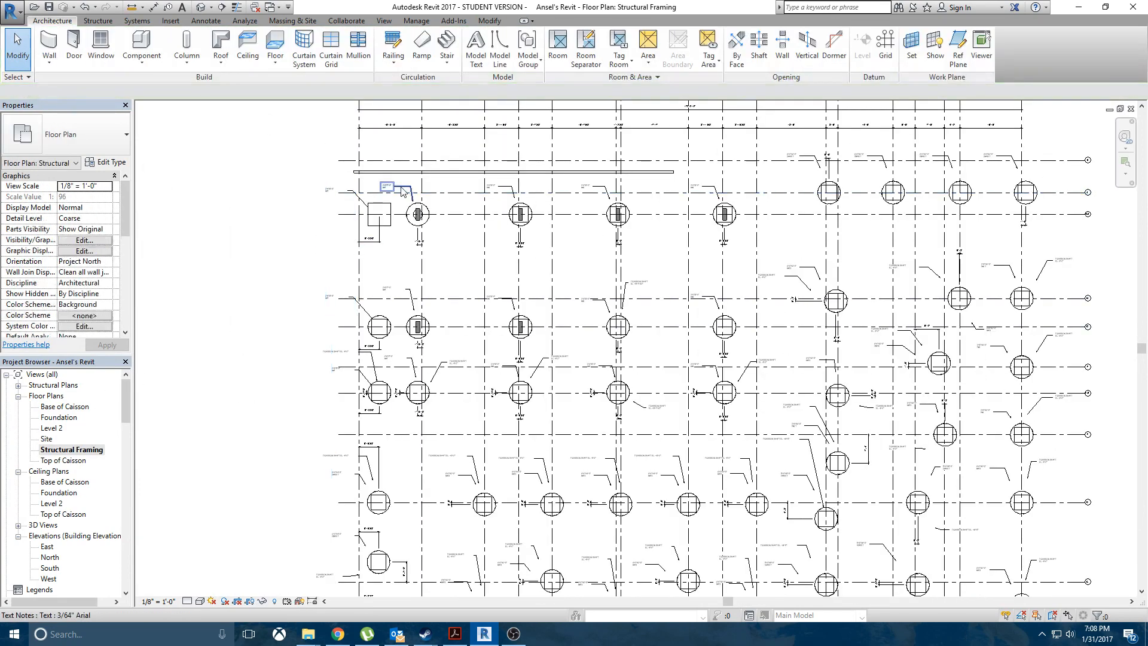
{"action": "left_click", "coordinate": [49, 45]}
{"action": "left_click", "coordinate": [491, 37]}
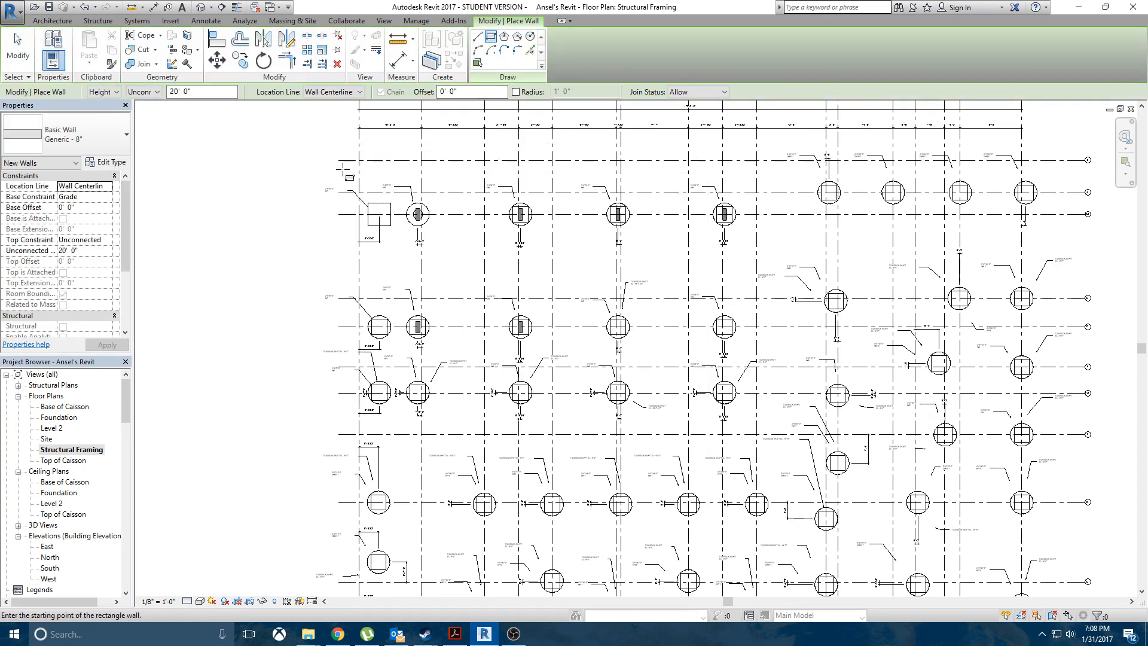
{"action": "scroll", "coordinate": [466, 179], "scroll_direction": "down", "scroll_amount": 3}
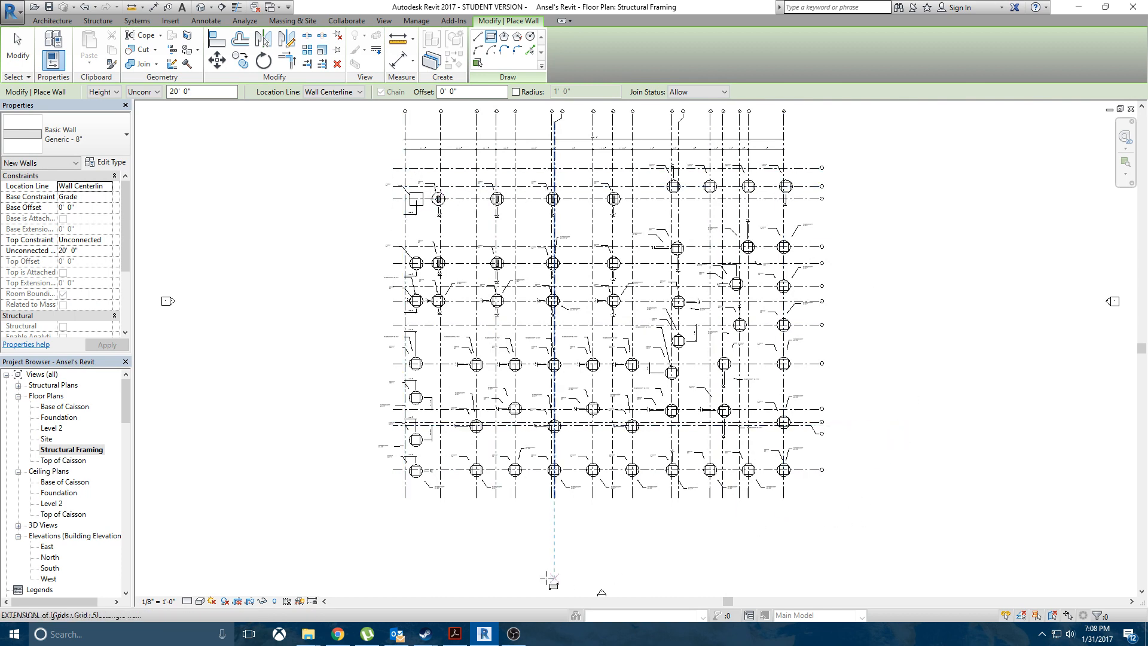
Step: Switch to Acrobat Reader, examine the perimeter wall layout on drawing S-1.01 at 50% zoom, and return to Revit
{"action": "left_click", "coordinate": [454, 634]}
{"action": "scroll", "coordinate": [841, 308], "scroll_direction": "down", "scroll_amount": 1}
{"action": "scroll", "coordinate": [840, 307], "scroll_direction": "up", "scroll_amount": 6}
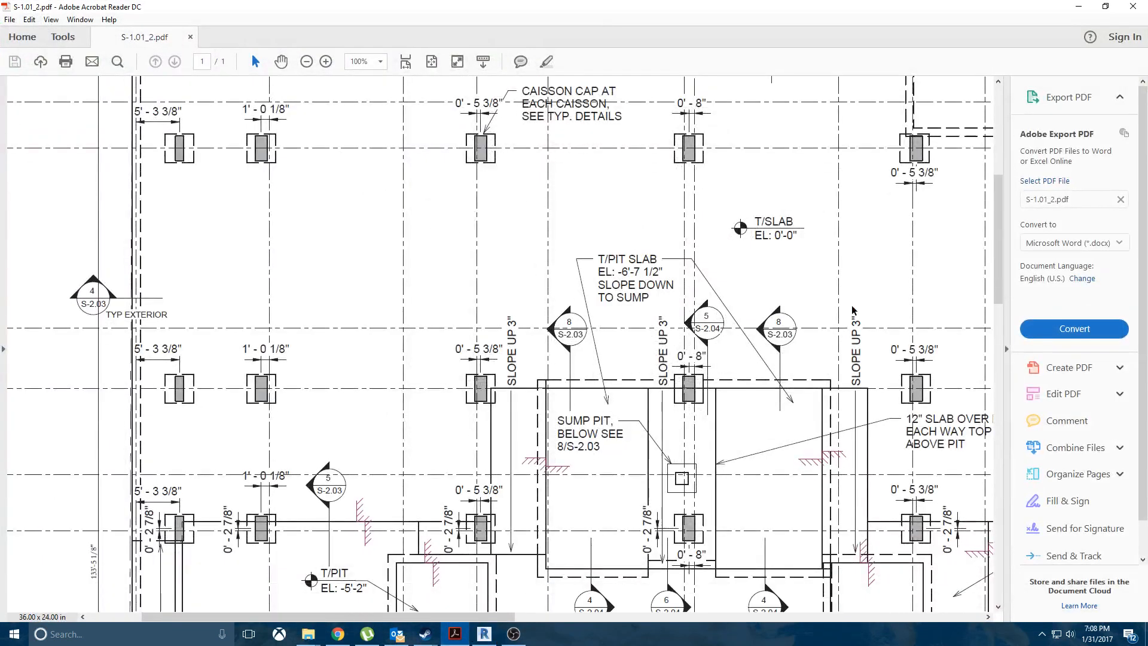
{"action": "left_click", "coordinate": [381, 61]}
{"action": "left_click", "coordinate": [388, 89]}
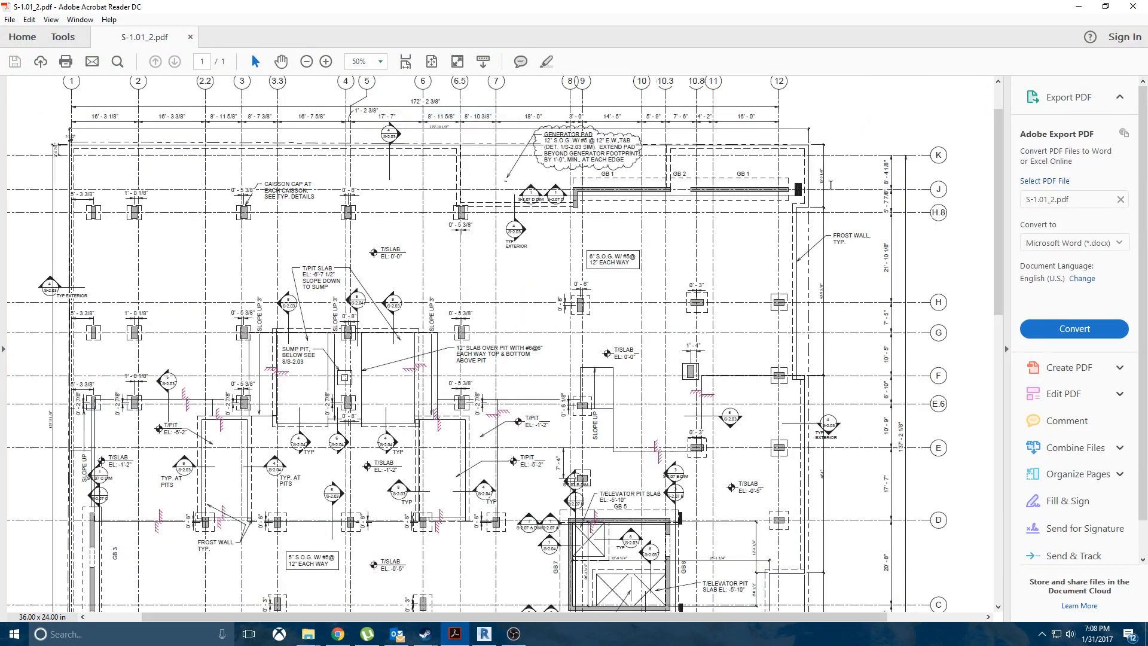
{"action": "scroll", "coordinate": [795, 352], "scroll_direction": "down", "scroll_amount": 4}
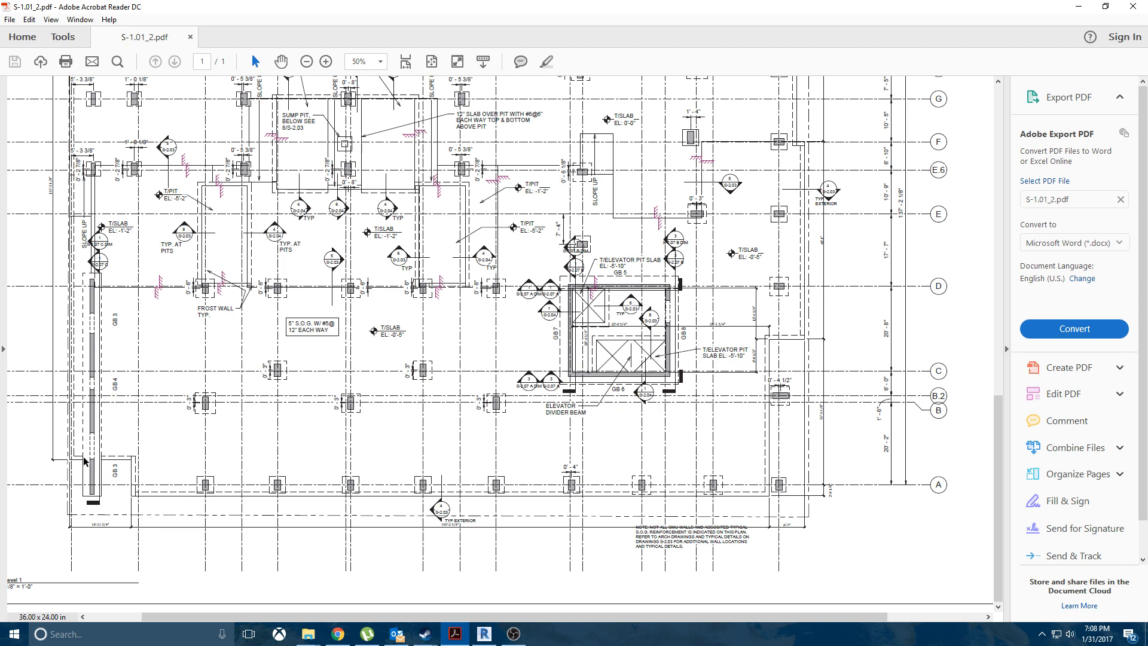
{"action": "left_click", "coordinate": [1079, 6]}
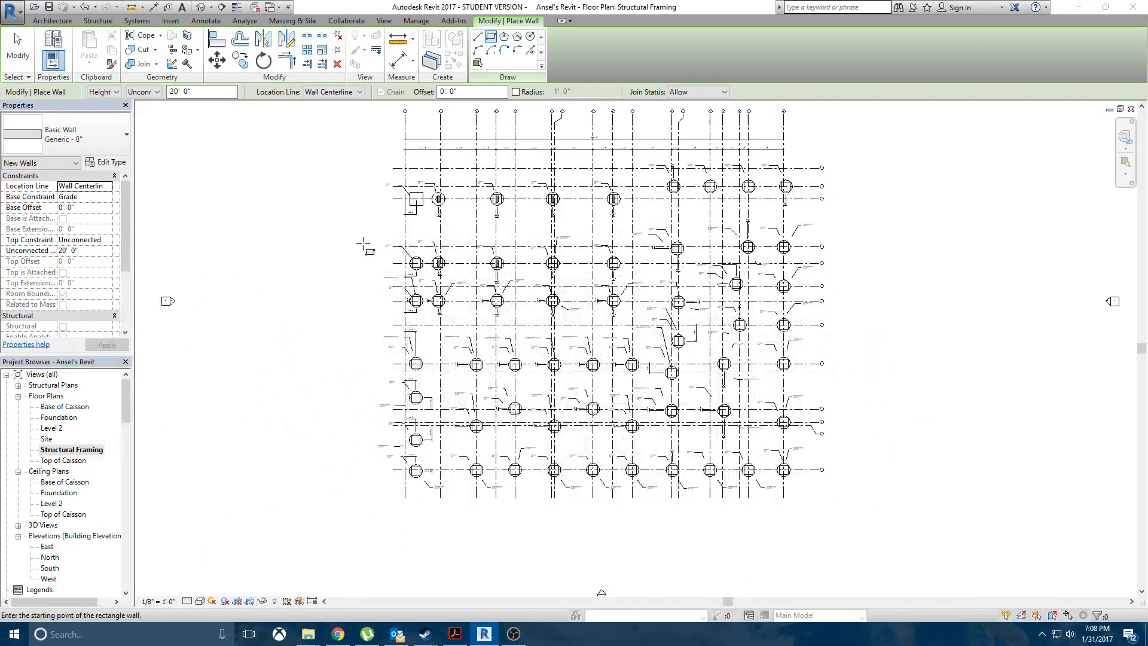
Step: Set the new wall's base constraint to Top of Caisson and its top constraint to Up to level: Grade
{"action": "middle_click_drag", "start_coordinate": [363, 290], "coordinate": [362, 291]}
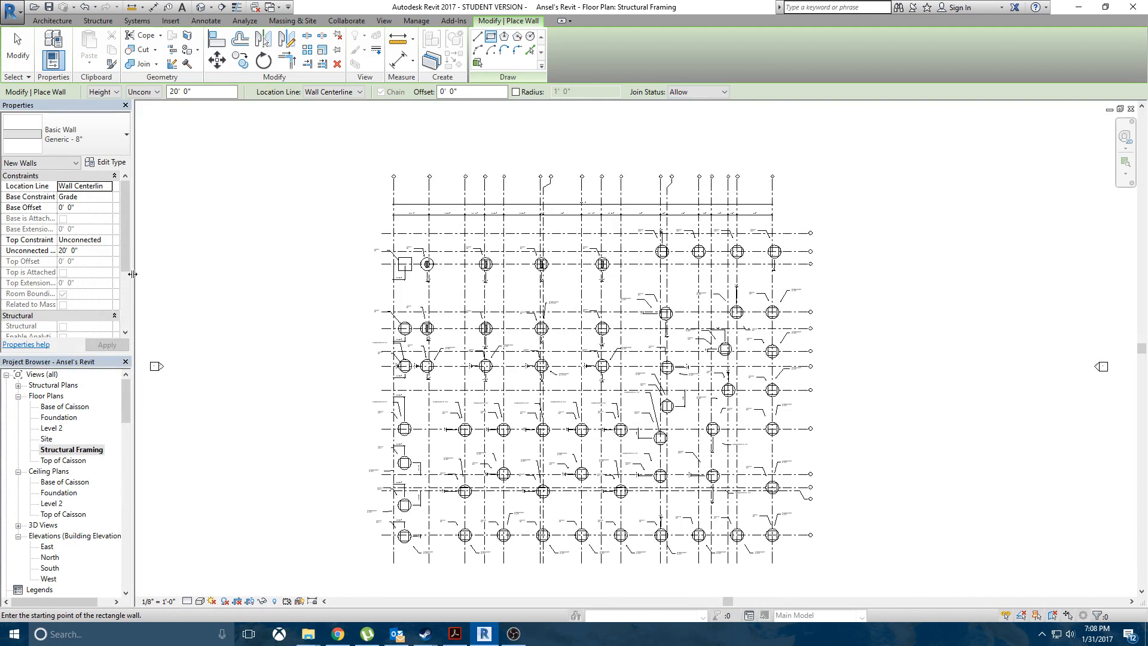
{"action": "left_click", "coordinate": [109, 199]}
{"action": "left_click", "coordinate": [109, 199]}
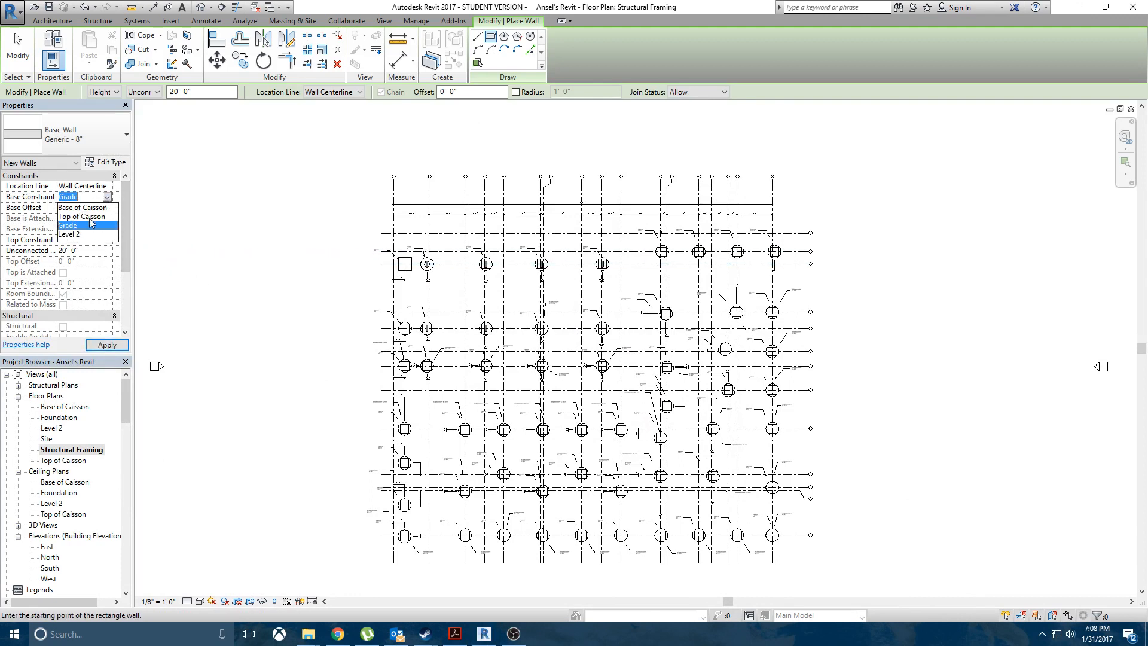
{"action": "left_click", "coordinate": [89, 218]}
{"action": "left_click", "coordinate": [108, 243]}
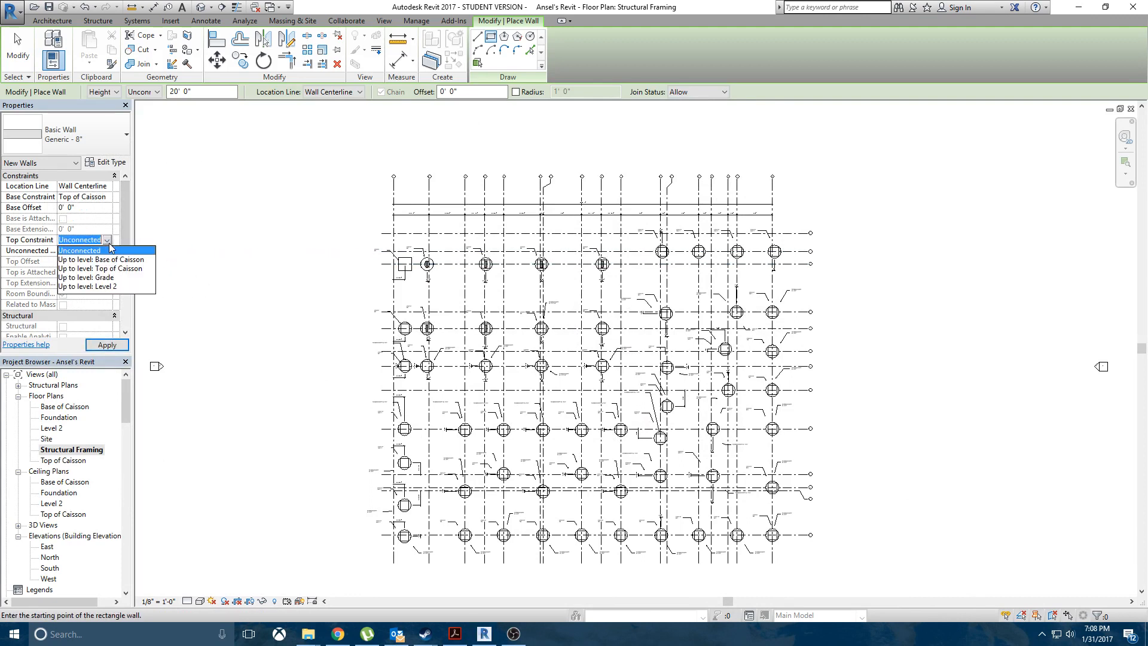
{"action": "left_click", "coordinate": [99, 278]}
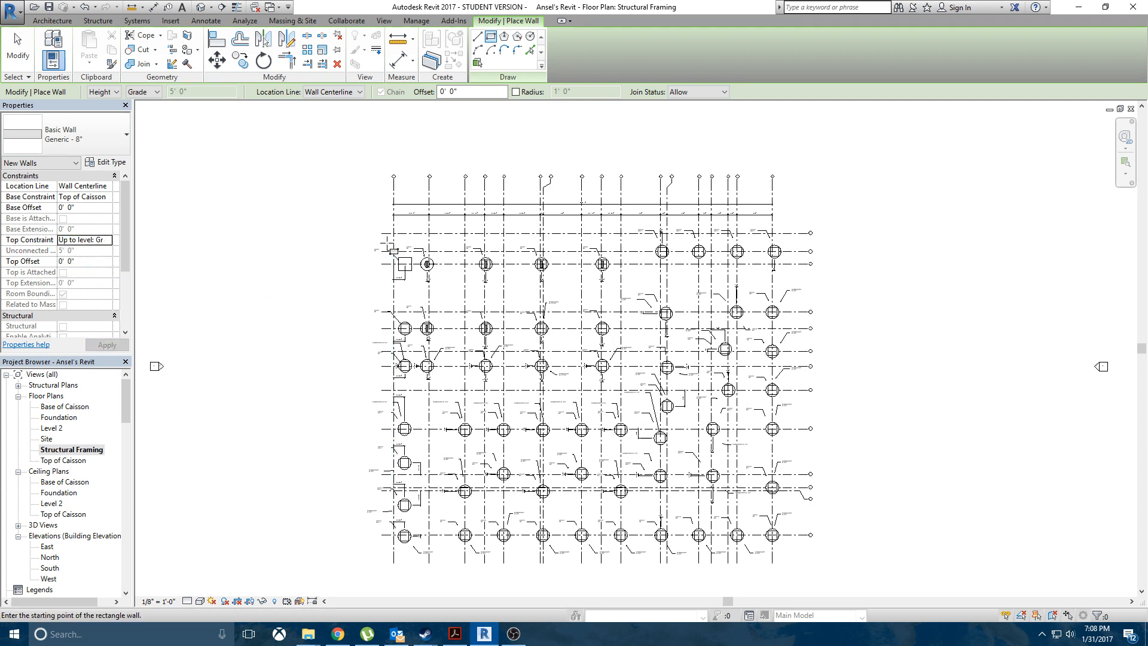
Step: Draw a rectangular Generic - 8" wall about 181' by 137' around the whole caisson grid
{"action": "left_click", "coordinate": [387, 244]}
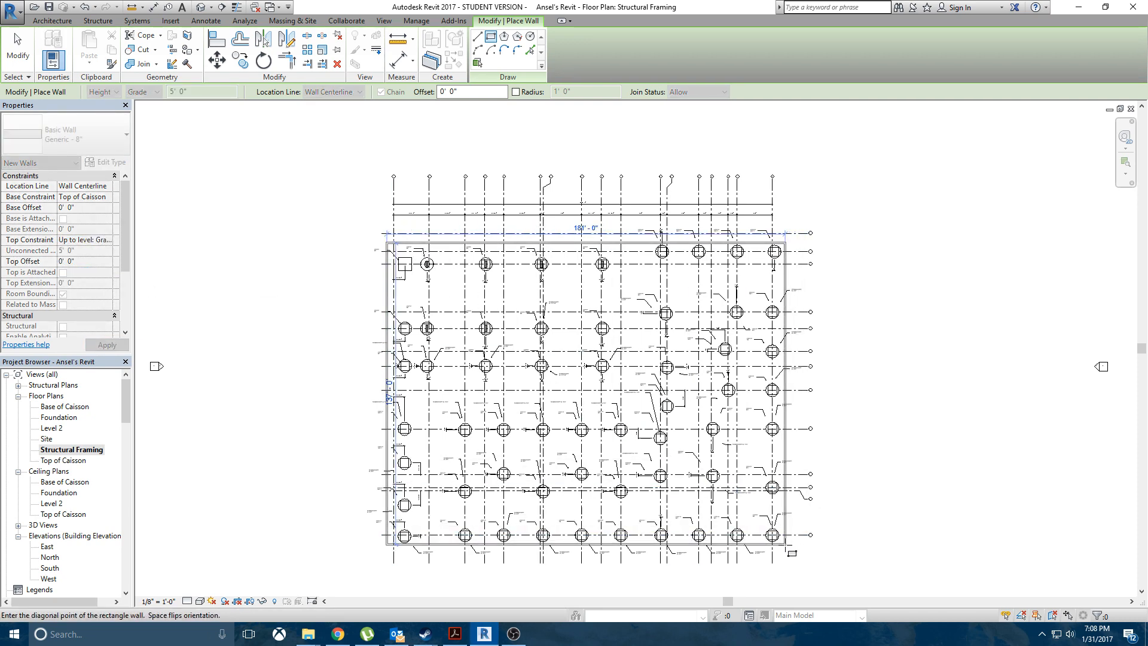
{"action": "key", "text": "Escape"}
{"action": "key", "text": "Escape"}
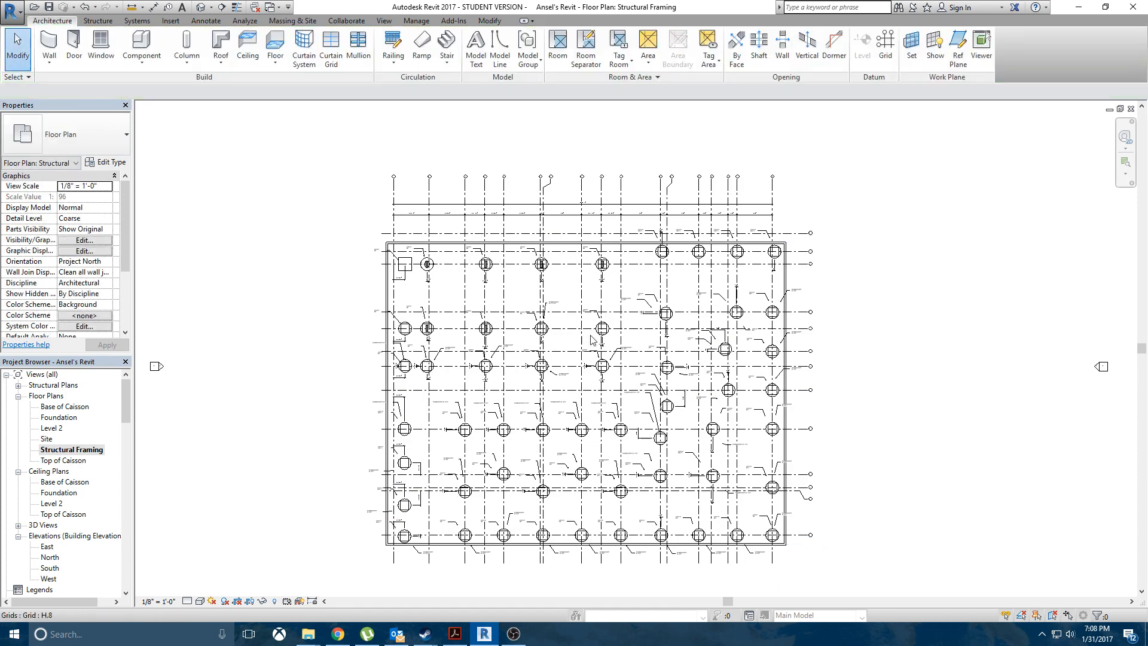
Step: Start a Generic - 12" floor on the Grade level with a rectangular boundary sketch near the walls' upper-left corner
{"action": "scroll", "coordinate": [520, 338], "scroll_direction": "up", "scroll_amount": 4}
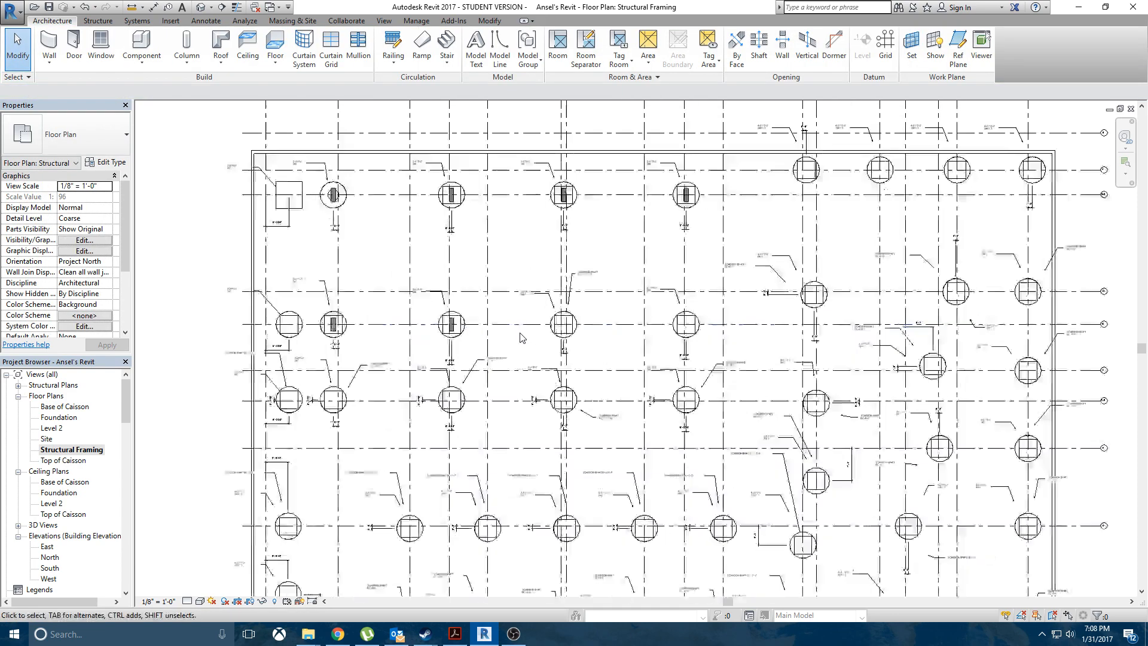
{"action": "scroll", "coordinate": [520, 338], "scroll_direction": "down", "scroll_amount": 5}
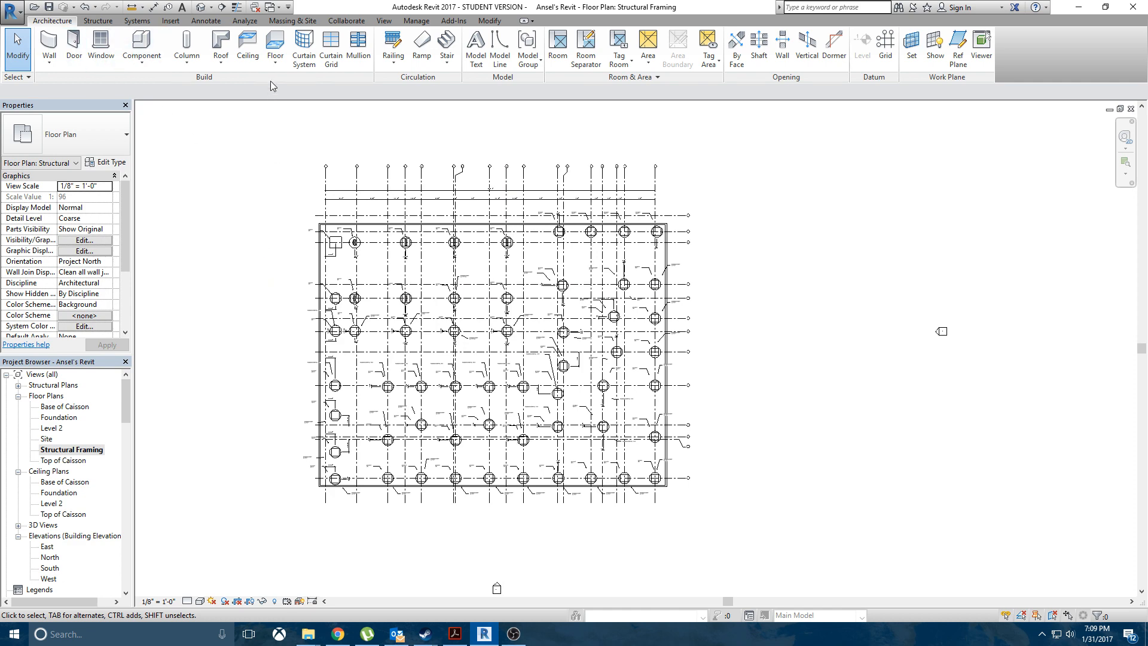
{"action": "left_click", "coordinate": [277, 49]}
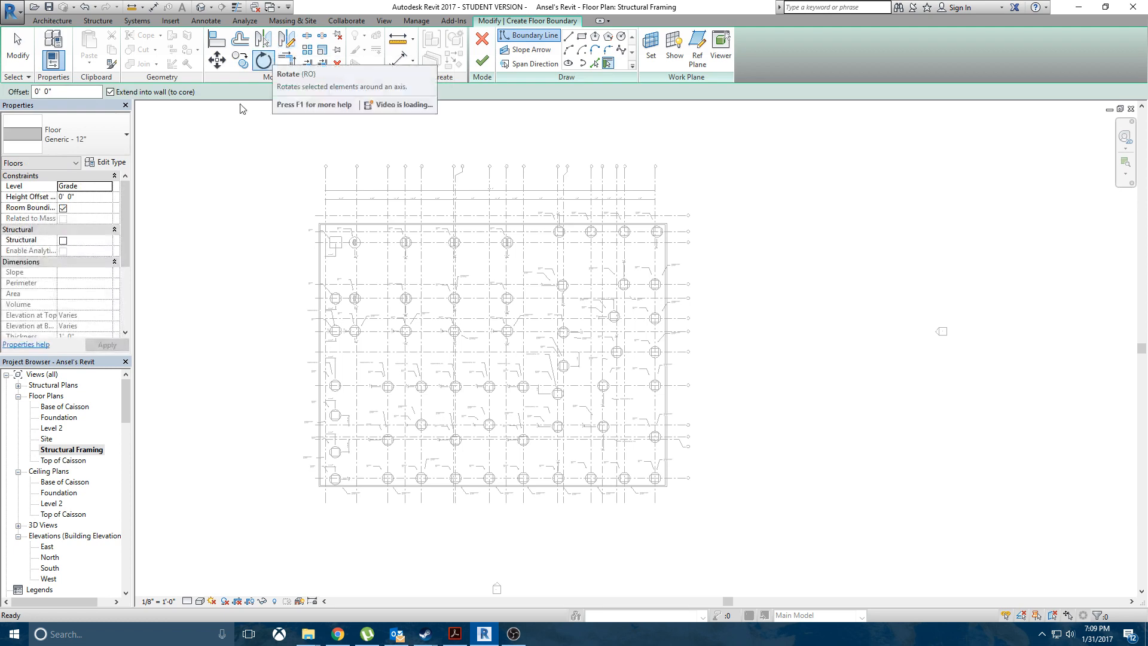
{"action": "left_click", "coordinate": [581, 36]}
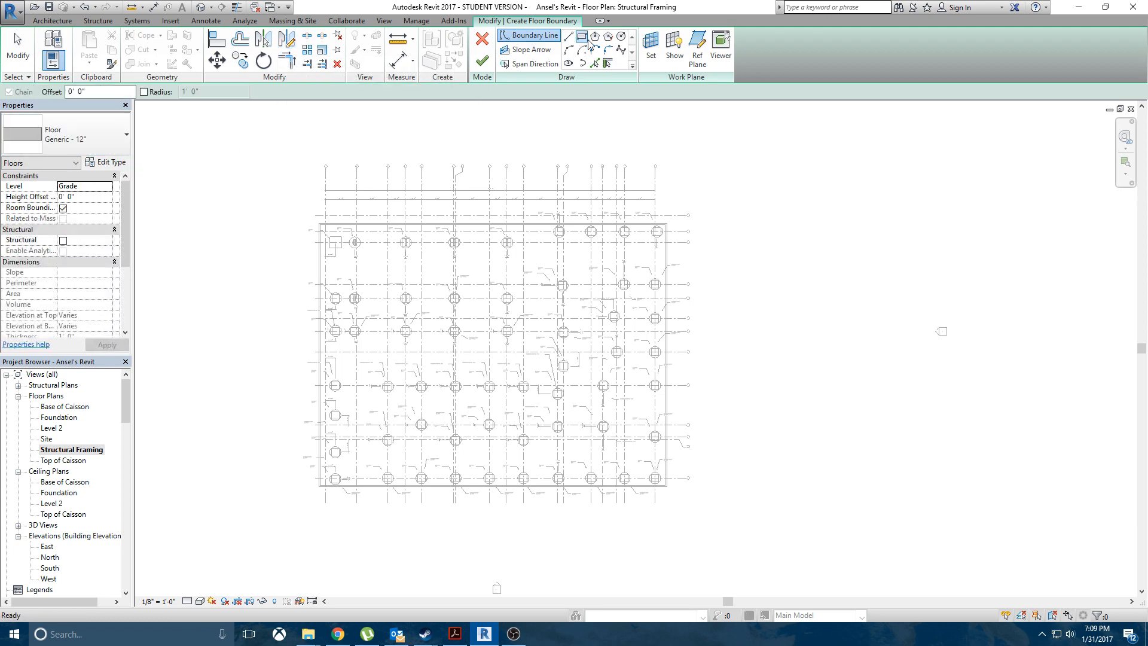
{"action": "scroll", "coordinate": [345, 243], "scroll_direction": "up", "scroll_amount": 6}
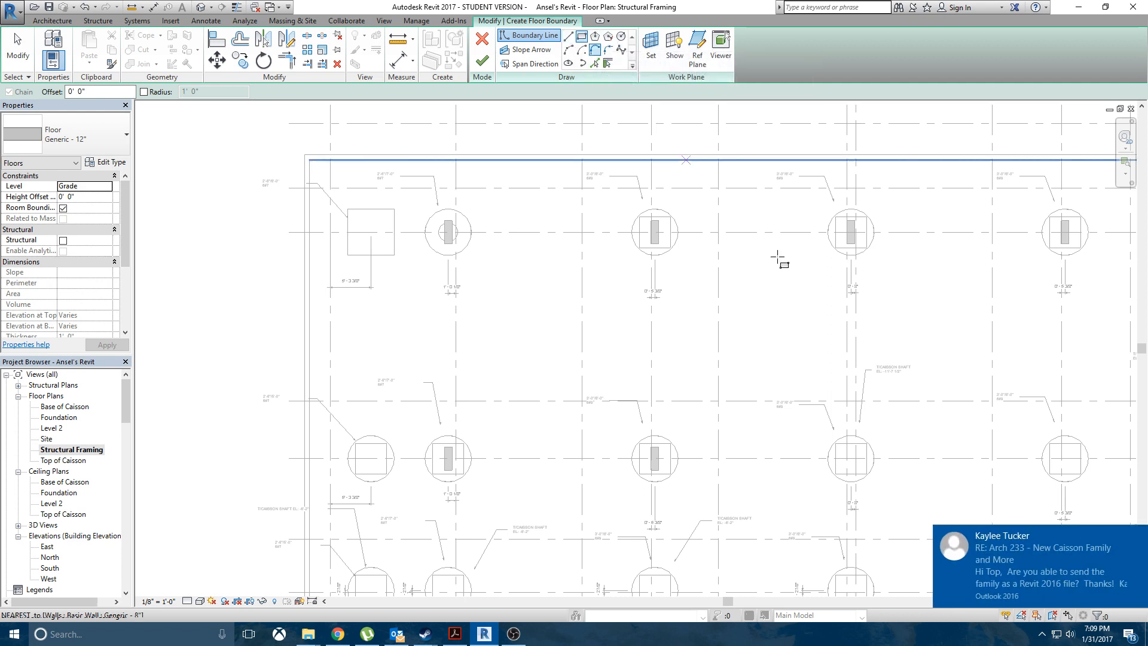
{"action": "left_click", "coordinate": [1137, 536]}
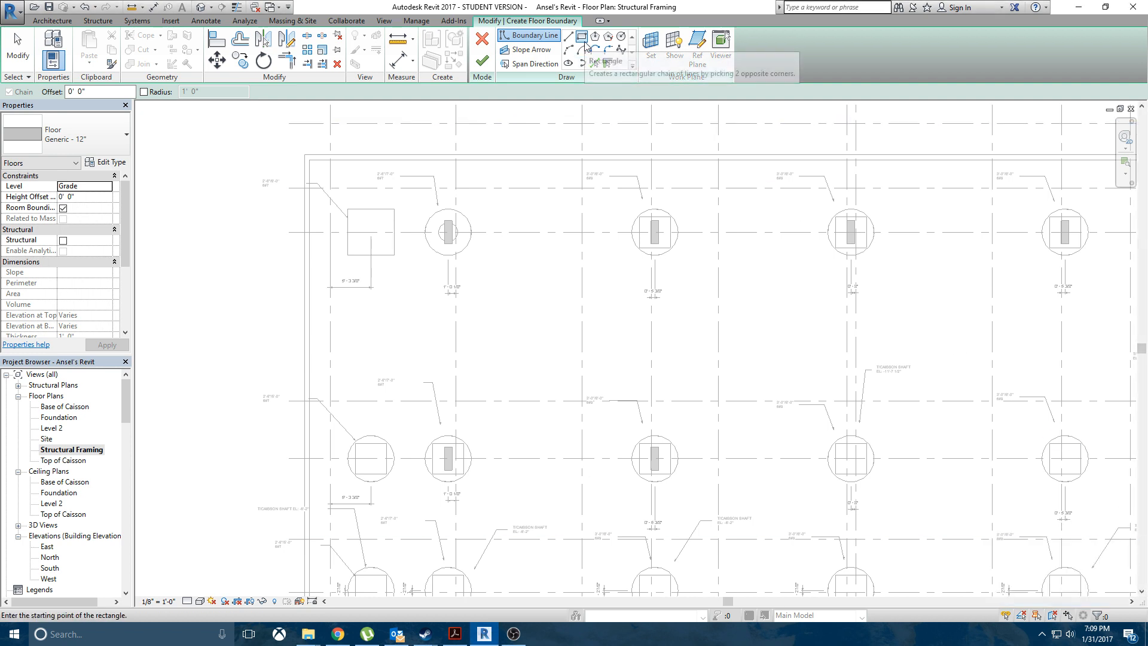
Step: Sketch an irregular trial floor boundary of chained lines from the walls' upper-left inner corner, and delete it
{"action": "left_click", "coordinate": [307, 159]}
{"action": "left_click", "coordinate": [422, 159]}
{"action": "left_click", "coordinate": [422, 233]}
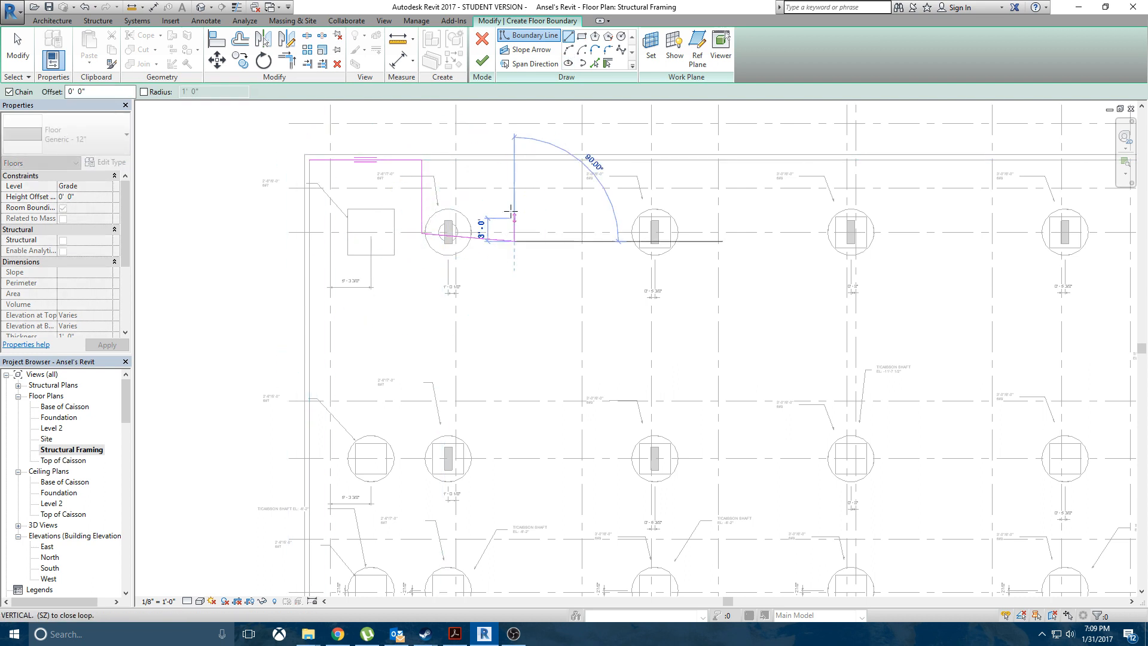
{"action": "left_click", "coordinate": [514, 241]}
{"action": "left_click", "coordinate": [514, 209]}
{"action": "left_click", "coordinate": [534, 199]}
{"action": "left_click", "coordinate": [550, 258]}
{"action": "left_click", "coordinate": [632, 236]}
{"action": "left_click", "coordinate": [667, 196]}
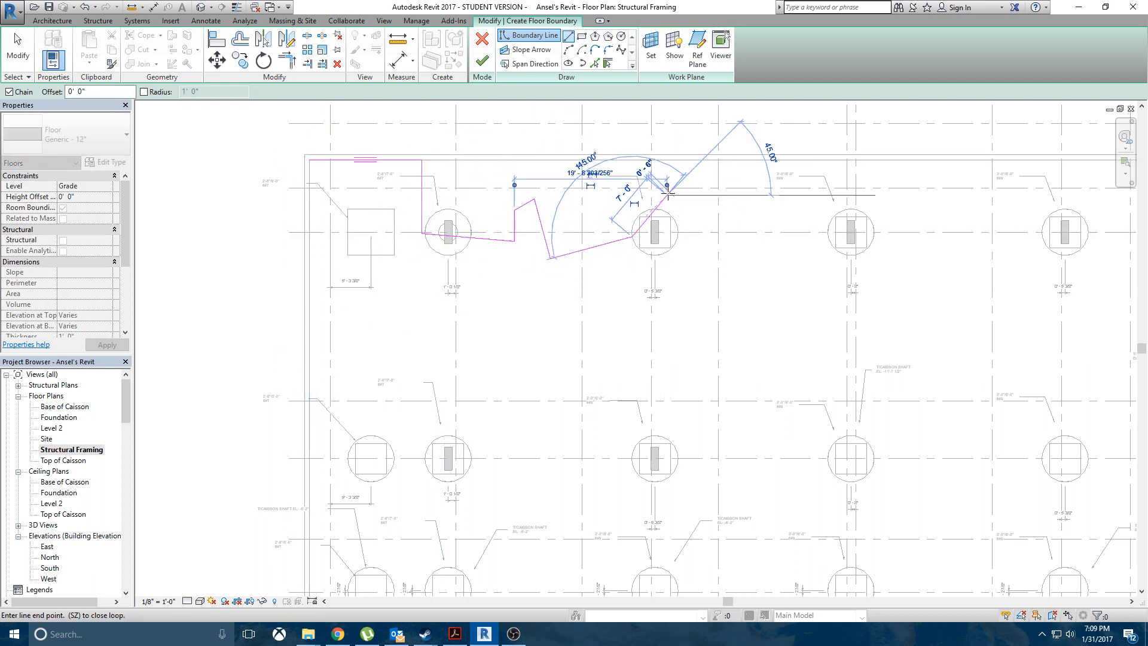
{"action": "left_click", "coordinate": [746, 261]}
{"action": "left_click", "coordinate": [774, 365]}
{"action": "left_click", "coordinate": [619, 319]}
{"action": "left_click", "coordinate": [601, 429]}
{"action": "left_click", "coordinate": [553, 443]}
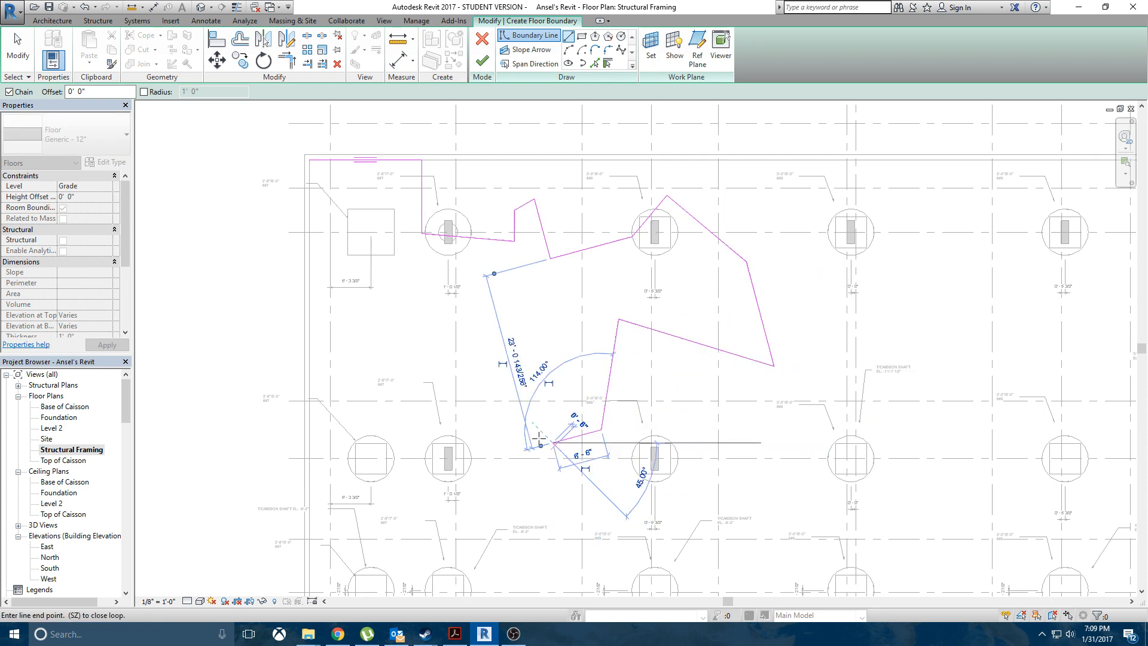
{"action": "left_click", "coordinate": [497, 378]}
{"action": "left_click", "coordinate": [398, 405]}
{"action": "left_click", "coordinate": [28, 53]}
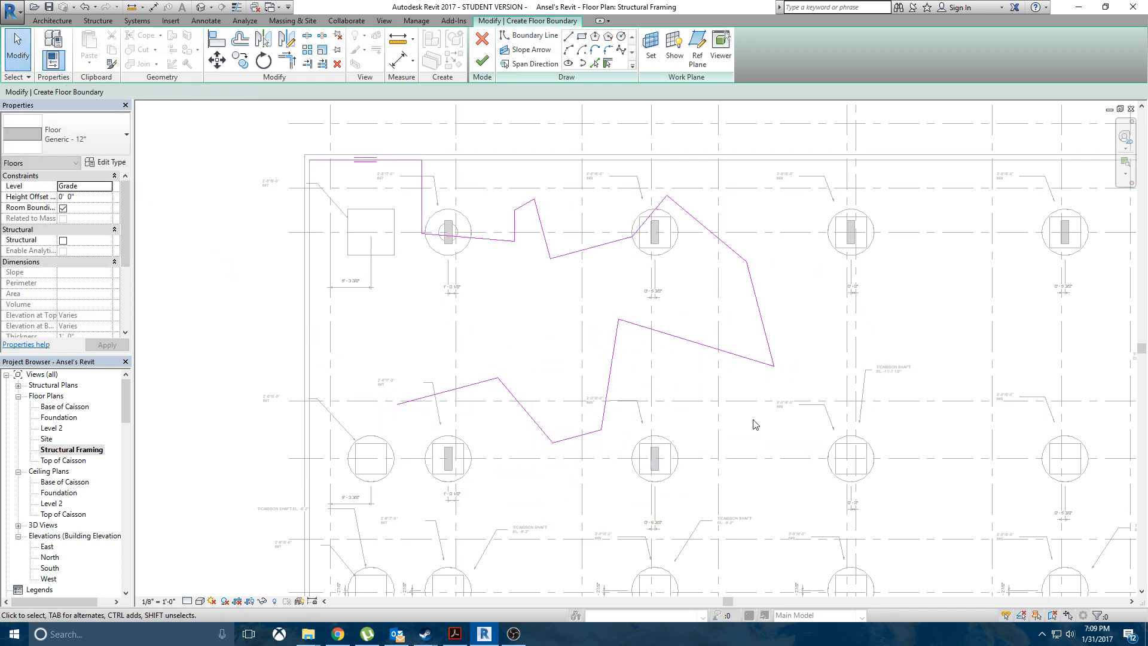
{"action": "key", "text": "Delete"}
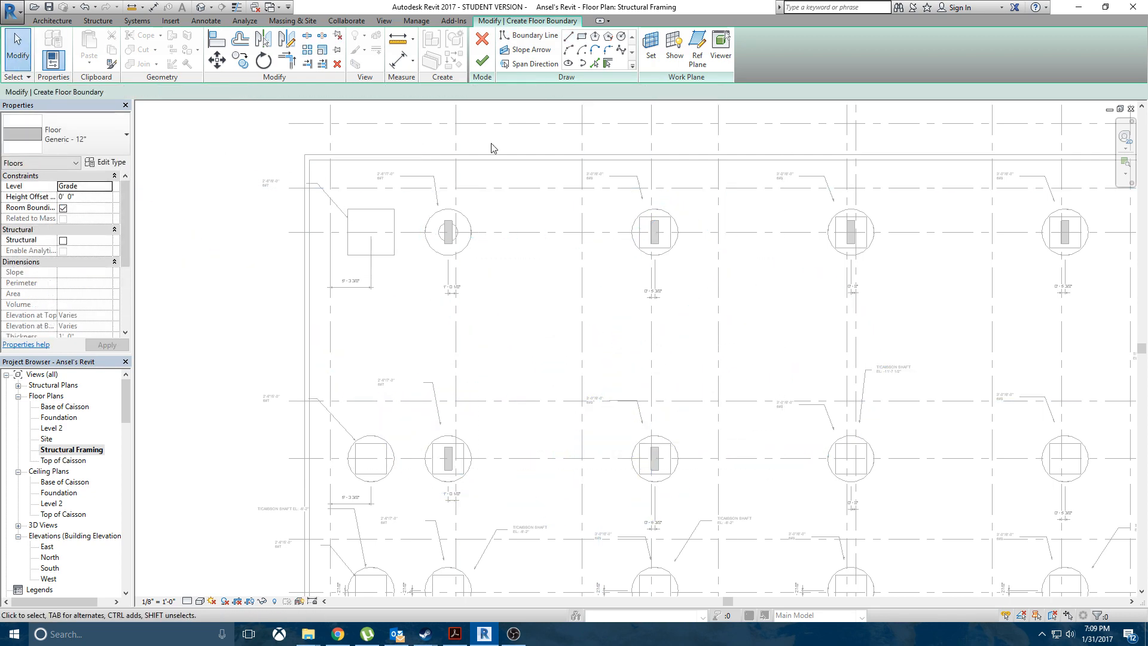
Step: Sketch a rectangular floor boundary along the perimeter walls' inner faces, finish the floor, and decline attaching the walls to its bottom
{"action": "left_click", "coordinate": [582, 37]}
{"action": "left_click", "coordinate": [307, 156]}
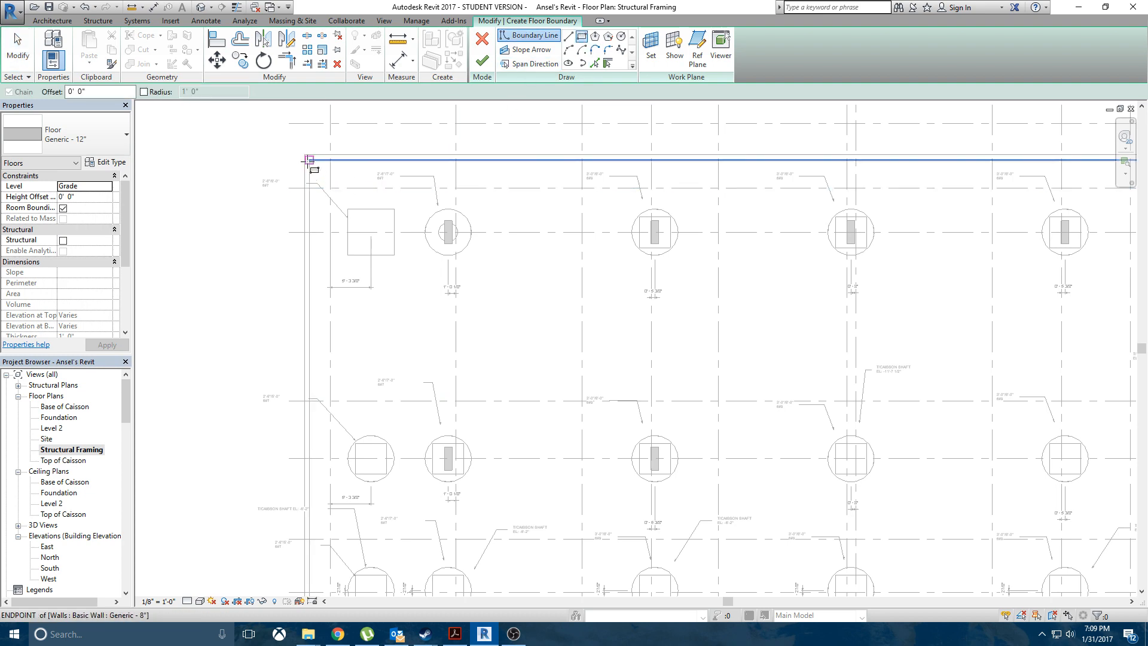
{"action": "scroll", "coordinate": [317, 161], "scroll_direction": "down", "scroll_amount": 4}
{"action": "scroll", "coordinate": [802, 530], "scroll_direction": "up", "scroll_amount": 4}
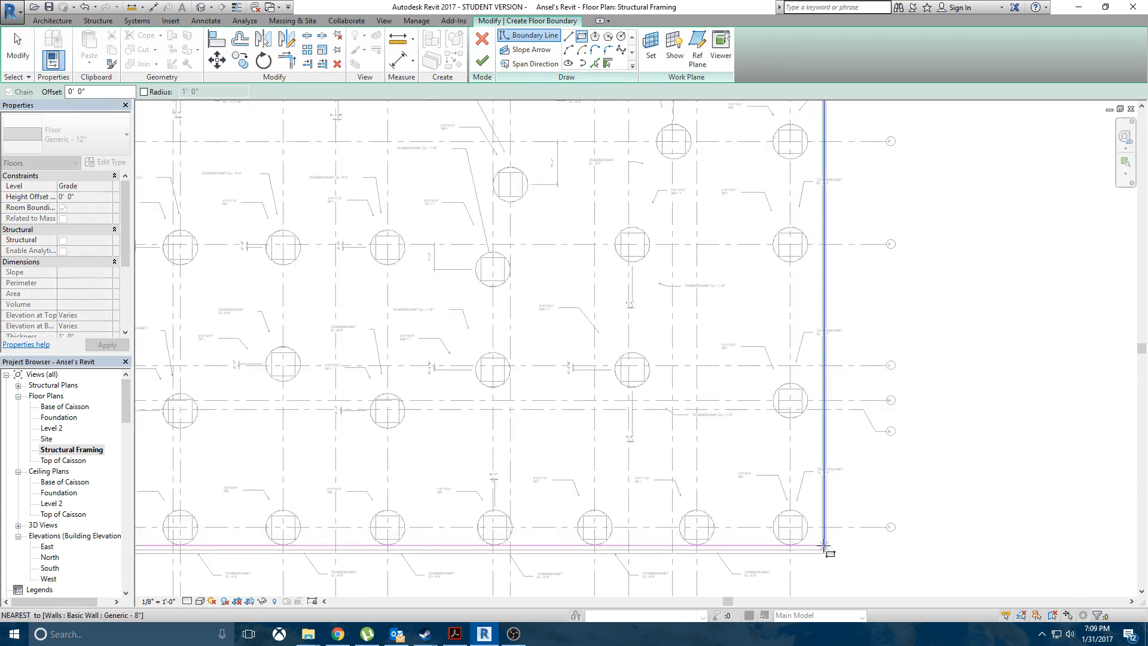
{"action": "left_click", "coordinate": [833, 549]}
{"action": "left_click", "coordinate": [481, 61]}
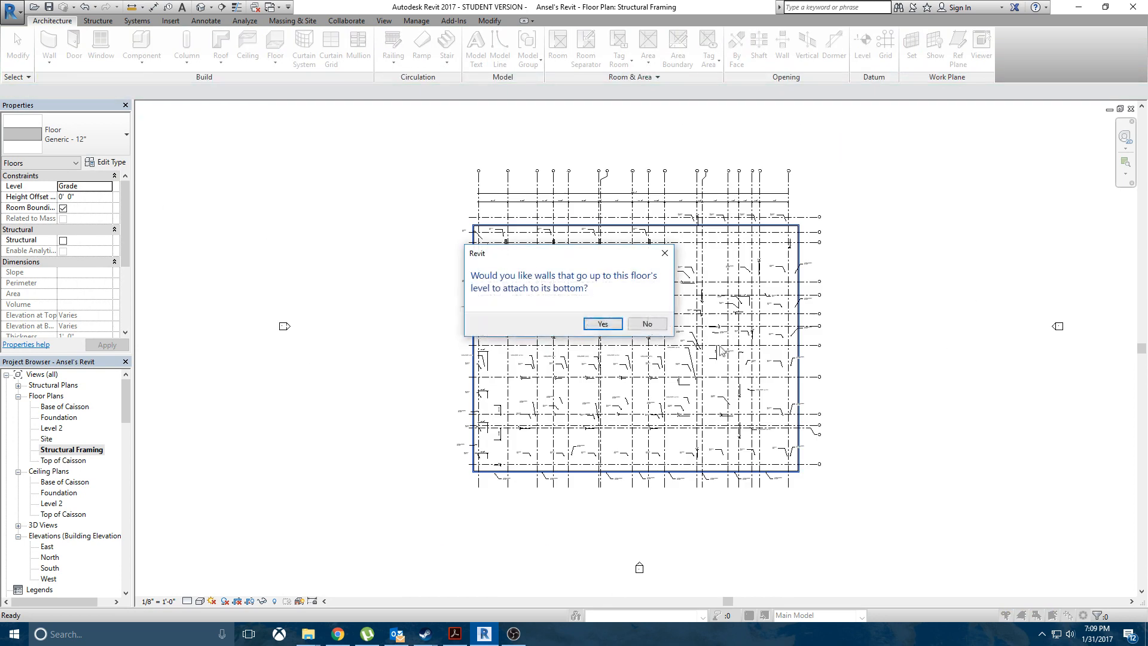
{"action": "left_click", "coordinate": [645, 323]}
{"action": "scroll", "coordinate": [645, 350], "scroll_direction": "up", "scroll_amount": 4}
{"action": "key", "text": "Escape"}
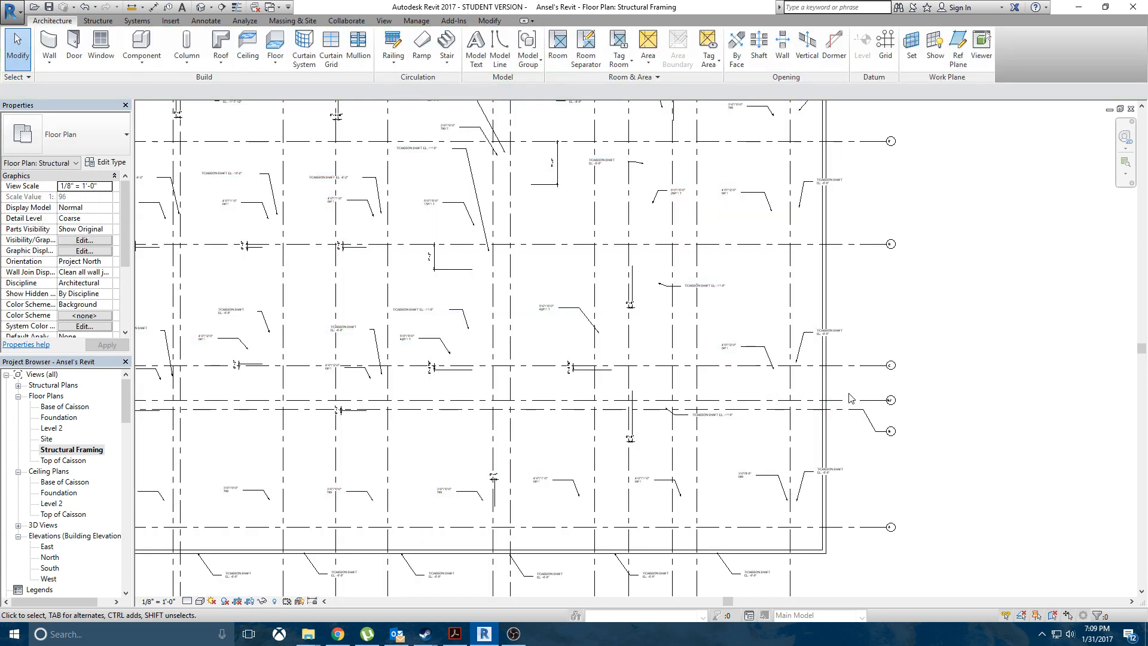
Step: Select the new floor, inspect it in the default 3D view, and return to the Structural Framing floor plan
{"action": "scroll", "coordinate": [786, 362], "scroll_direction": "down", "scroll_amount": 5}
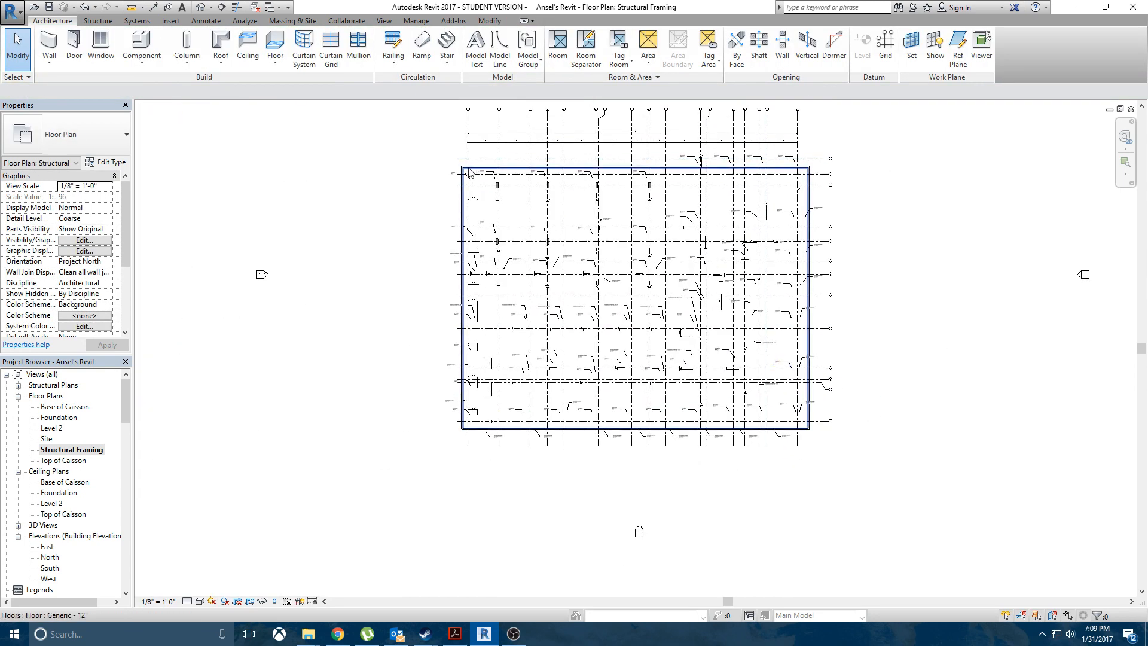
{"action": "scroll", "coordinate": [465, 170], "scroll_direction": "up", "scroll_amount": 1}
{"action": "left_click", "coordinate": [469, 173]}
{"action": "left_click", "coordinate": [201, 7]}
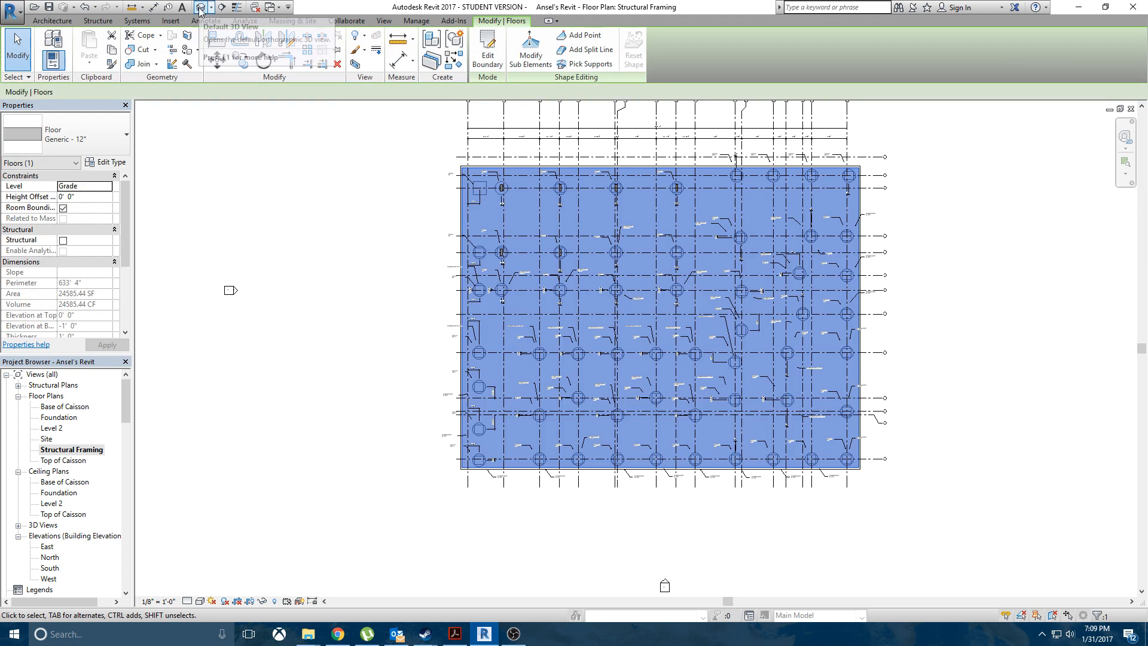
{"action": "scroll", "coordinate": [526, 269], "scroll_direction": "down", "scroll_amount": 3}
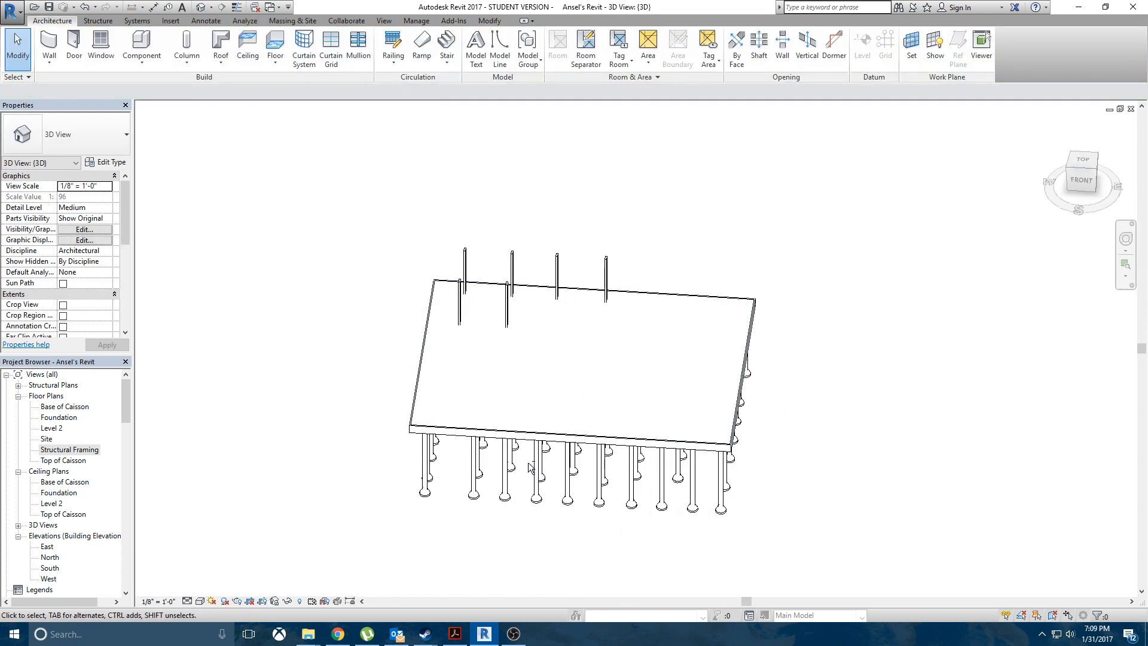
{"action": "middle_click_drag", "start_coordinate": [530, 468], "coordinate": [191, 478], "text": "shift"}
{"action": "double_click", "coordinate": [90, 450]}
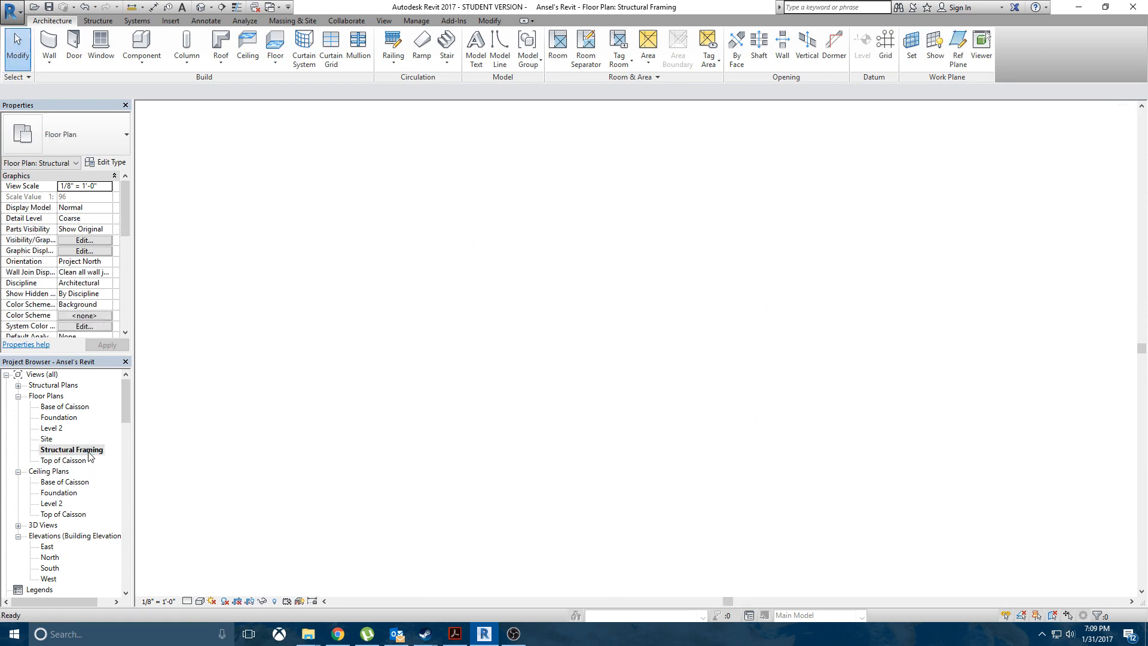
Step: Set the Structural Framing plan's underlay base level to Top of Caisson
{"action": "scroll", "coordinate": [478, 223], "scroll_direction": "down", "scroll_amount": 1}
{"action": "scroll", "coordinate": [478, 222], "scroll_direction": "up", "scroll_amount": 3}
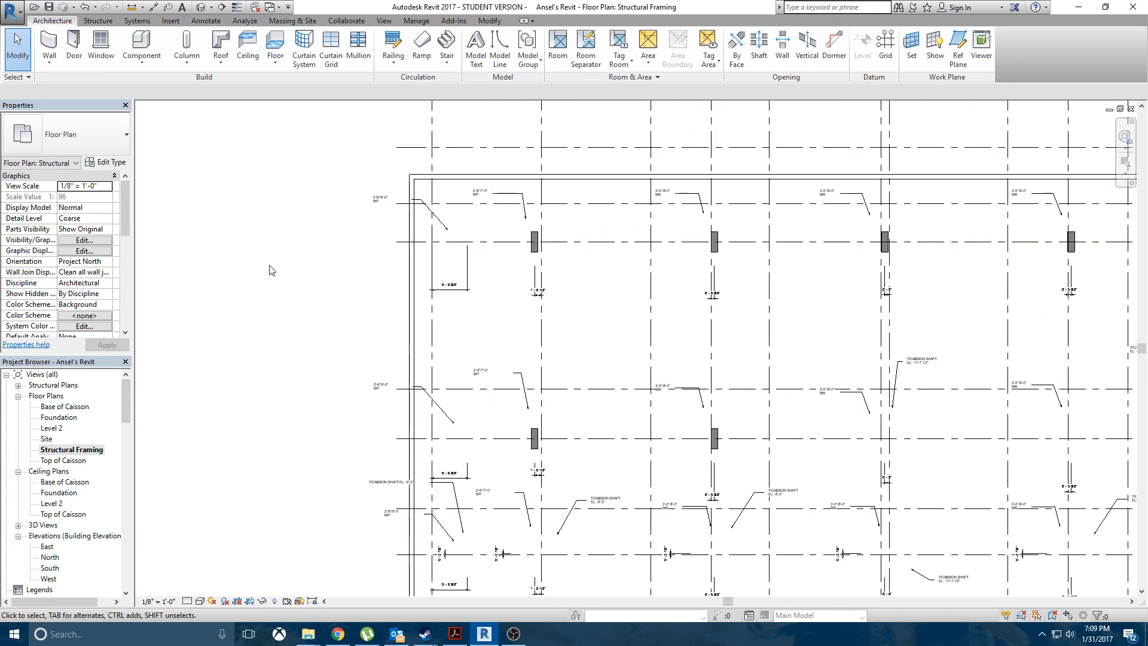
{"action": "scroll", "coordinate": [270, 266], "scroll_direction": "down", "scroll_amount": 3}
{"action": "middle_click_drag", "start_coordinate": [186, 395], "coordinate": [211, 339]}
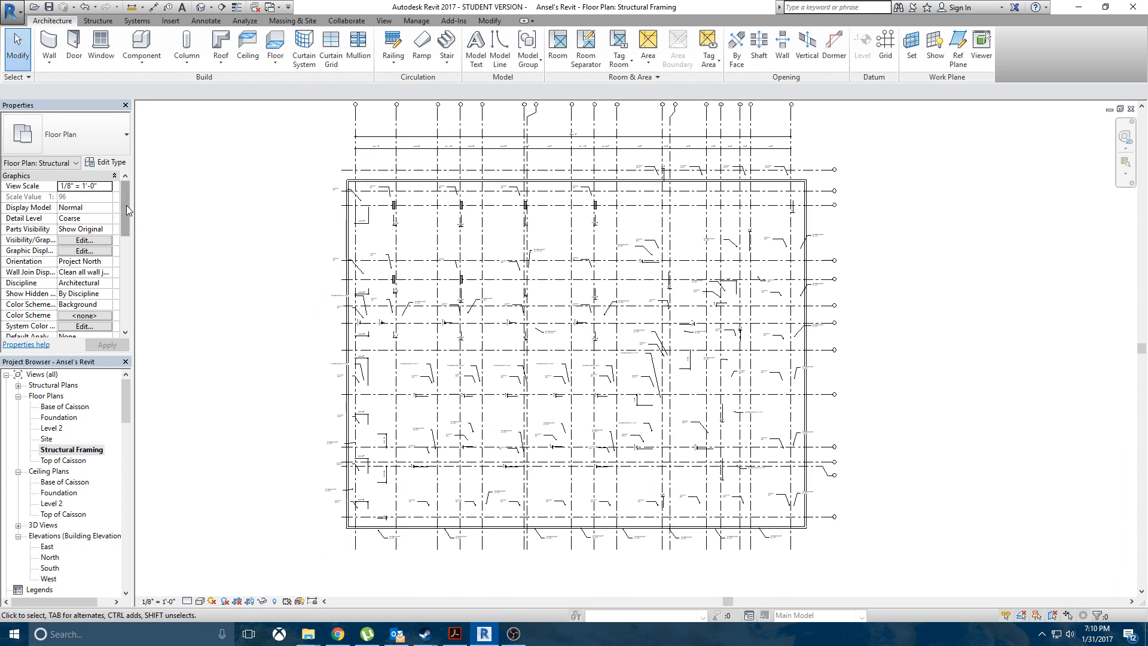
{"action": "left_click_drag", "start_coordinate": [124, 202], "coordinate": [126, 228]}
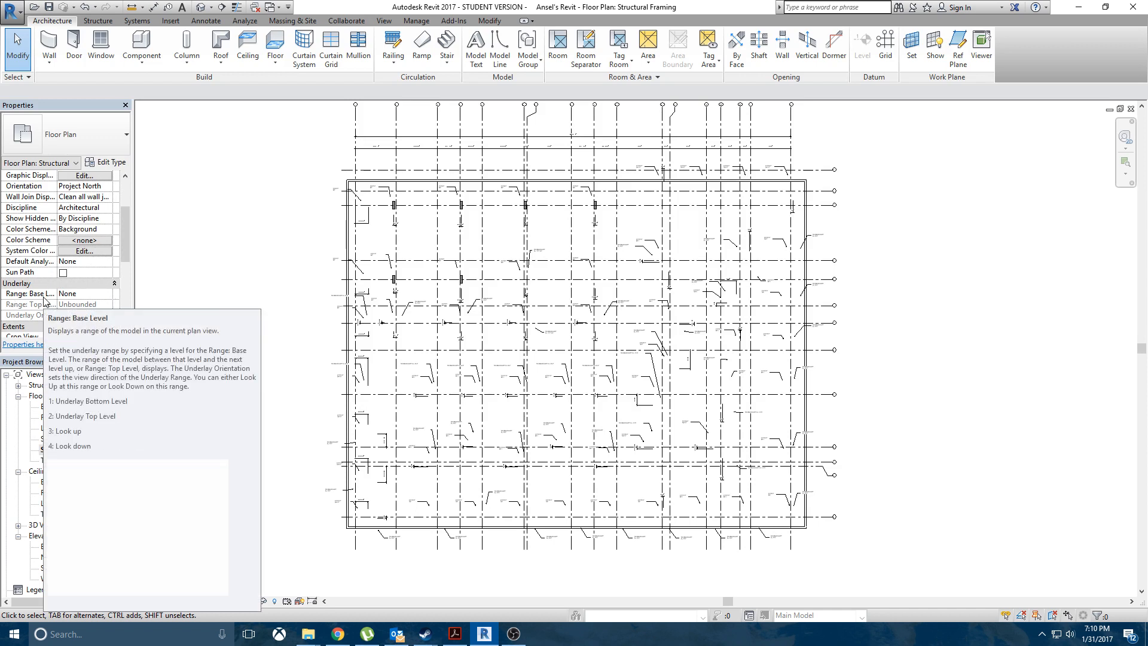
{"action": "left_click", "coordinate": [107, 296]}
{"action": "left_click", "coordinate": [108, 295]}
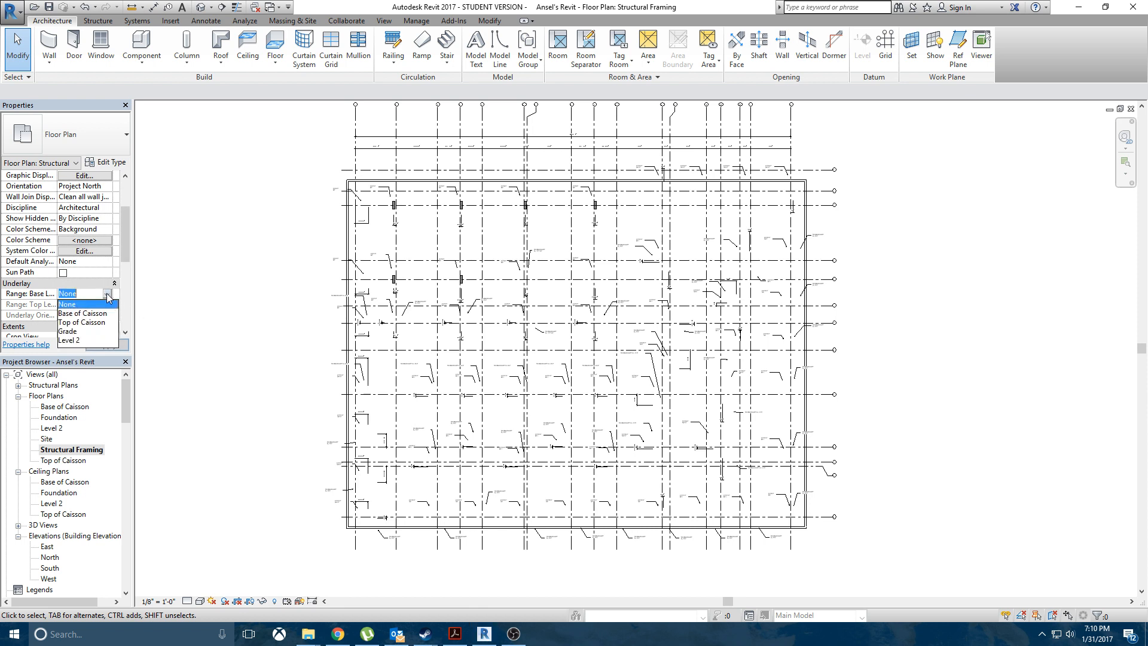
{"action": "left_click", "coordinate": [87, 323]}
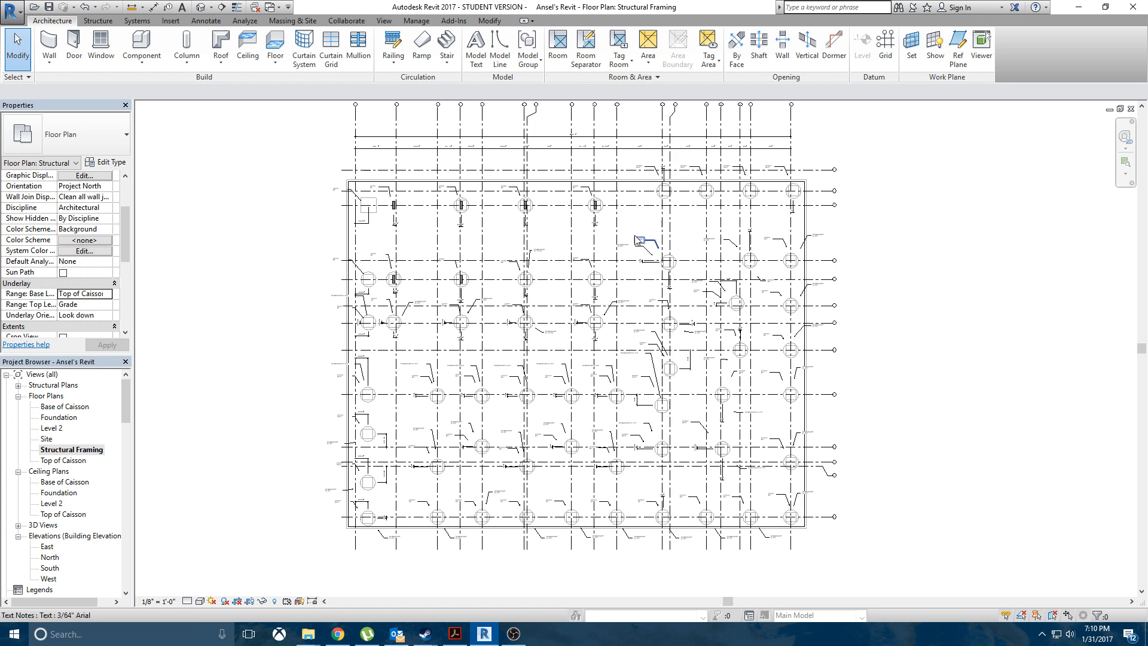
Step: Look over the underlaid caissons across the Structural Framing plan and review the underlay base level choices
{"action": "scroll", "coordinate": [406, 162], "scroll_direction": "up", "scroll_amount": 3}
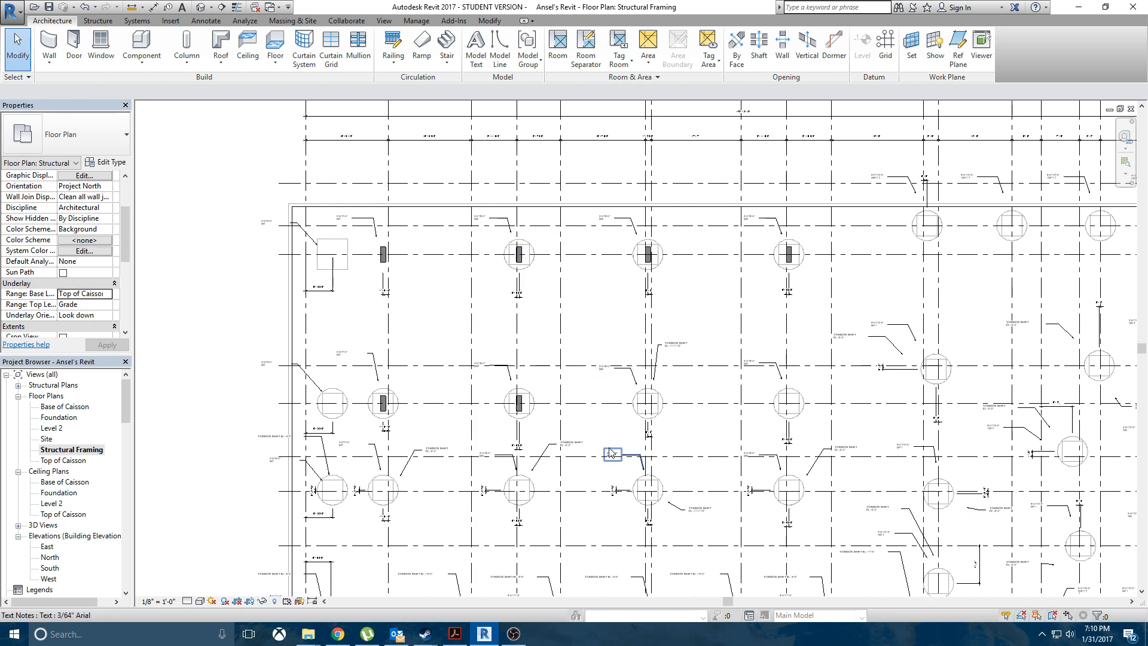
{"action": "middle_click_drag", "start_coordinate": [617, 460], "coordinate": [562, 368]}
{"action": "middle_click_drag", "start_coordinate": [658, 464], "coordinate": [600, 359]}
{"action": "scroll", "coordinate": [600, 358], "scroll_direction": "down", "scroll_amount": 1}
{"action": "scroll", "coordinate": [600, 362], "scroll_direction": "down", "scroll_amount": 3}
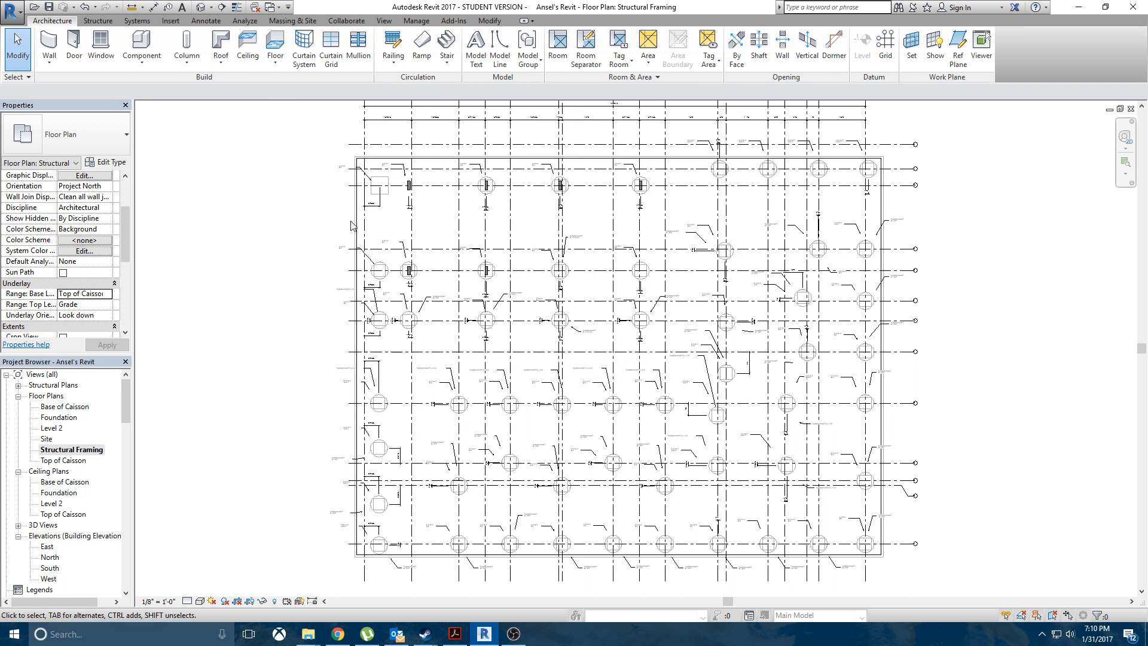
{"action": "left_click", "coordinate": [109, 295]}
{"action": "left_click", "coordinate": [109, 295]}
{"action": "scroll", "coordinate": [472, 173], "scroll_direction": "up", "scroll_amount": 4}
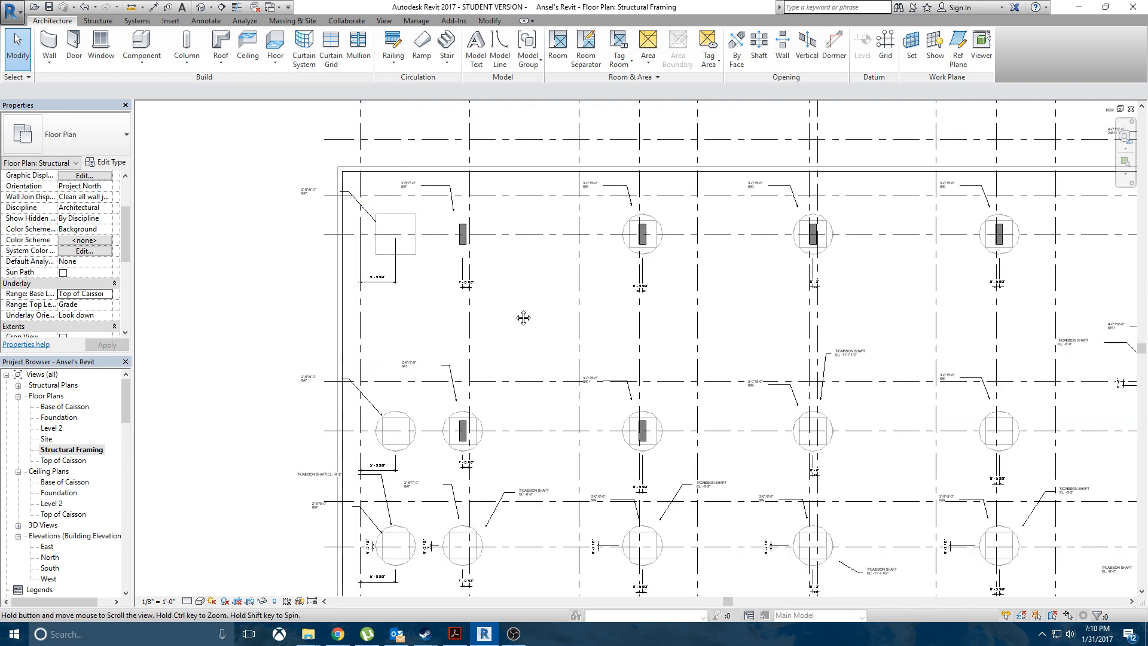
{"action": "scroll", "coordinate": [290, 179], "scroll_direction": "down", "scroll_amount": 2}
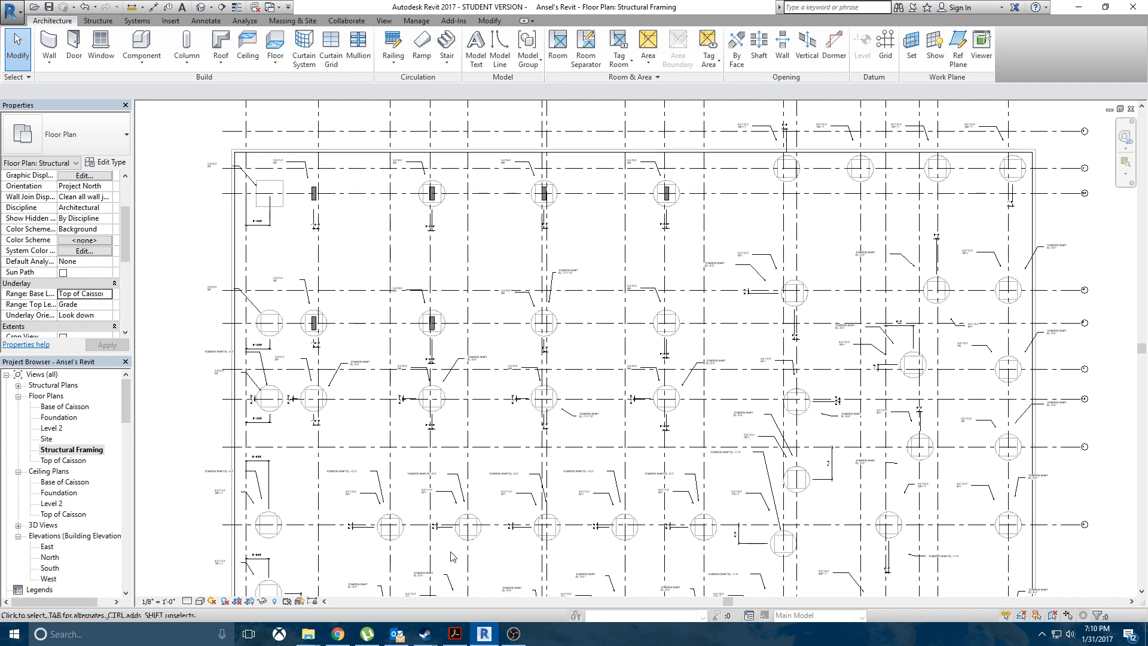
Step: Switch to Acrobat Reader, examine the slab and pit layout on drawing S-1.01, and return to Revit
{"action": "left_click", "coordinate": [454, 634]}
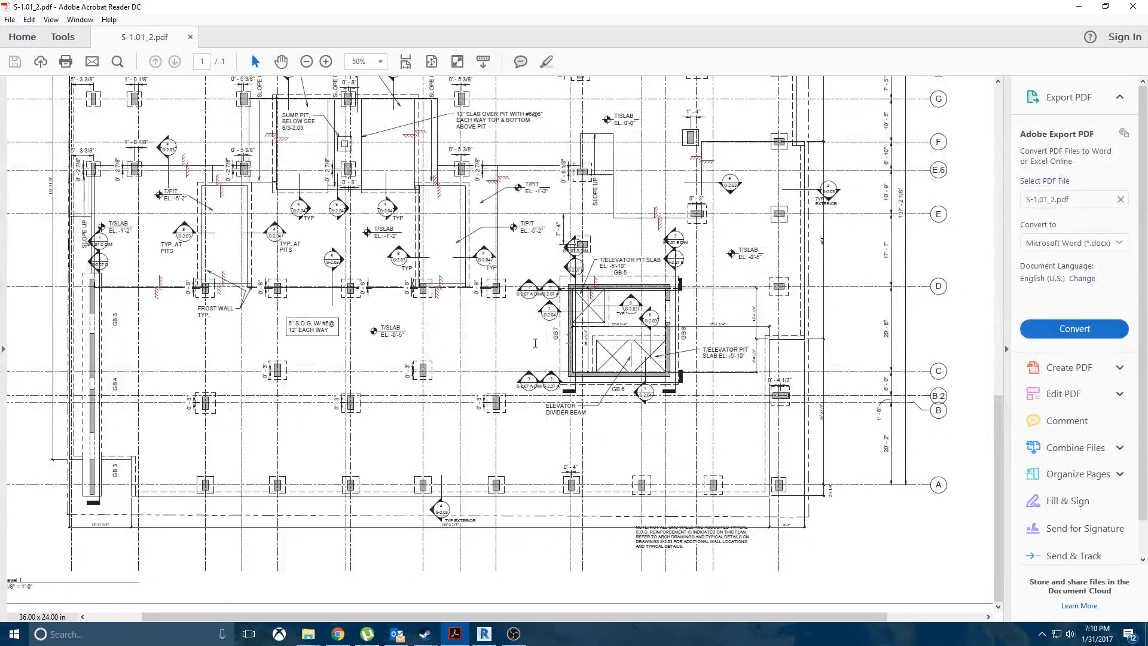
{"action": "scroll", "coordinate": [502, 341], "scroll_direction": "up", "scroll_amount": 2}
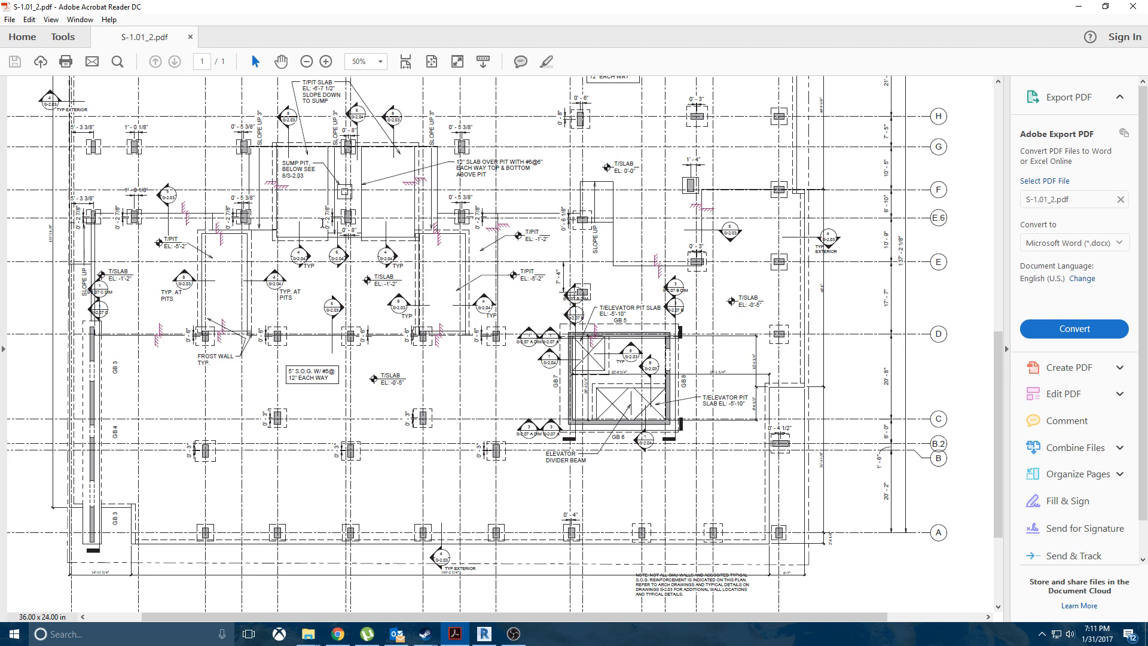
{"action": "left_click", "coordinate": [1078, 7]}
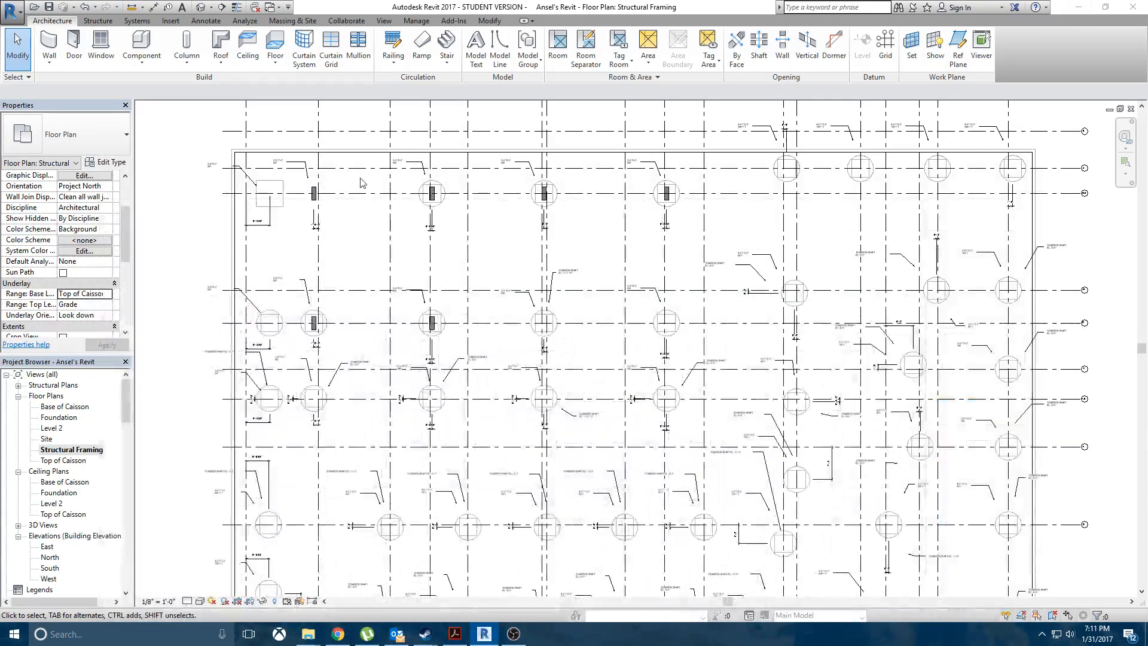
Step: Edit the floor's boundary and sketch a rectangular opening 25'-3" by 35'-5" with its lower-right corner at grids 4 and E
{"action": "left_click", "coordinate": [238, 207]}
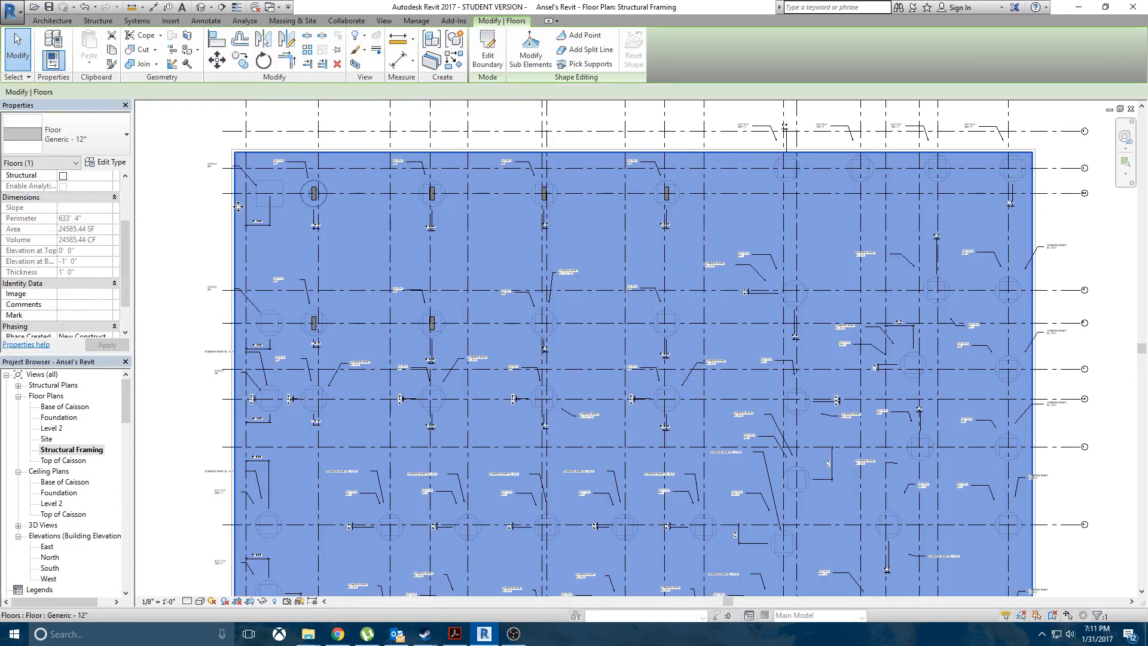
{"action": "left_click", "coordinate": [500, 65]}
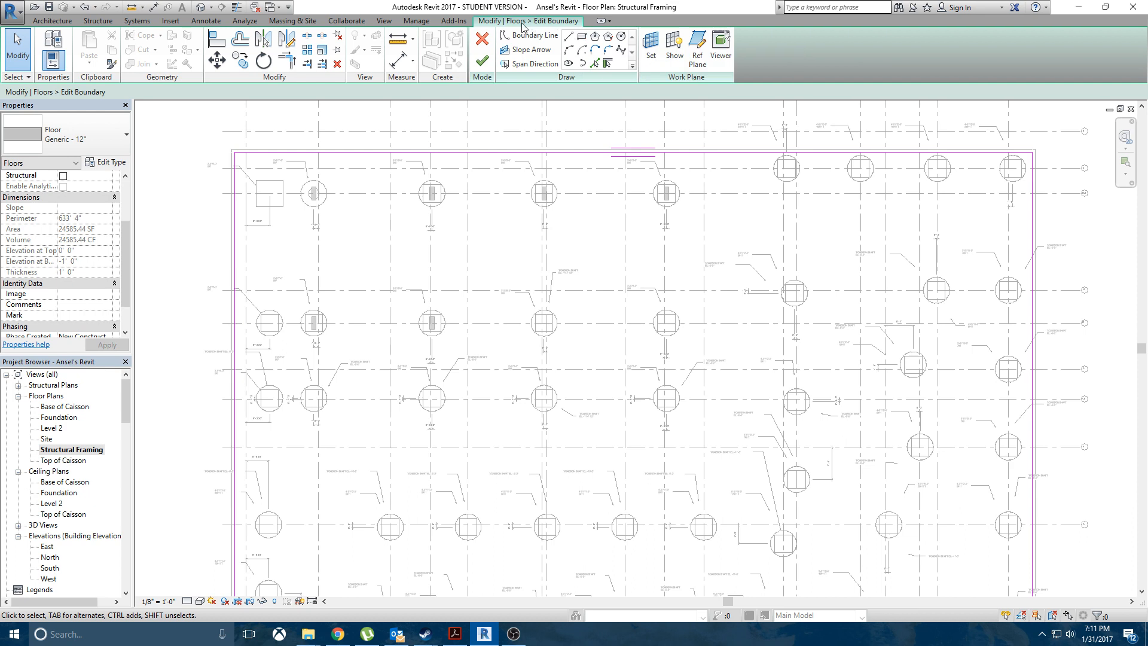
{"action": "left_click", "coordinate": [581, 37]}
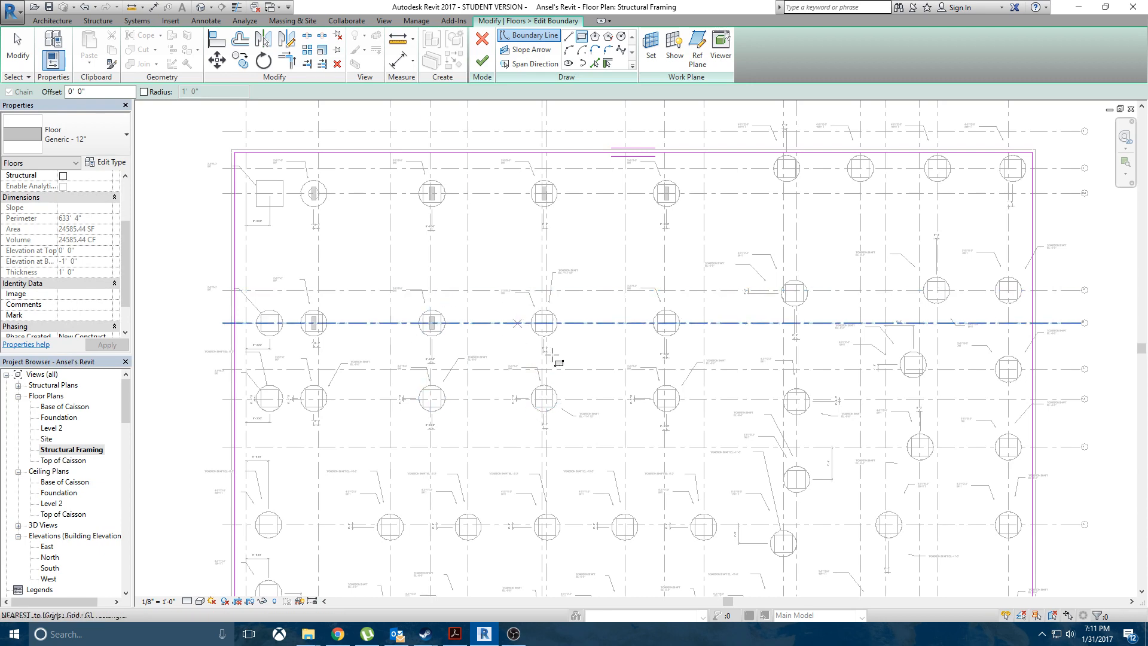
{"action": "left_click", "coordinate": [430, 291]}
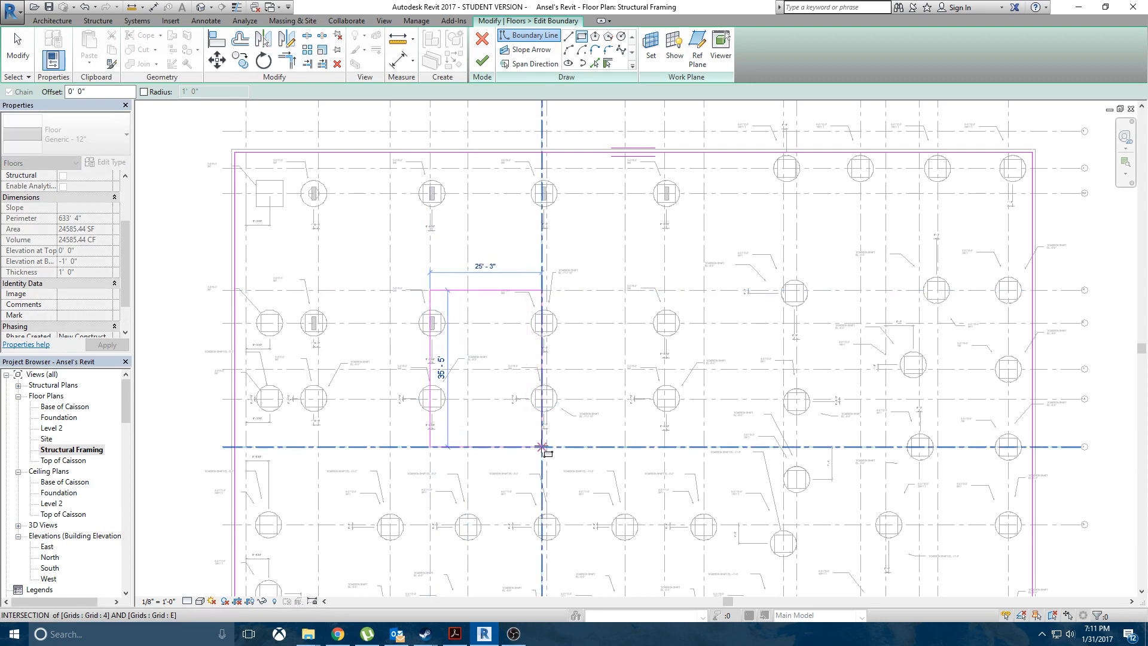
{"action": "left_click", "coordinate": [543, 447]}
Step: Sketch a second rectangular opening about 35'-5" by 26'-2" from a lower caisson's midpoint to grid 10, and finish the floor boundary
{"action": "middle_click_drag", "start_coordinate": [685, 428], "coordinate": [608, 223]}
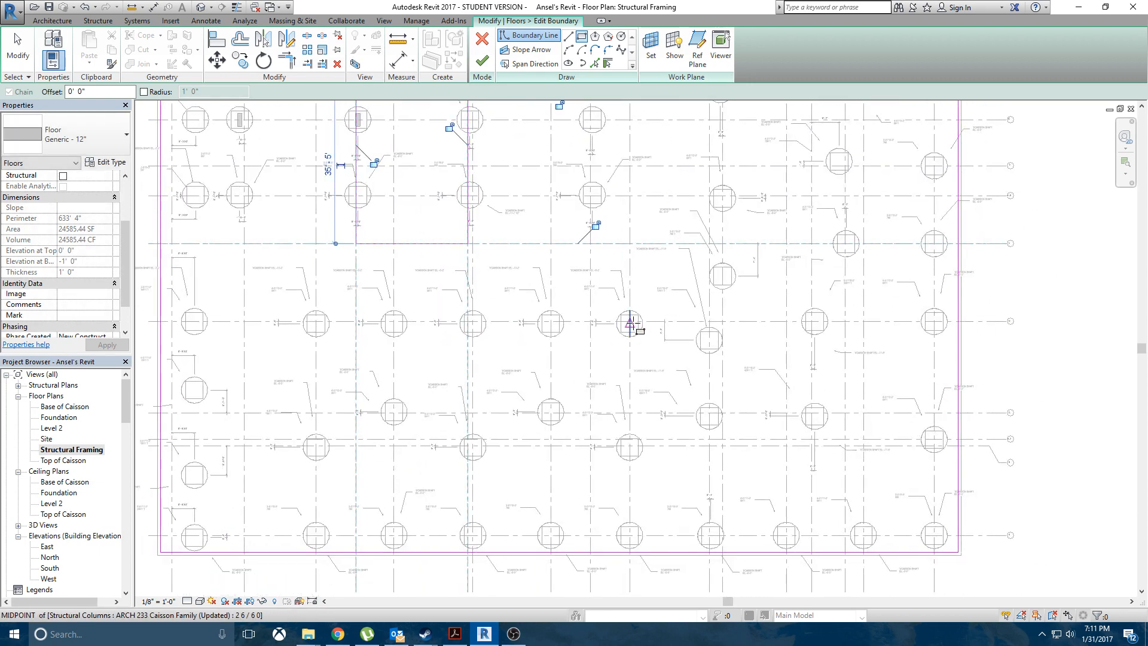
{"action": "left_click", "coordinate": [629, 322]}
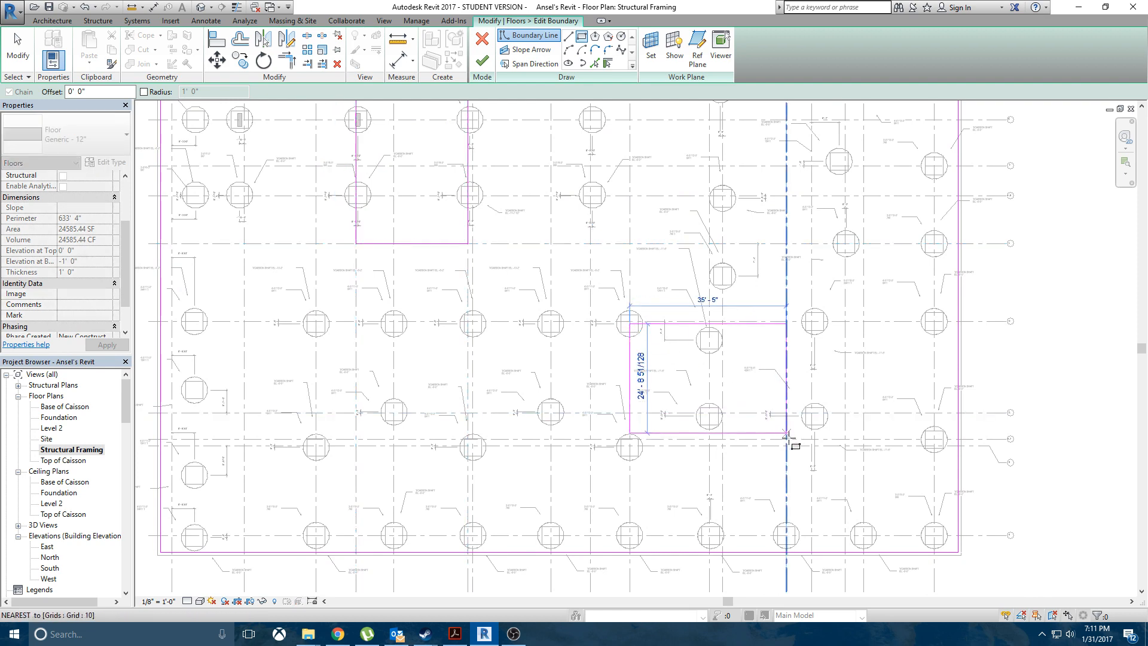
{"action": "left_click", "coordinate": [786, 440]}
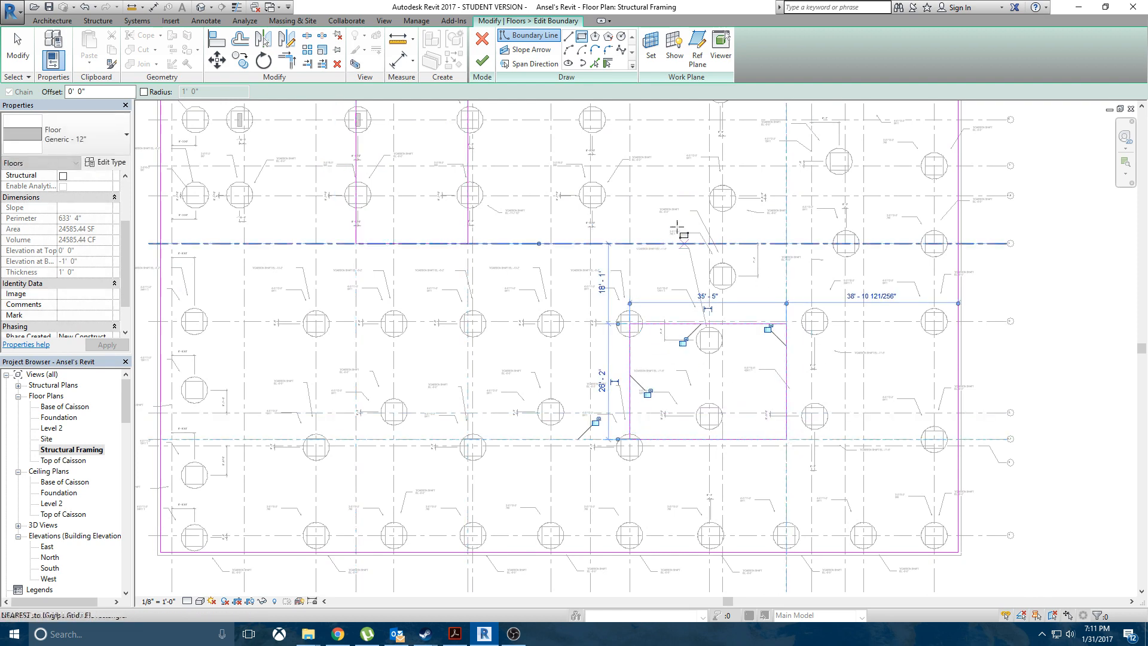
{"action": "left_click", "coordinate": [482, 60]}
Step: Check both slab openings in the Structural Framing plan and in the default 3D view
{"action": "left_click", "coordinate": [648, 323]}
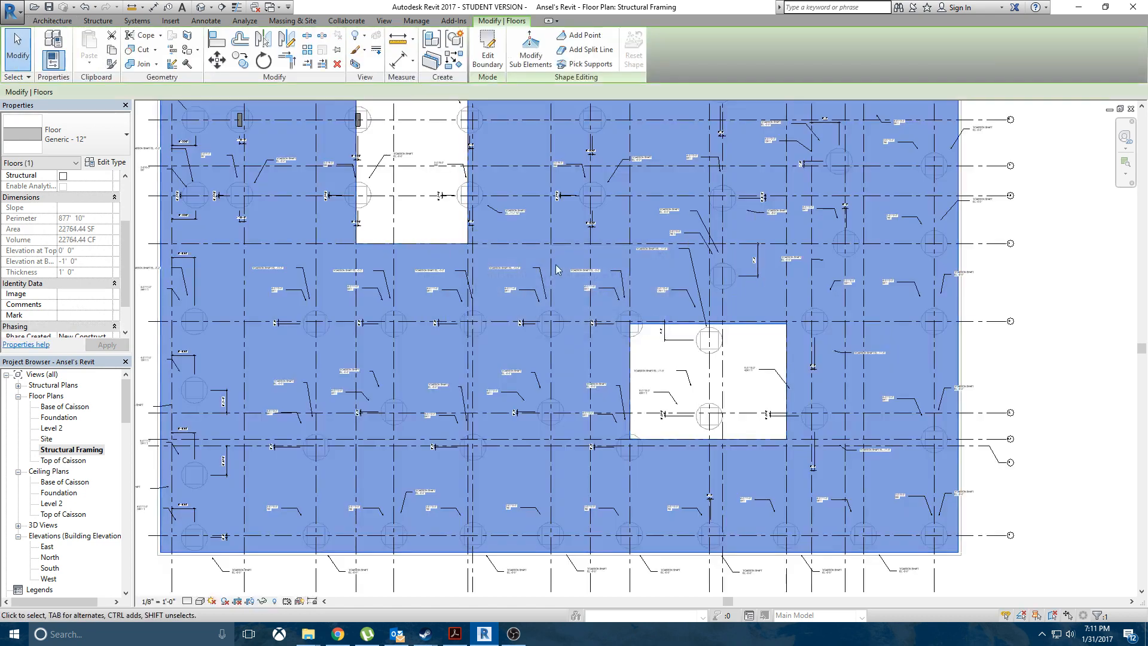
{"action": "middle_click_drag", "start_coordinate": [401, 186], "coordinate": [538, 351]}
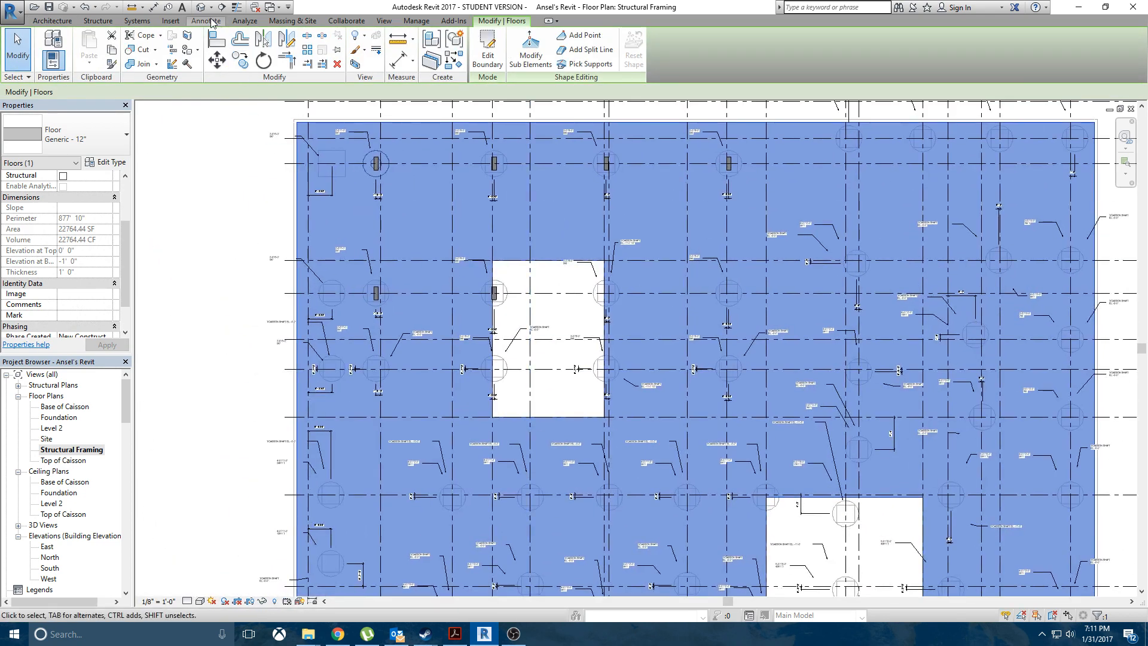
{"action": "left_click", "coordinate": [201, 6]}
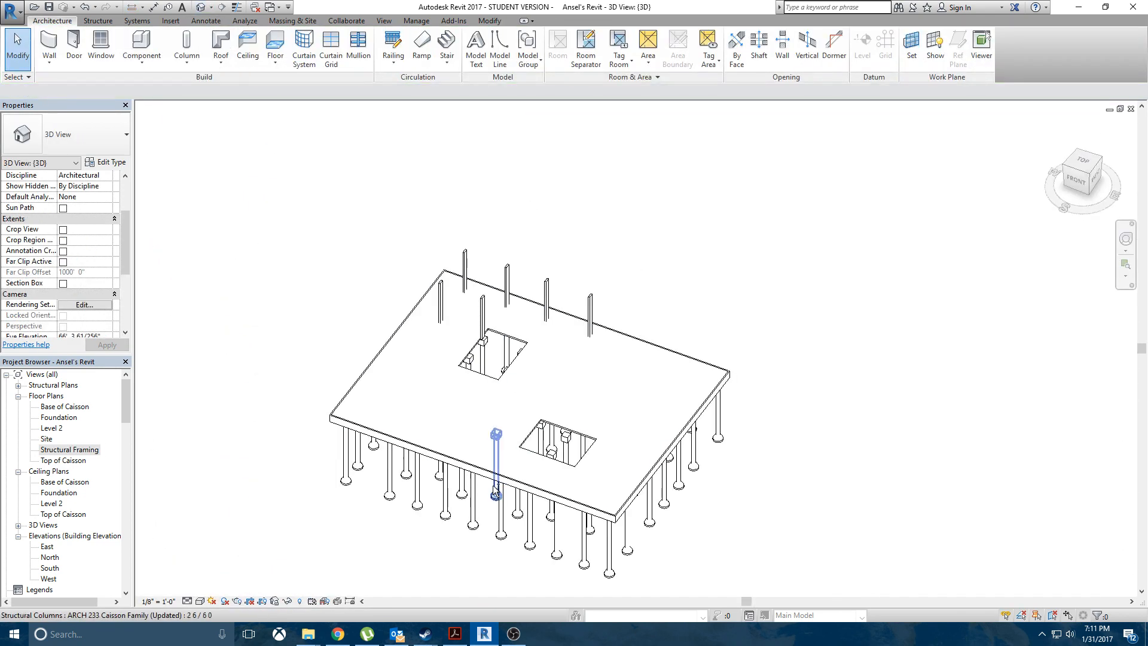
Step: Examine the floor slab and the edges of its upper opening in the Structural Framing plan
{"action": "mouse_move", "coordinate": [564, 461]}
{"action": "middle_mouse_down", "text": "shift"}
{"action": "mouse_move", "coordinate": [526, 388]}
{"action": "mouse_move", "coordinate": [634, 357]}
{"action": "mouse_move", "coordinate": [827, 517]}
{"action": "mouse_move", "coordinate": [464, 174]}
{"action": "mouse_move", "coordinate": [577, 469]}
{"action": "middle_mouse_up", "text": "shift"}
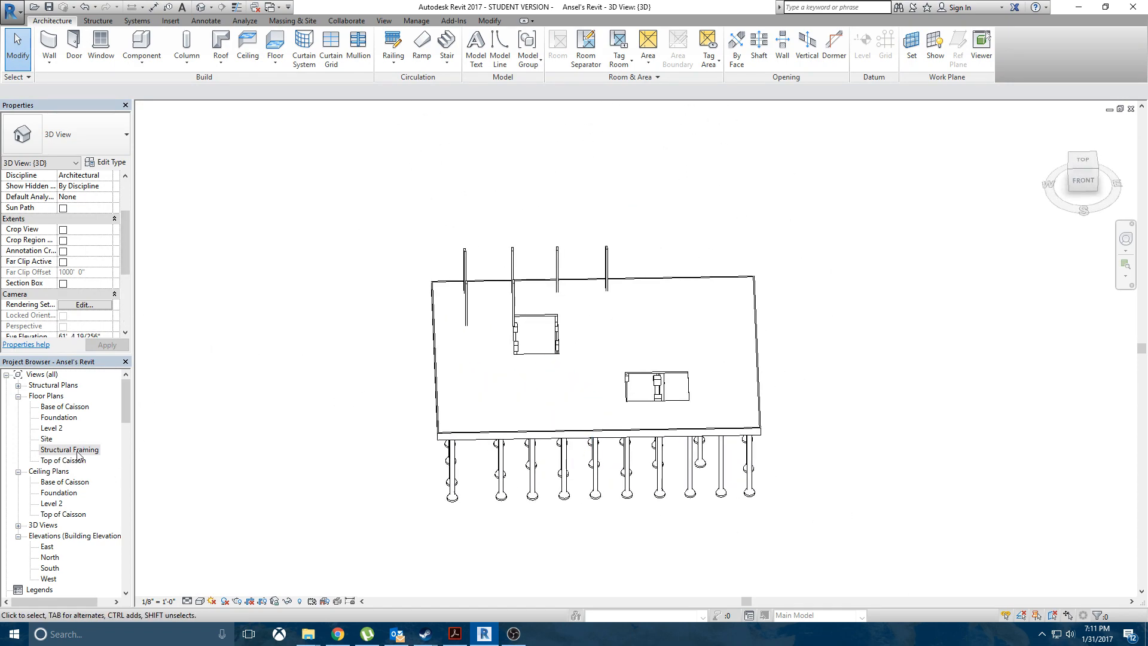
{"action": "double_click", "coordinate": [70, 449]}
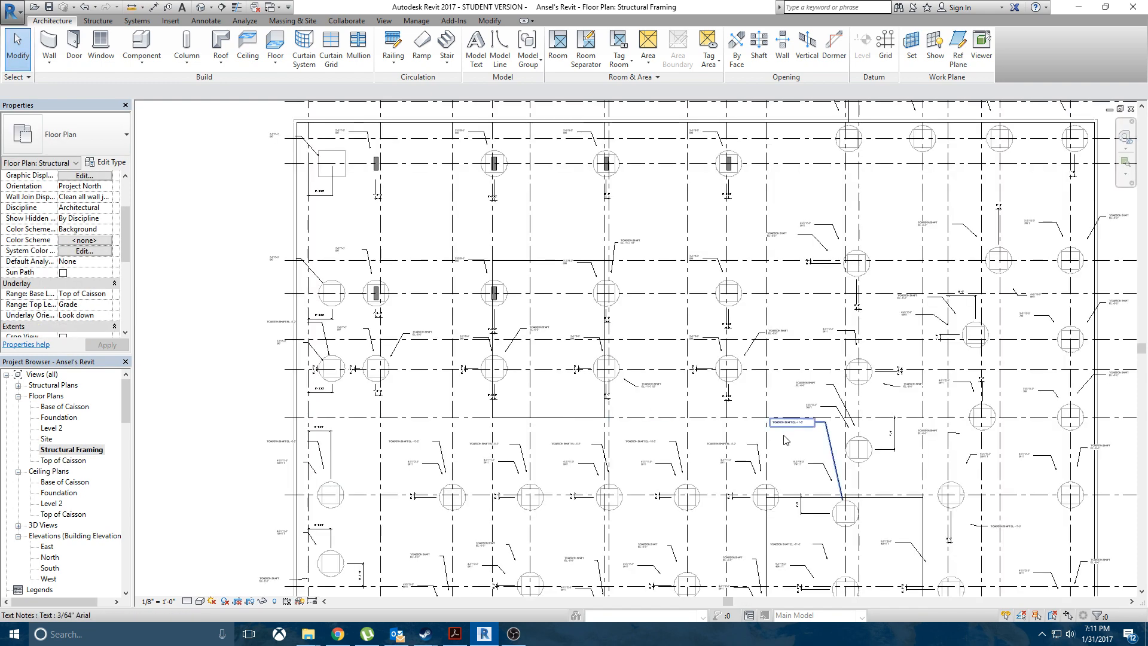
{"action": "middle_click_drag", "start_coordinate": [802, 455], "coordinate": [592, 463]}
{"action": "scroll", "coordinate": [529, 411], "scroll_direction": "down", "scroll_amount": 3}
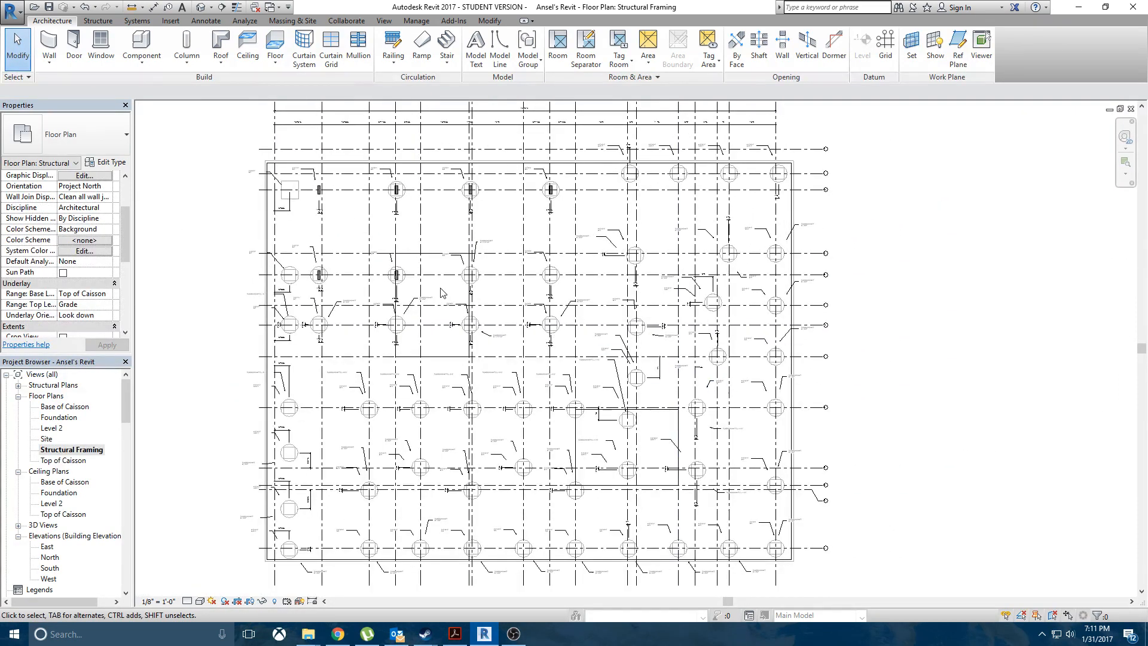
{"action": "left_click", "coordinate": [71, 450]}
{"action": "scroll", "coordinate": [443, 327], "scroll_direction": "up", "scroll_amount": 5}
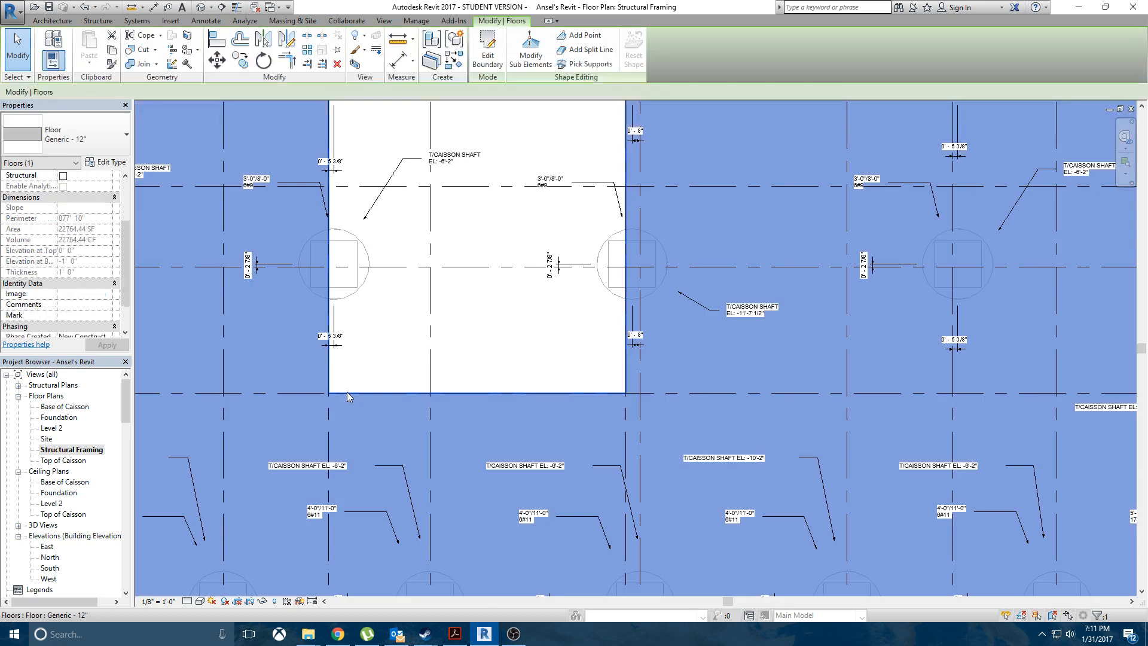
{"action": "left_click", "coordinate": [391, 289]}
{"action": "middle_click_drag", "start_coordinate": [405, 253], "coordinate": [504, 508]}
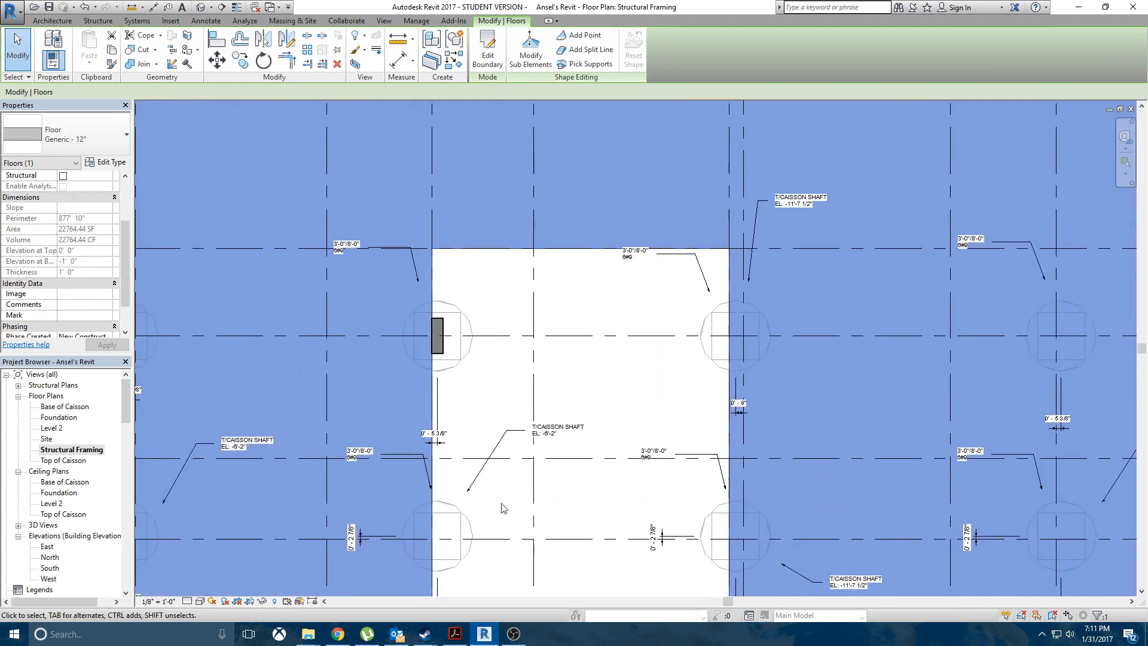
{"action": "left_click", "coordinate": [493, 301]}
{"action": "scroll", "coordinate": [501, 303], "scroll_direction": "down", "scroll_amount": 3}
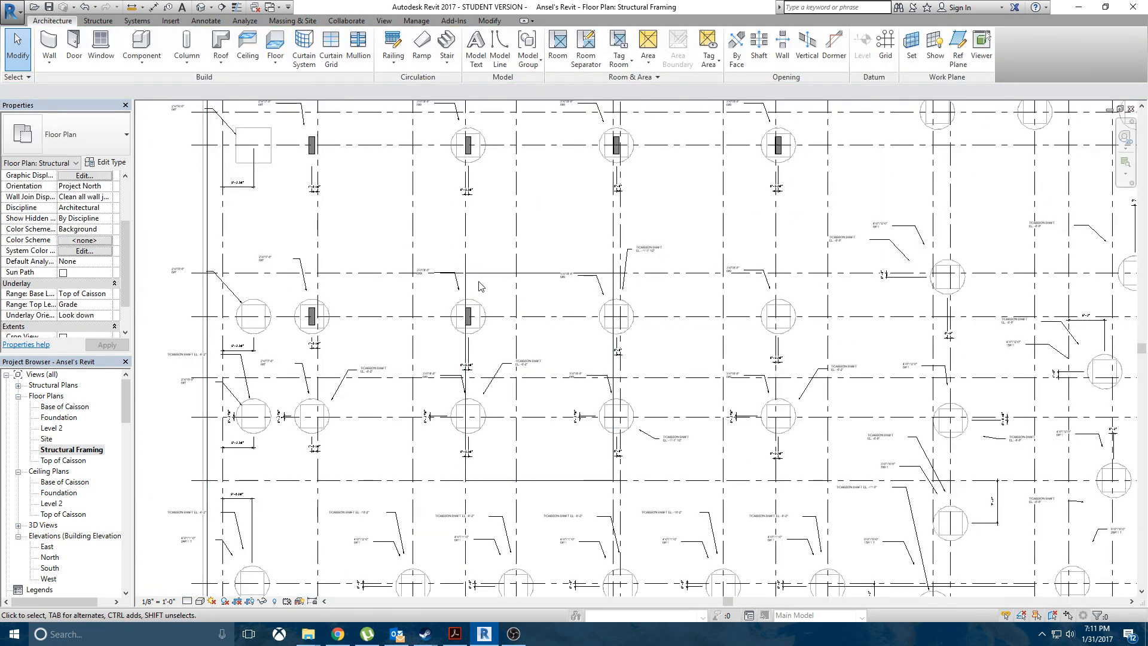
Step: Compare the plan's slab openings with the pit layout on drawing S-1.01 in Acrobat Reader, and return to Revit
{"action": "scroll", "coordinate": [480, 285], "scroll_direction": "down", "scroll_amount": 3}
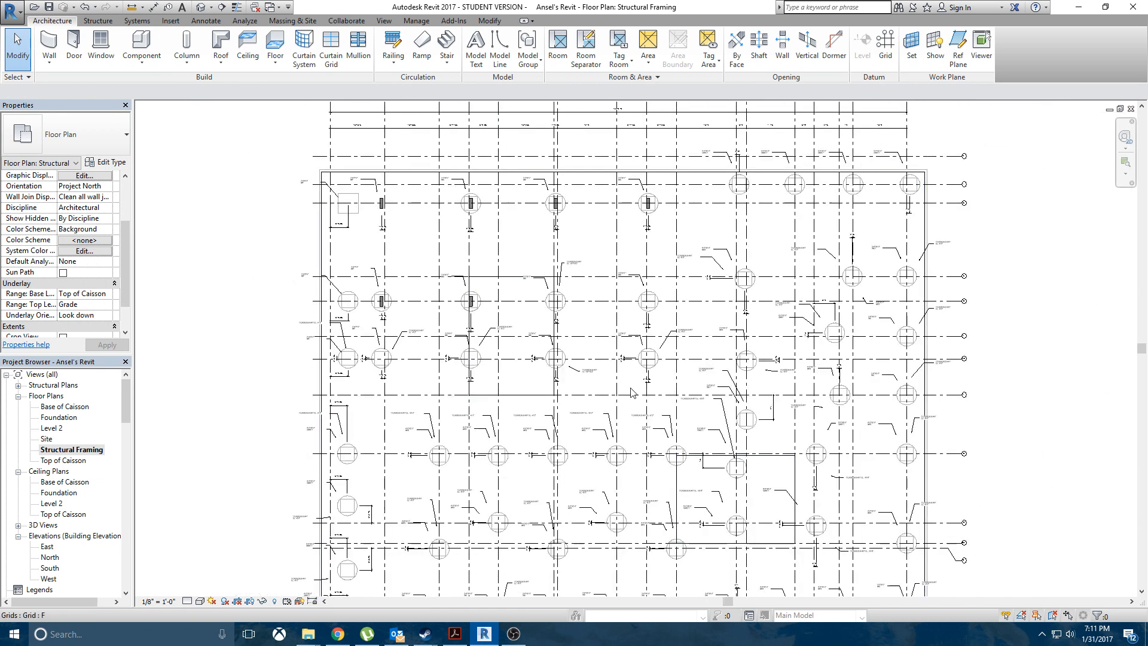
{"action": "middle_click_drag", "start_coordinate": [743, 460], "coordinate": [717, 339]}
{"action": "middle_click_drag", "start_coordinate": [432, 243], "coordinate": [449, 294]}
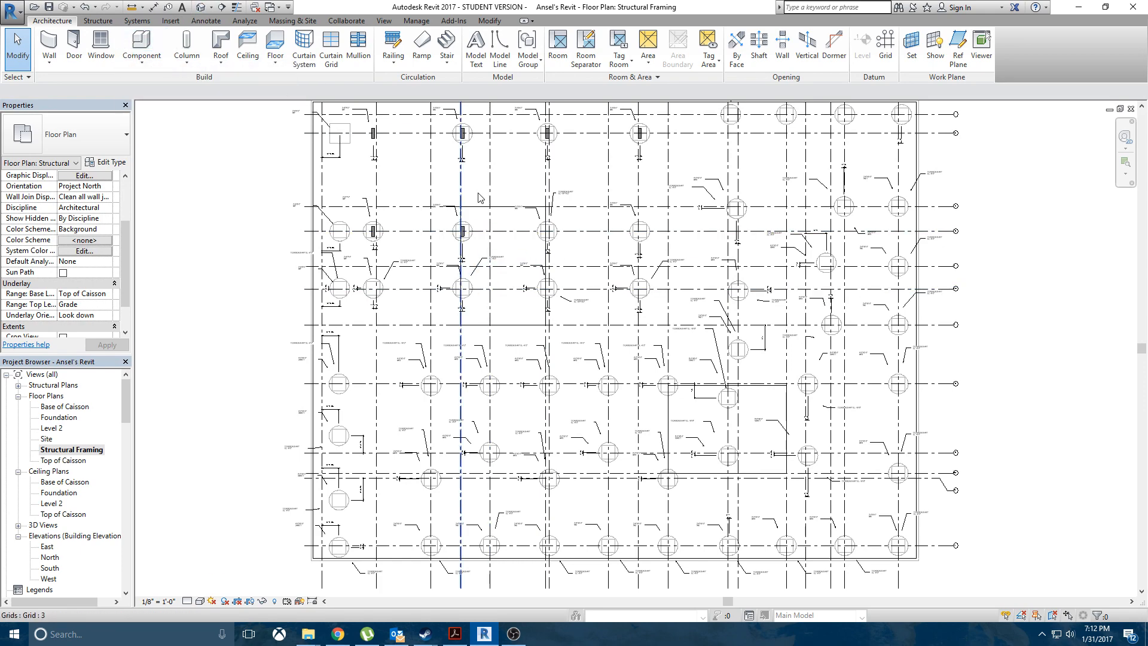
{"action": "left_click", "coordinate": [462, 635]}
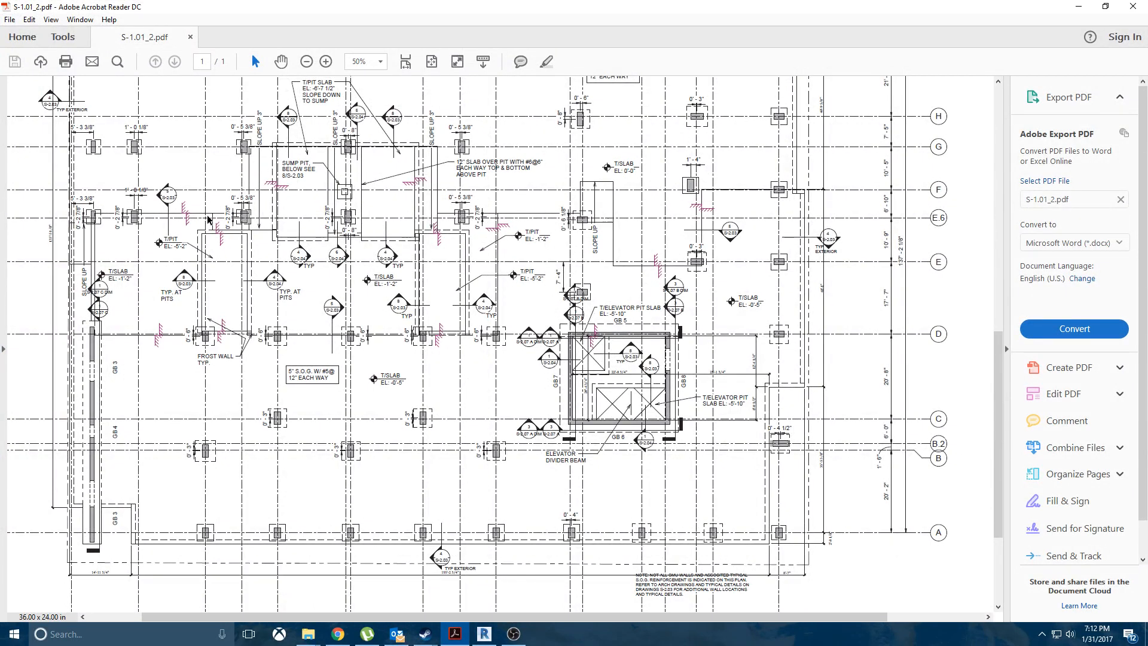
{"action": "left_click", "coordinate": [1077, 9]}
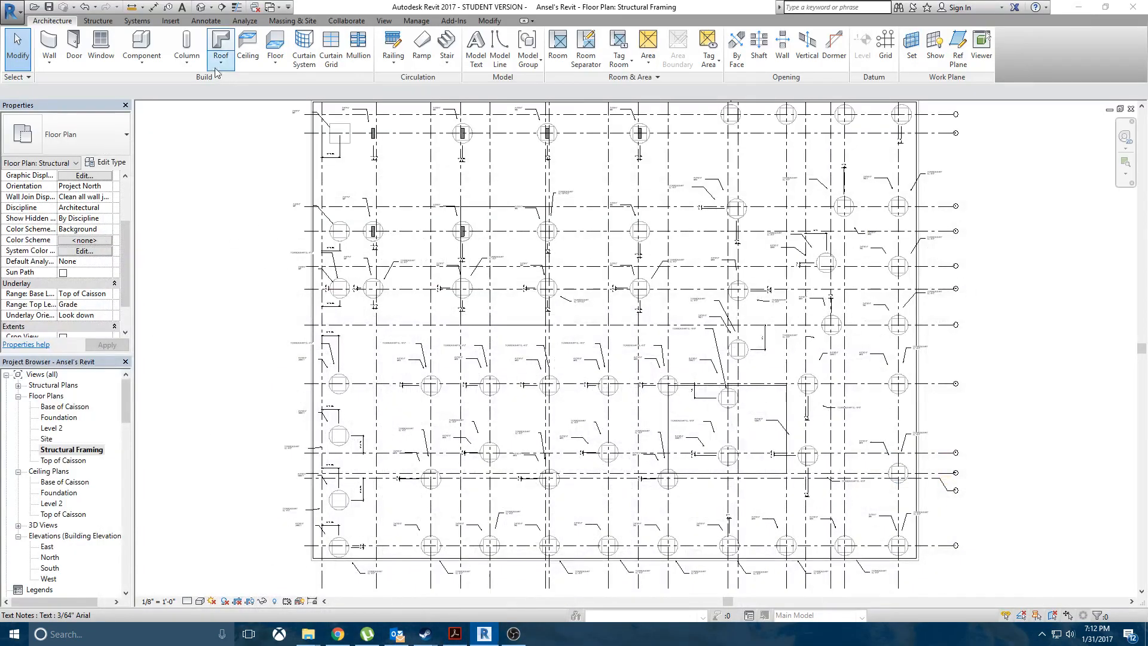
Step: Create a Generic - 12" floor in the 3D top view with a 25'-3" by 35'-5" rectangular boundary matching the upper slab opening
{"action": "left_click", "coordinate": [273, 45]}
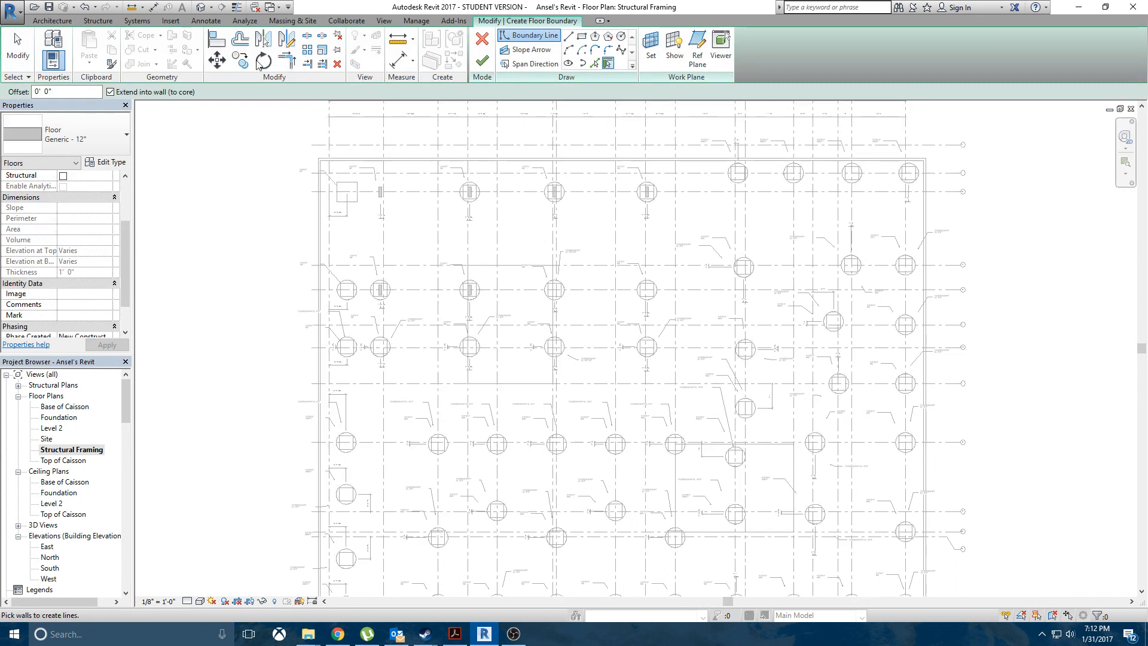
{"action": "scroll", "coordinate": [451, 283], "scroll_direction": "up", "scroll_amount": 3}
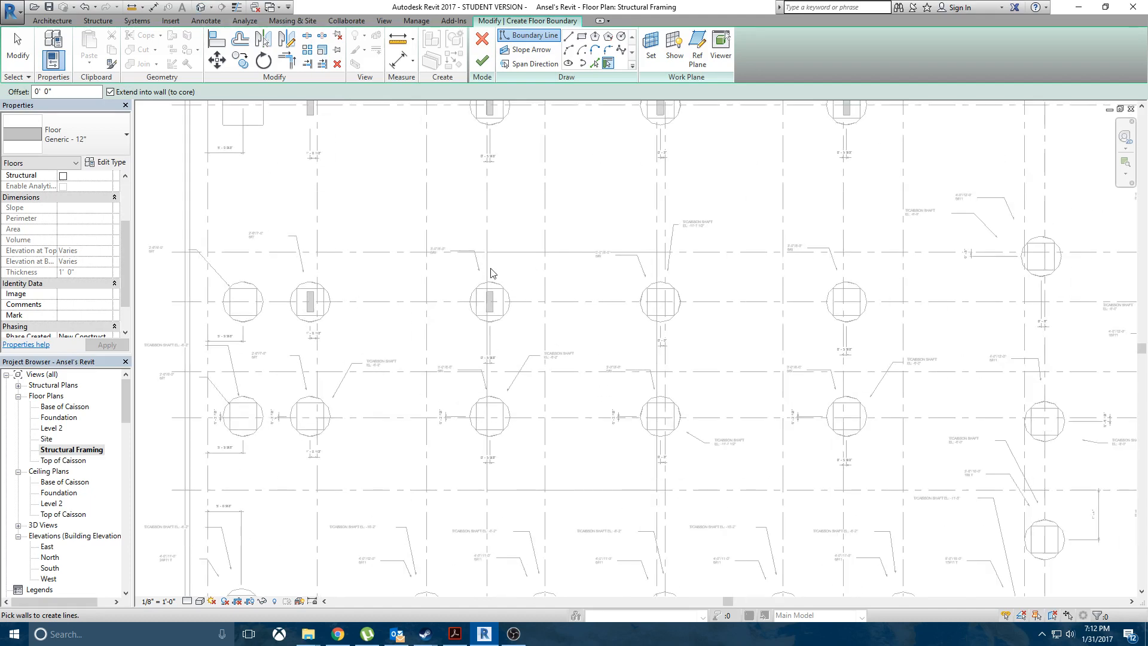
{"action": "scroll", "coordinate": [519, 336], "scroll_direction": "down", "scroll_amount": 2}
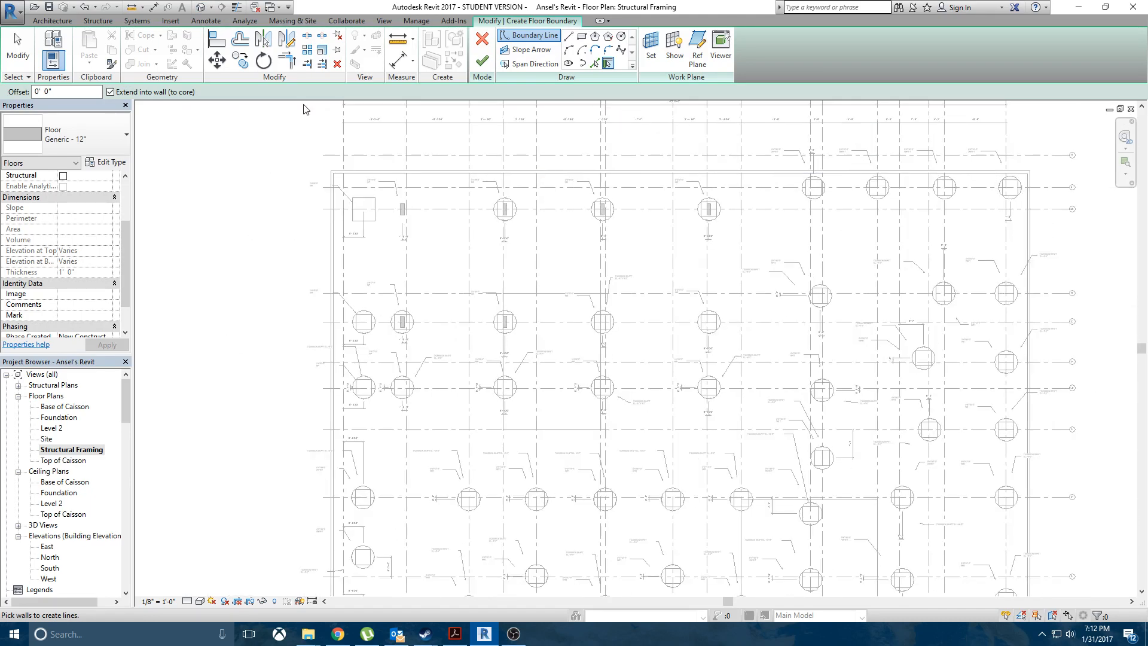
{"action": "left_click", "coordinate": [200, 7]}
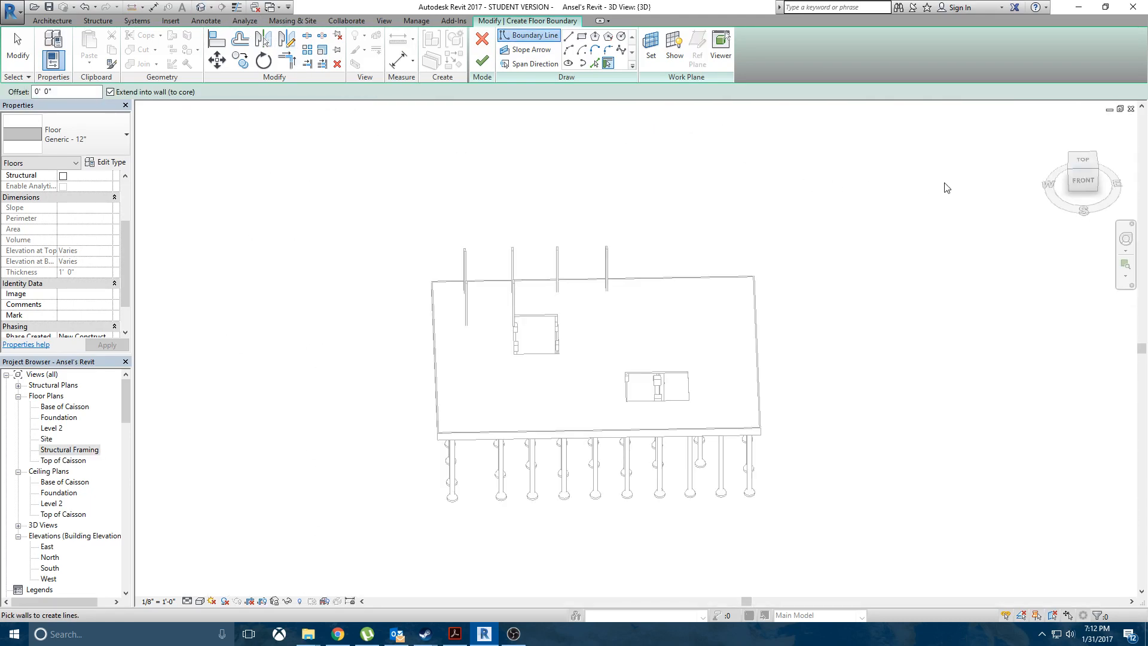
{"action": "left_click", "coordinate": [1084, 162]}
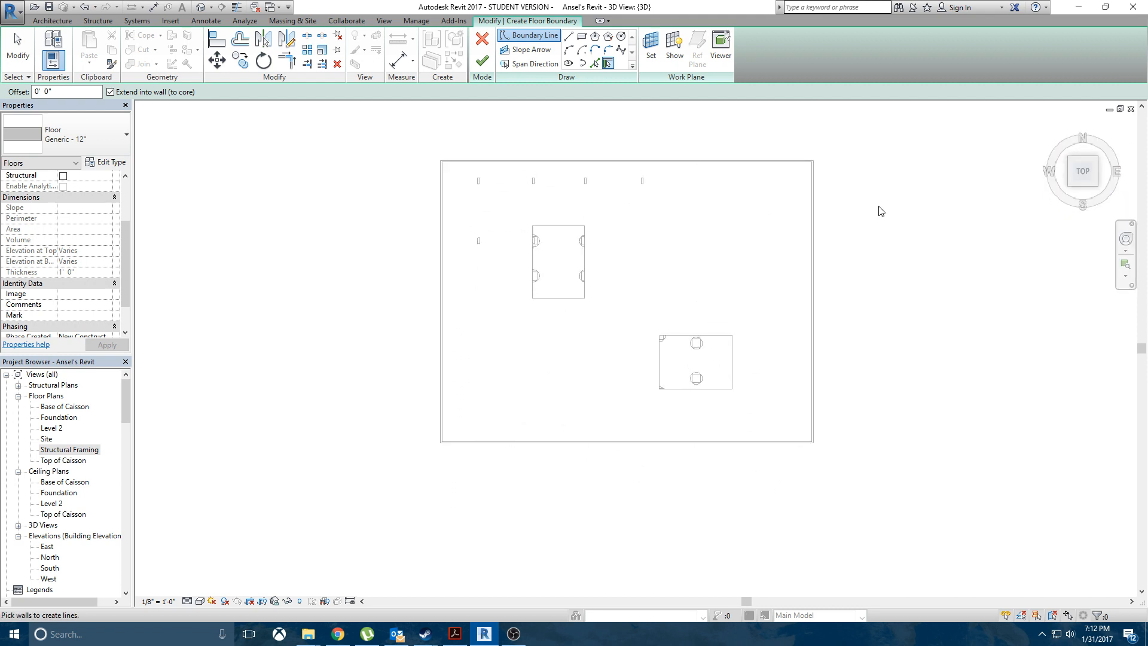
{"action": "left_click", "coordinate": [581, 38]}
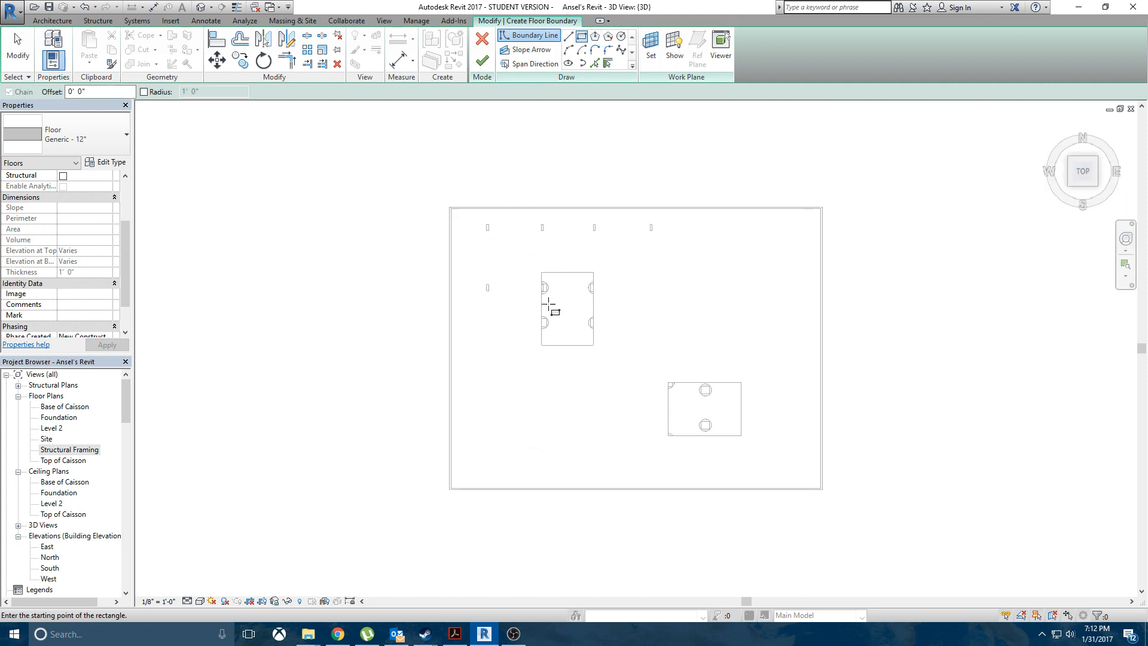
{"action": "scroll", "coordinate": [564, 312], "scroll_direction": "up", "scroll_amount": 3}
{"action": "left_click", "coordinate": [517, 235]}
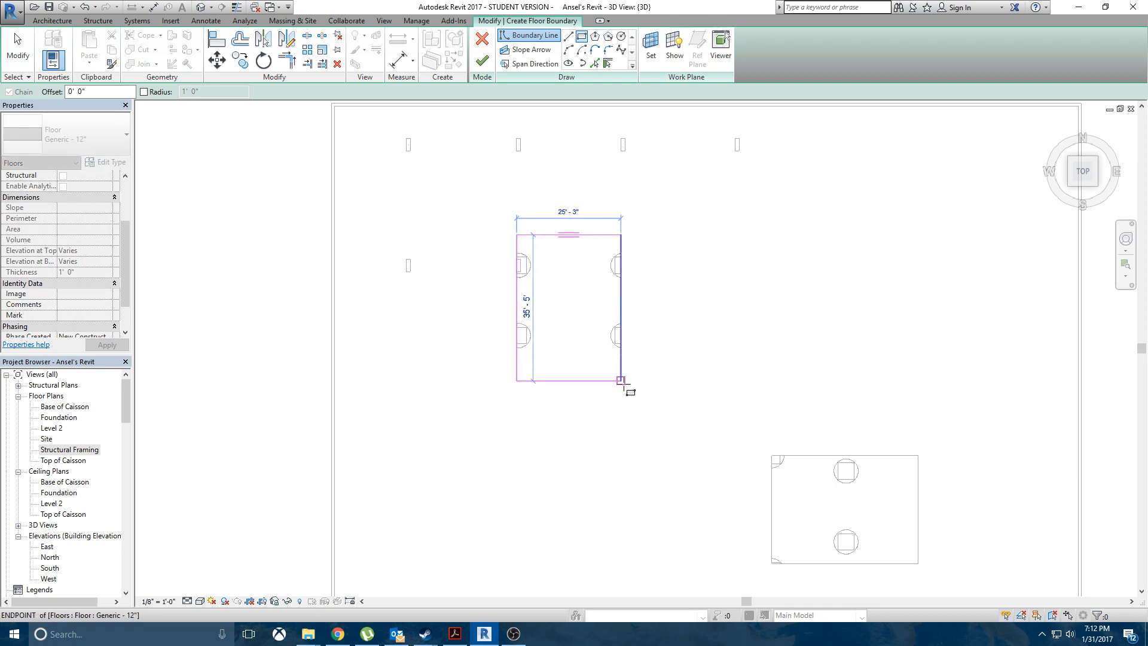
{"action": "left_click", "coordinate": [621, 380]}
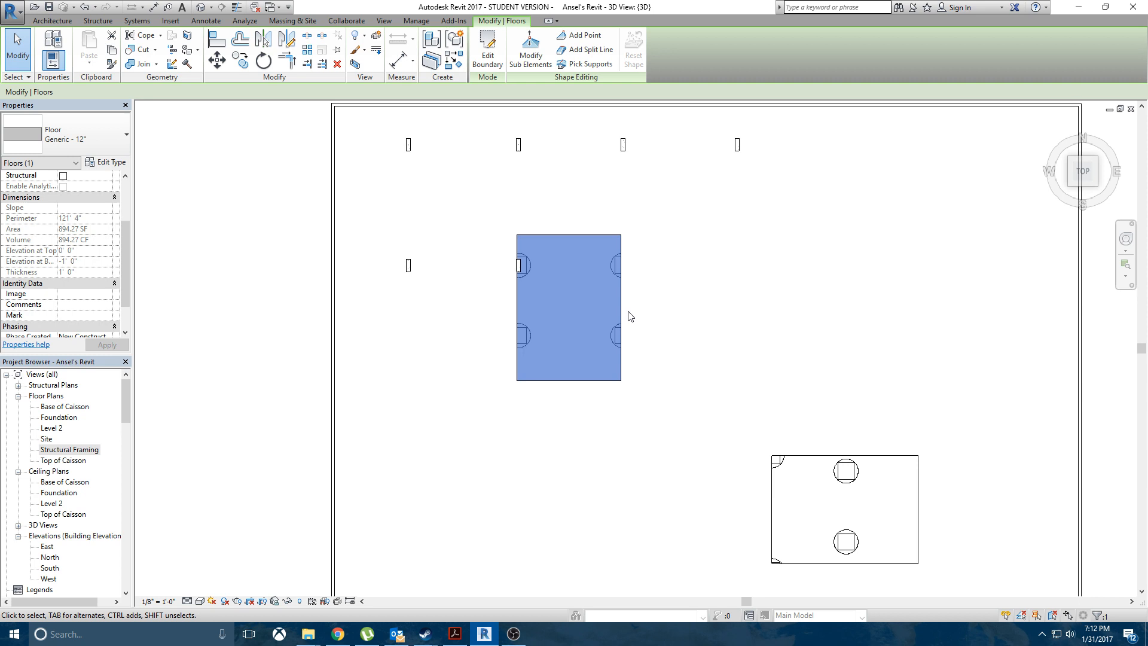
Step: Set the new pit floor's height offset from the Grade level to -5' 0"
{"action": "scroll", "coordinate": [66, 263], "scroll_direction": "up", "scroll_amount": 3}
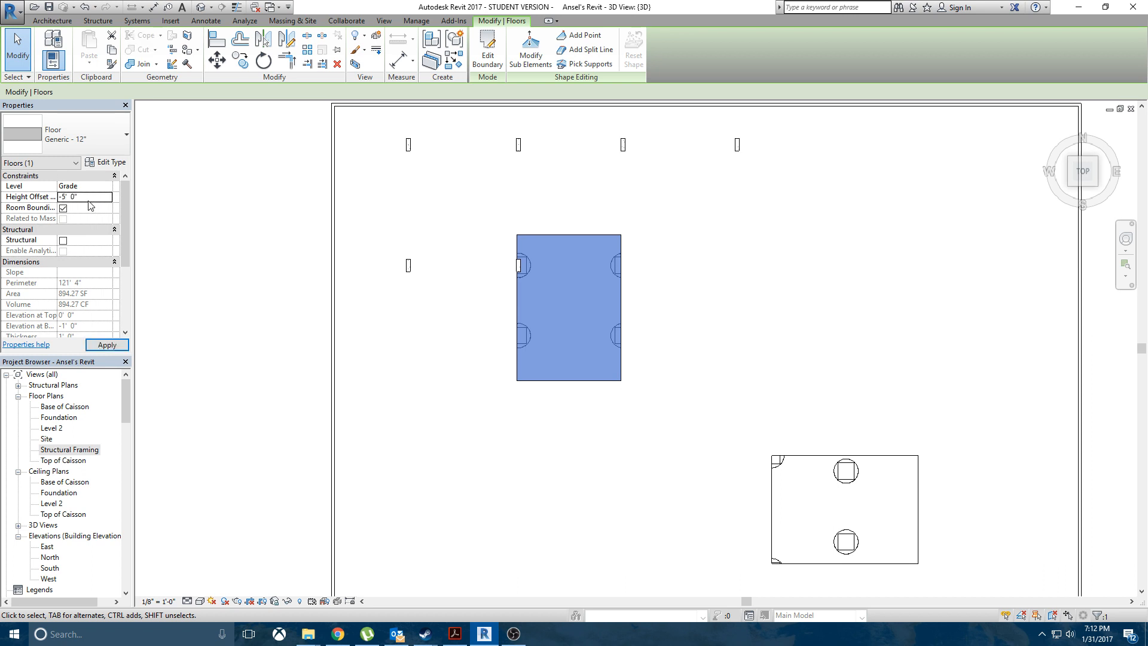
{"action": "left_click", "coordinate": [278, 232]}
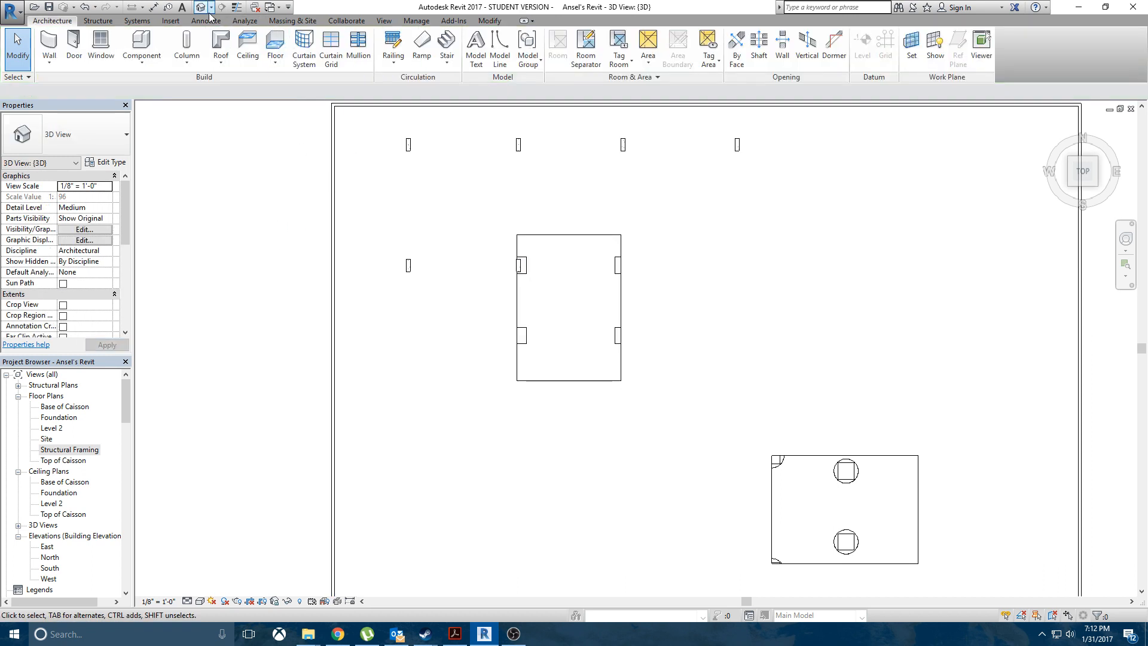
Step: Select the four 2 6 / 6 0 caissons that stand under the pit floor in the 3D view
{"action": "middle_click_drag", "start_coordinate": [482, 359], "coordinate": [777, 383], "text": "shift"}
{"action": "left_click", "coordinate": [737, 415]}
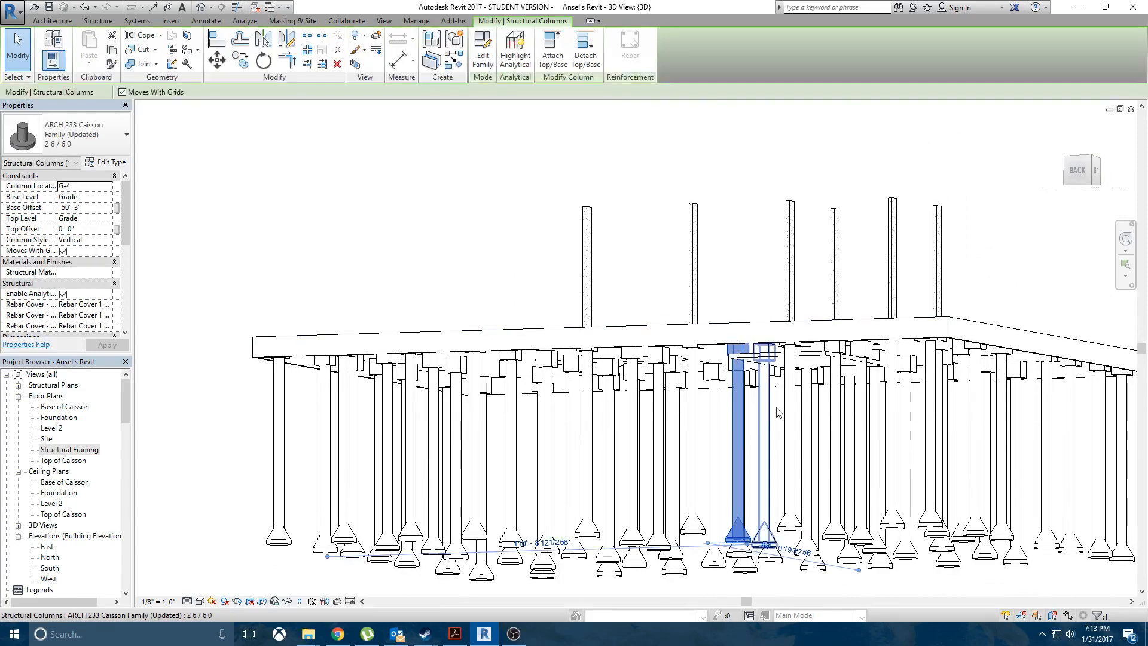
{"action": "left_click", "coordinate": [776, 412], "text": "ctrl"}
{"action": "middle_click_drag", "start_coordinate": [850, 395], "coordinate": [737, 425], "text": "shift"}
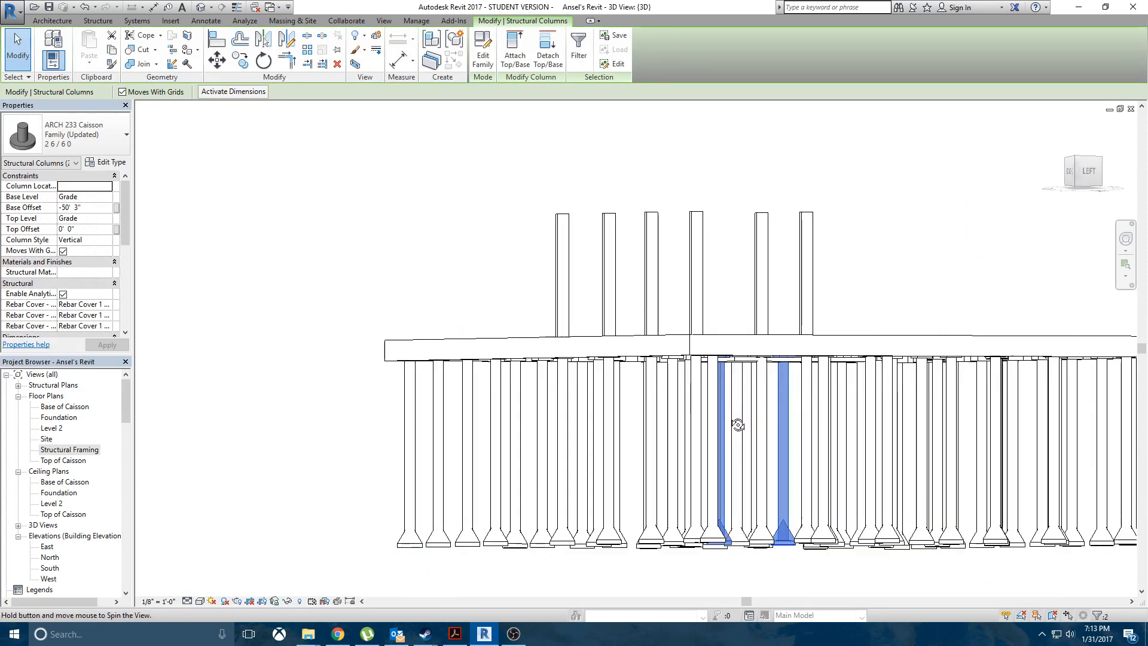
{"action": "left_click", "coordinate": [758, 398], "text": "ctrl"}
{"action": "middle_click_drag", "start_coordinate": [840, 410], "coordinate": [770, 393], "text": "shift"}
{"action": "left_click", "coordinate": [770, 393], "text": "ctrl"}
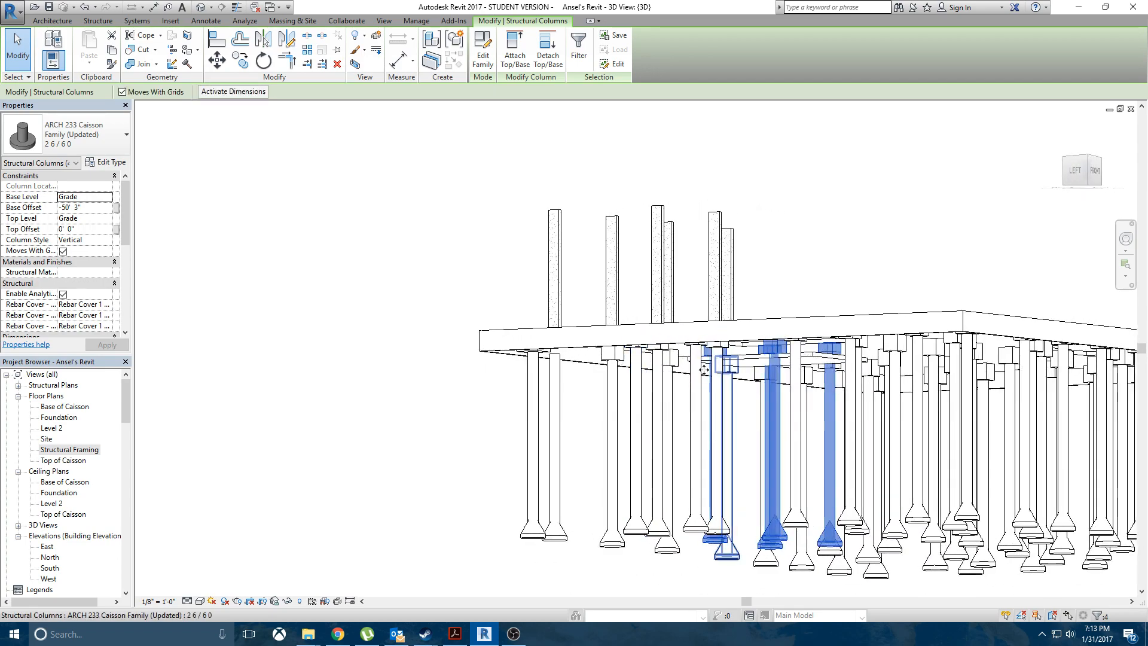
{"action": "middle_click_drag", "start_coordinate": [704, 369], "coordinate": [789, 386], "text": "shift"}
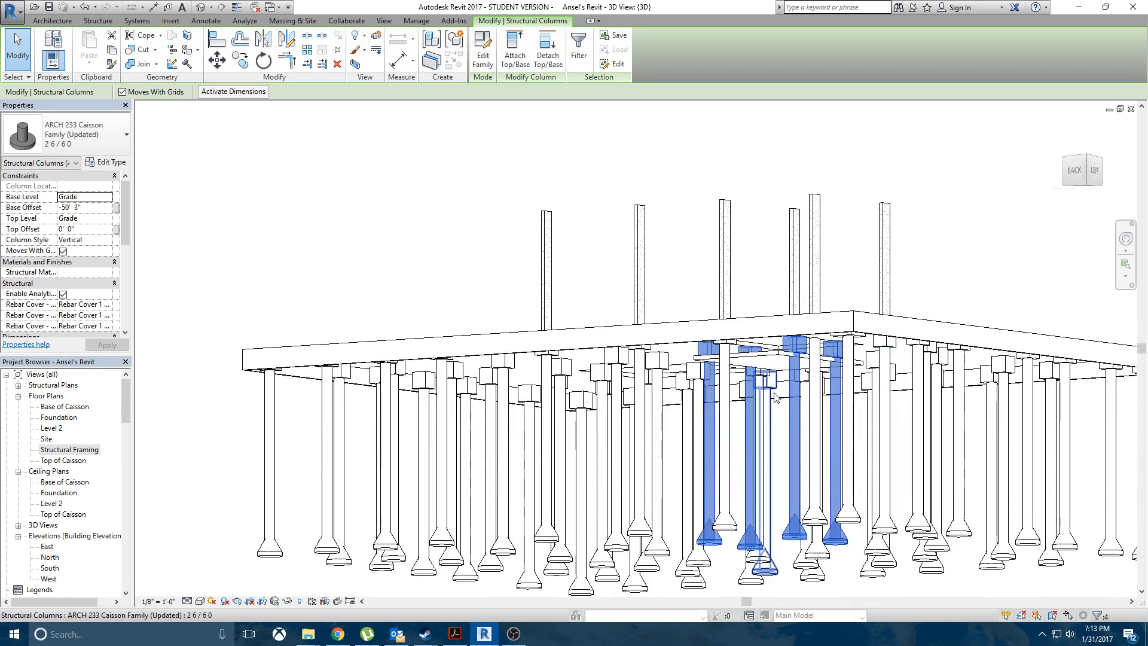
{"action": "scroll", "coordinate": [774, 395], "scroll_direction": "up", "scroll_amount": 4}
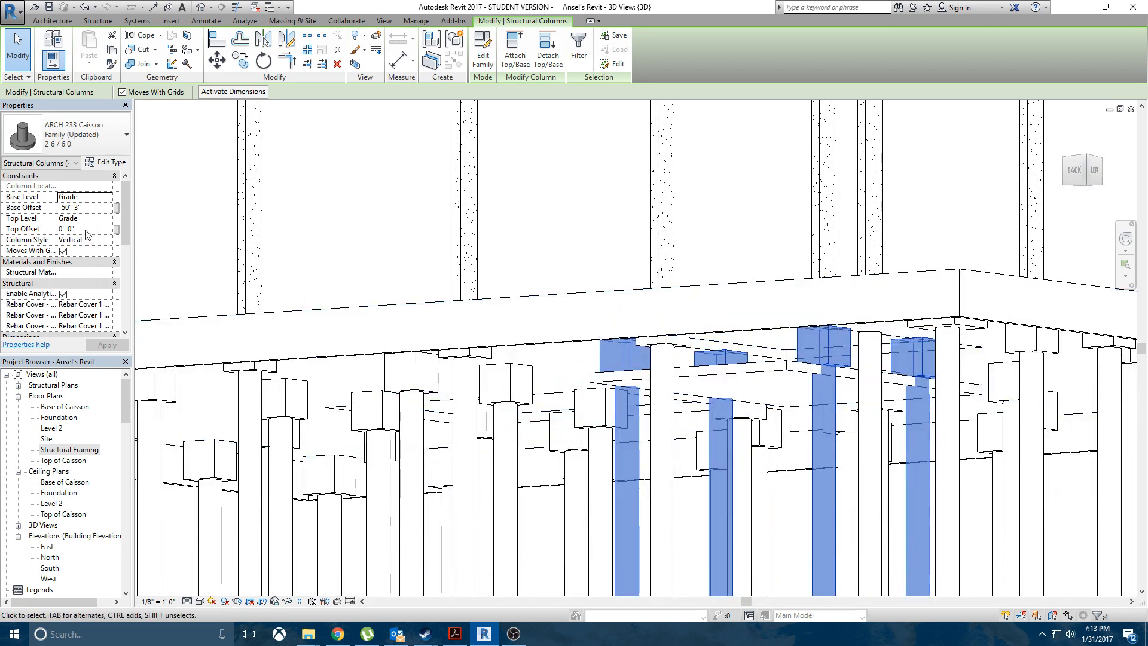
Step: Try to set the T/ Caisson shaft dimension of the four selected caissons to -10' 0"
{"action": "scroll", "coordinate": [86, 234], "scroll_direction": "down", "scroll_amount": 3}
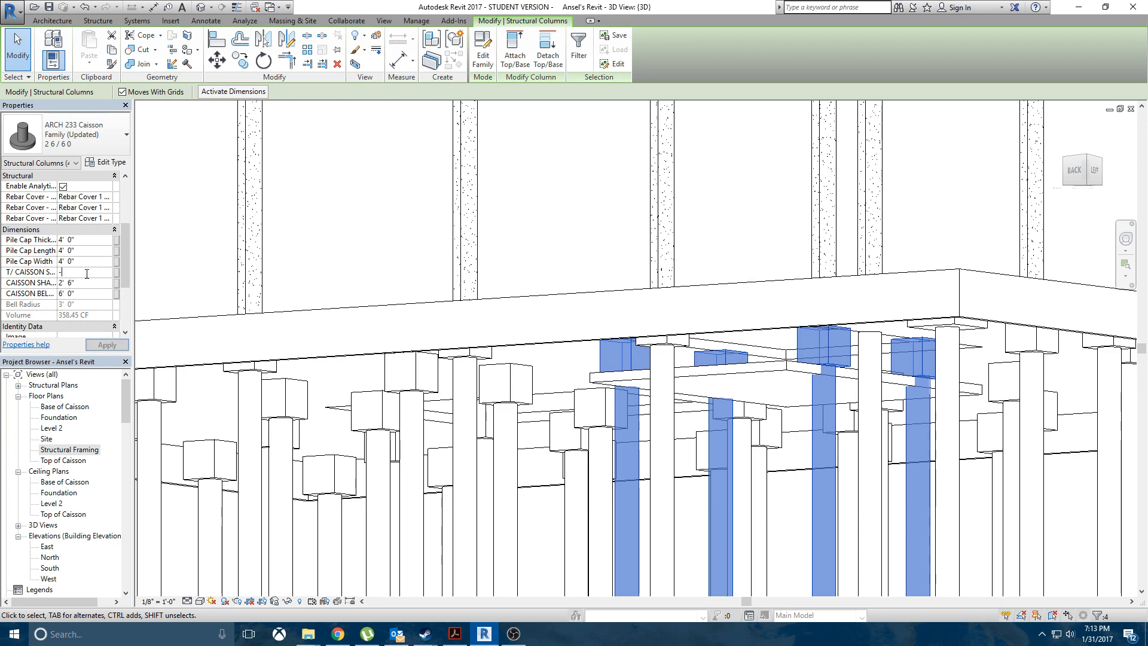
{"action": "type", "text": "10"}
{"action": "key", "text": "Return"}
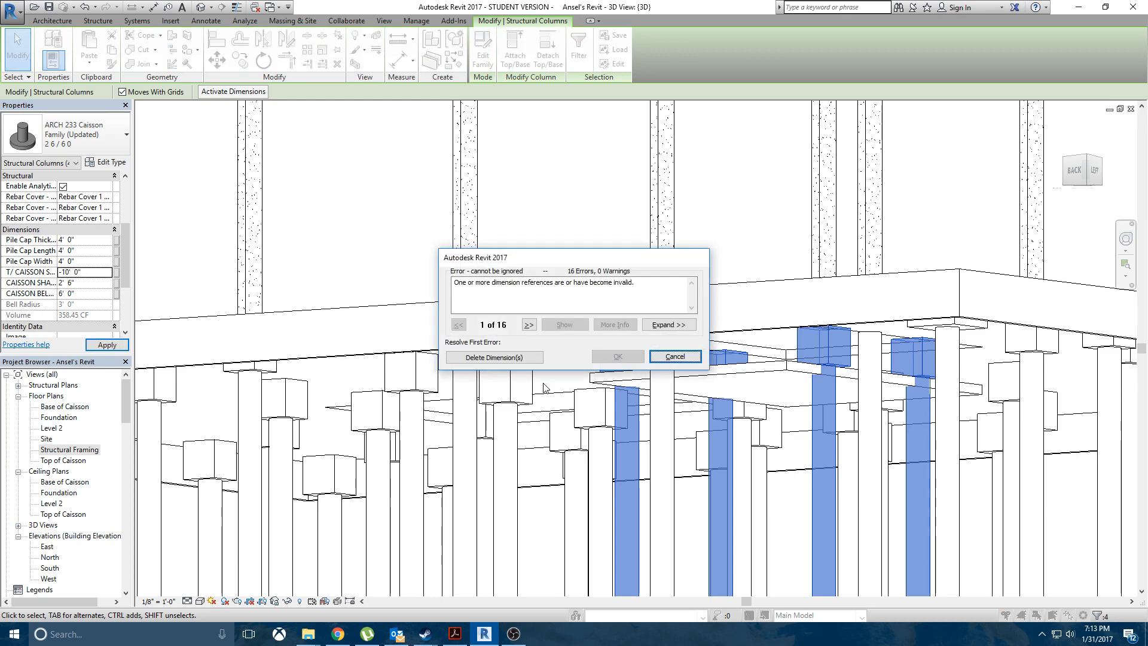
{"action": "left_click", "coordinate": [674, 356]}
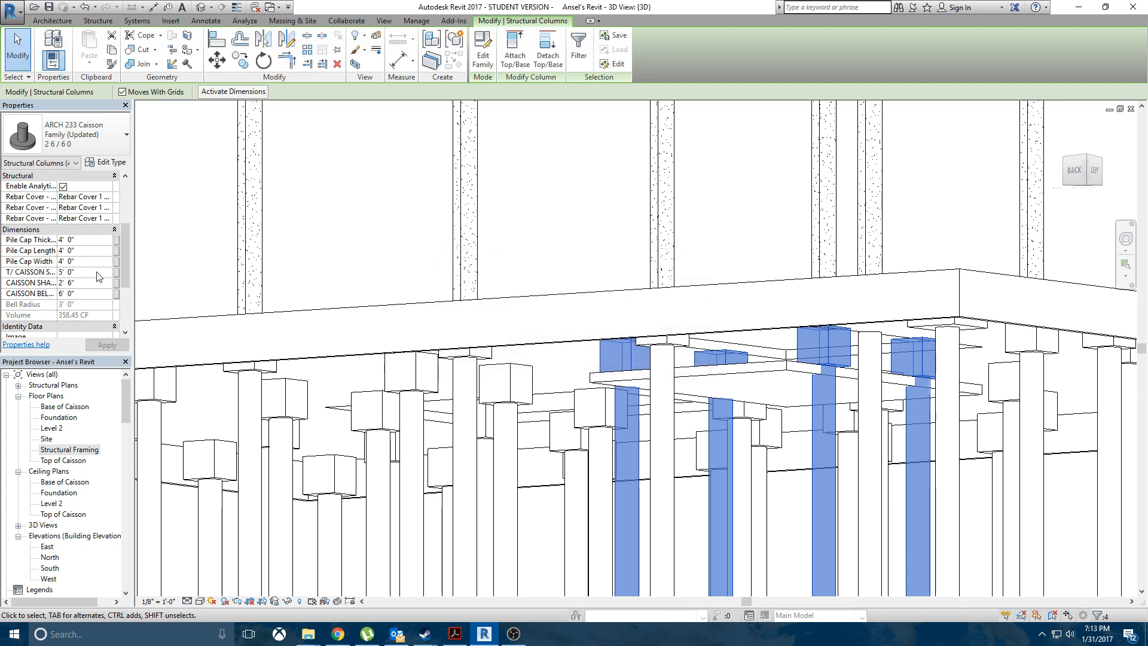
Step: Set the T/ Caisson shaft dimension of the four selected caissons to 10' 0" and check them through the pit opening
{"action": "type", "text": "10"}
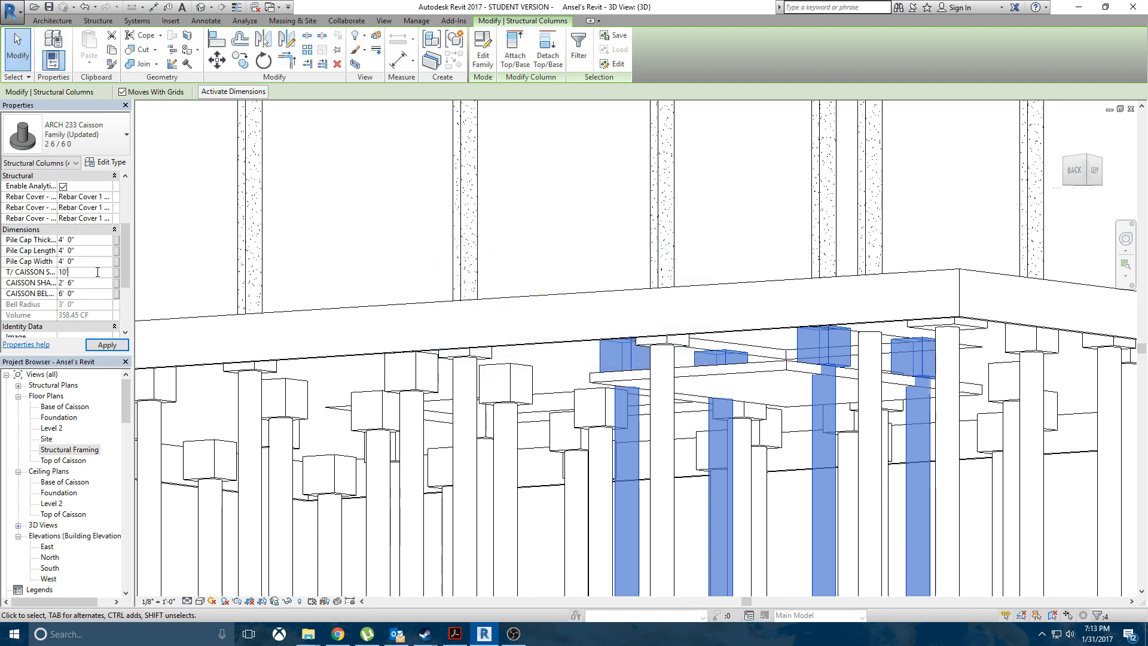
{"action": "key", "text": "Return"}
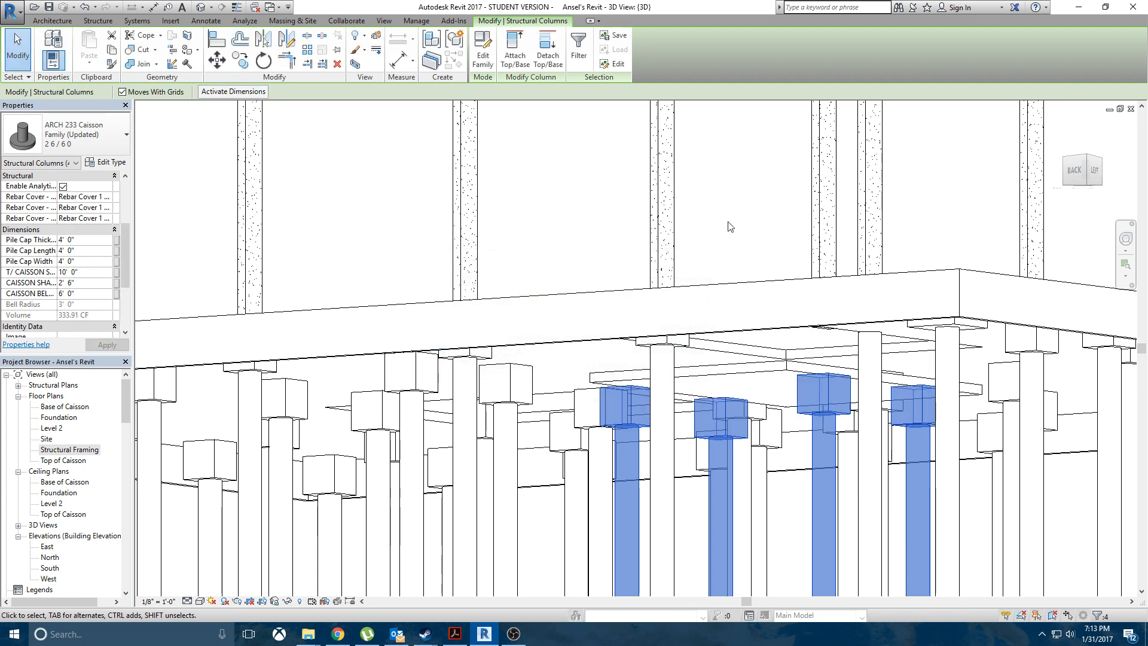
{"action": "middle_click_drag", "start_coordinate": [728, 226], "coordinate": [906, 350], "text": "shift"}
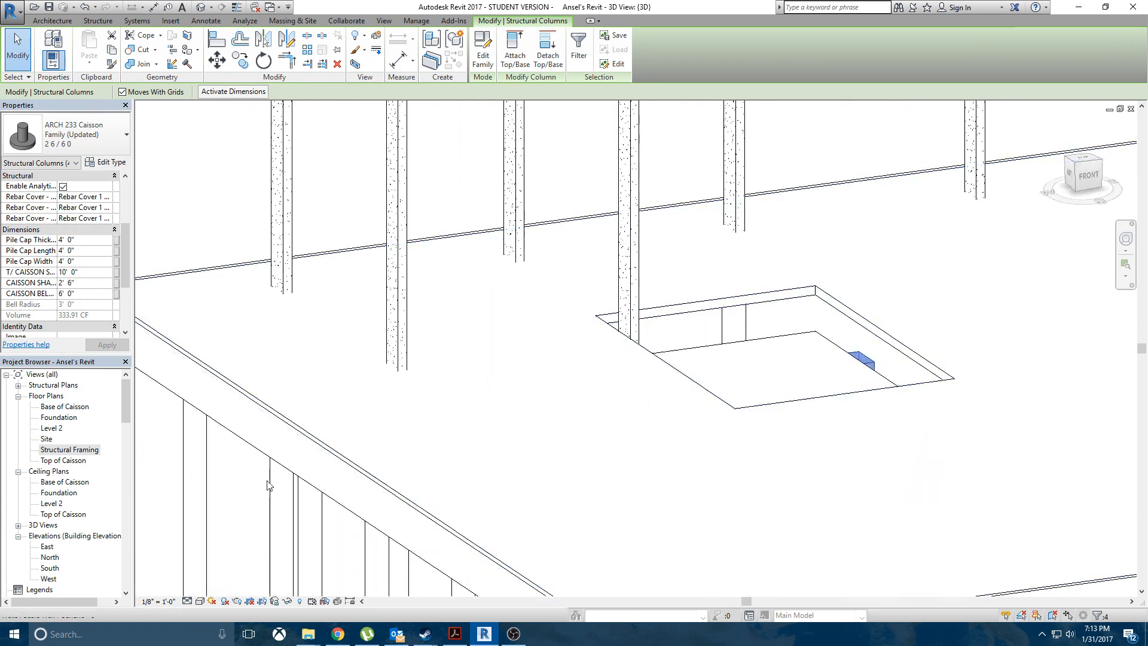
Step: Select the Generic - 8" perimeter wall on the west side and inspect the pit and slab in 3D
{"action": "left_click", "coordinate": [255, 441]}
{"action": "left_click", "coordinate": [247, 443]}
{"action": "scroll", "coordinate": [364, 350], "scroll_direction": "down", "scroll_amount": 3}
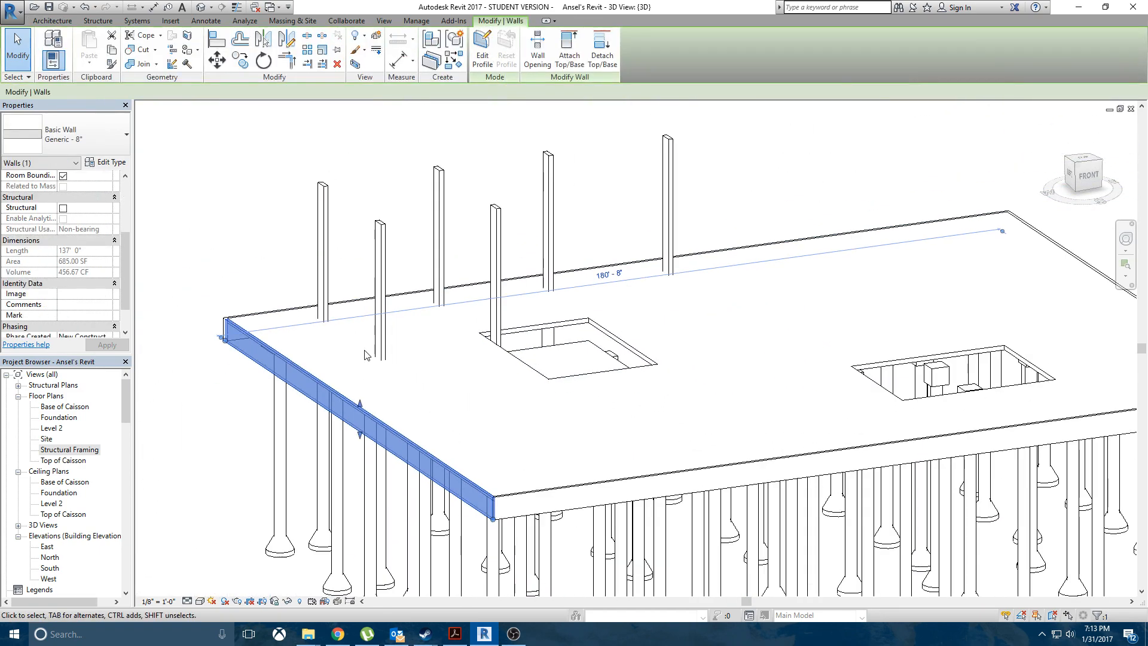
{"action": "middle_click_drag", "start_coordinate": [296, 274], "coordinate": [124, 417], "text": "shift"}
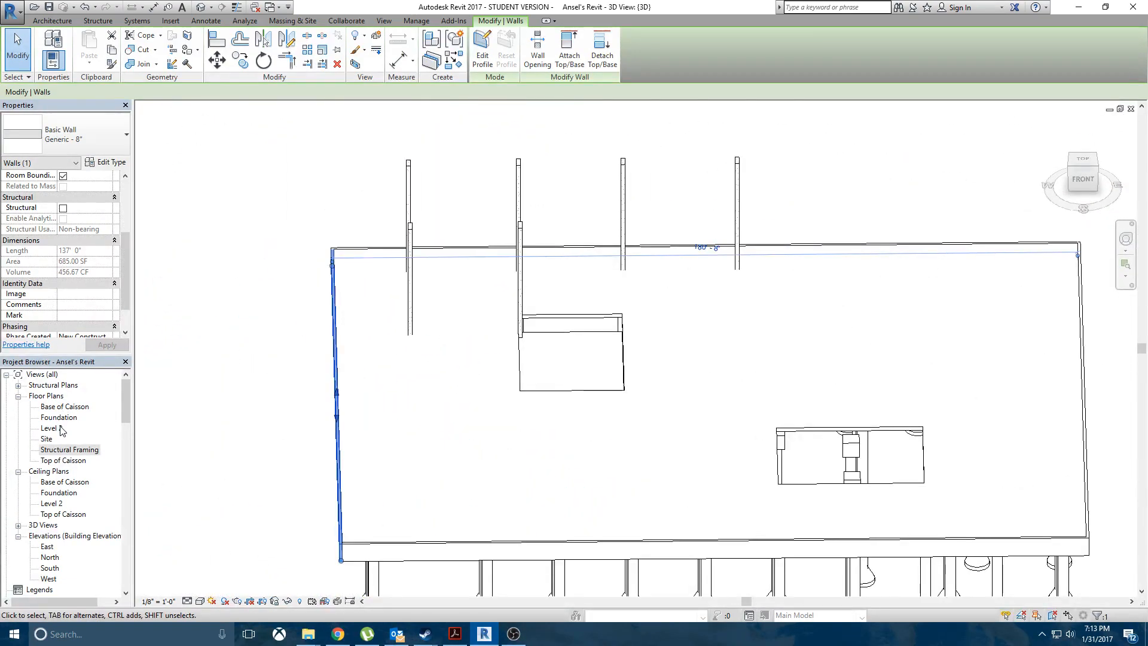
Step: In the Structural Framing floor plan, draw a closed 25' 3" by 35' 5" loop of Generic - 8" walls around the pit opening
{"action": "double_click", "coordinate": [57, 449]}
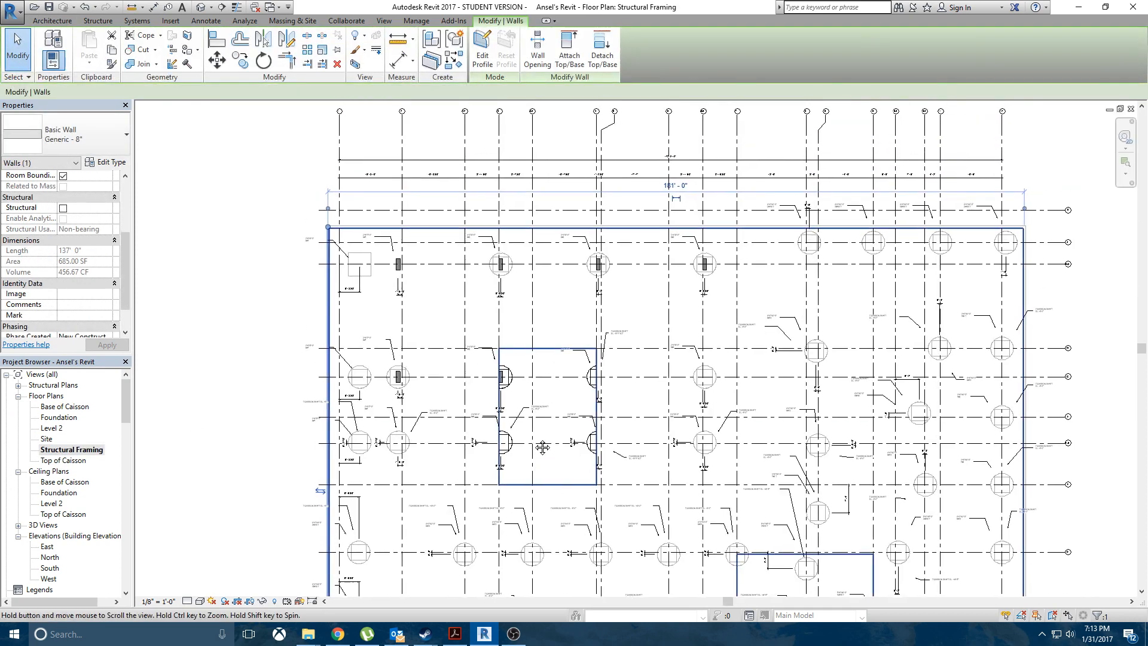
{"action": "middle_click_drag", "start_coordinate": [542, 439], "coordinate": [523, 379]}
{"action": "left_click", "coordinate": [53, 21]}
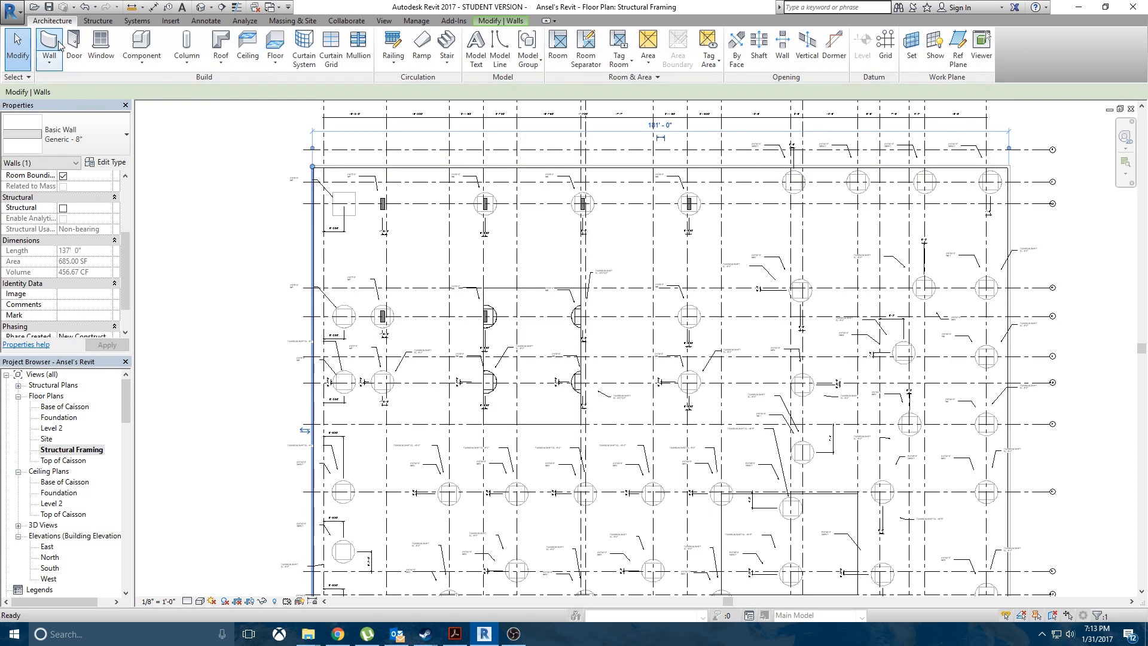
{"action": "left_click", "coordinate": [52, 47]}
{"action": "scroll", "coordinate": [532, 326], "scroll_direction": "up", "scroll_amount": 2}
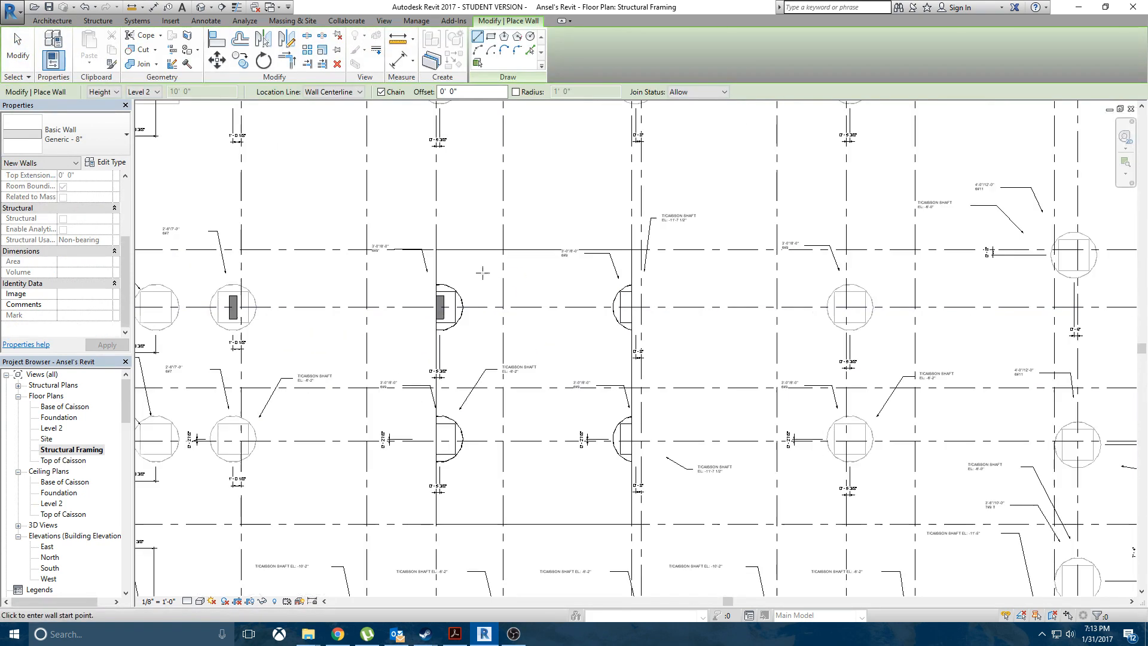
{"action": "left_click", "coordinate": [436, 249]}
{"action": "left_click", "coordinate": [631, 249]}
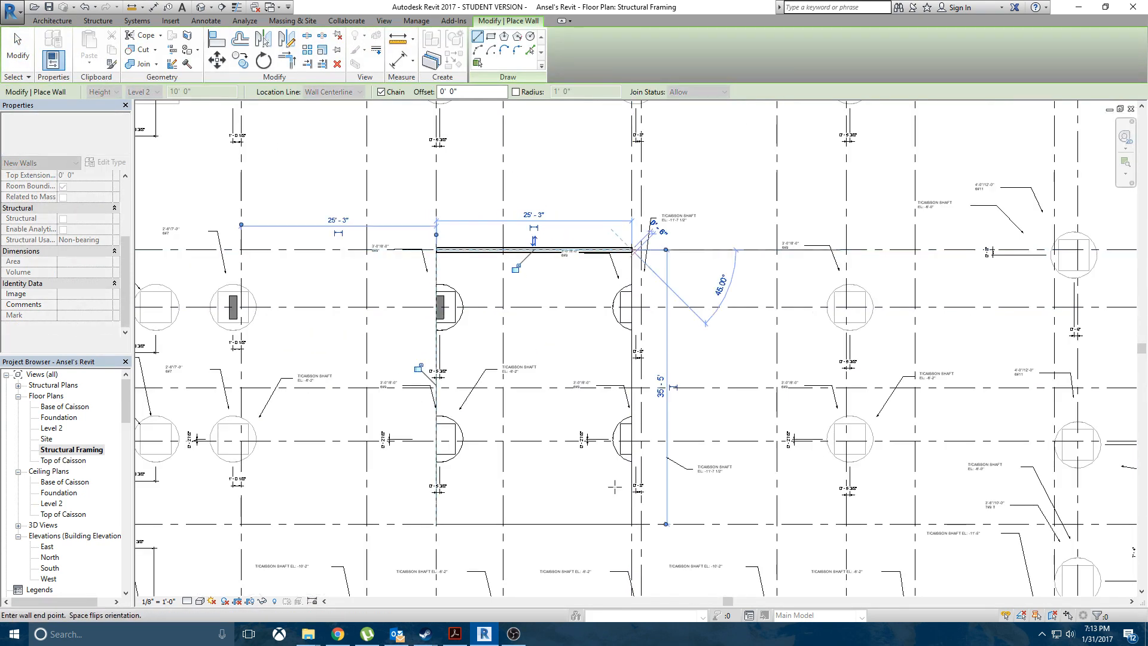
{"action": "left_click", "coordinate": [632, 524]}
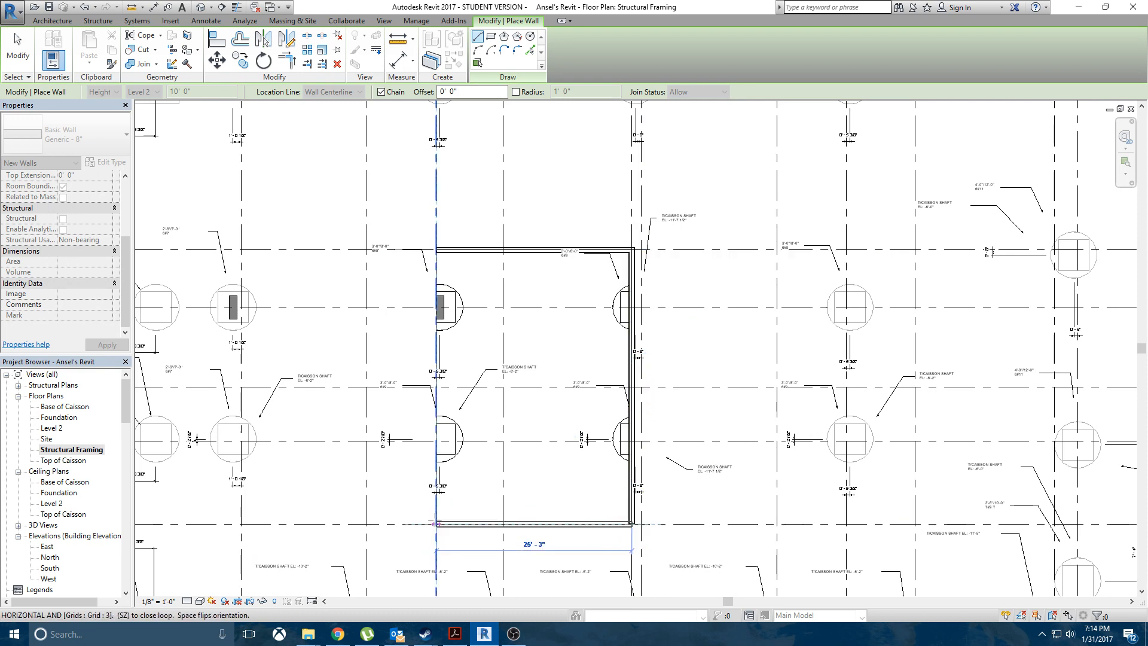
{"action": "left_click", "coordinate": [436, 524]}
{"action": "left_click", "coordinate": [436, 249]}
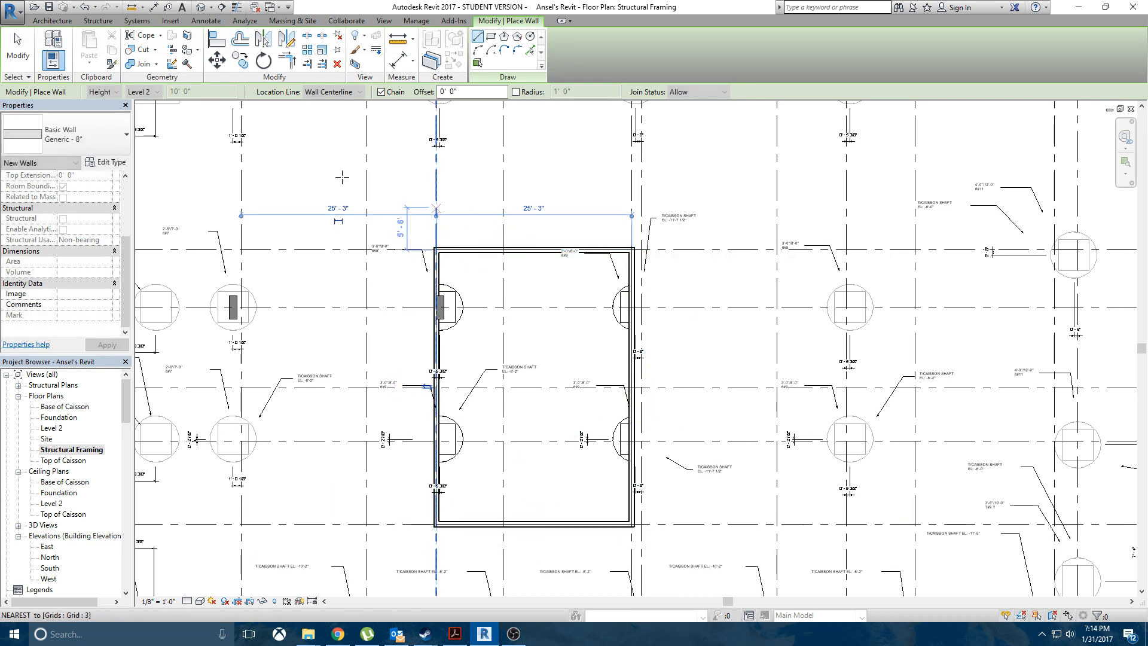
{"action": "key", "text": "Escape"}
{"action": "key", "text": "Escape"}
Step: Align the inner face of the pit's north wall with grid line H
{"action": "left_click", "coordinate": [454, 252]}
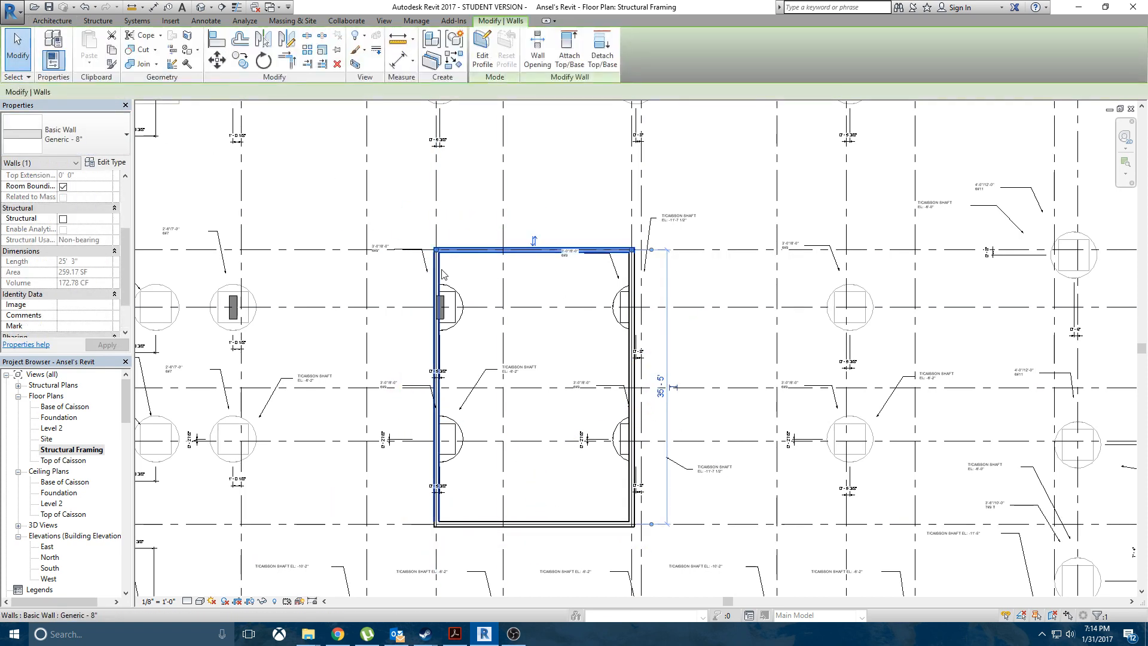
{"action": "key", "text": "Escape"}
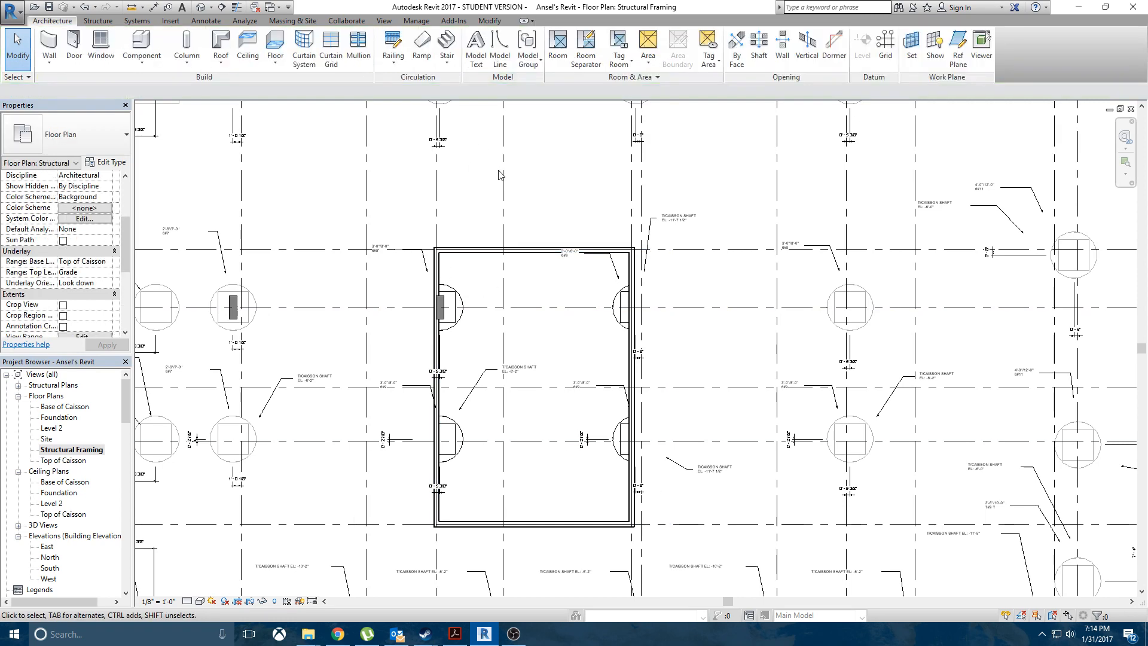
{"action": "left_click", "coordinate": [490, 21]}
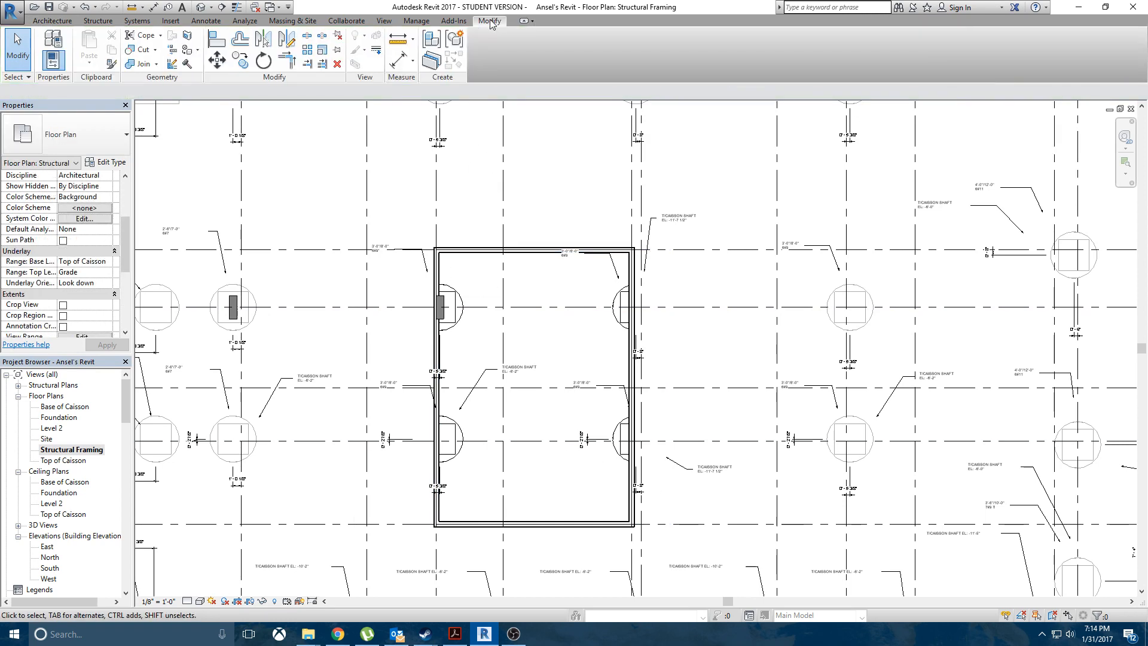
{"action": "left_click", "coordinate": [223, 42]}
{"action": "scroll", "coordinate": [457, 275], "scroll_direction": "up", "scroll_amount": 4}
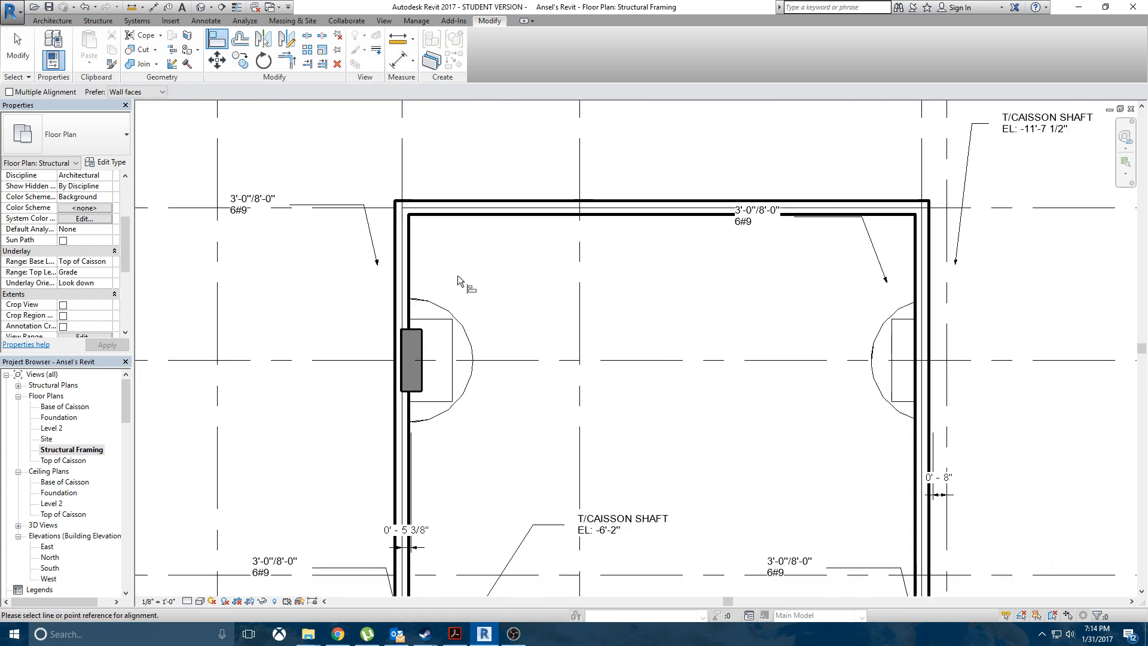
{"action": "left_click", "coordinate": [459, 205]}
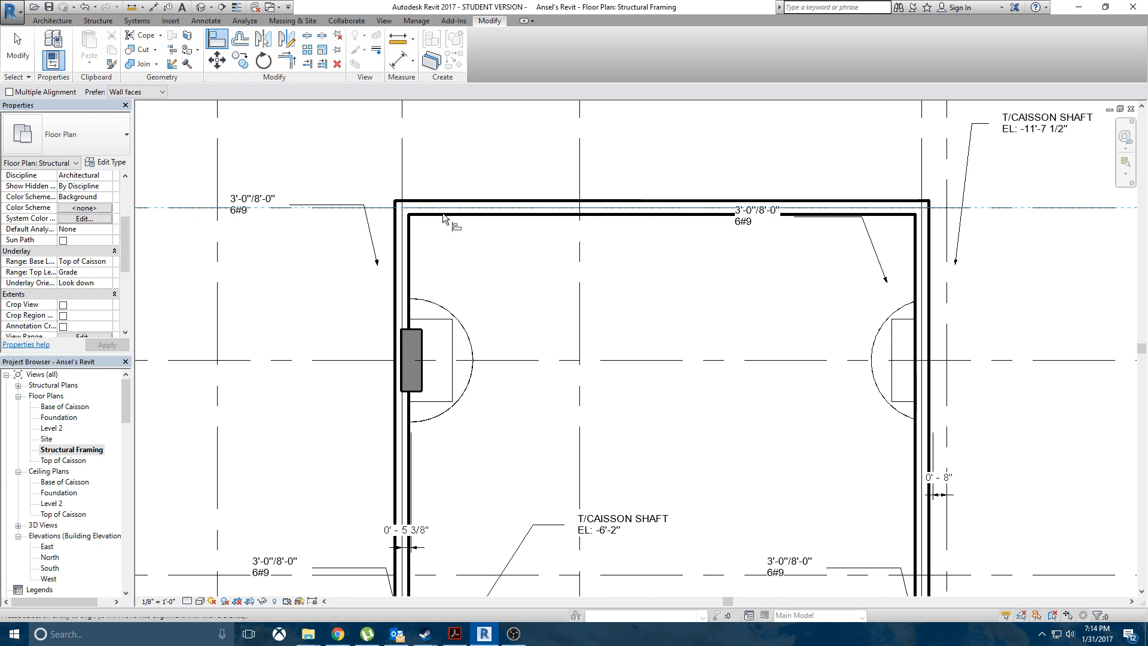
{"action": "scroll", "coordinate": [432, 217], "scroll_direction": "up", "scroll_amount": 5}
{"action": "key", "text": "Escape"}
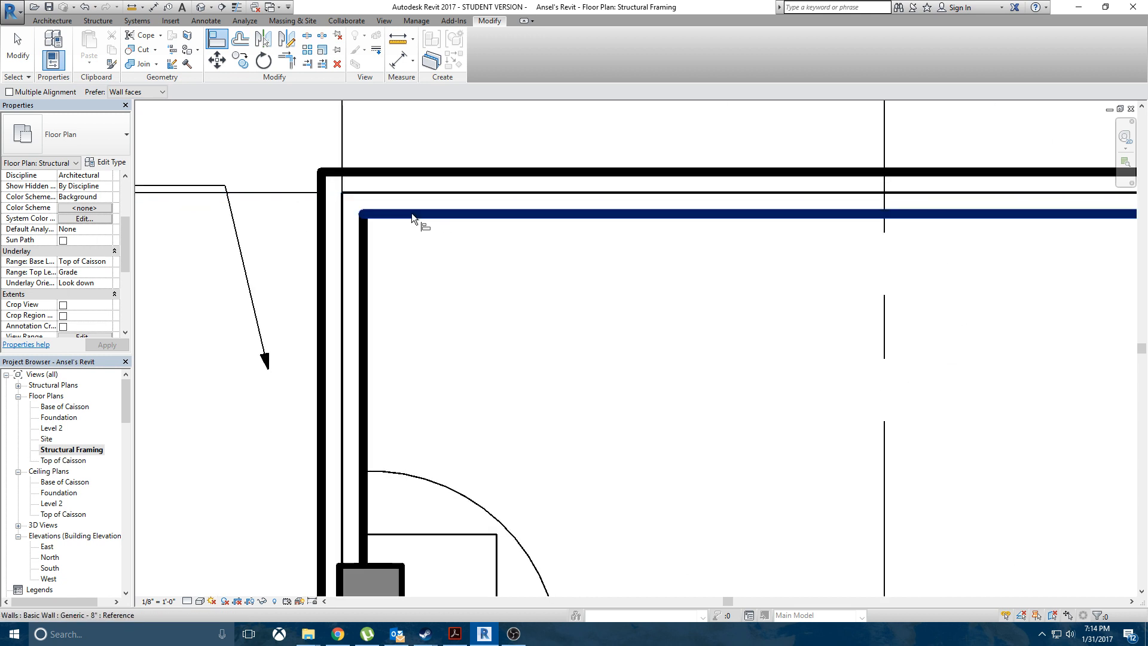
{"action": "scroll", "coordinate": [399, 241], "scroll_direction": "down", "scroll_amount": 1}
{"action": "scroll", "coordinate": [399, 241], "scroll_direction": "down", "scroll_amount": 3}
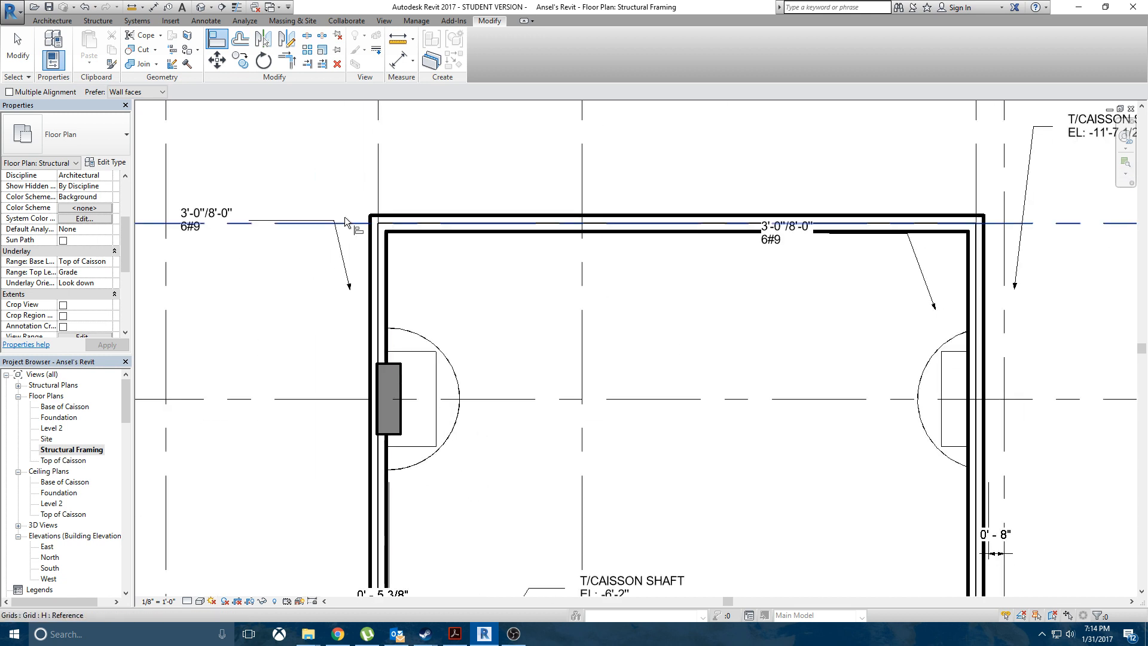
{"action": "left_click", "coordinate": [343, 224]}
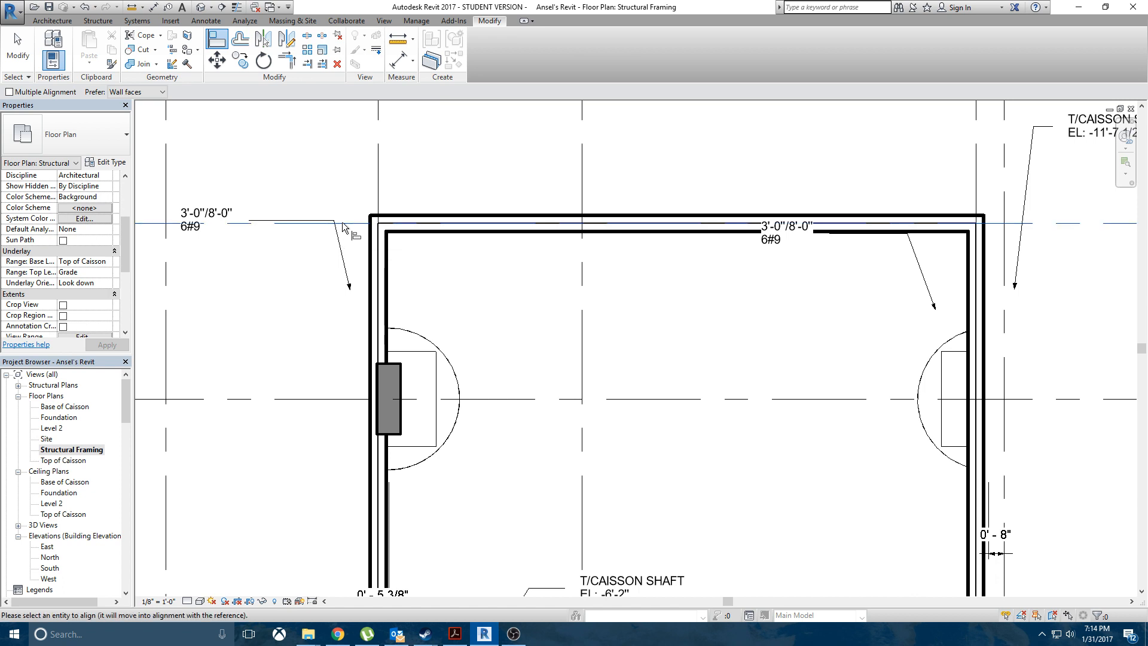
{"action": "left_click", "coordinate": [412, 232]}
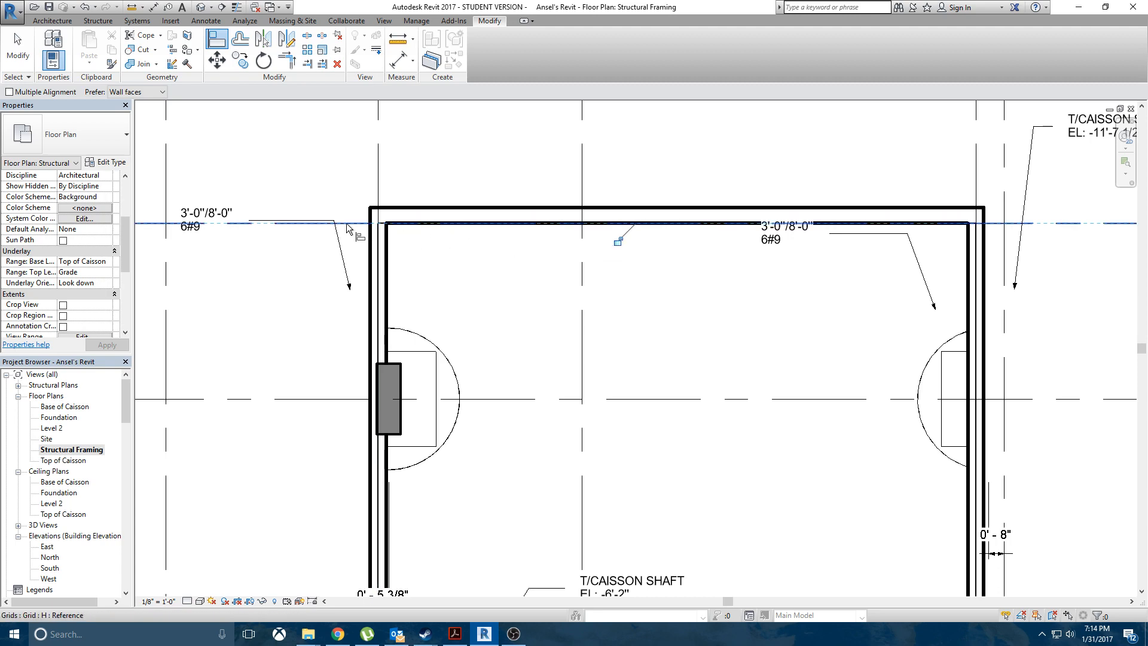
Step: Align the inner faces of the pit's west and south walls with the grid lines they follow
{"action": "scroll", "coordinate": [469, 350], "scroll_direction": "down", "scroll_amount": 3}
{"action": "middle_click_drag", "start_coordinate": [493, 437], "coordinate": [490, 172]}
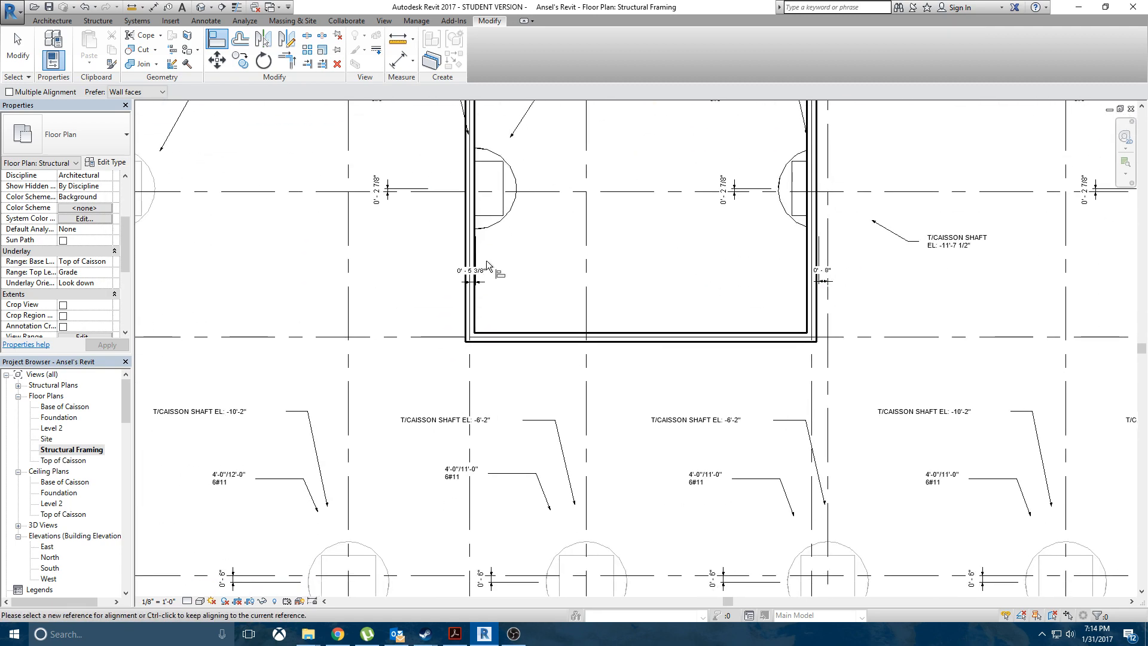
{"action": "left_click", "coordinate": [470, 375]}
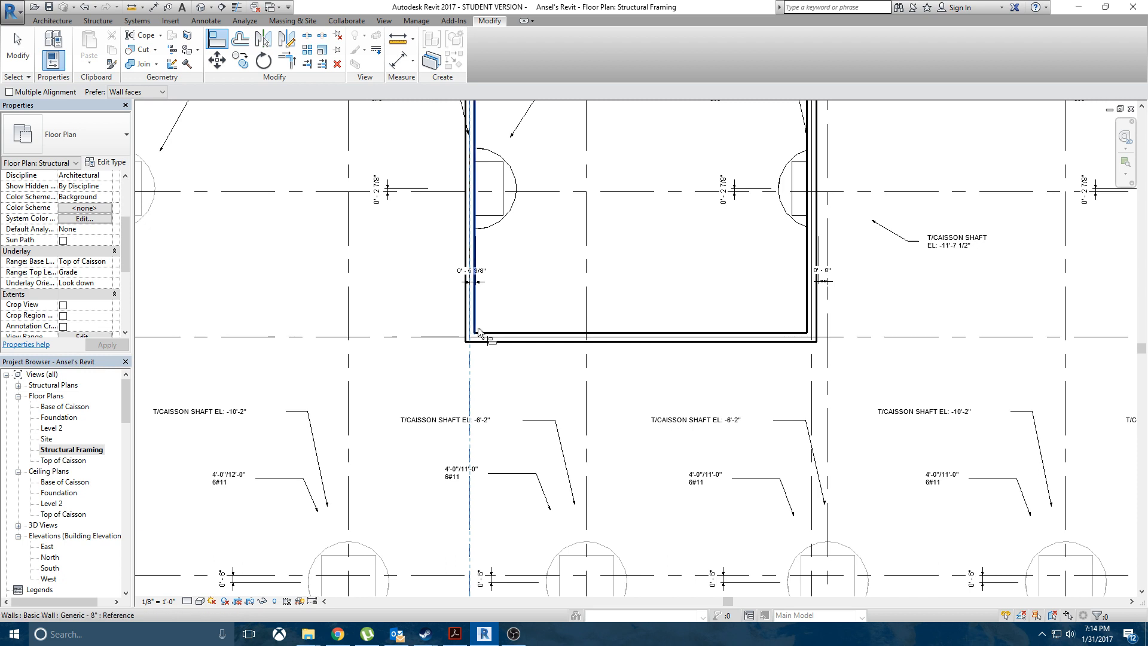
{"action": "left_click", "coordinate": [476, 328]}
{"action": "left_click", "coordinate": [434, 341]}
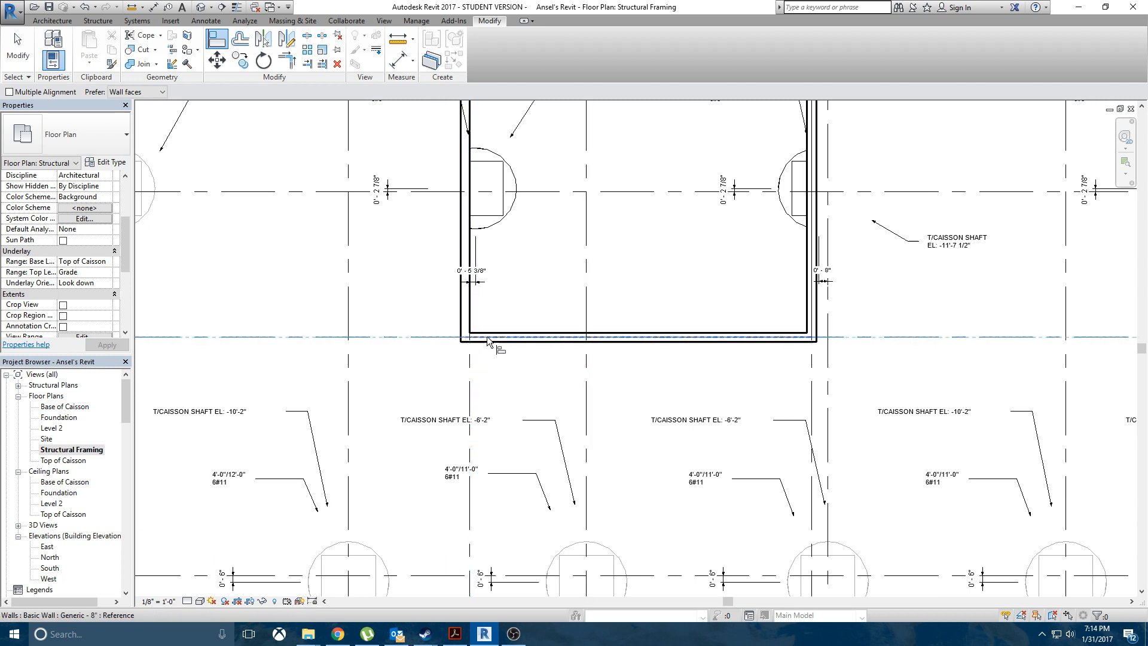
{"action": "left_click", "coordinate": [495, 333]}
Step: Align the inner face of the pit's east wall with its grid line and check the wall loop
{"action": "middle_click_drag", "start_coordinate": [680, 325], "coordinate": [596, 407]}
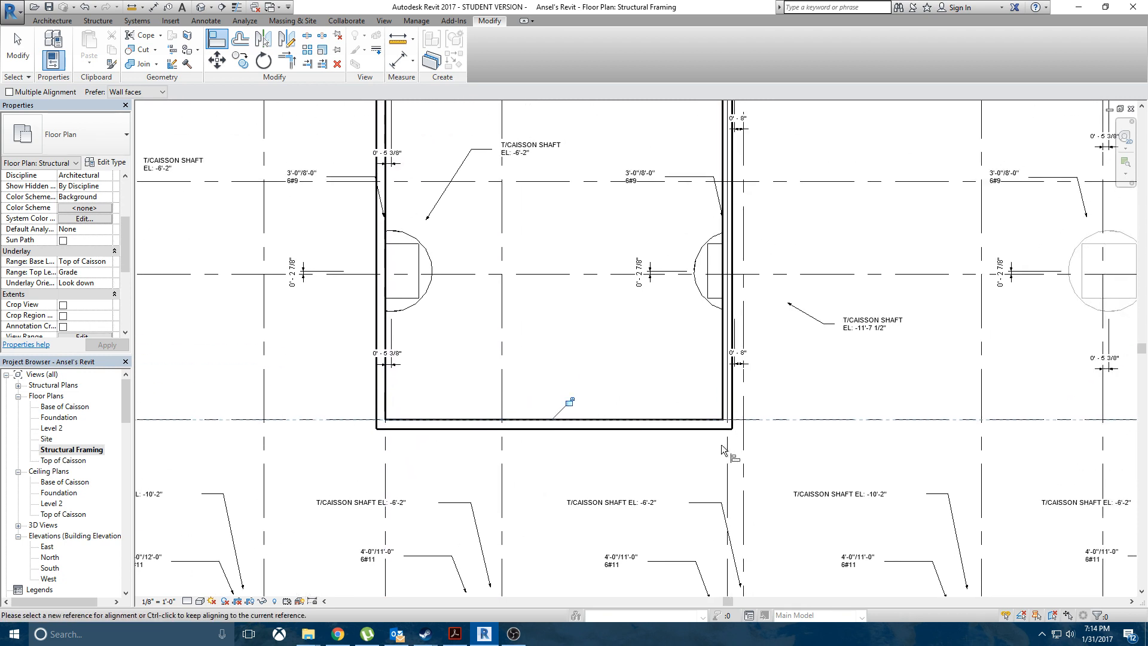
{"action": "left_click", "coordinate": [727, 447]}
{"action": "left_click", "coordinate": [722, 263]}
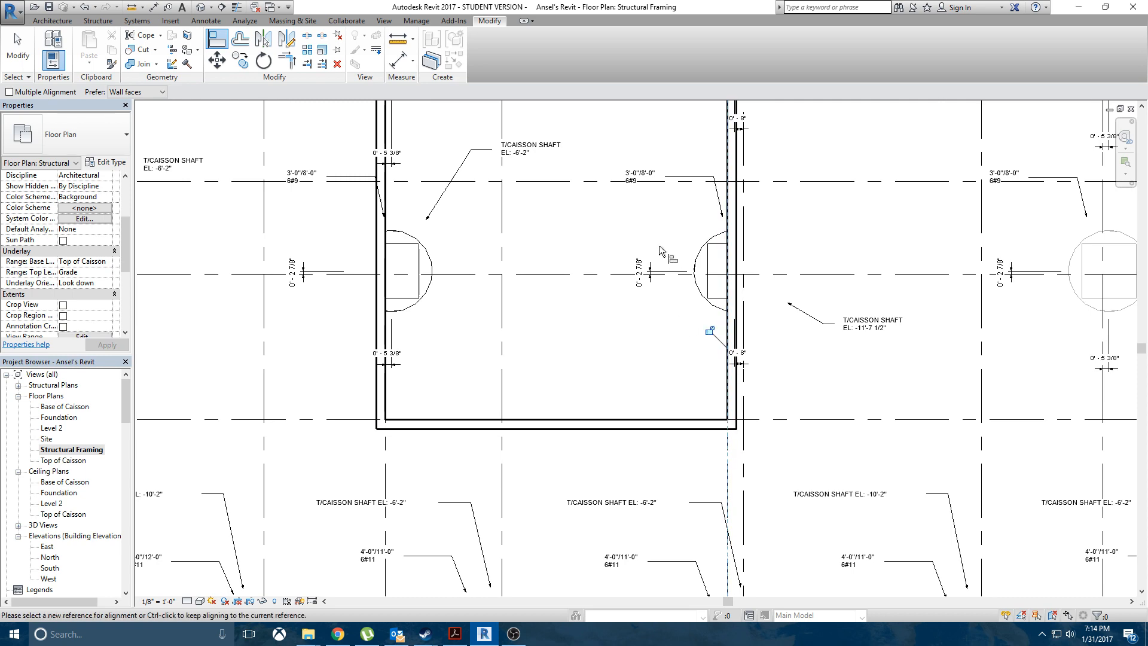
{"action": "scroll", "coordinate": [630, 229], "scroll_direction": "down", "scroll_amount": 3}
{"action": "middle_click_drag", "start_coordinate": [630, 229], "coordinate": [631, 433]}
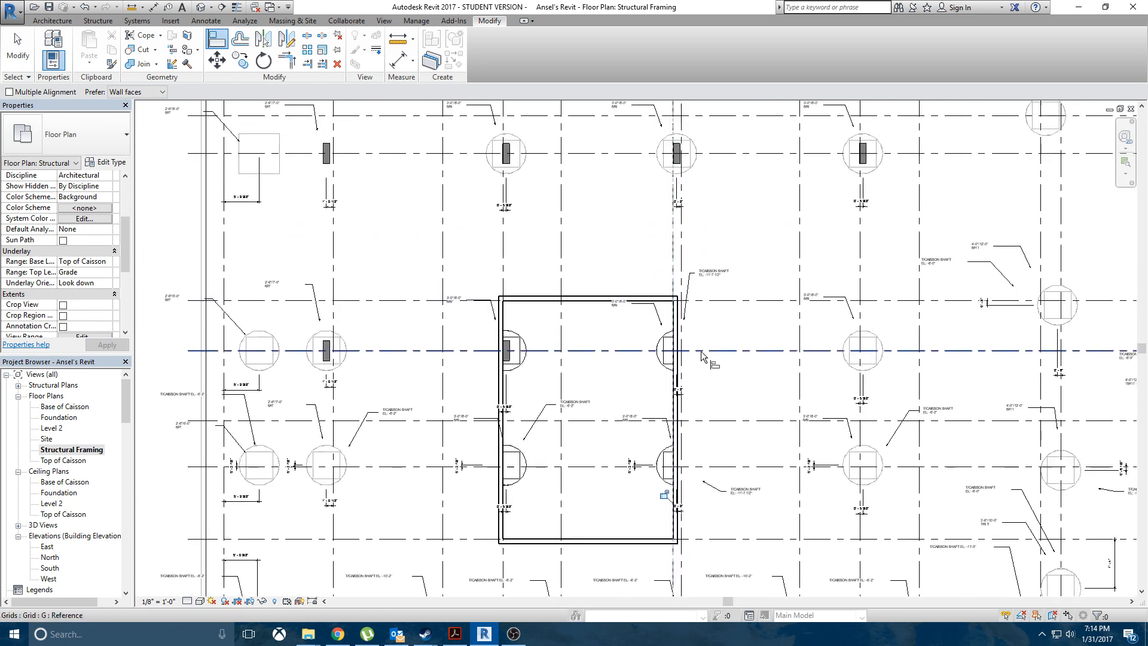
{"action": "scroll", "coordinate": [633, 311], "scroll_direction": "up", "scroll_amount": 3}
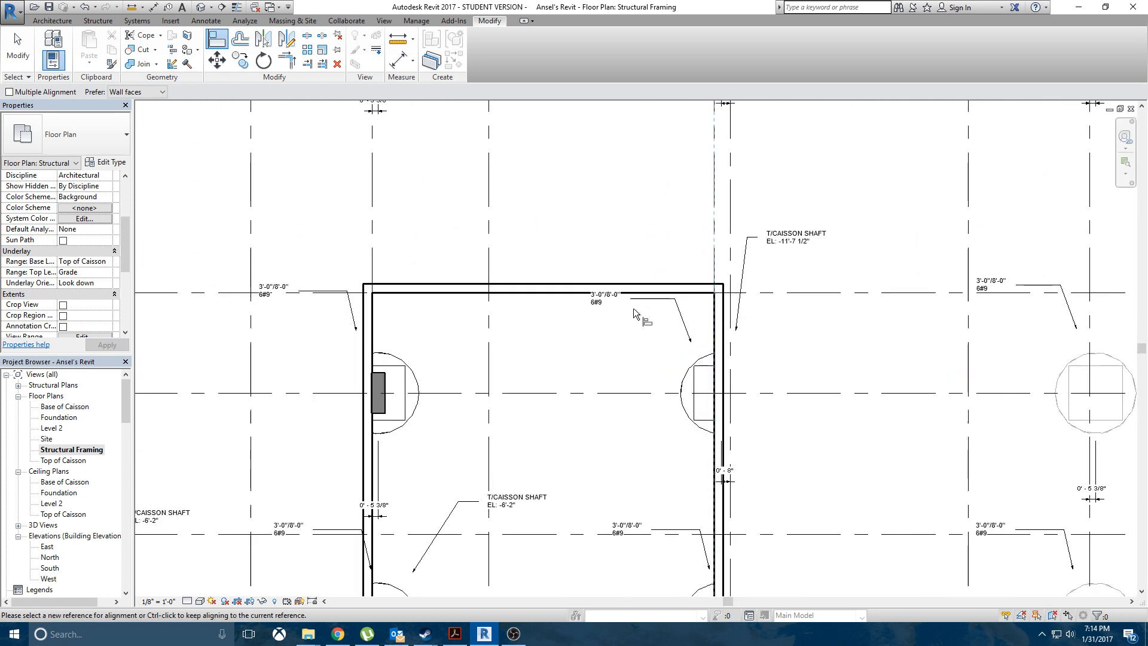
Step: Select the four pit walls in the 3D view and set their Base Constraint to Base of Caisson and Top Constraint to Grade
{"action": "left_click", "coordinate": [203, 8]}
{"action": "middle_click_drag", "start_coordinate": [566, 361], "coordinate": [447, 287], "text": "shift"}
{"action": "key", "text": "Escape"}
{"action": "left_click", "coordinate": [455, 271]}
{"action": "left_click", "coordinate": [414, 252], "text": "ctrl"}
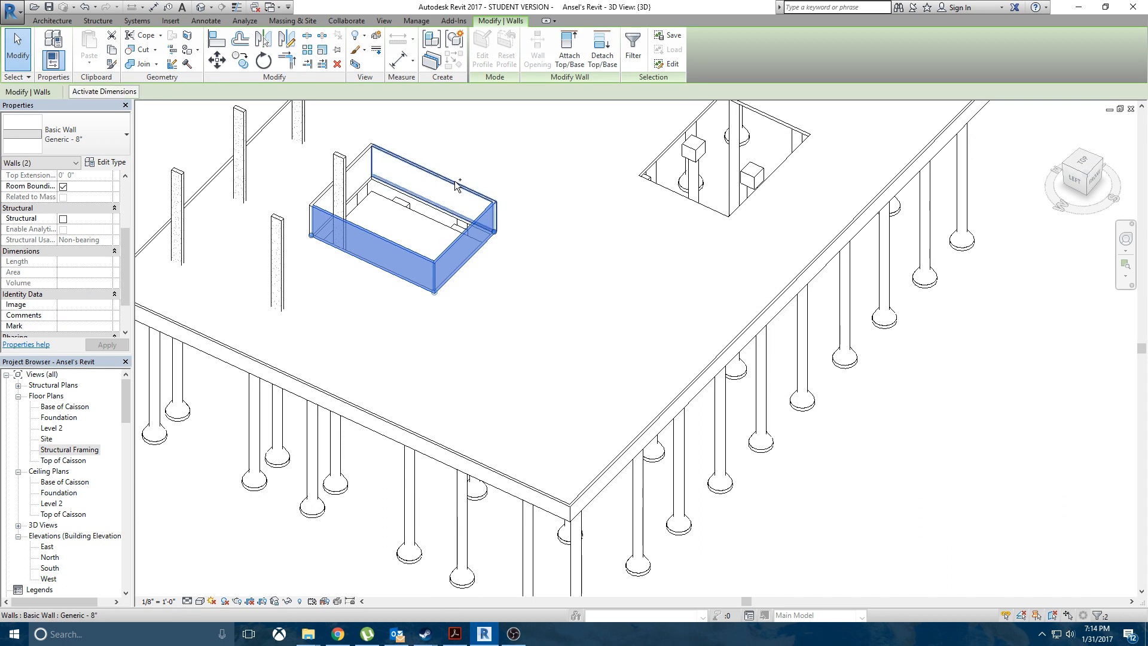
{"action": "left_click", "coordinate": [454, 180], "text": "ctrl"}
{"action": "left_click", "coordinate": [359, 173], "text": "ctrl"}
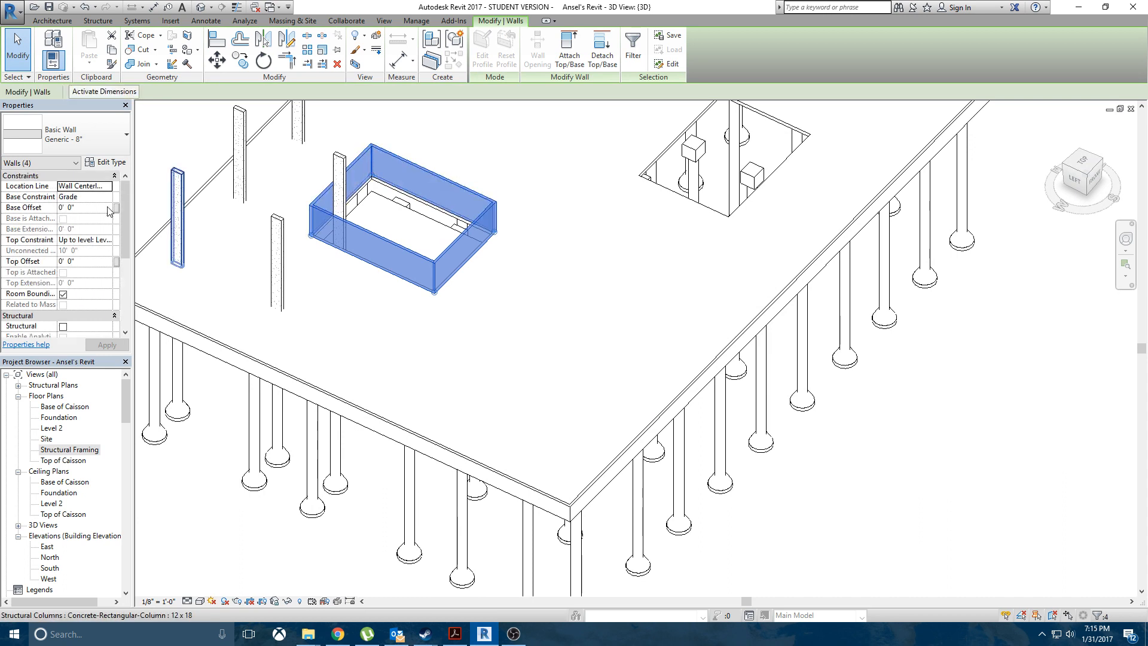
{"action": "left_click", "coordinate": [109, 199]}
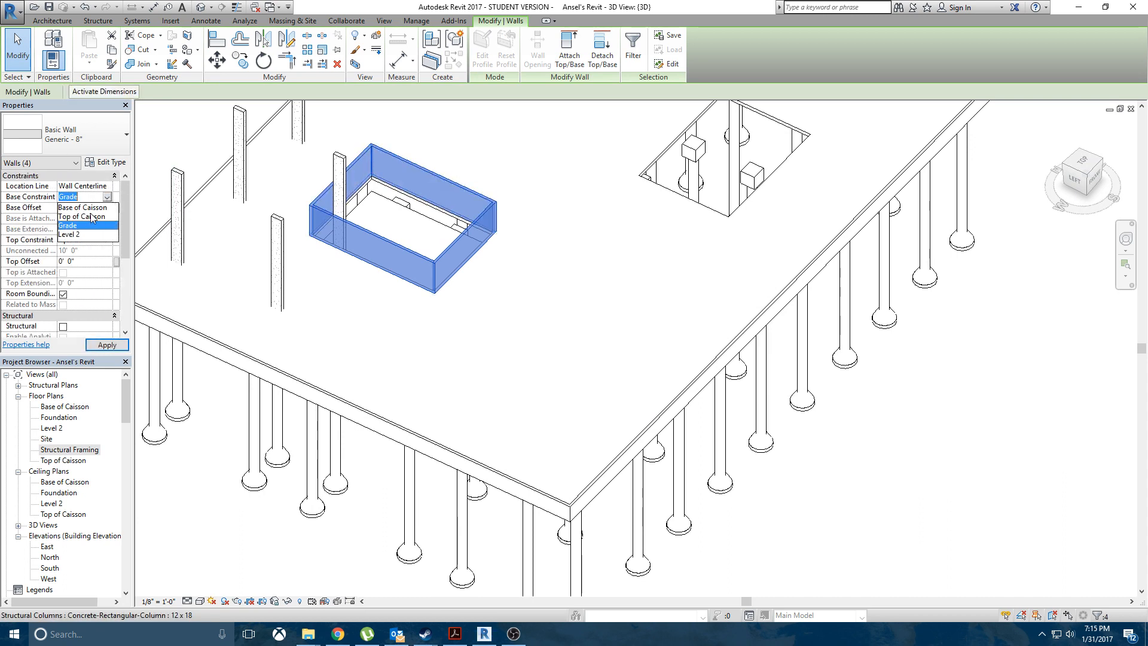
{"action": "left_click", "coordinate": [92, 207]}
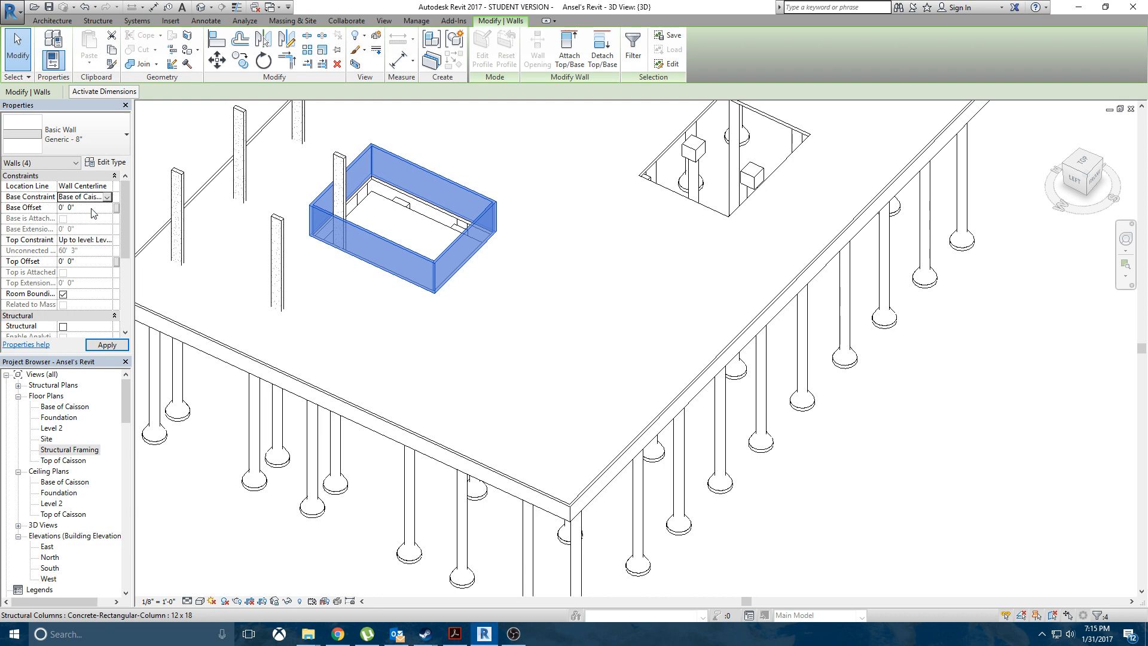
{"action": "left_click", "coordinate": [108, 240]}
{"action": "left_click", "coordinate": [106, 280]}
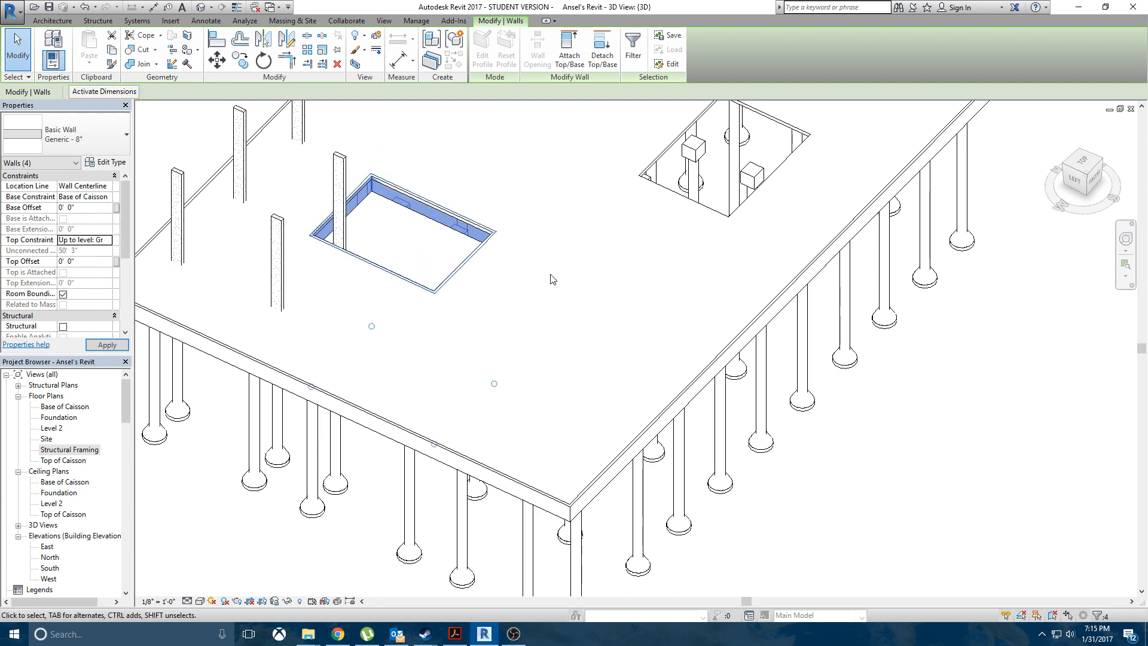
Step: Set the Base Constraint of the four pit walls to Top of Caisson
{"action": "middle_click_drag", "start_coordinate": [405, 239], "coordinate": [374, 222], "text": "shift"}
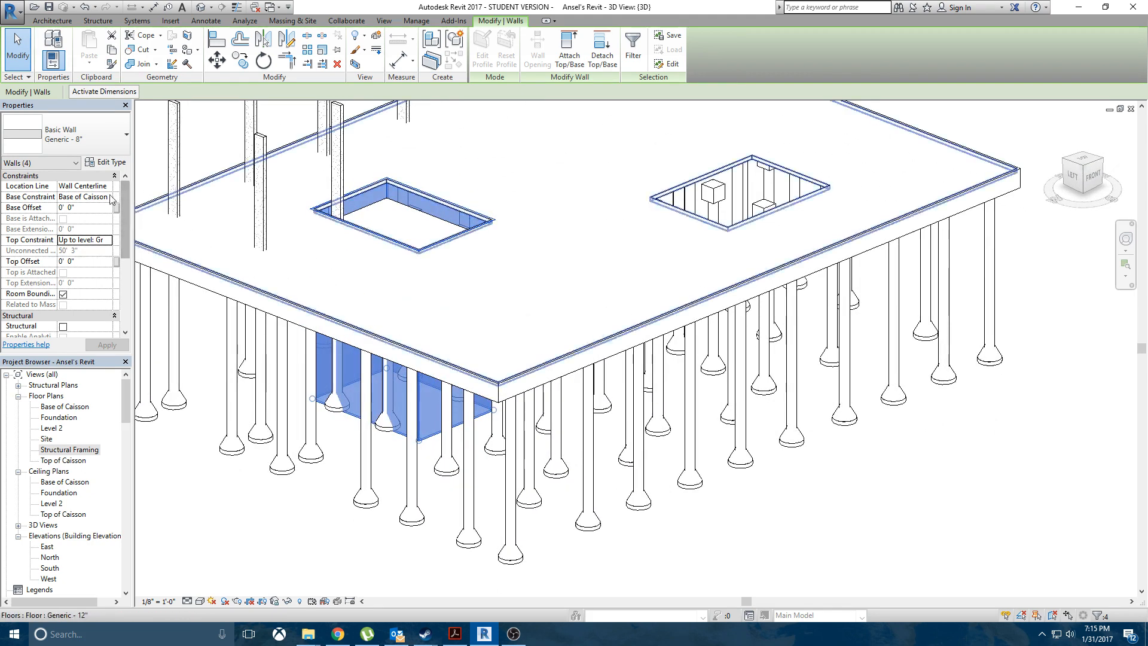
{"action": "left_click", "coordinate": [107, 197]}
{"action": "left_click", "coordinate": [90, 217]}
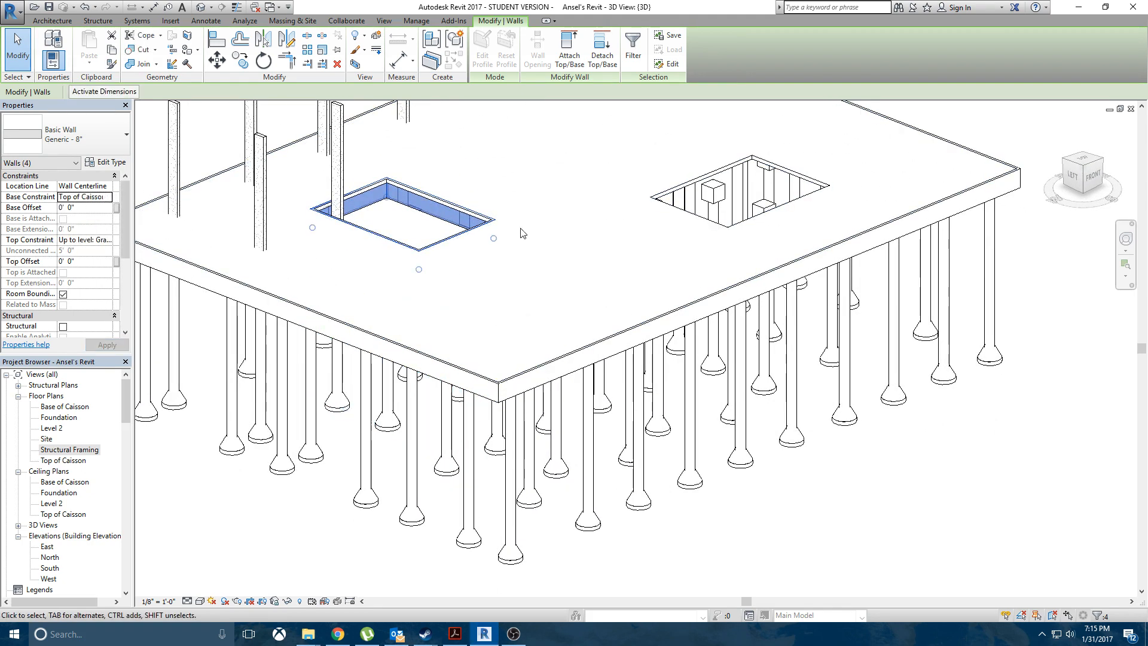
Step: Set the Top Offset of the four pit walls to -1' 0"
{"action": "scroll", "coordinate": [427, 202], "scroll_direction": "up", "scroll_amount": 6}
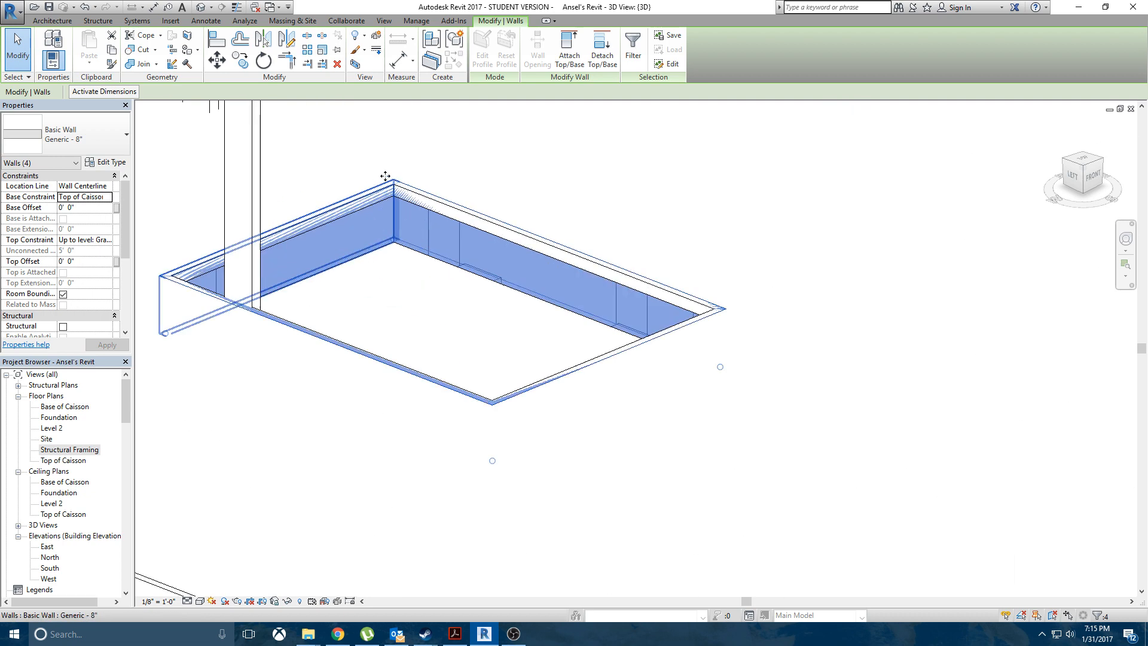
{"action": "scroll", "coordinate": [417, 230], "scroll_direction": "down", "scroll_amount": 5}
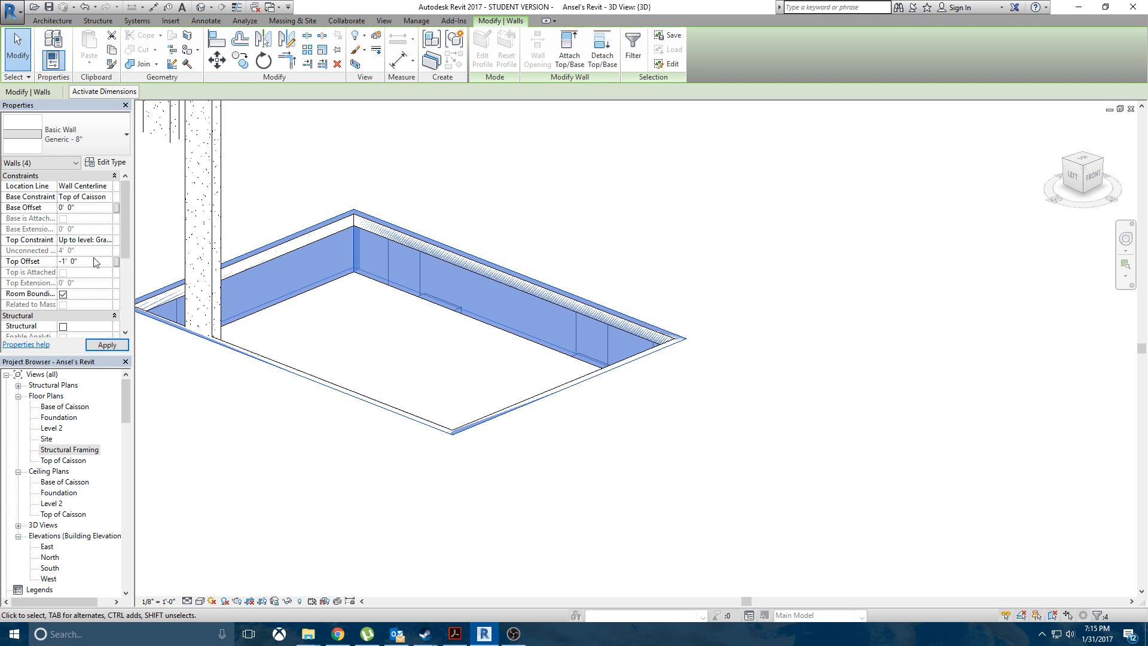
{"action": "key", "text": "Return"}
Step: Examine from below the slab how the pit walls meet the pit floor, and select the pit's north wall
{"action": "middle_click_drag", "start_coordinate": [555, 300], "coordinate": [724, 238], "text": "shift"}
{"action": "left_click", "coordinate": [721, 244]}
{"action": "scroll", "coordinate": [713, 288], "scroll_direction": "down", "scroll_amount": 2}
{"action": "middle_click_drag", "start_coordinate": [690, 330], "coordinate": [419, 334], "text": "shift"}
{"action": "left_click", "coordinate": [420, 328]}
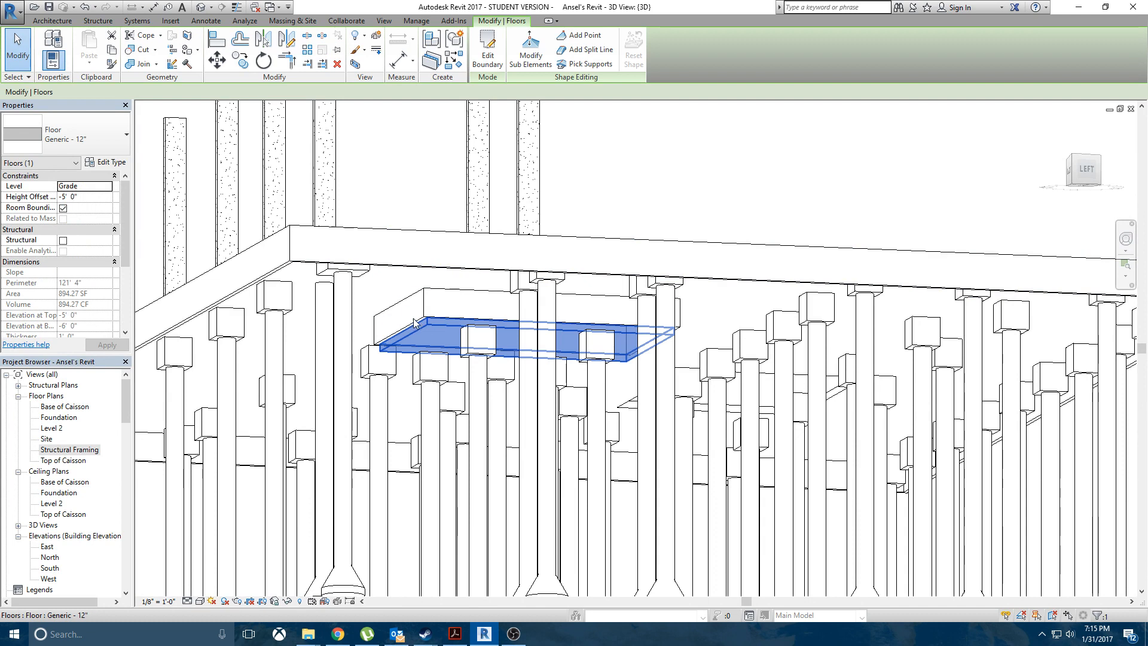
{"action": "left_click", "coordinate": [417, 321]}
{"action": "key", "text": "Escape"}
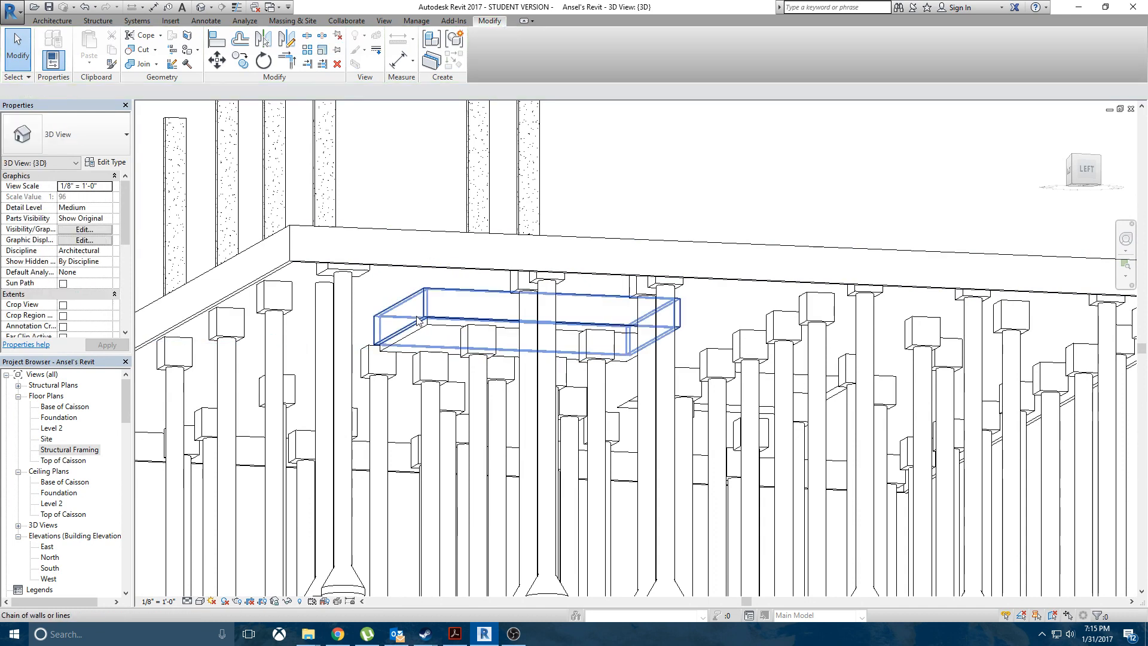
{"action": "left_click", "coordinate": [416, 320]}
{"action": "key", "text": "Escape"}
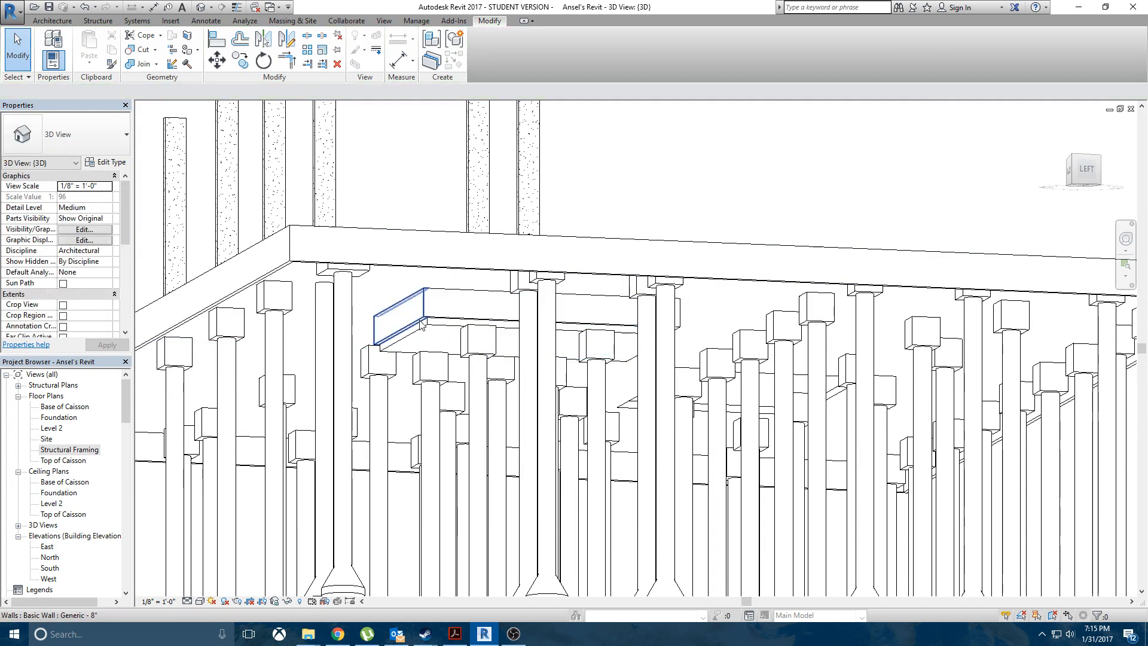
{"action": "left_click", "coordinate": [407, 329]}
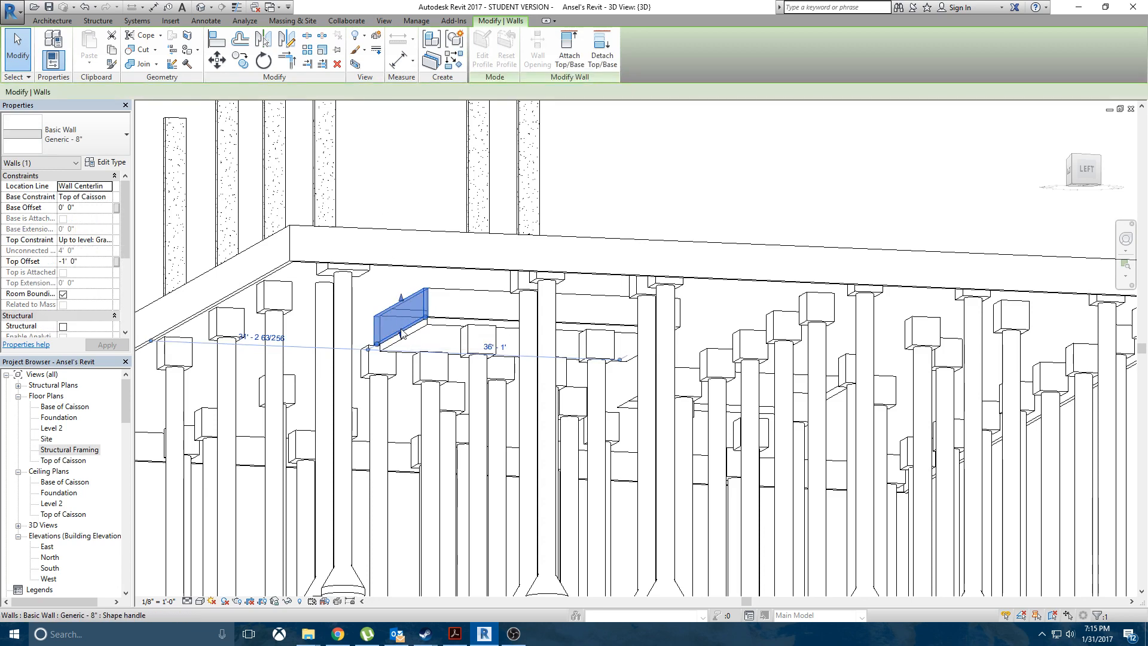
Step: Select the chain of four pit walls and set their Base Offset to -1' 0"
{"action": "key", "text": "Escape"}
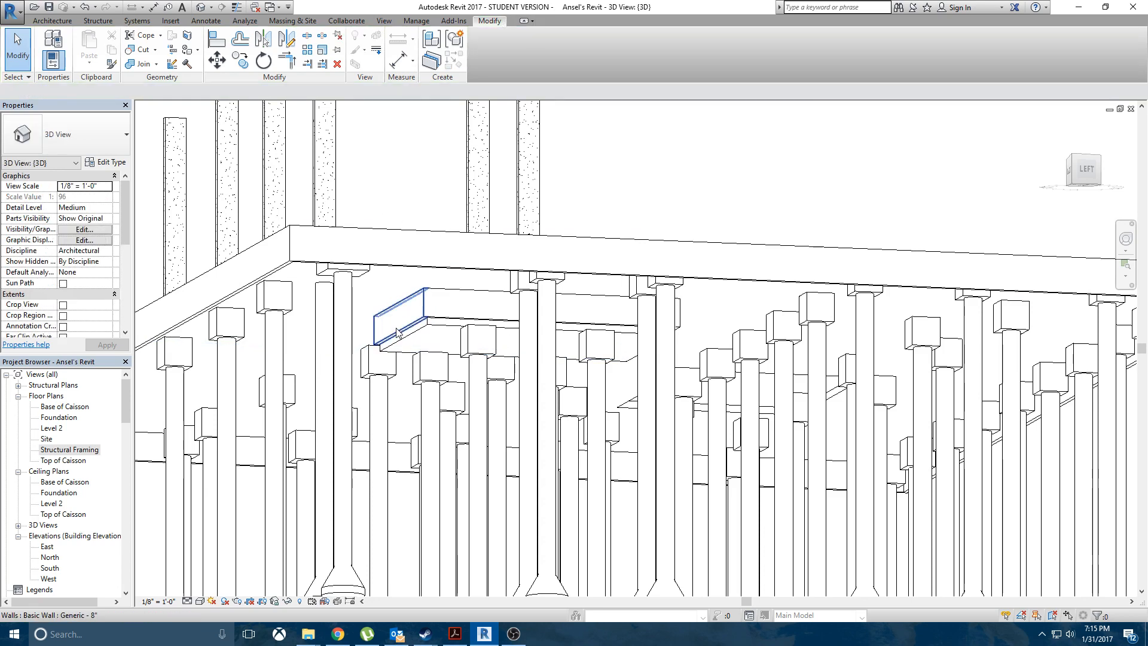
{"action": "key", "text": "Tab"}
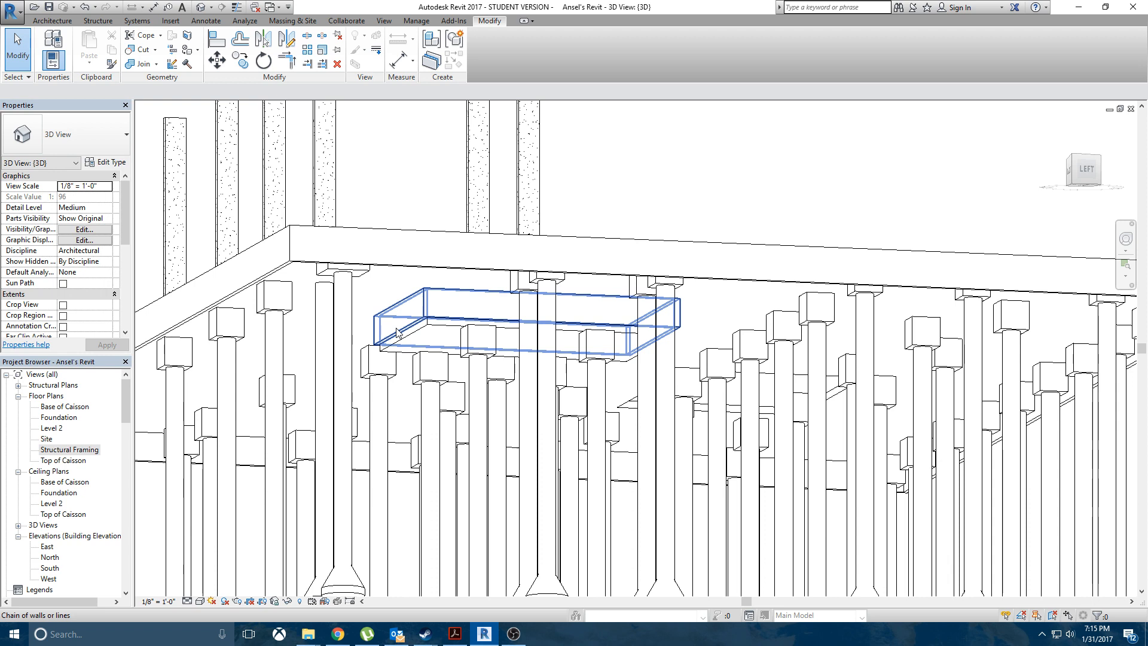
{"action": "left_click", "coordinate": [397, 331]}
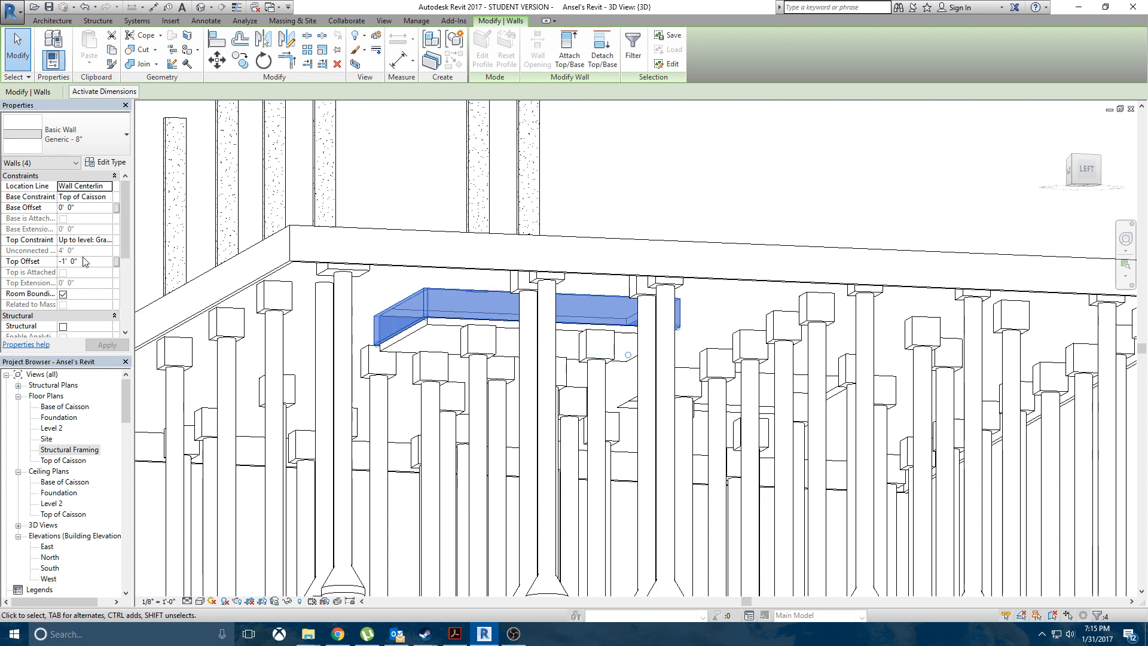
{"action": "left_click", "coordinate": [95, 207]}
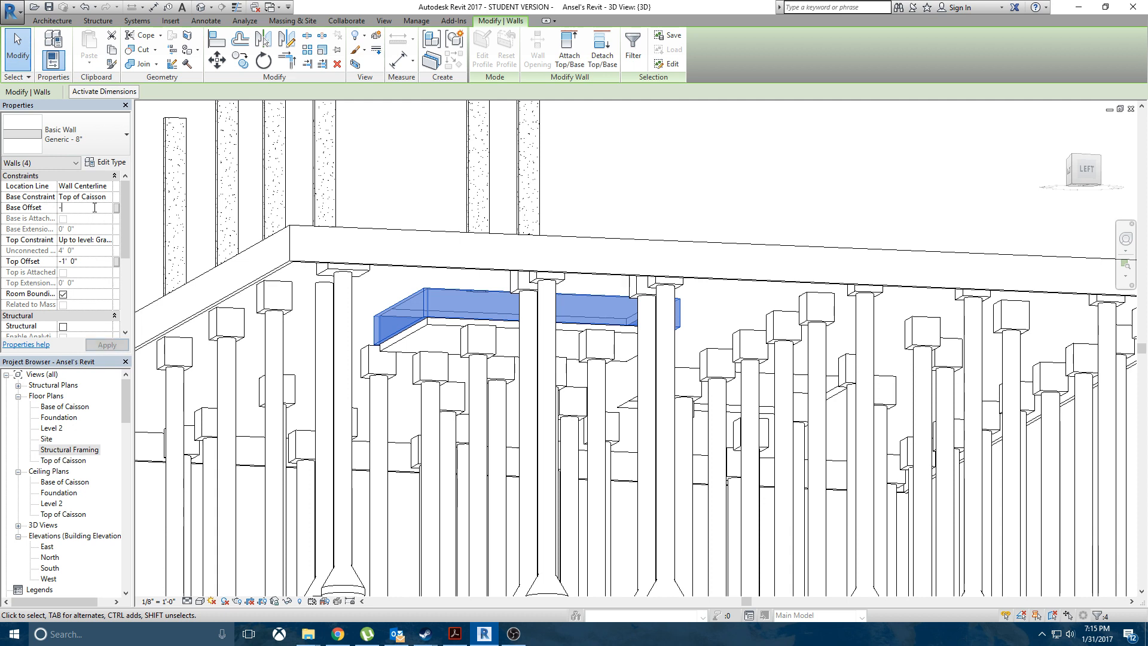
{"action": "type", "text": "-1'"}
{"action": "key", "text": "Return"}
{"action": "scroll", "coordinate": [427, 335], "scroll_direction": "up", "scroll_amount": 3}
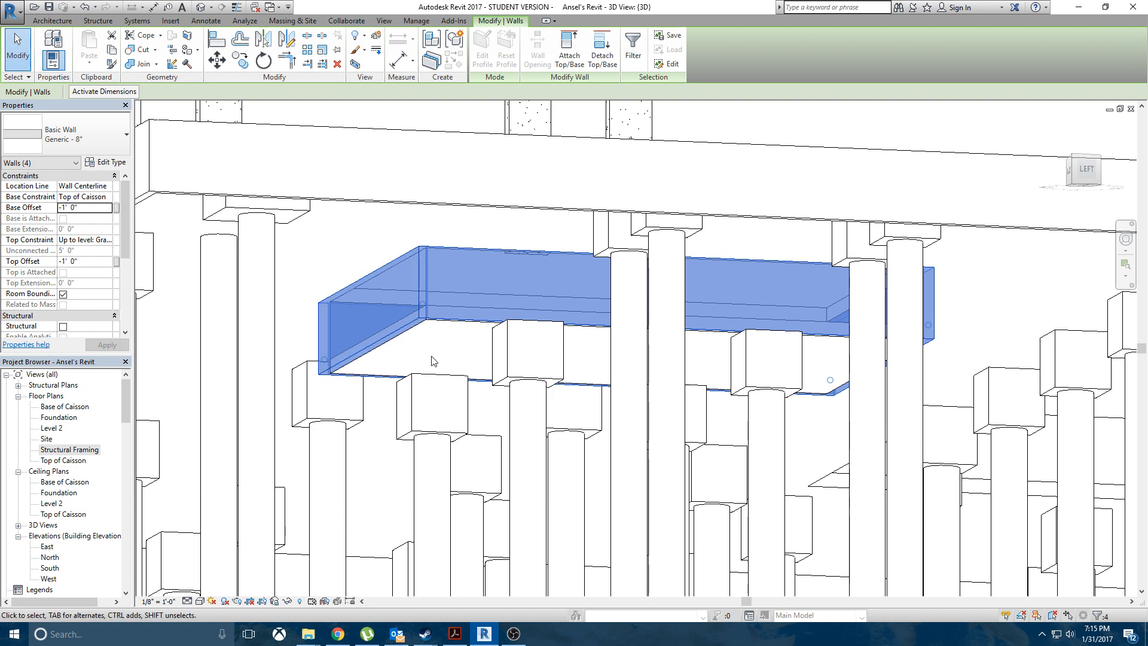
{"action": "key", "text": "Escape"}
Step: Review the pit and slab from above in 3D, and open the Structural Framing floor plan to examine the column and caisson layout
{"action": "scroll", "coordinate": [438, 291], "scroll_direction": "down", "scroll_amount": 3}
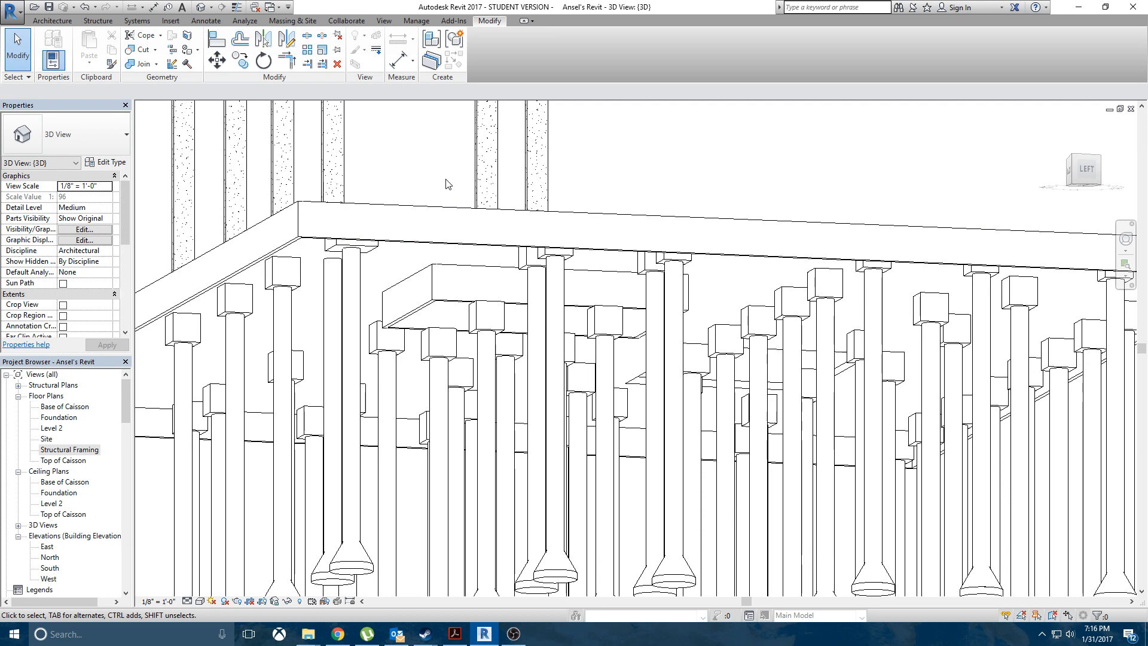
{"action": "middle_click_drag", "start_coordinate": [449, 184], "coordinate": [520, 335], "text": "shift"}
{"action": "scroll", "coordinate": [520, 335], "scroll_direction": "down", "scroll_amount": 4}
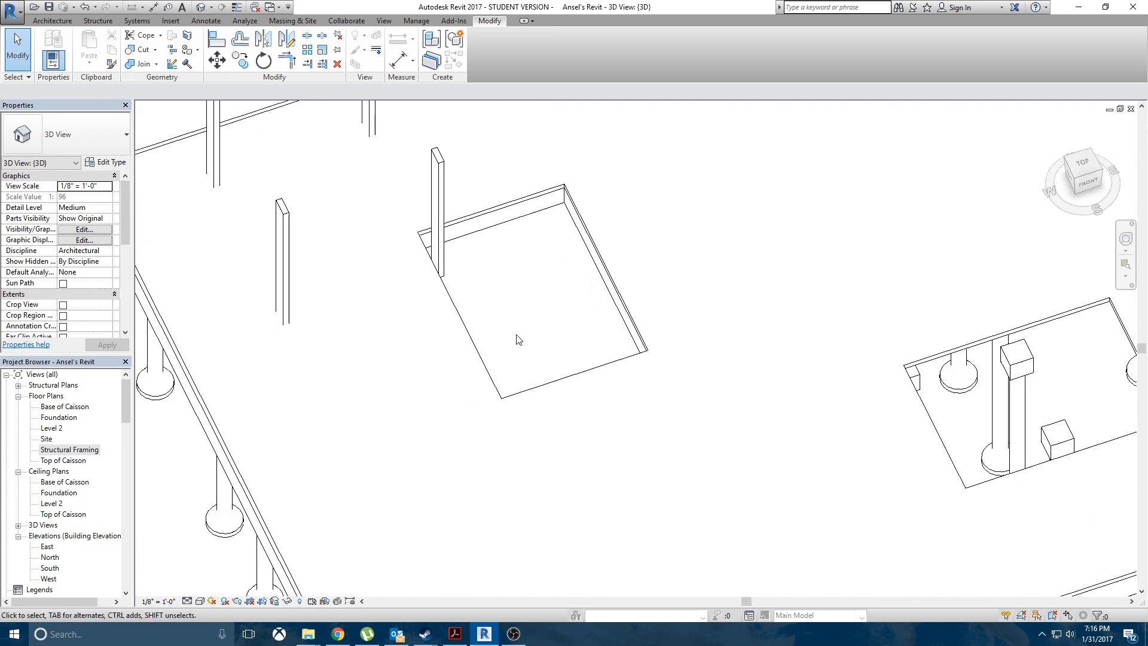
{"action": "scroll", "coordinate": [517, 338], "scroll_direction": "down", "scroll_amount": 1}
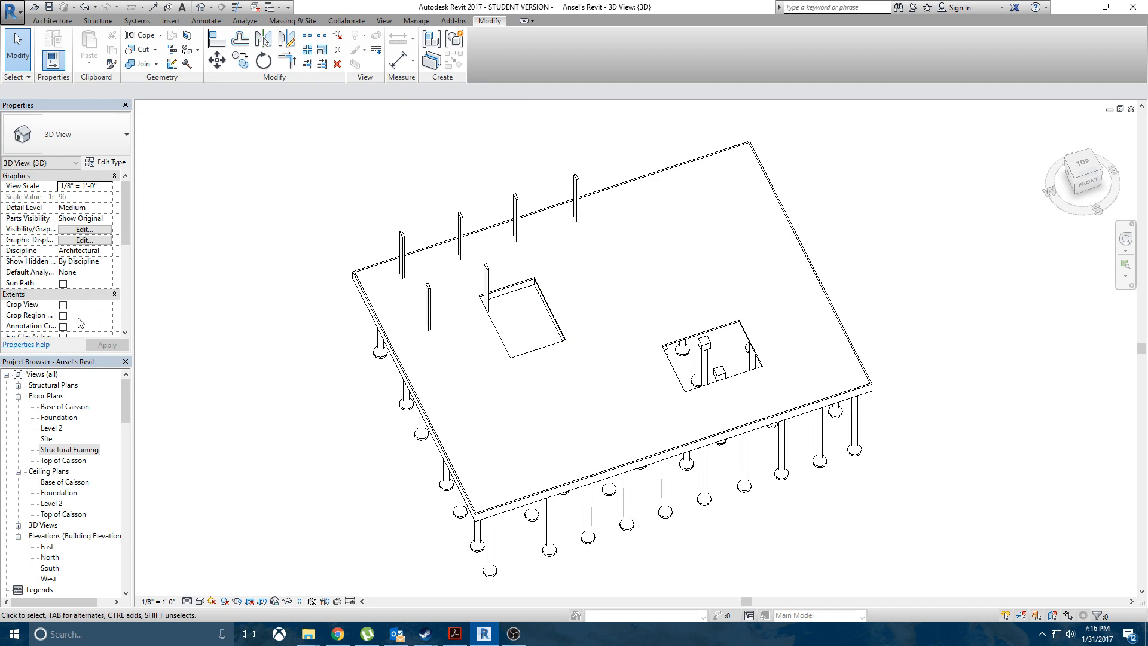
{"action": "double_click", "coordinate": [54, 452]}
{"action": "scroll", "coordinate": [632, 377], "scroll_direction": "down", "scroll_amount": 6}
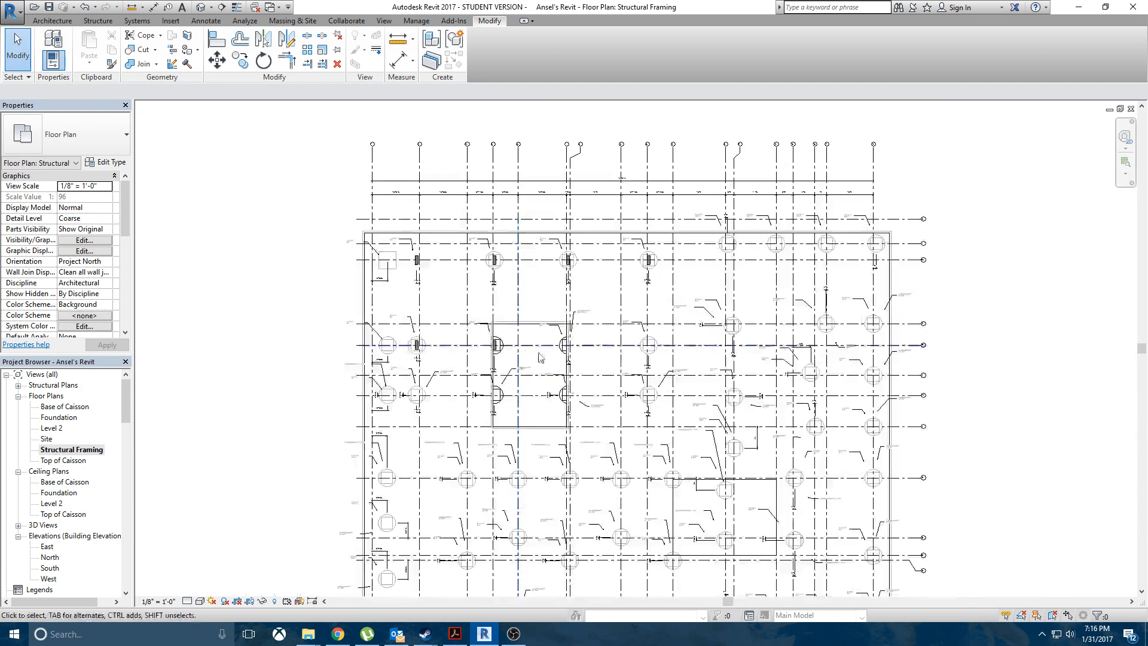
{"action": "mouse_move", "coordinate": [632, 377]}
{"action": "middle_mouse_down"}
{"action": "mouse_move", "coordinate": [607, 362]}
{"action": "mouse_move", "coordinate": [576, 381]}
{"action": "mouse_move", "coordinate": [627, 375]}
{"action": "mouse_move", "coordinate": [622, 385]}
{"action": "middle_mouse_up"}
{"action": "scroll", "coordinate": [622, 386], "scroll_direction": "up", "scroll_amount": 1}
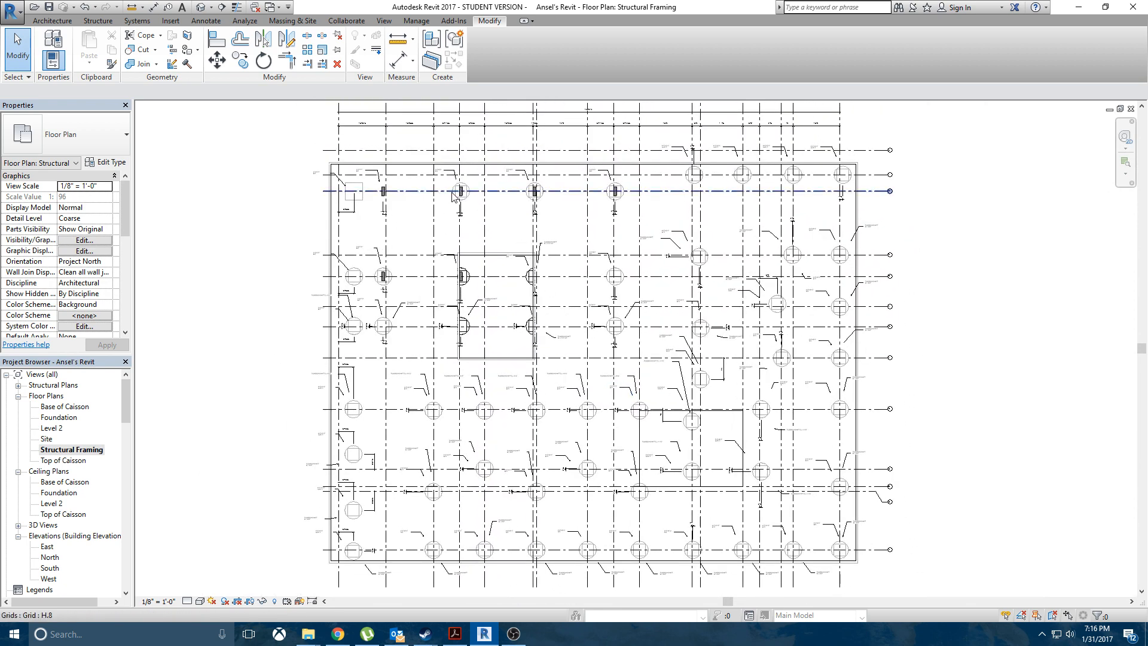
{"action": "scroll", "coordinate": [452, 196], "scroll_direction": "up", "scroll_amount": 4}
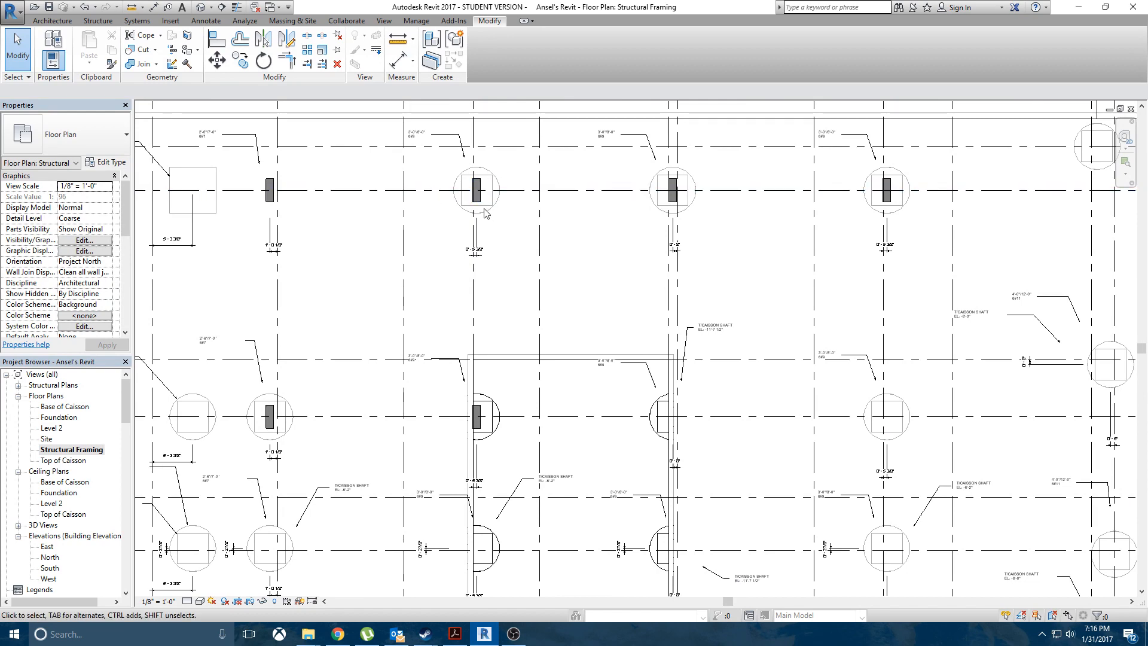
{"action": "scroll", "coordinate": [512, 228], "scroll_direction": "down", "scroll_amount": 4}
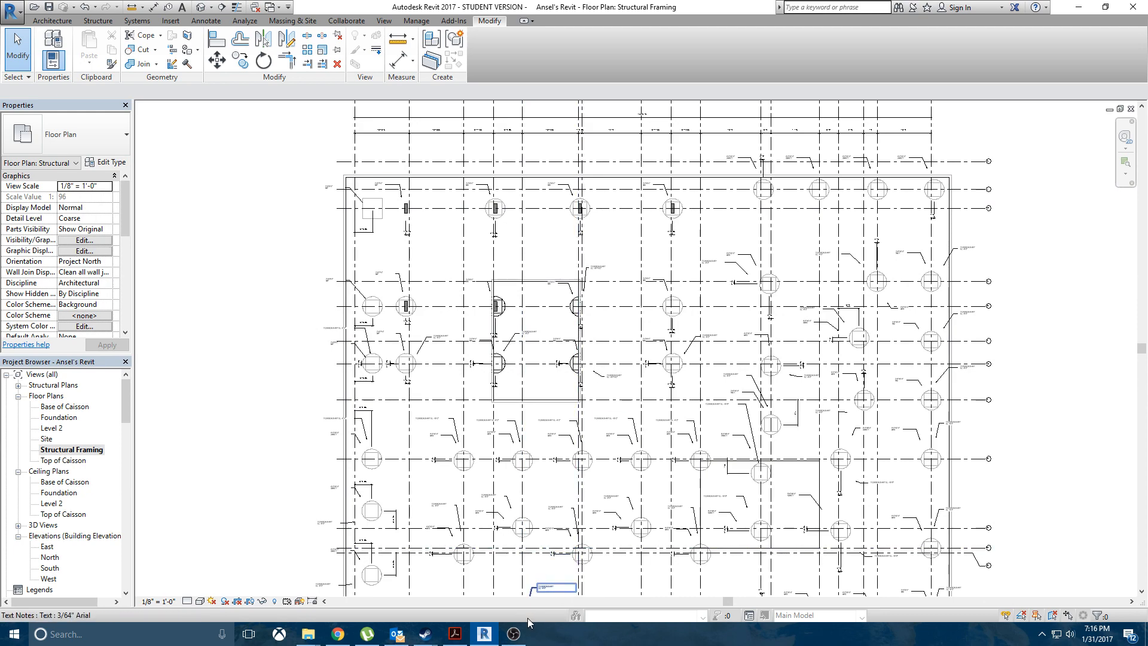
{"action": "middle_click_drag", "start_coordinate": [472, 559], "coordinate": [443, 441]}
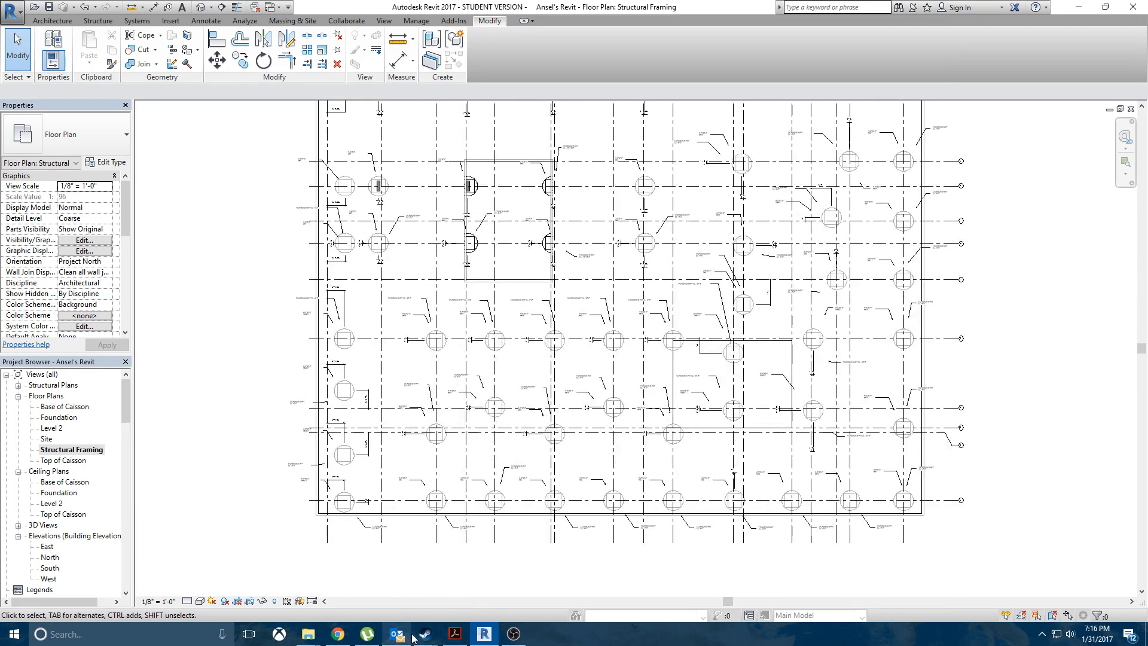
Step: Switch to S-1.01_2.pdf in Acrobat Reader and examine the perimeter frost walls, pits, elevator pit and column layout
{"action": "left_click", "coordinate": [458, 637]}
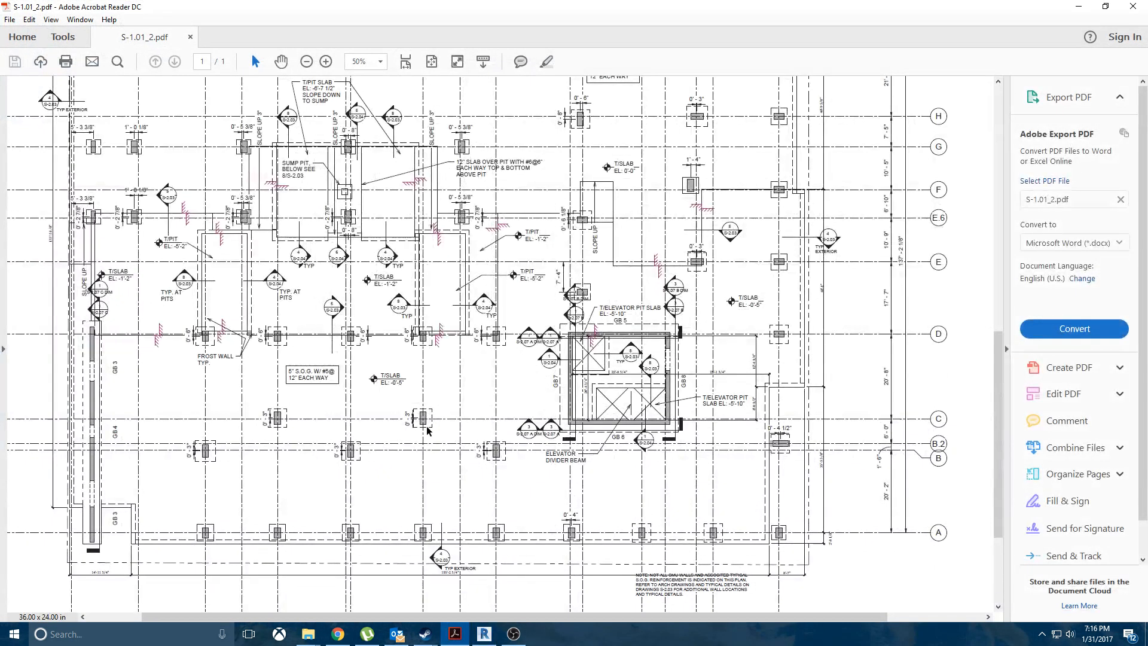
{"action": "scroll", "coordinate": [344, 206], "scroll_direction": "up", "scroll_amount": 1}
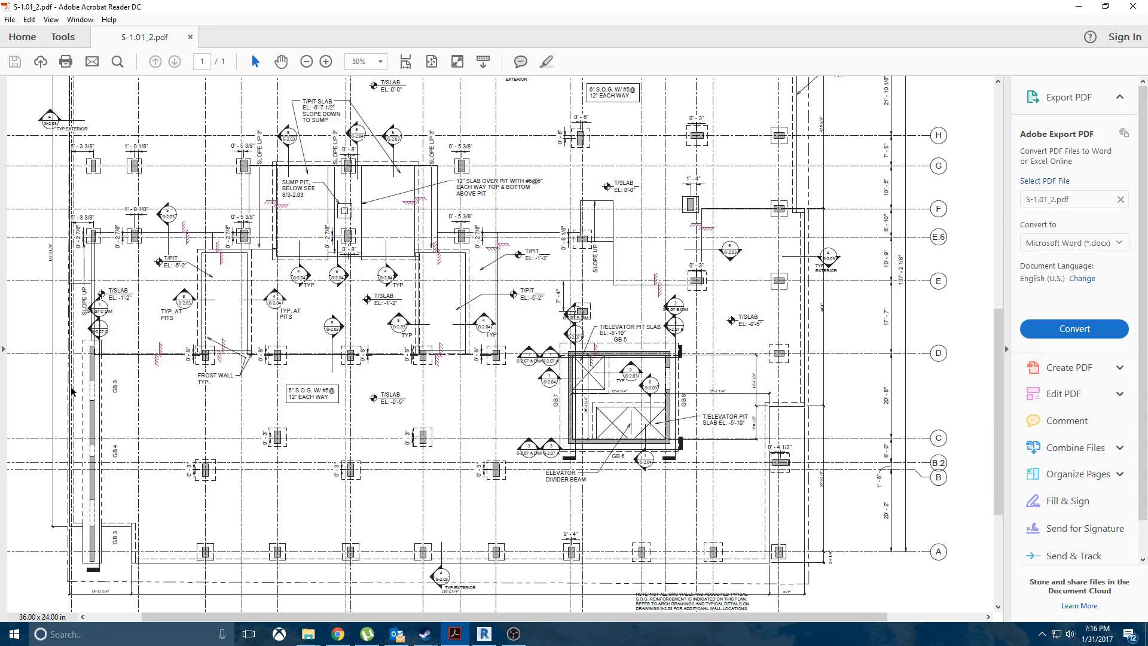
{"action": "scroll", "coordinate": [174, 492], "scroll_direction": "down", "scroll_amount": 3}
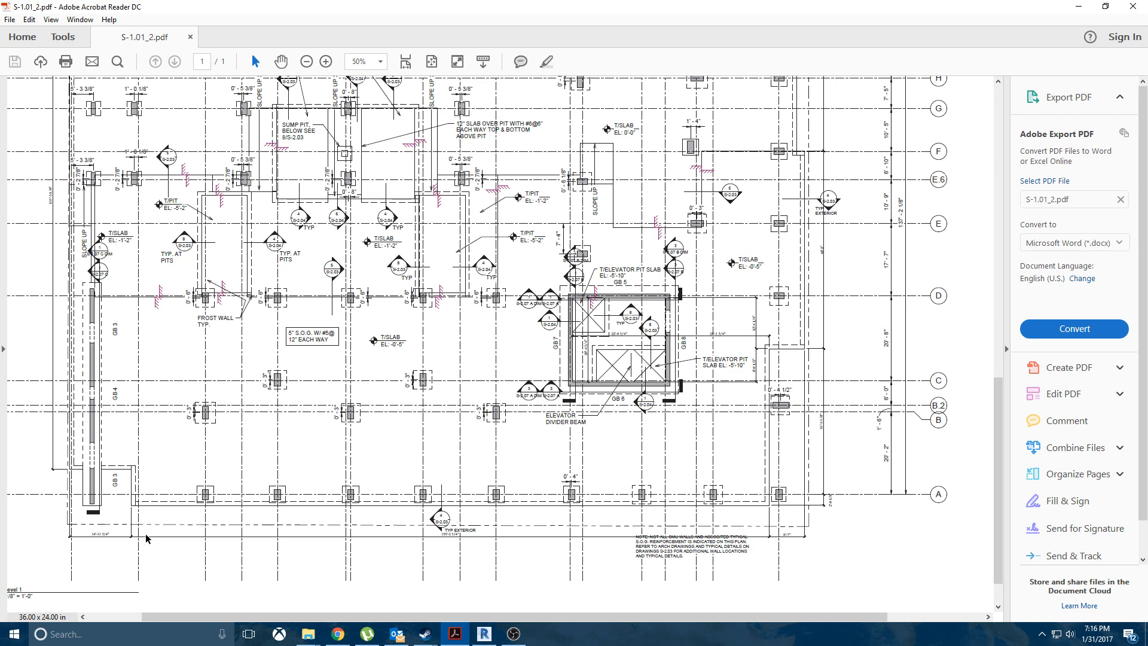
{"action": "scroll", "coordinate": [392, 404], "scroll_direction": "up", "scroll_amount": 10}
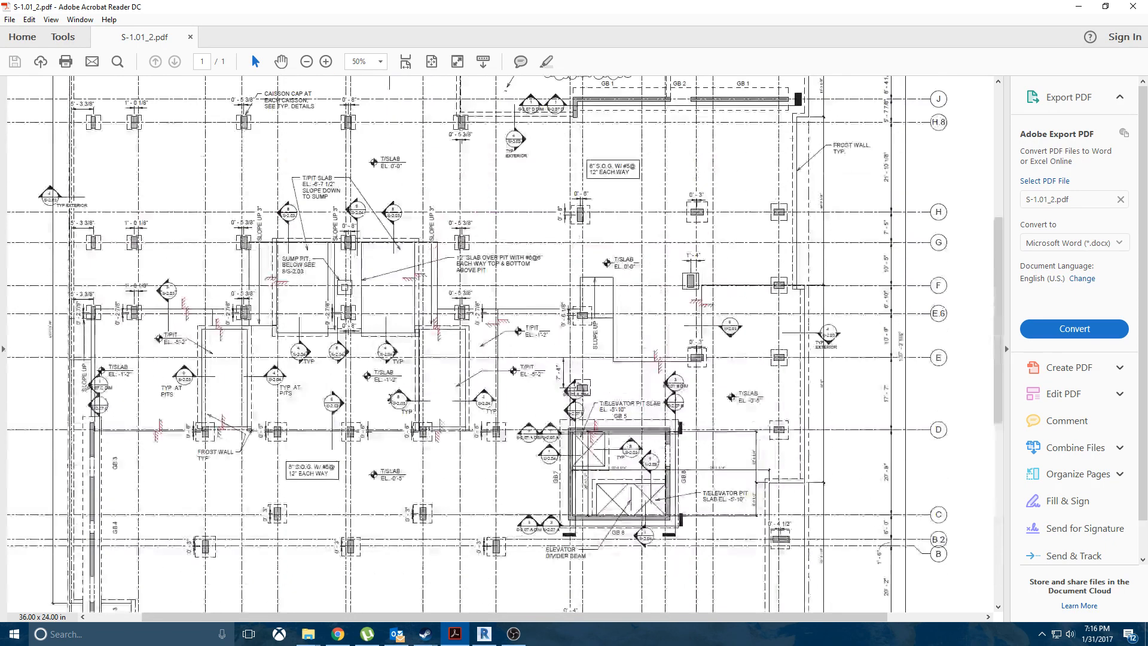
{"action": "scroll", "coordinate": [392, 403], "scroll_direction": "up", "scroll_amount": 2}
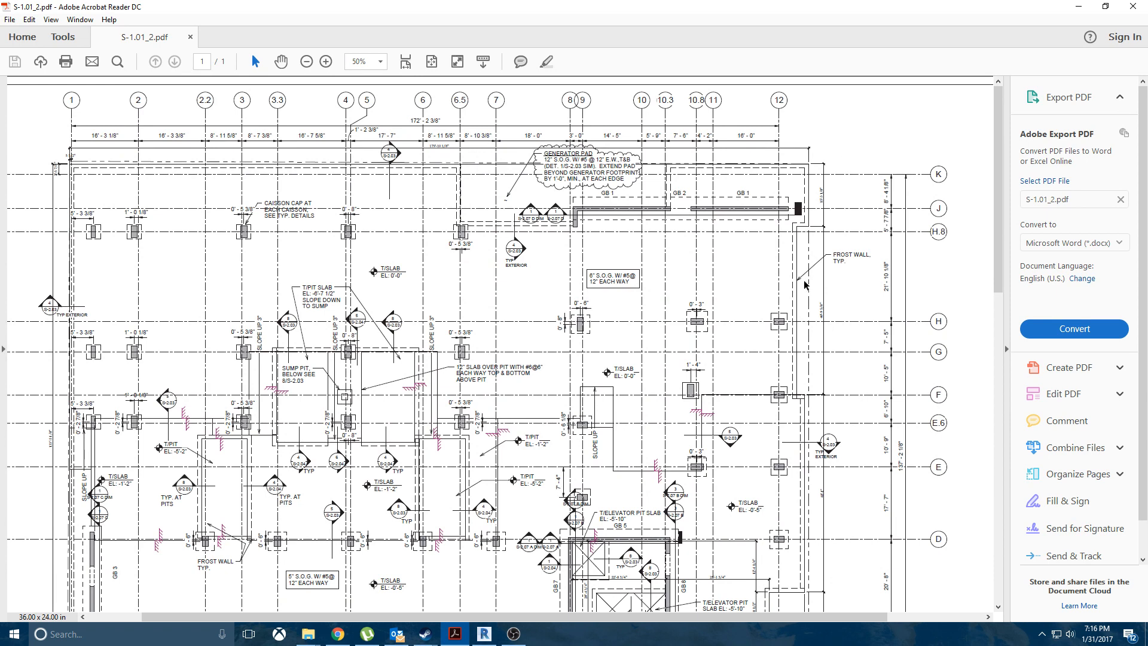
{"action": "scroll", "coordinate": [805, 285], "scroll_direction": "down", "scroll_amount": 7}
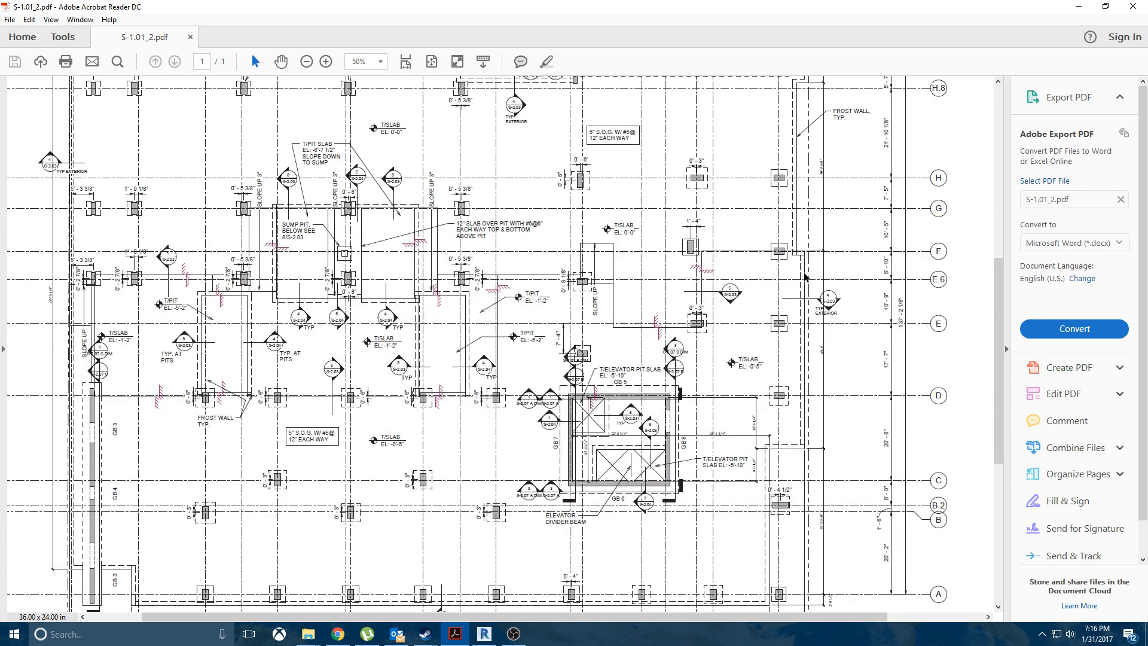